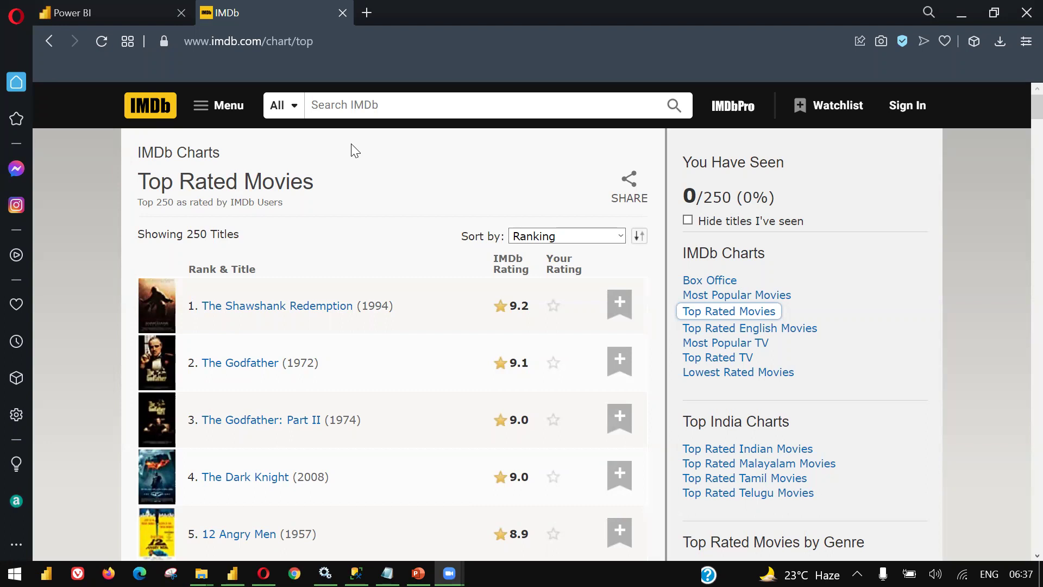
- Copy the web address of the IMDb Top Rated Movies chart
left_click(225, 40)
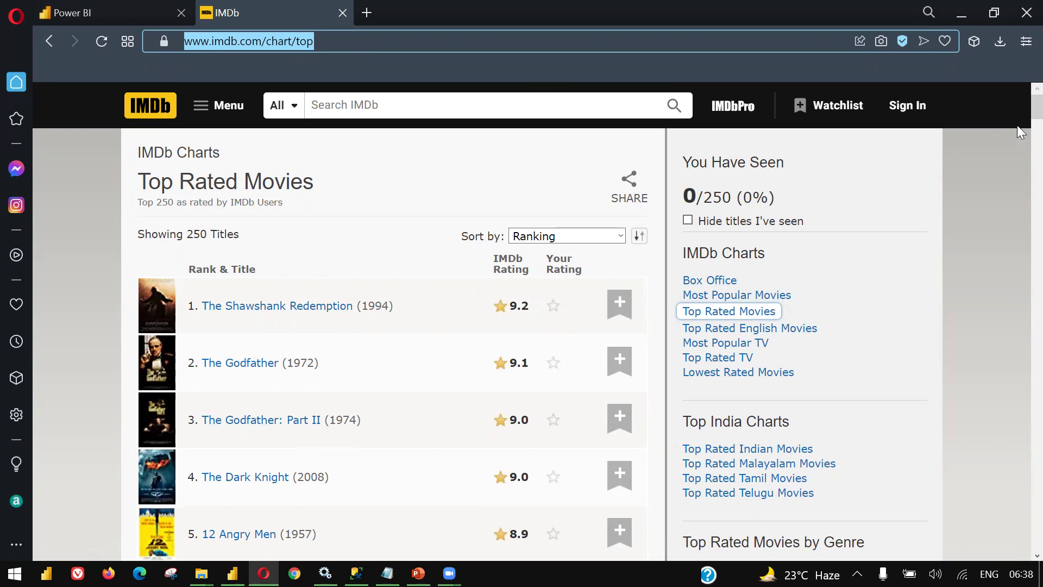
left_click(1016, 108)
scroll(1016, 108, "down", 2)
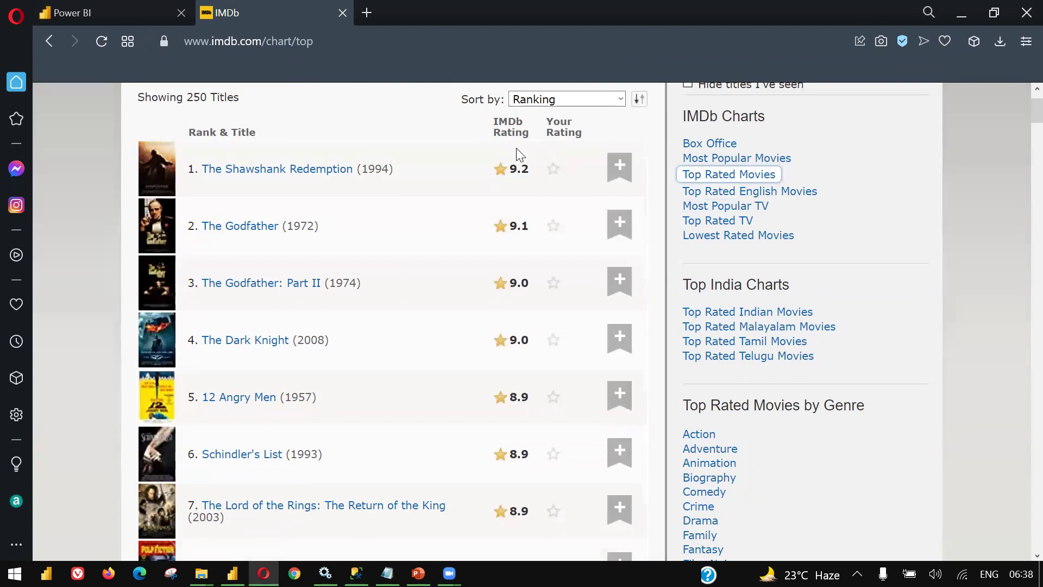
left_click(221, 47)
key("ctrl+c")
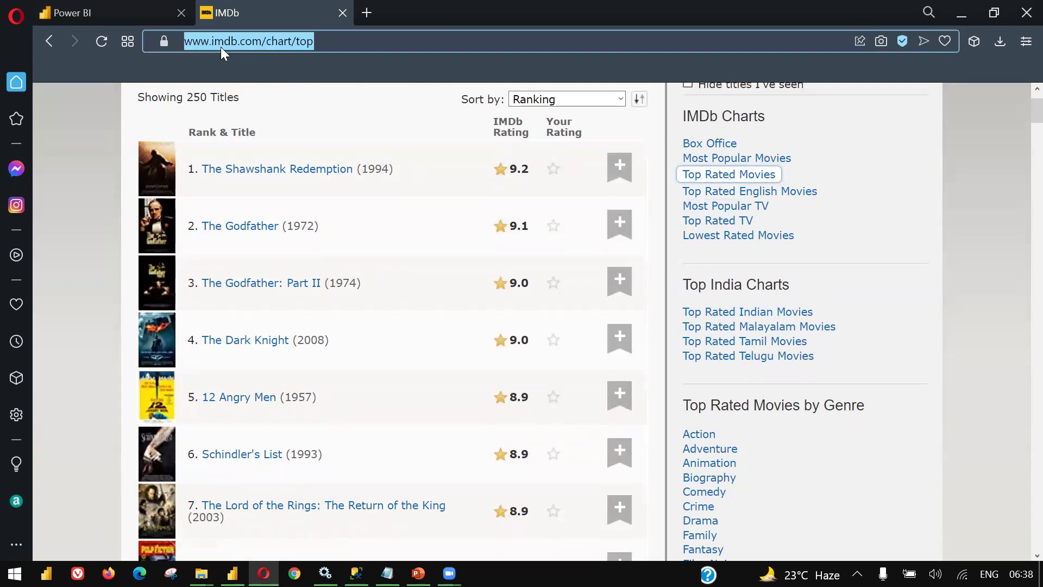
left_click(220, 47)
key("alt+Tab")
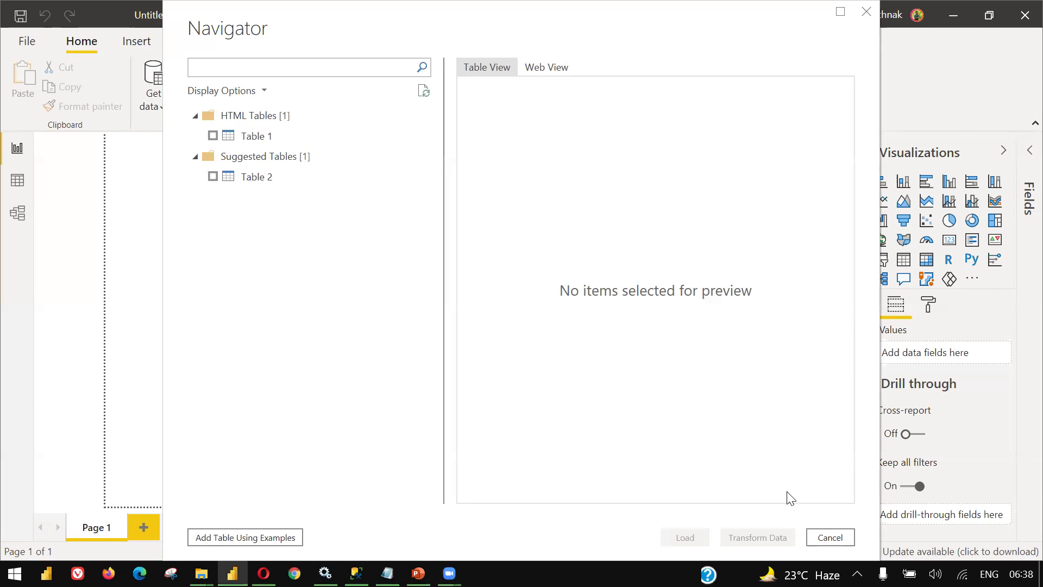
left_click(821, 538)
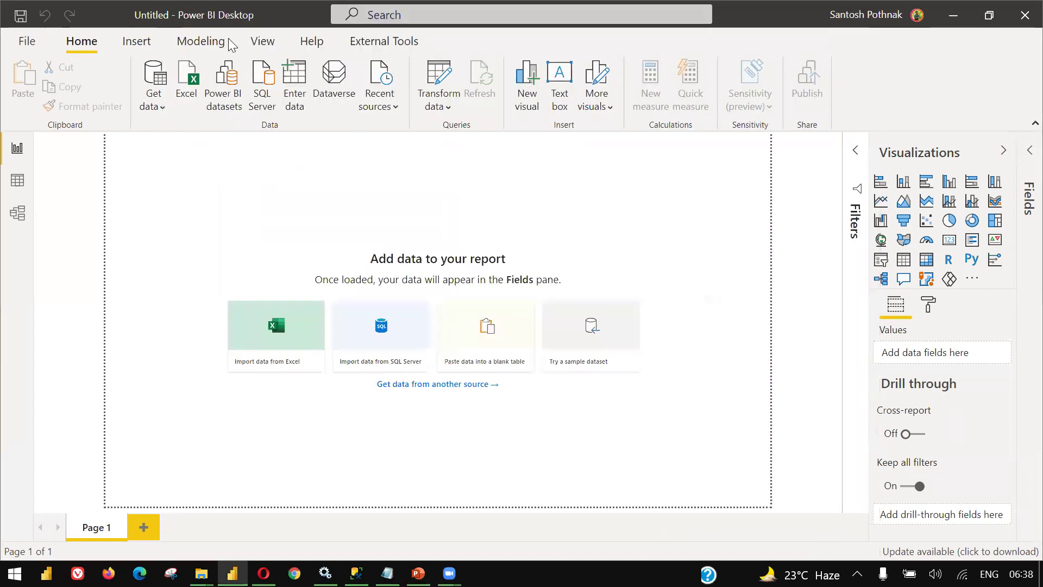
left_click(147, 106)
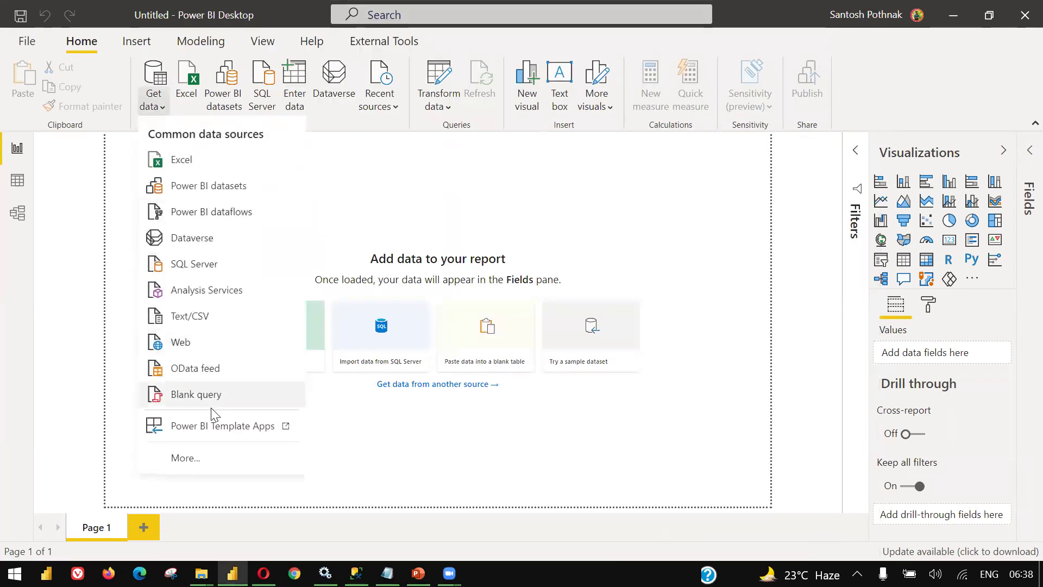
left_click(206, 354)
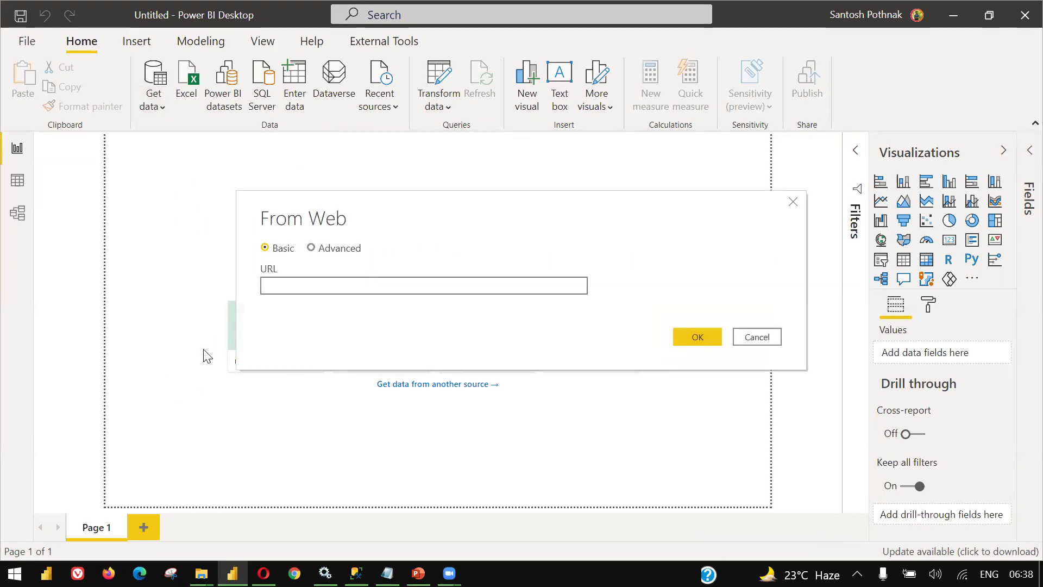
key("ctrl+v")
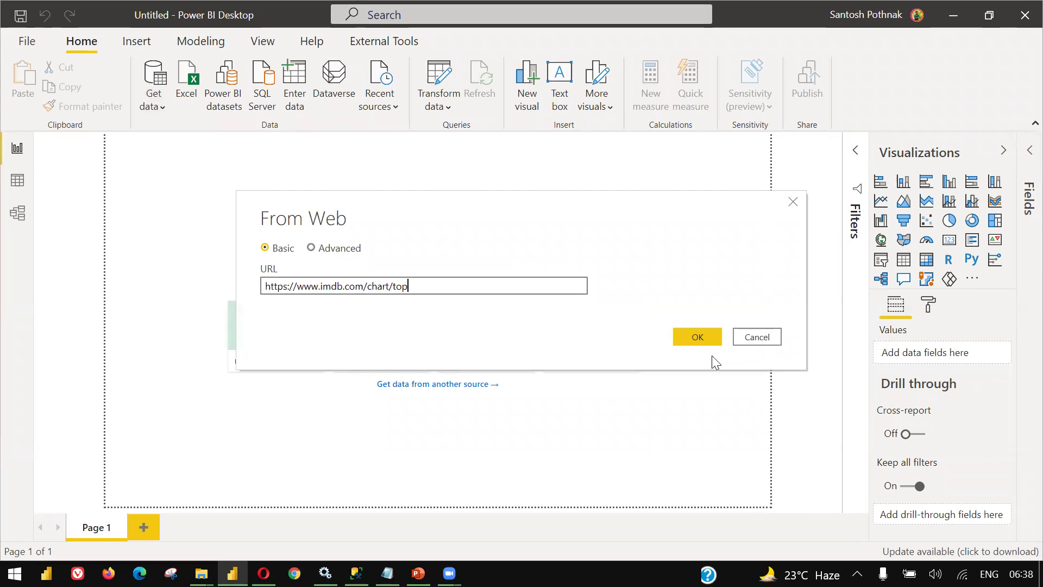
left_click(697, 337)
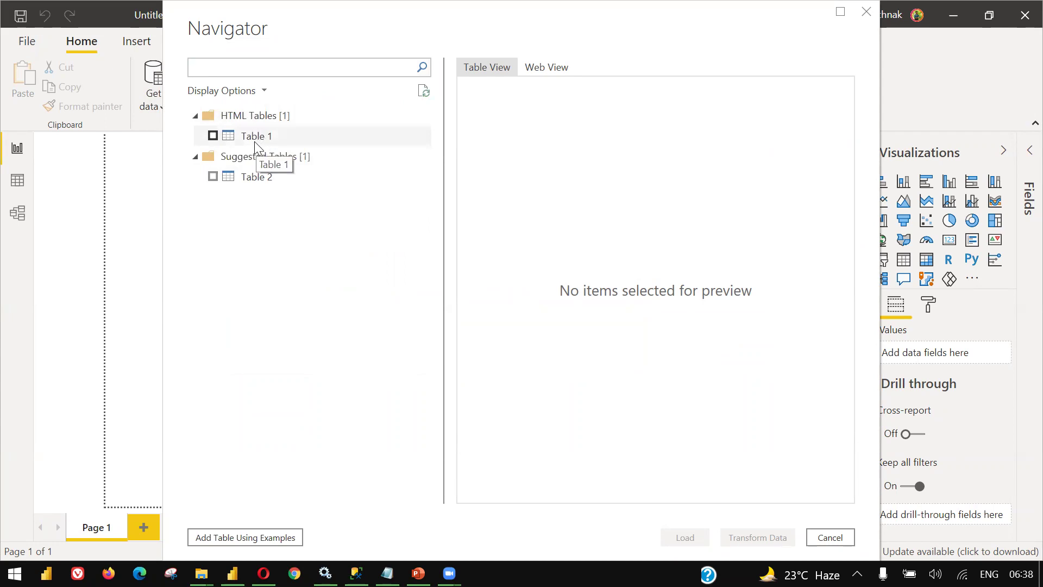
- Preview Table 1 from the IMDb page, select it for import, and open it for transformation in Power Query Editor
left_click(254, 137)
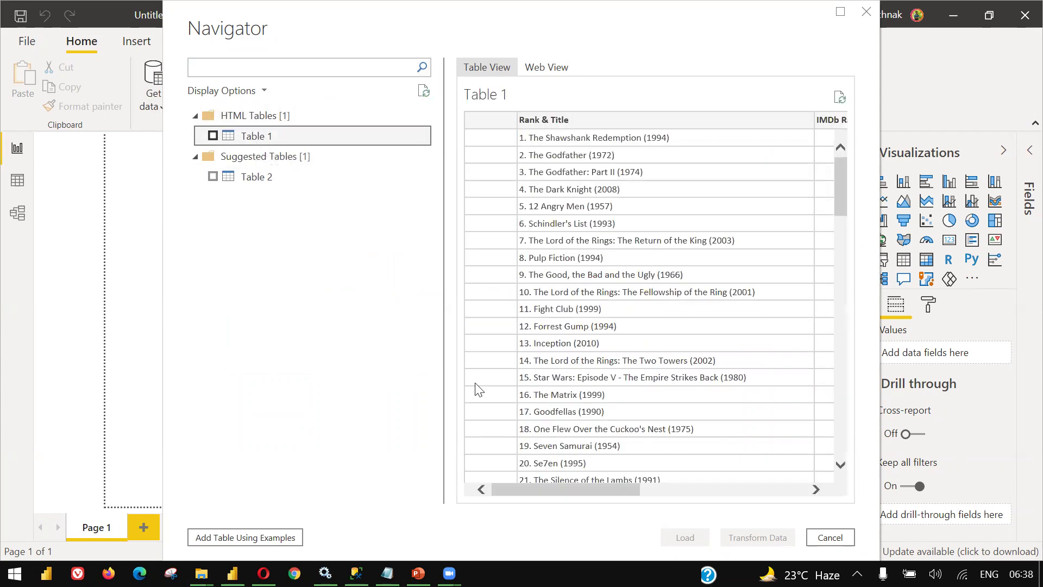
left_click_drag(621, 497, 712, 513)
left_click_drag(518, 468, 704, 491)
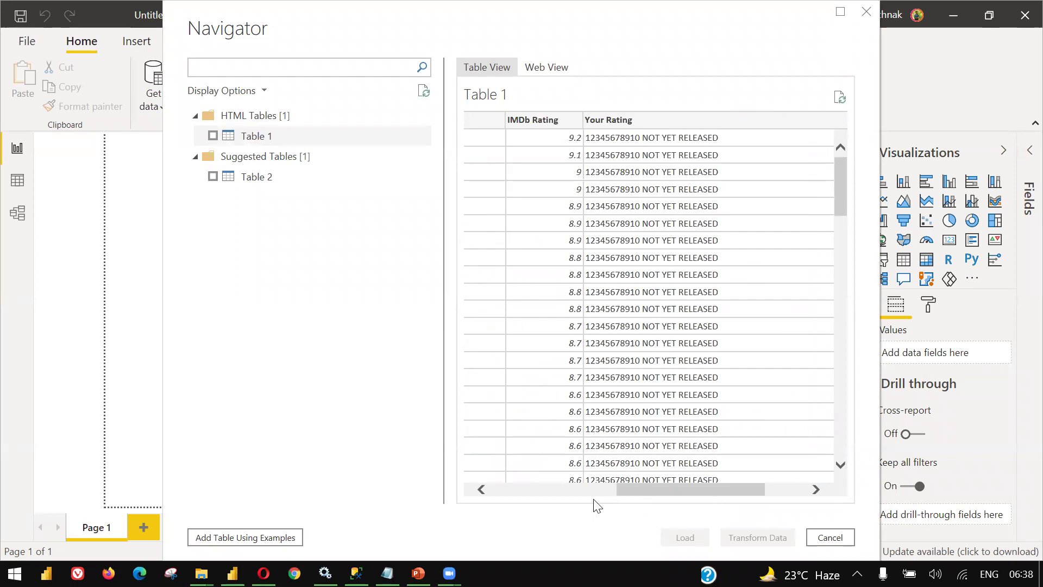
key("alt+Tab")
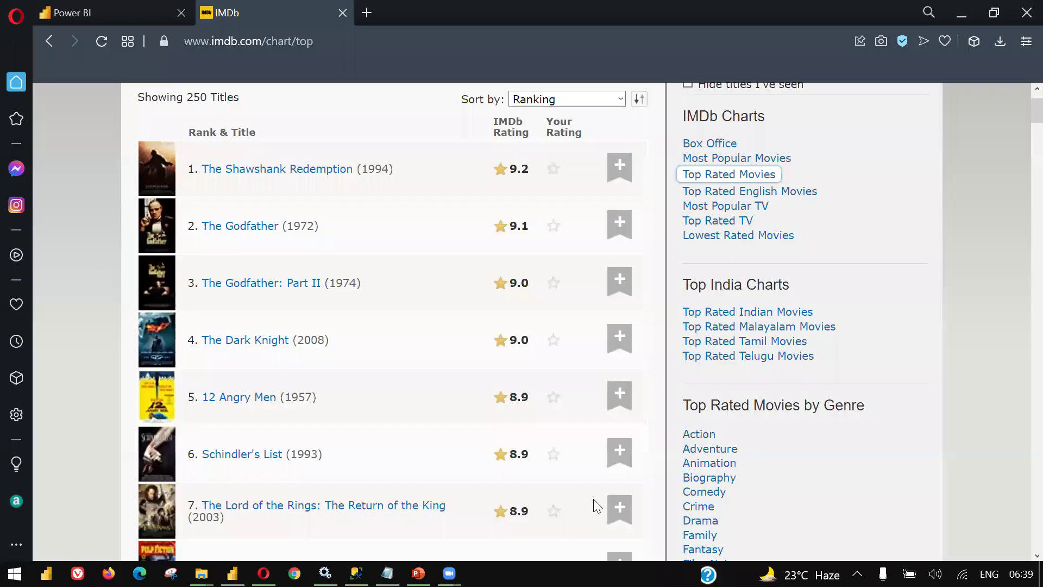
key("ctrl+l")
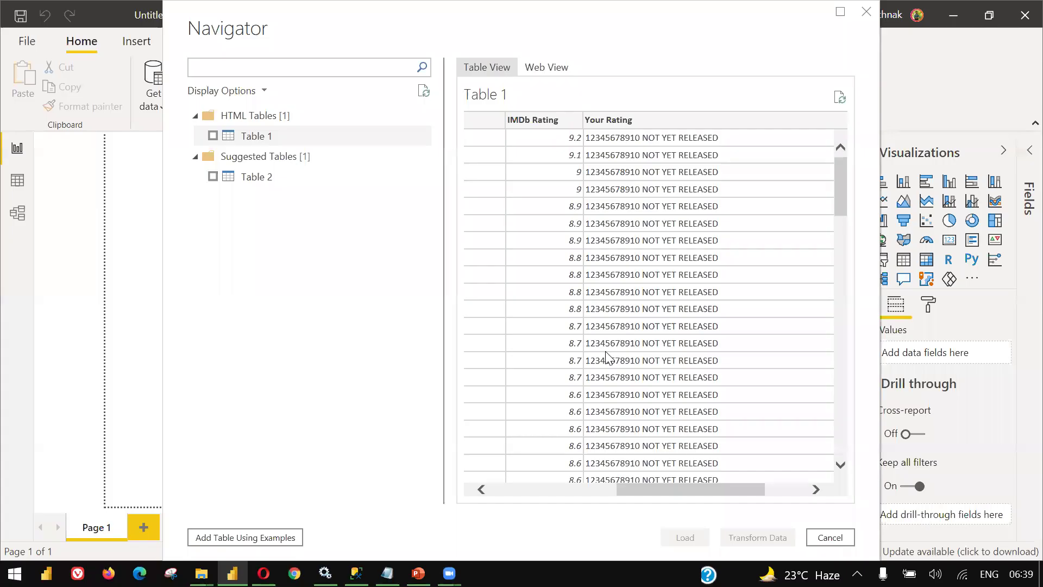
left_click(213, 136)
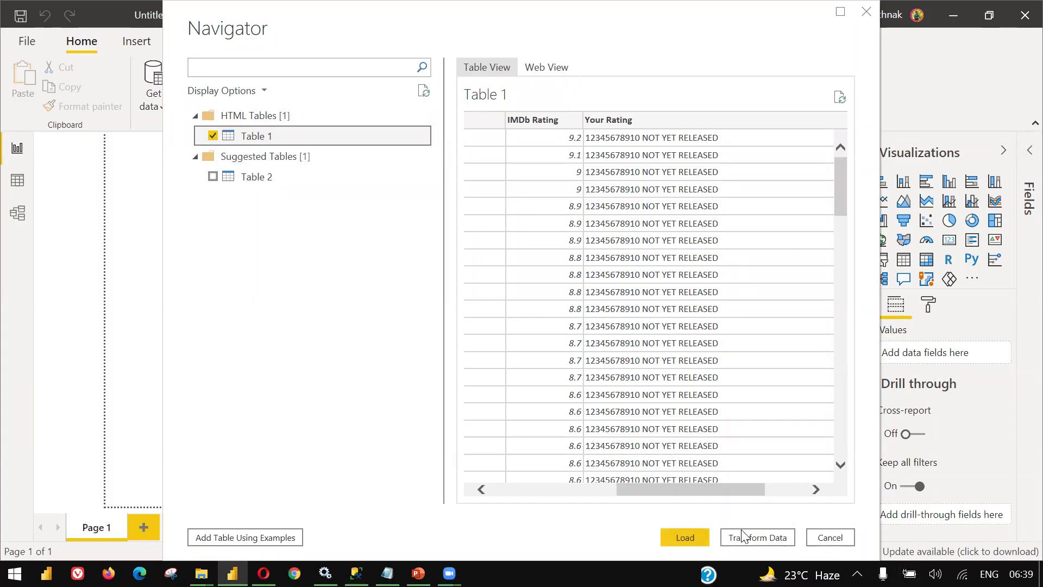
left_click(745, 538)
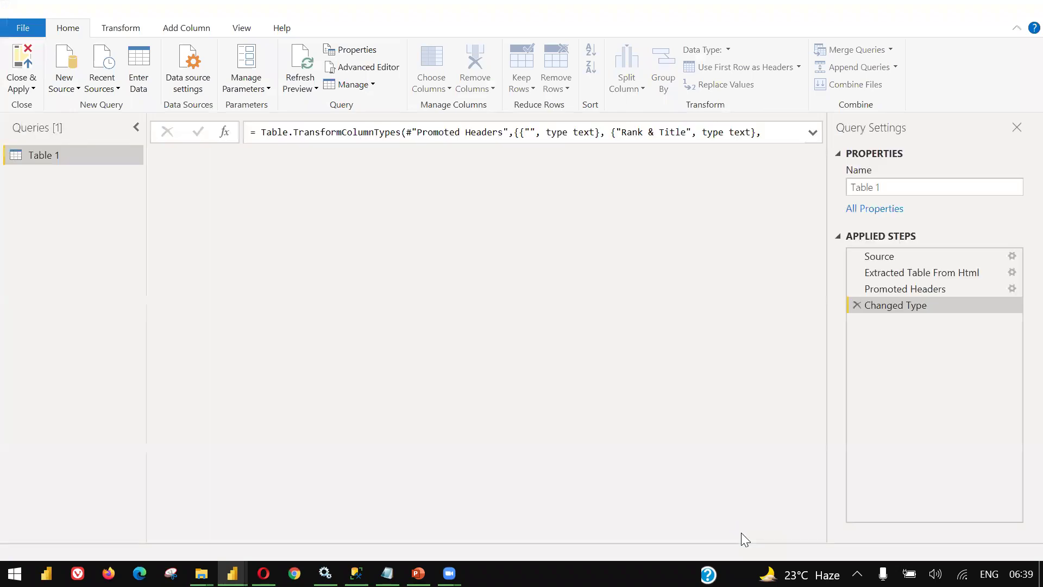
- Compare the movie list on the IMDb page in Opera with the rows and columns of the Table 1 query
key("alt+Tab")
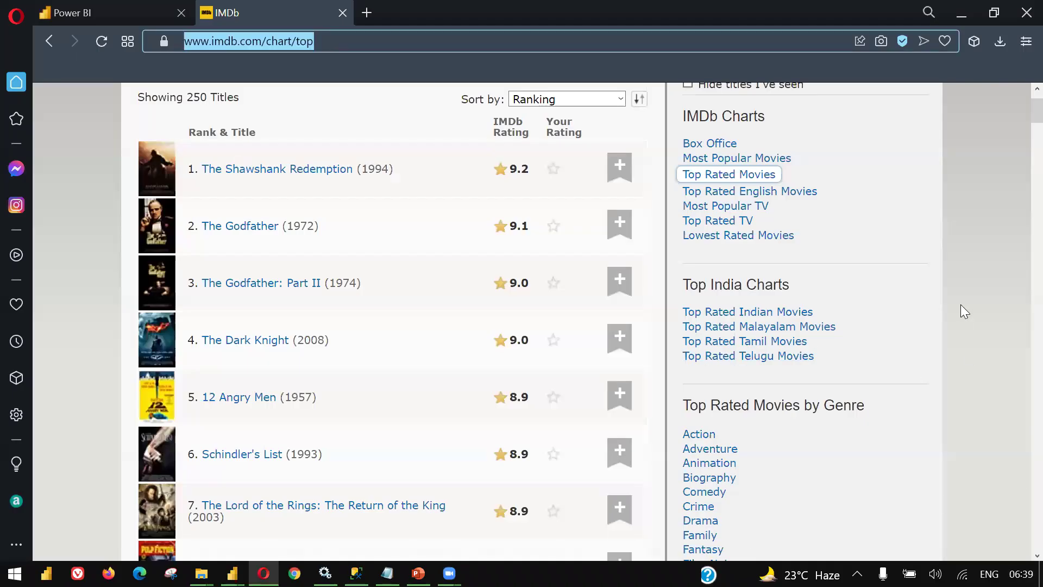
left_click(1036, 111)
scroll(1015, 358, "down", 20)
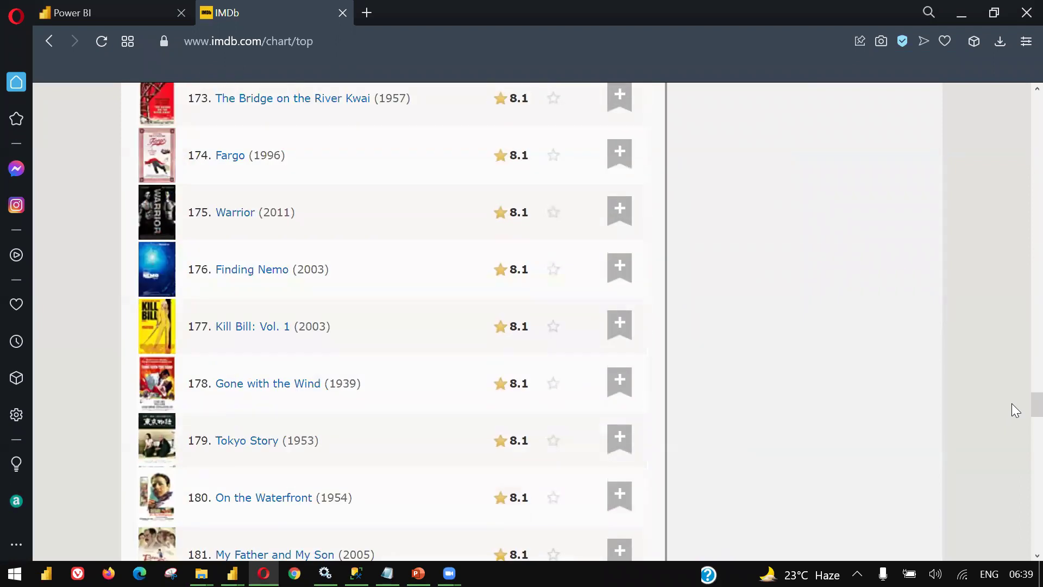
key("alt+Tab")
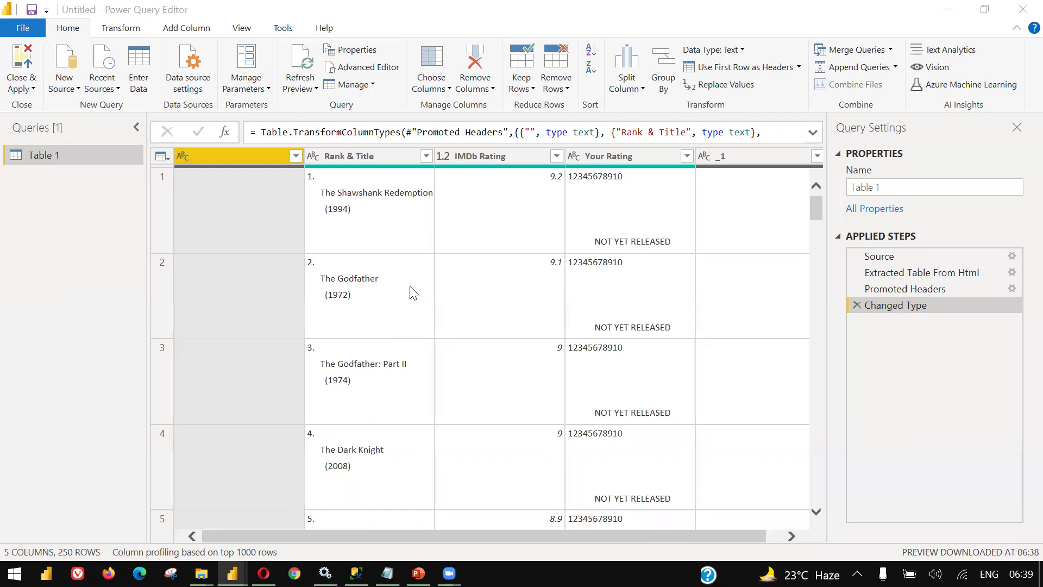
key("alt+Tab")
key("alt+Tab")
key("alt+Tab")
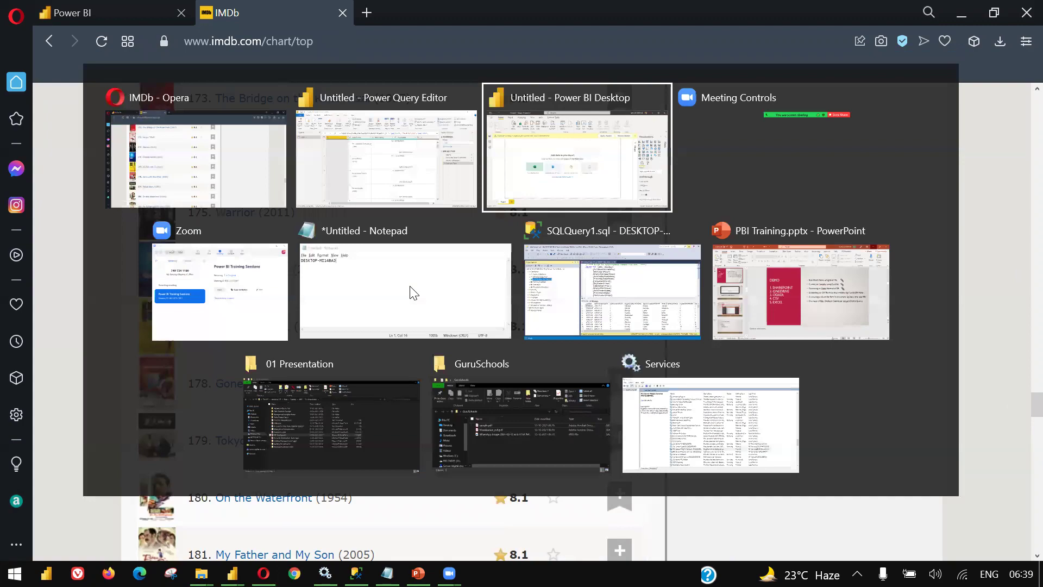
key("alt+Tab")
key("alt+Tab")
key("alt+Tab")
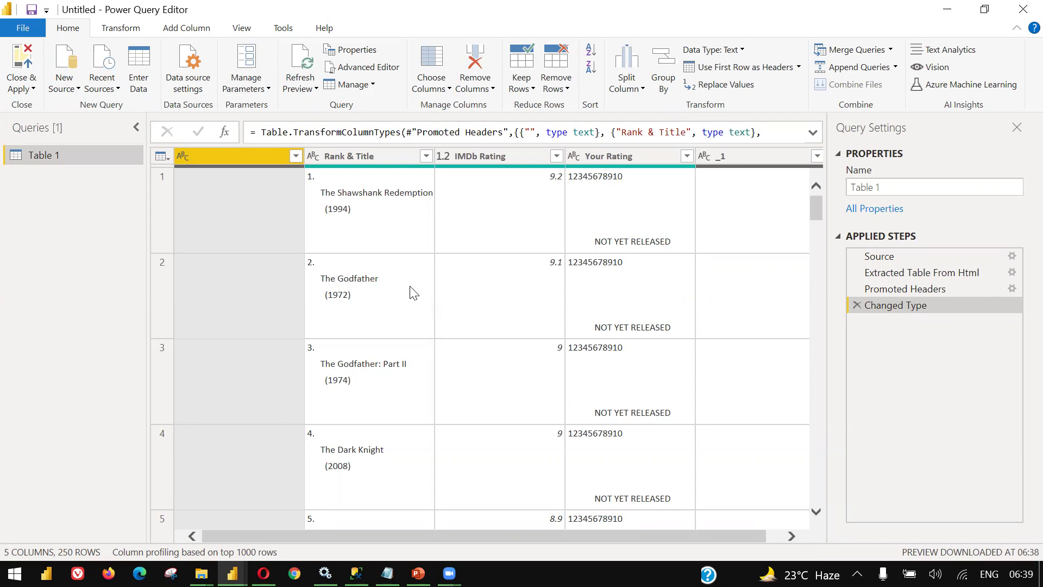
key("alt+Tab")
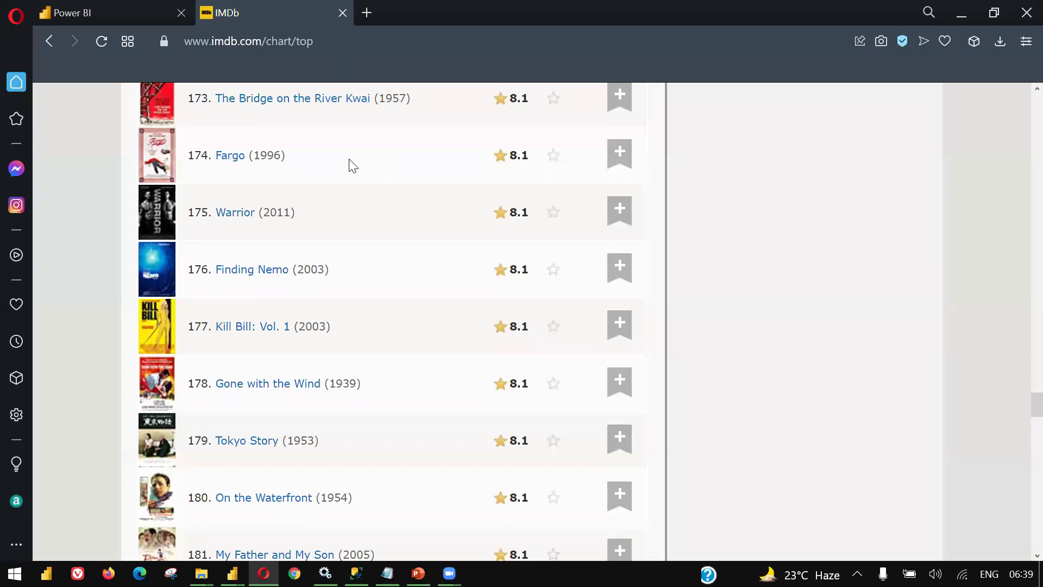
- Return to Power Query Editor, then close it and apply the Table 1 query to the report
key("alt+Tab")
left_click(33, 88)
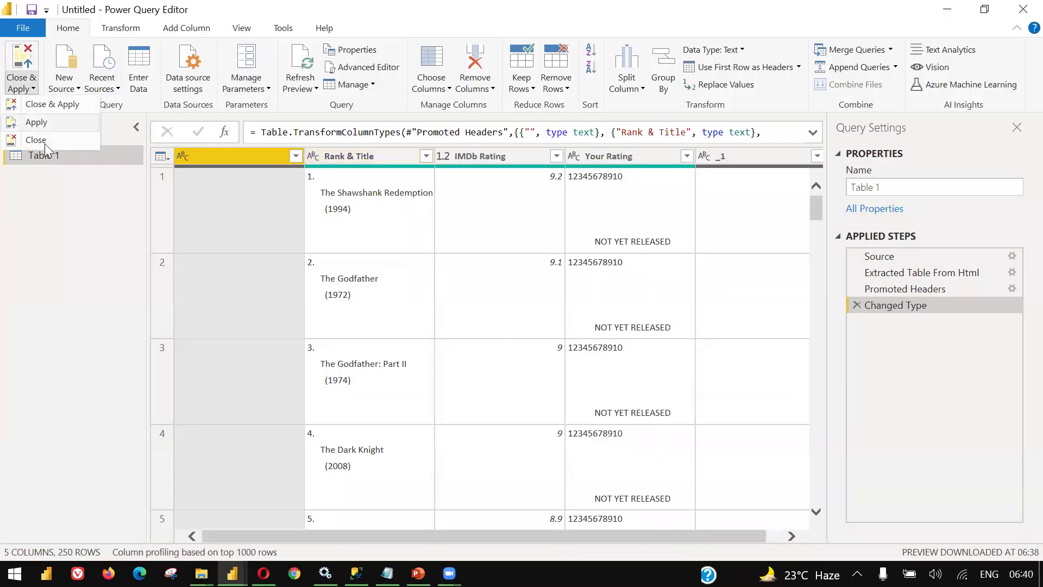
left_click(49, 109)
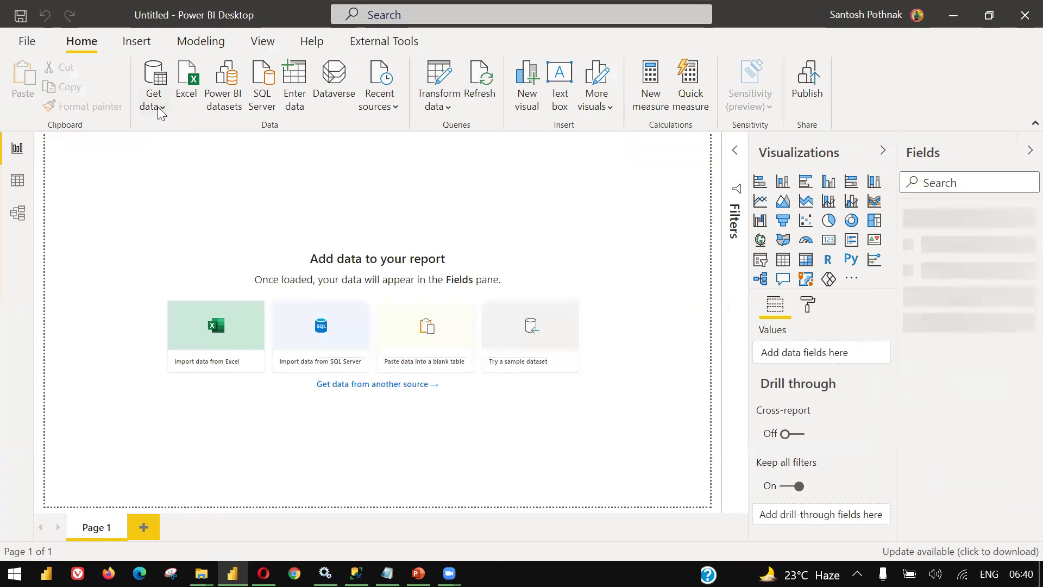
- Open the full list of data connectors and review the All, File, Database and Power Platform categories
left_click(158, 108)
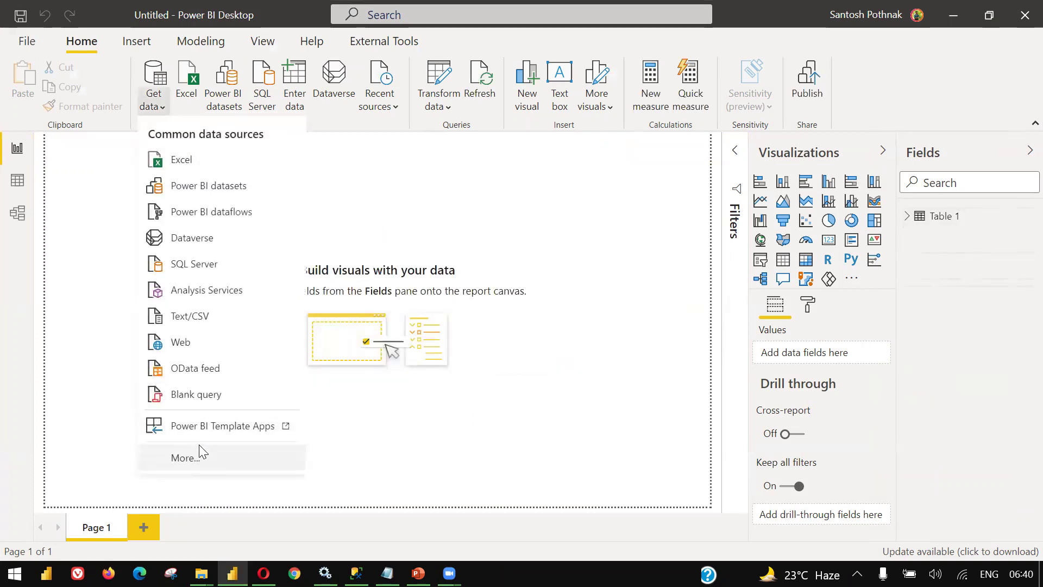
left_click(196, 458)
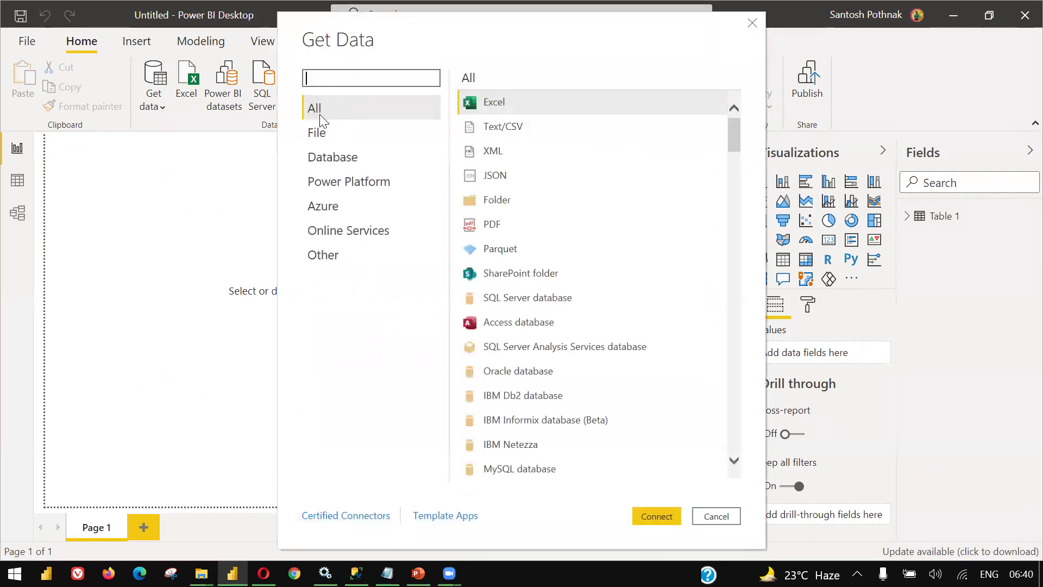
left_click(328, 114)
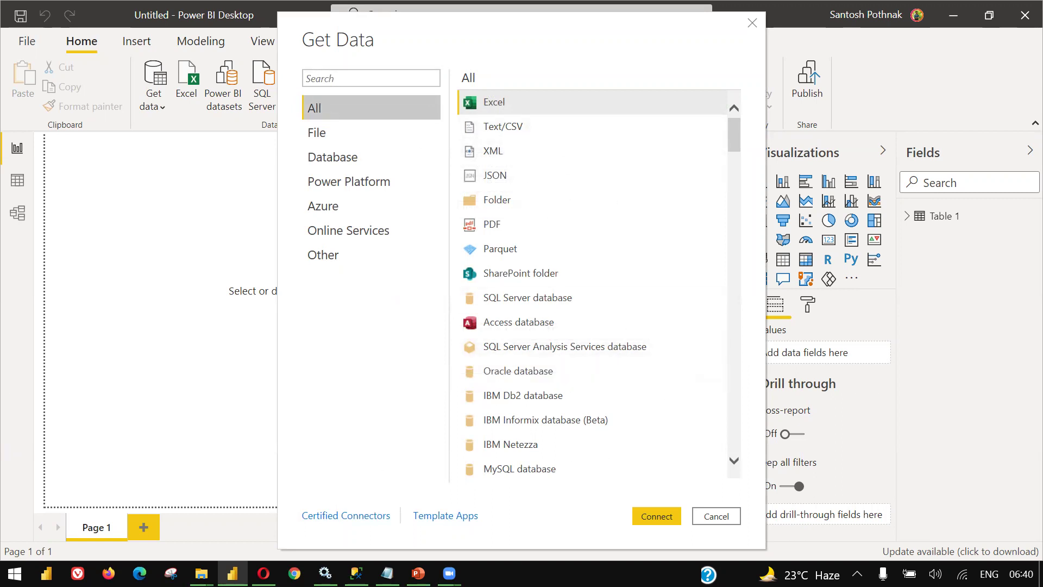
left_click(357, 135)
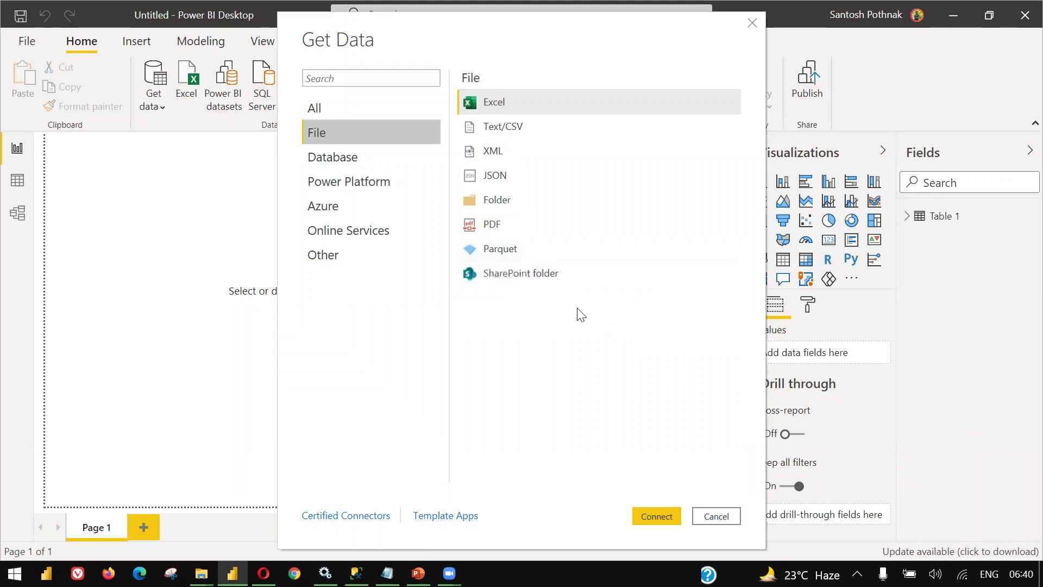
left_click(332, 160)
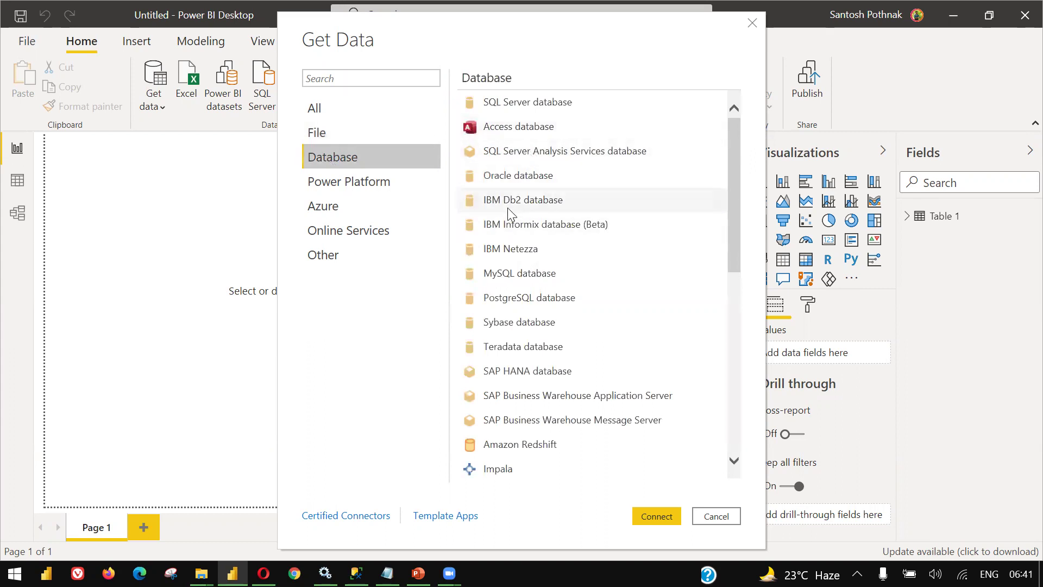
left_click_drag(729, 206, 726, 119)
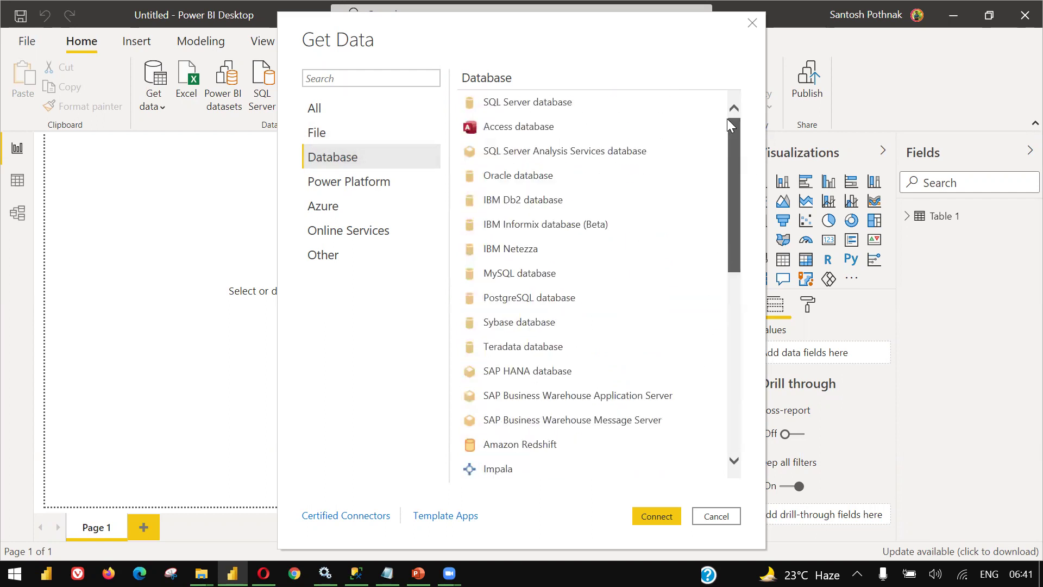
left_click(356, 193)
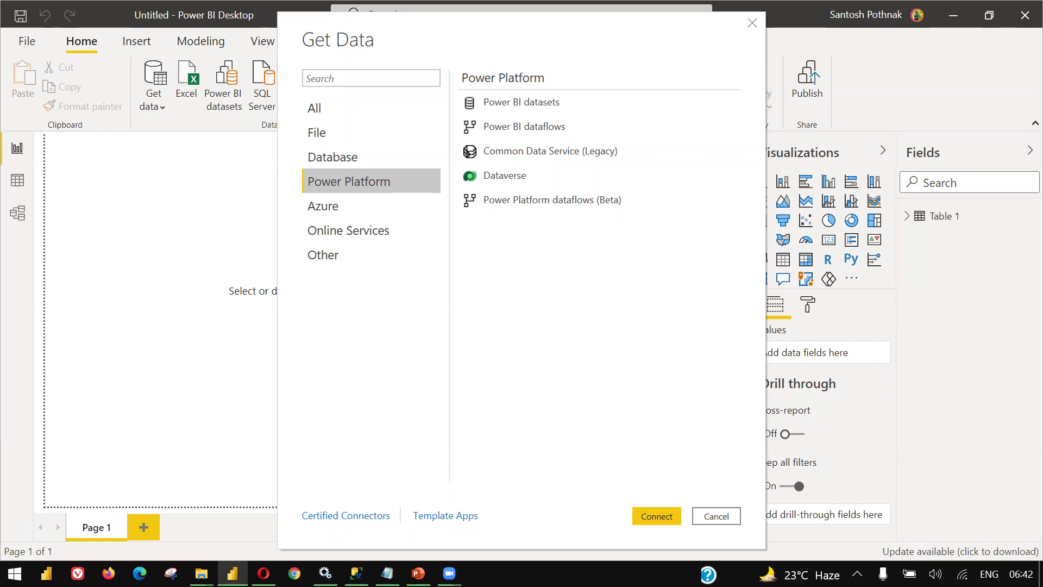
- Switch to Chrome, search Google for "powerplatform", and open the Microsoft Power Platform website
left_click(294, 573)
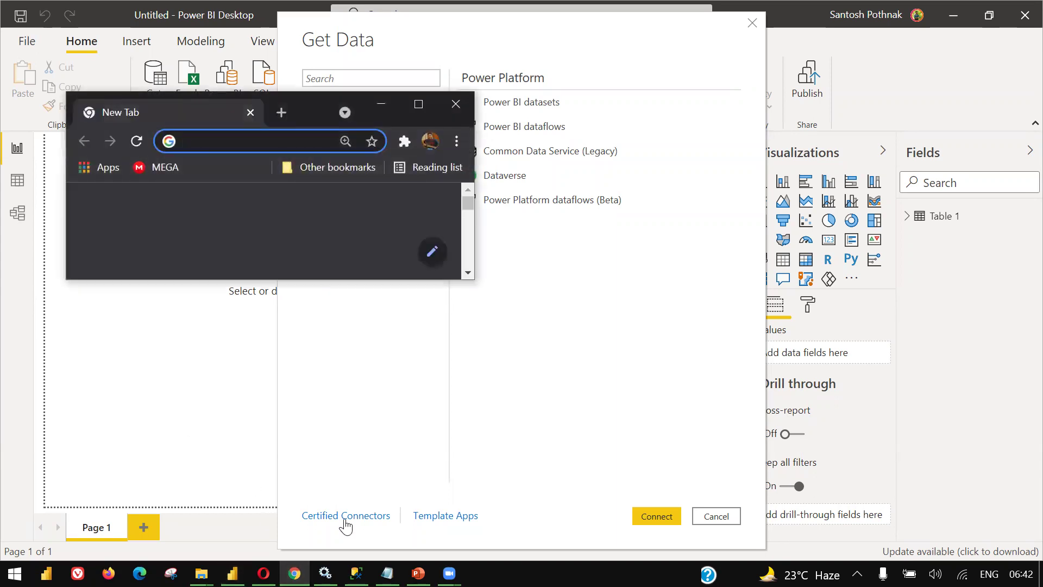
left_click(417, 102)
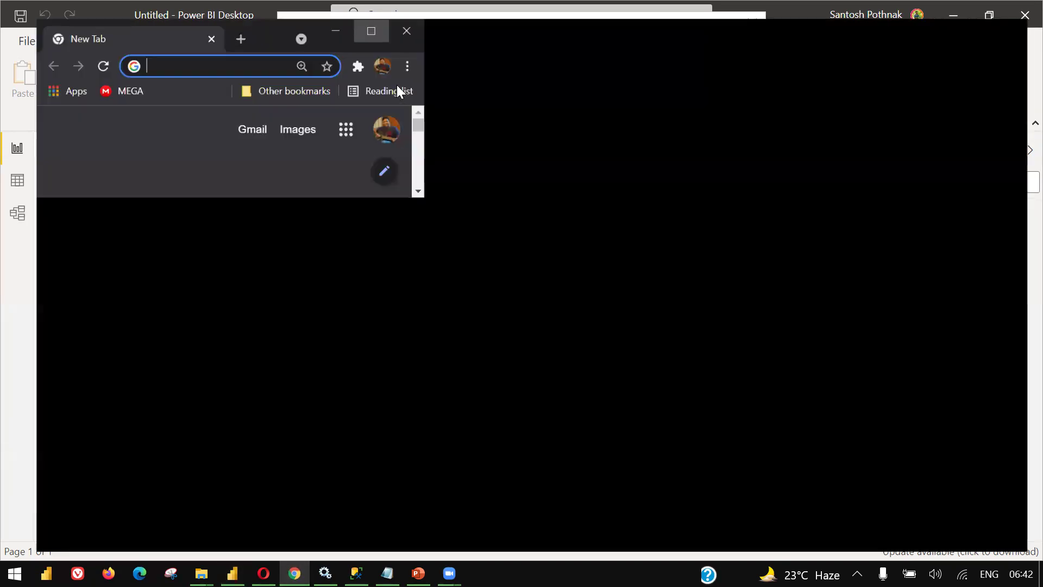
type("powerplatform")
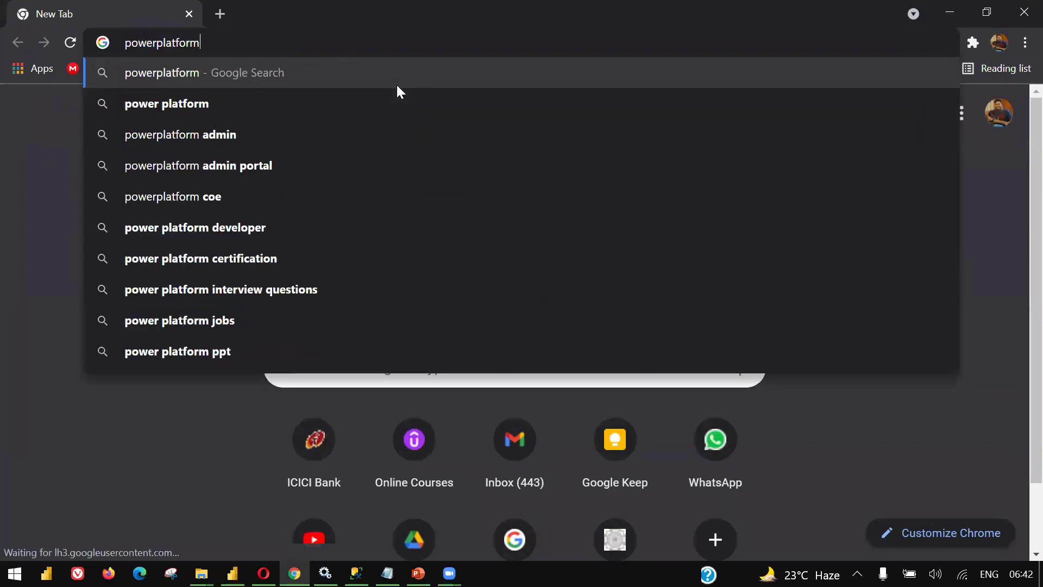
key("Return")
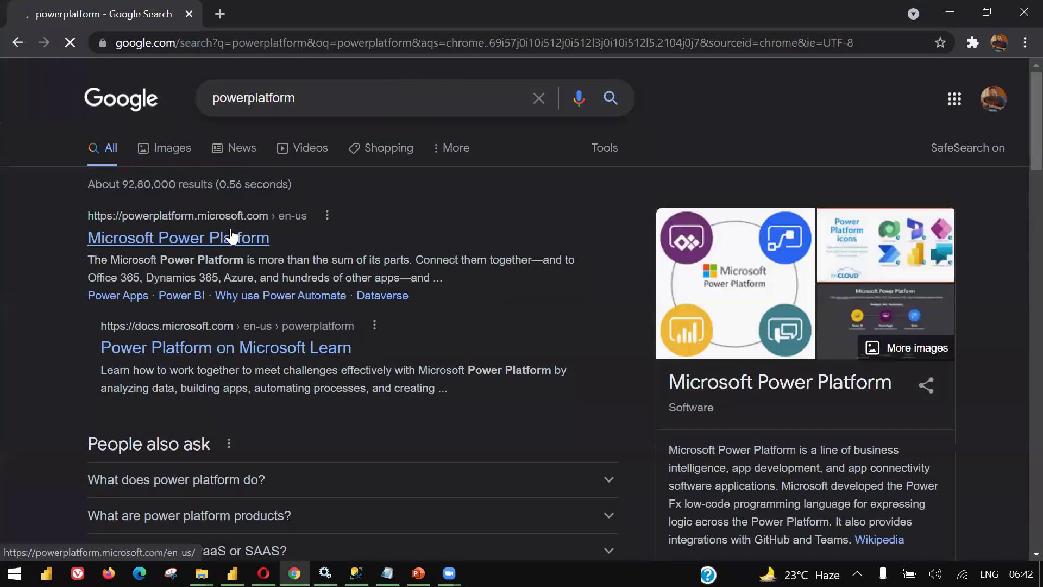
left_click(230, 239)
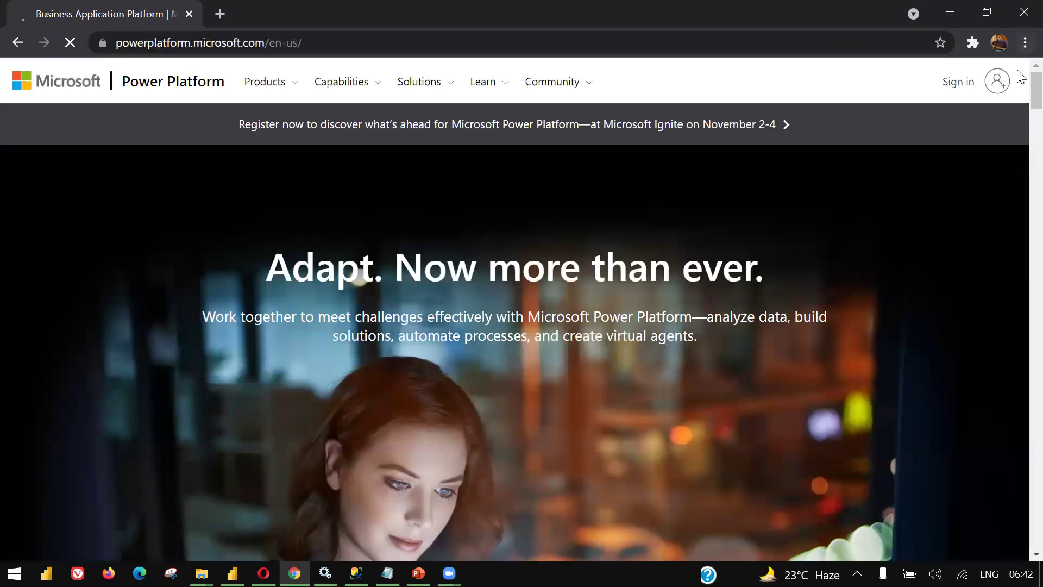
- Browse the Power Platform product overview and highlight the Power BI heading and description
scroll(1017, 82, "down", 1)
scroll(1017, 82, "down", 10)
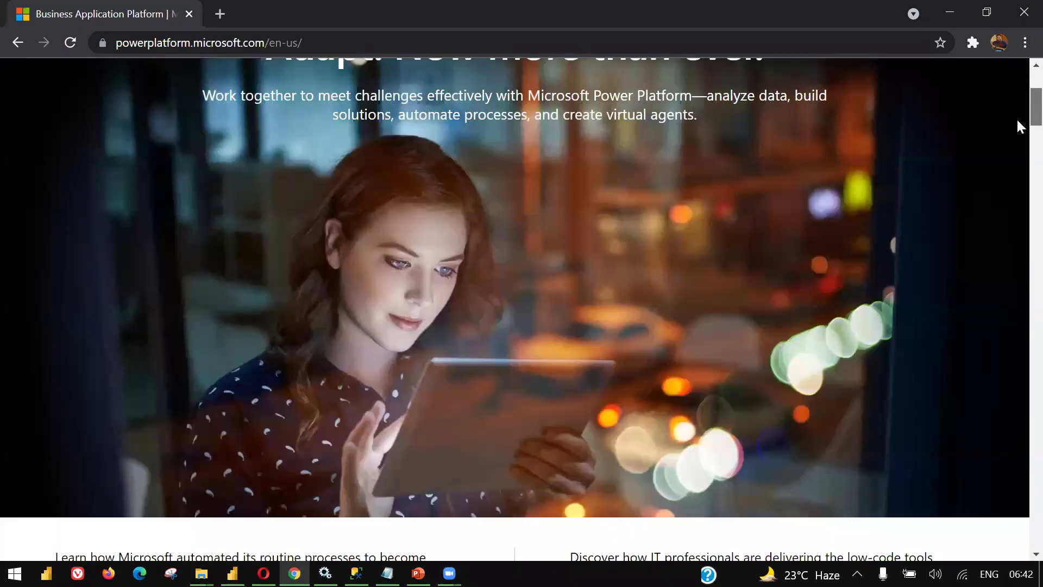
scroll(1016, 184, "down", 18)
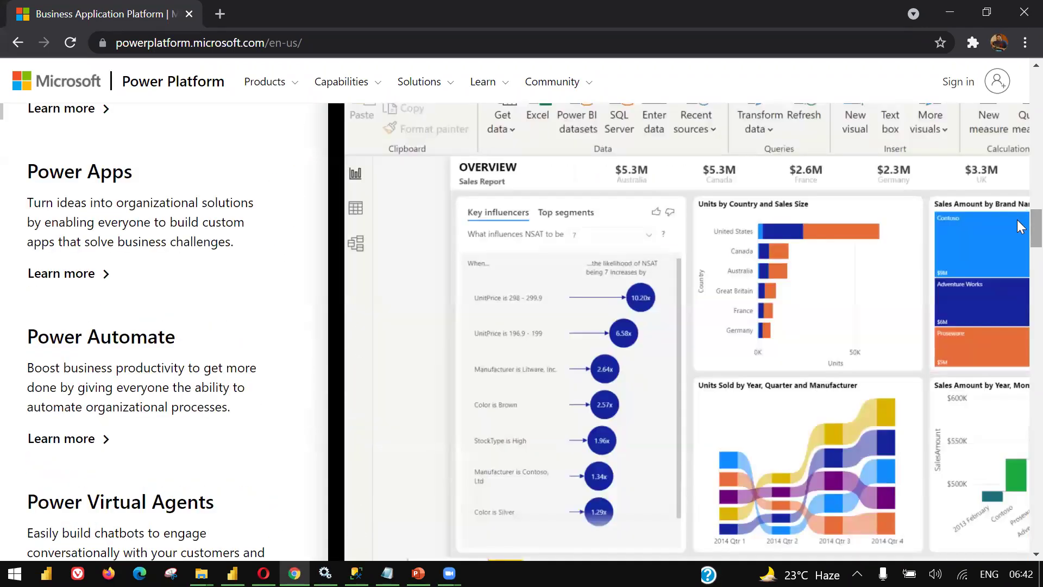
scroll(1018, 221, "up", 3)
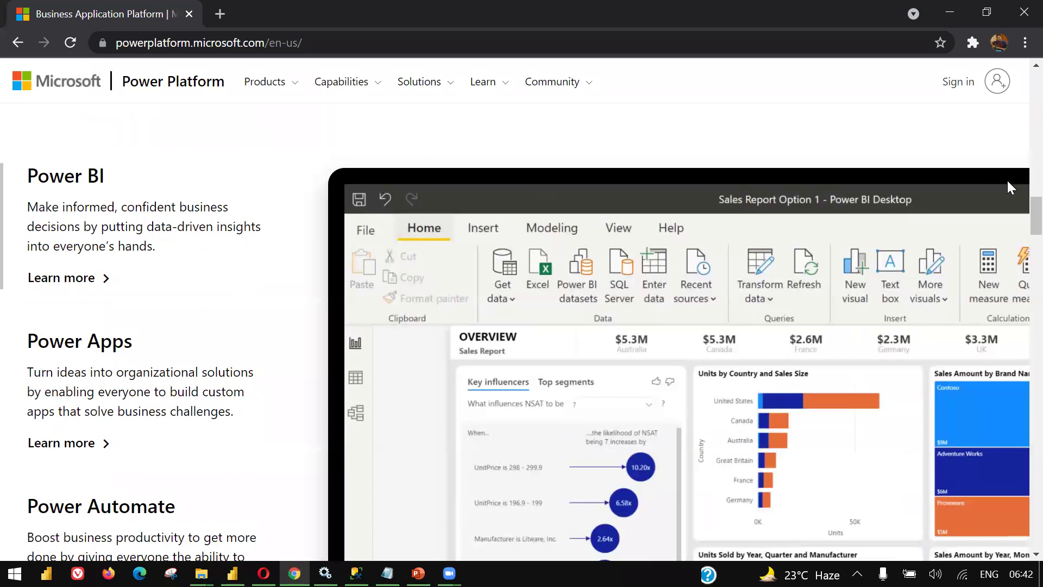
scroll(1020, 214, "down", 3)
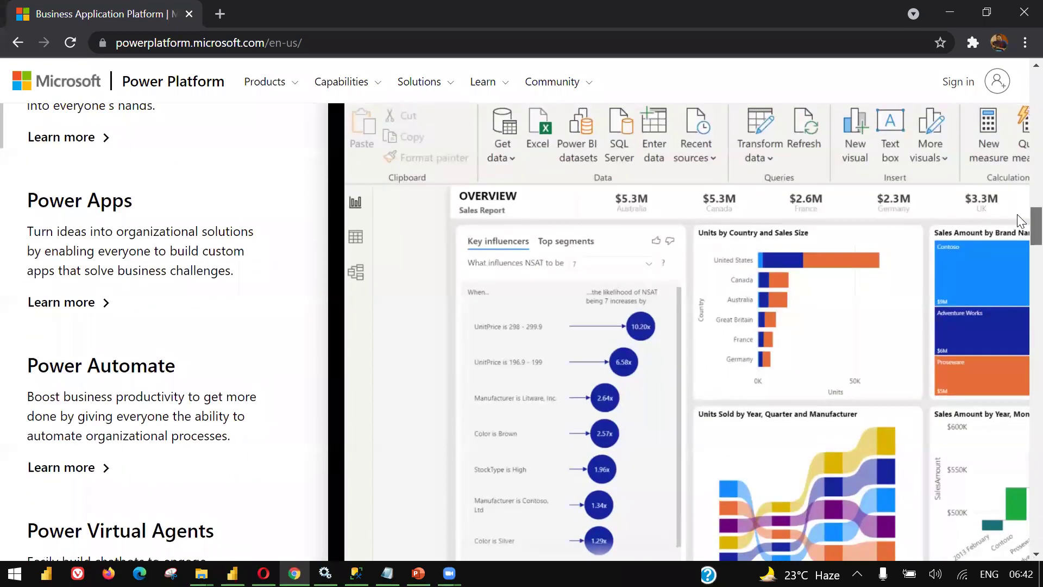
scroll(1019, 220, "down", 3)
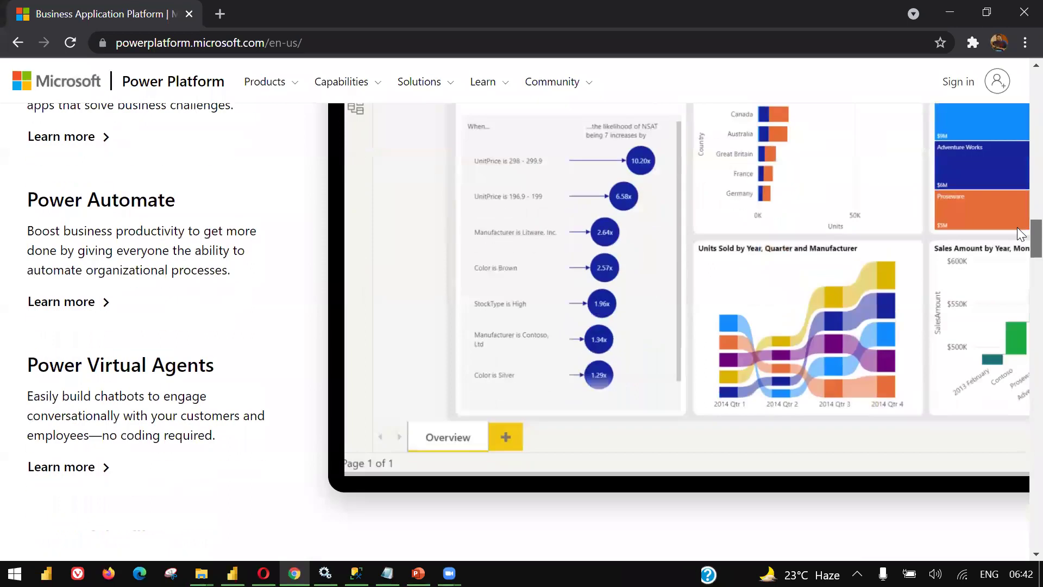
scroll(1021, 234, "up", 2)
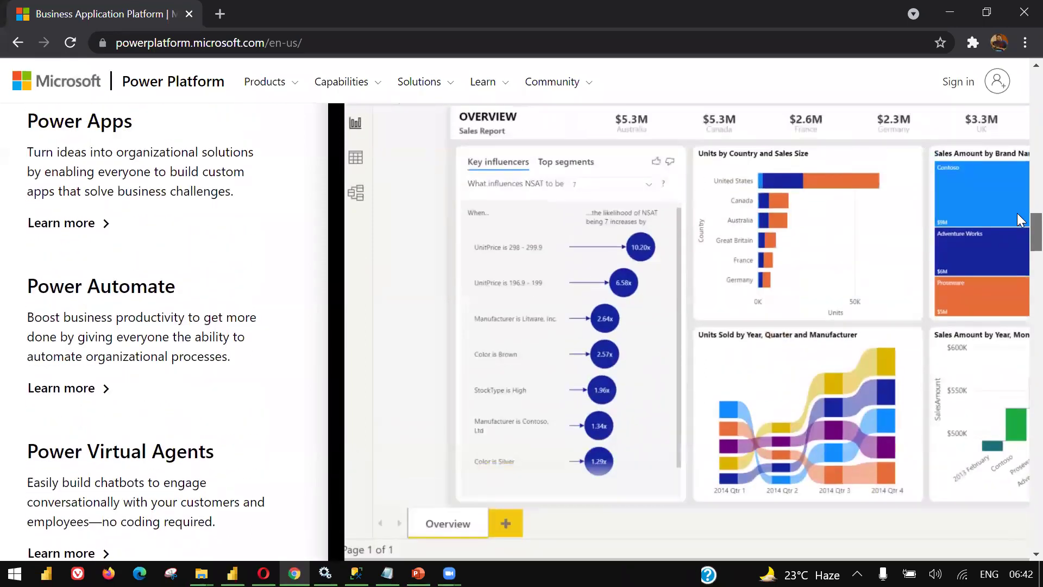
scroll(1017, 204, "up", 4)
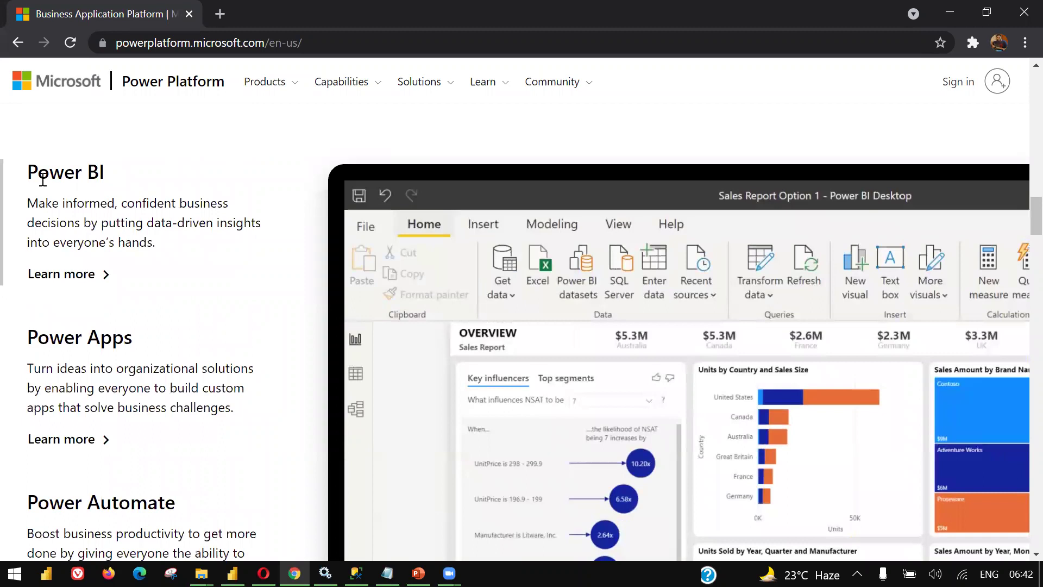
left_click_drag(30, 171, 205, 240)
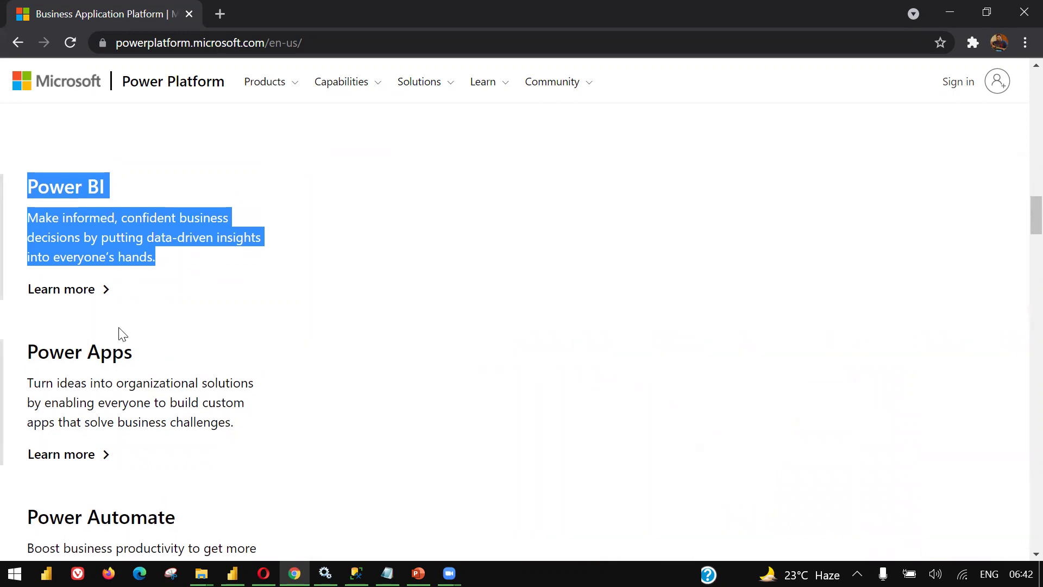
- Examine the Power Apps section and its app preview, highlighting the word "Apps" in the heading
mouse_move(152, 337)
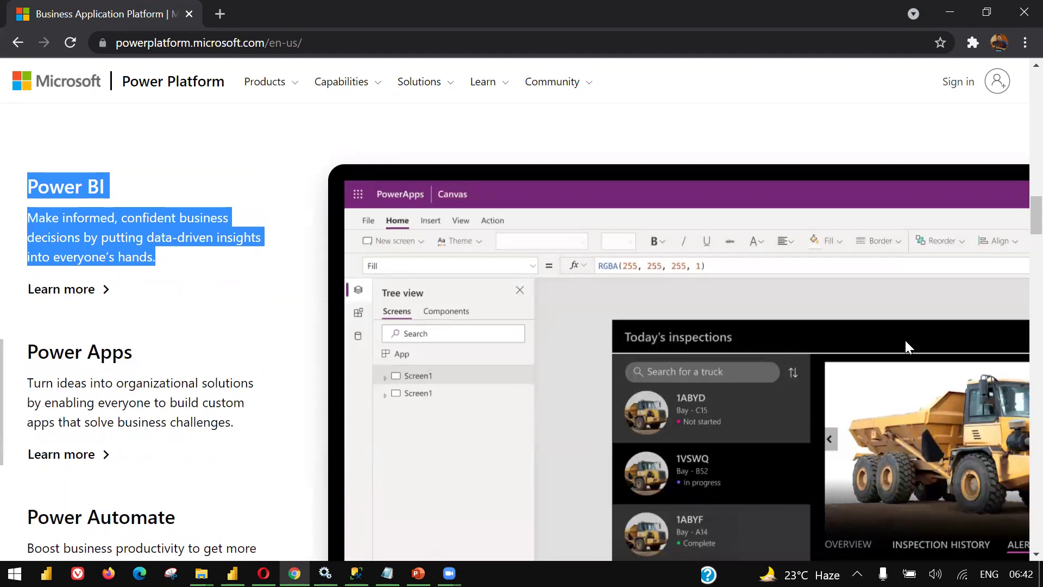
scroll(1017, 225, "down", 2)
scroll(1017, 237, "down", 2)
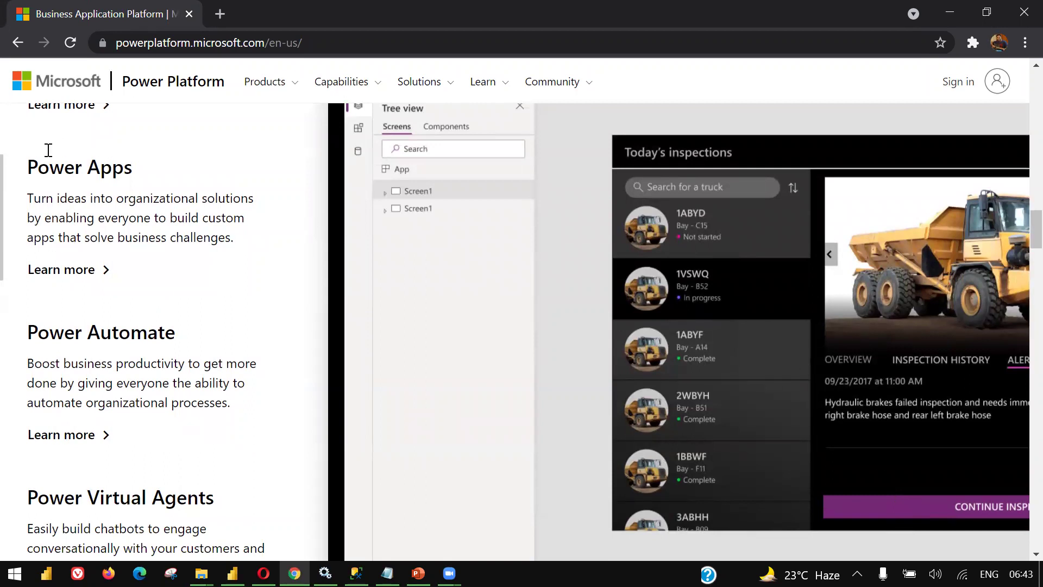
left_click_drag(89, 167, 139, 175)
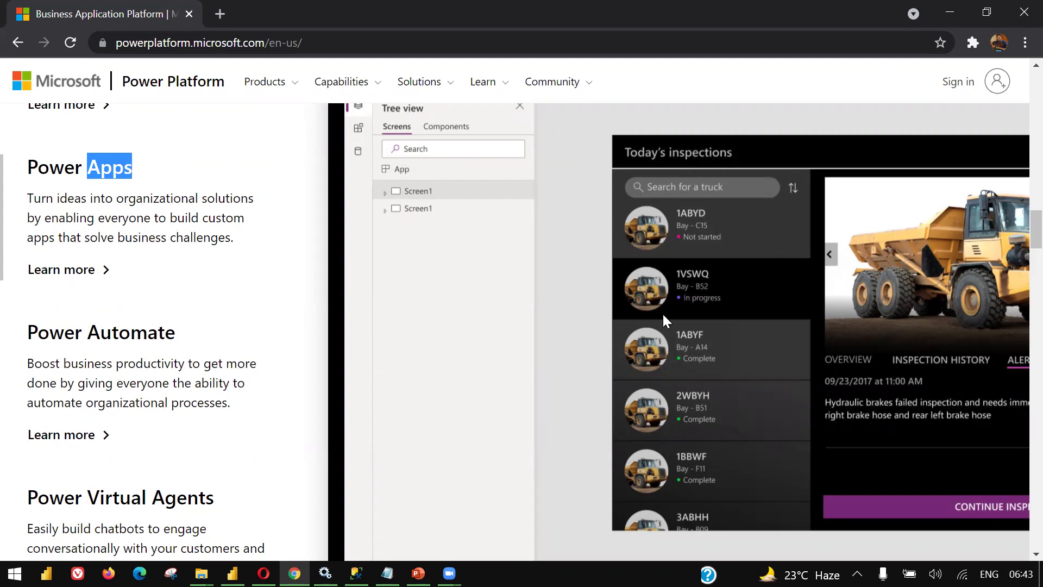
- Examine the Power Automate flow preview and read the Power Automate, Power Virtual Agents and Power BI descriptions
mouse_move(179, 381)
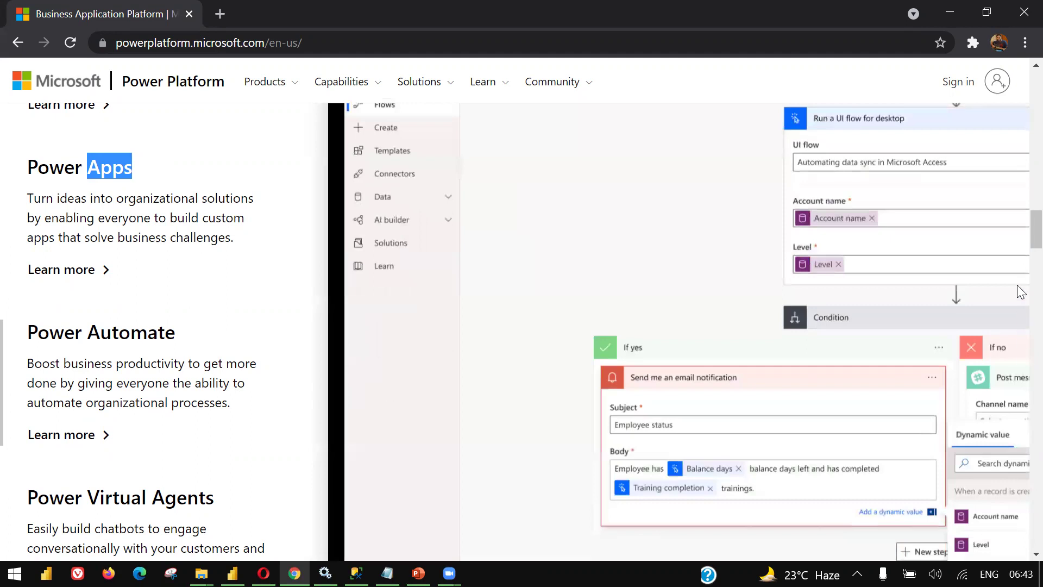
scroll(1020, 241, "up", 2)
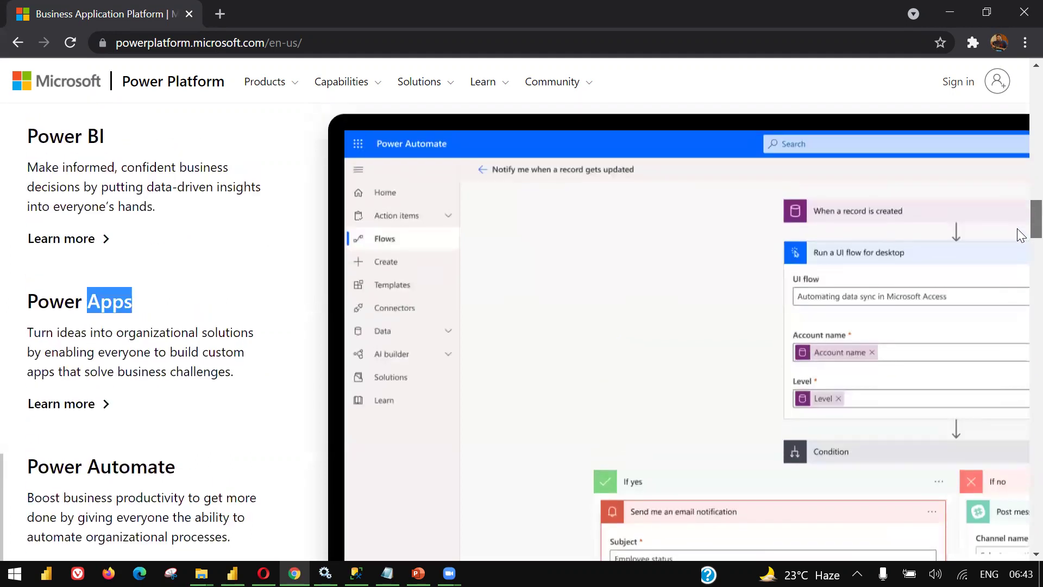
scroll(1020, 239, "down", 2)
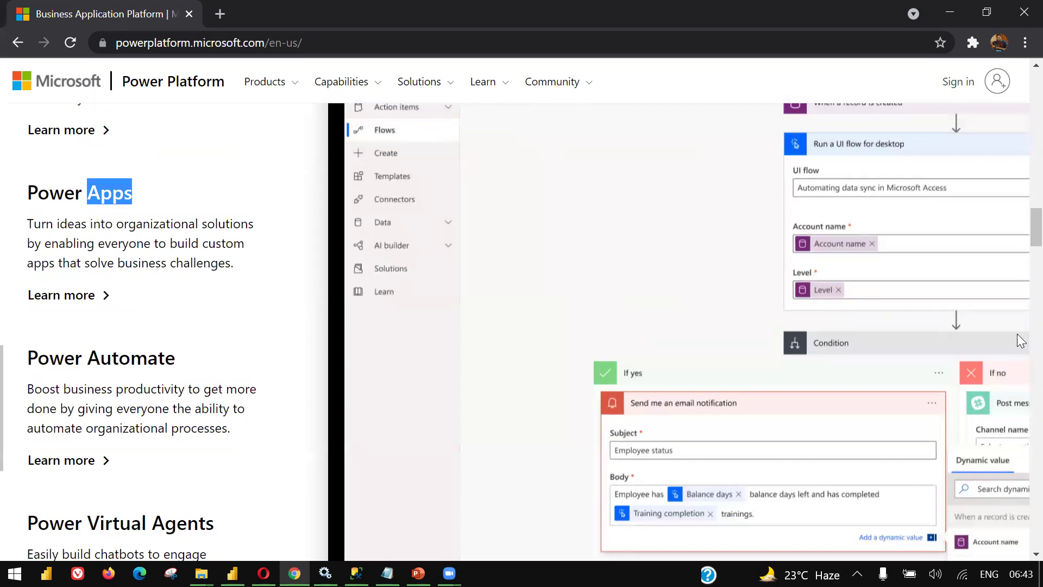
scroll(1020, 239, "up", 1)
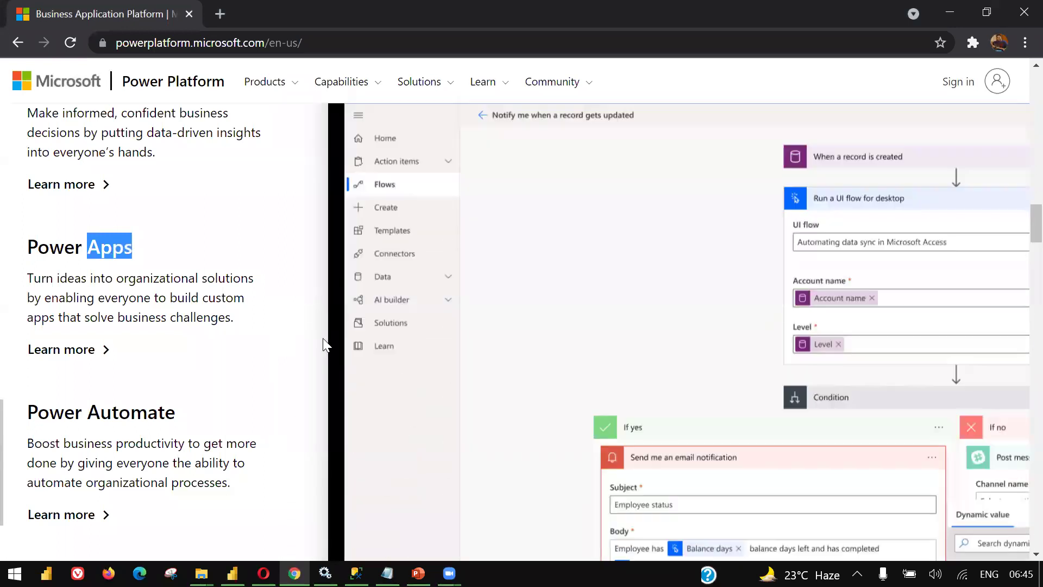
scroll(1022, 233, "down", 2)
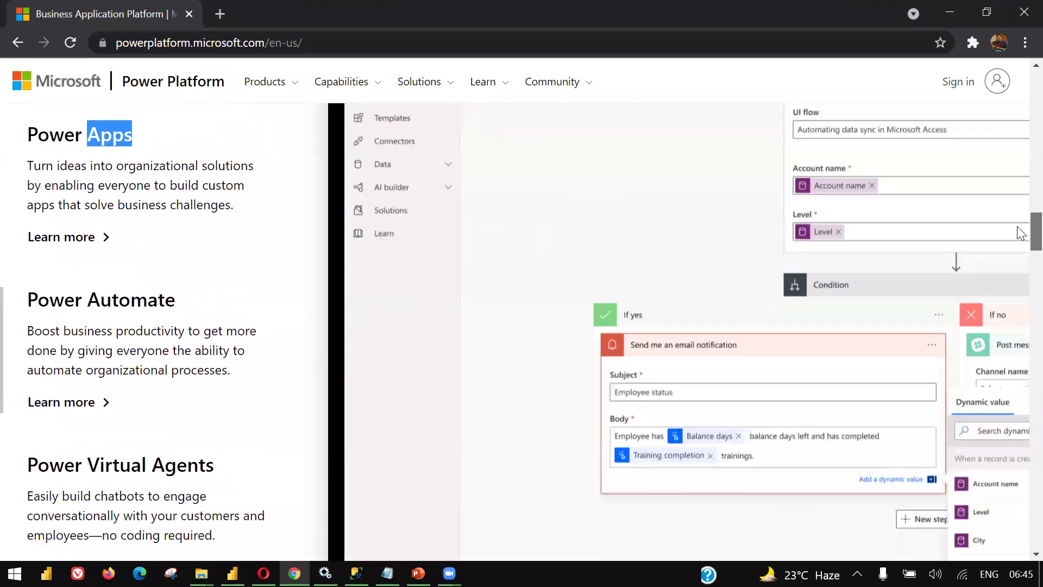
scroll(217, 412, "down", 2)
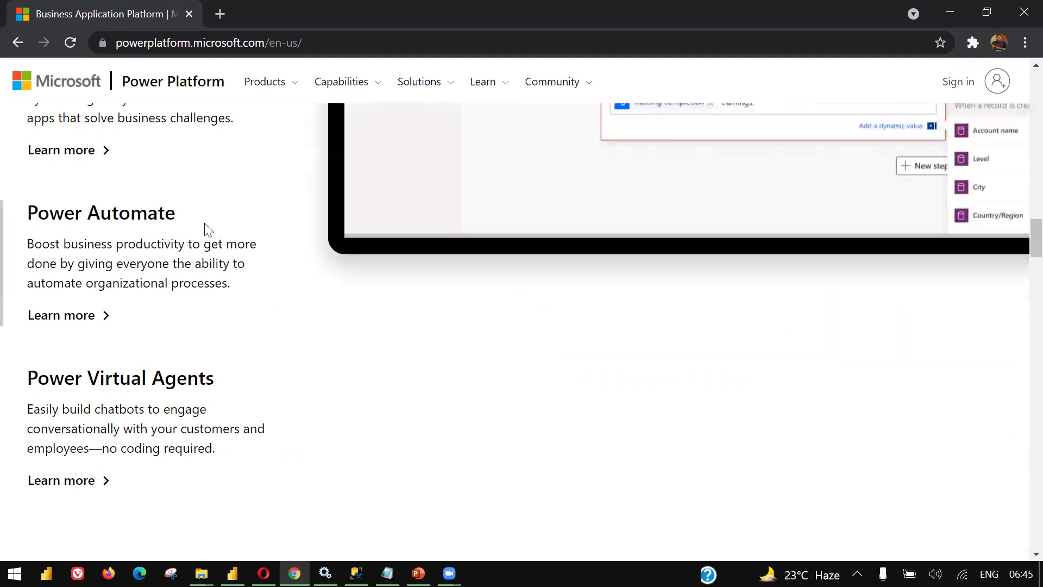
scroll(1019, 239, "up", 5)
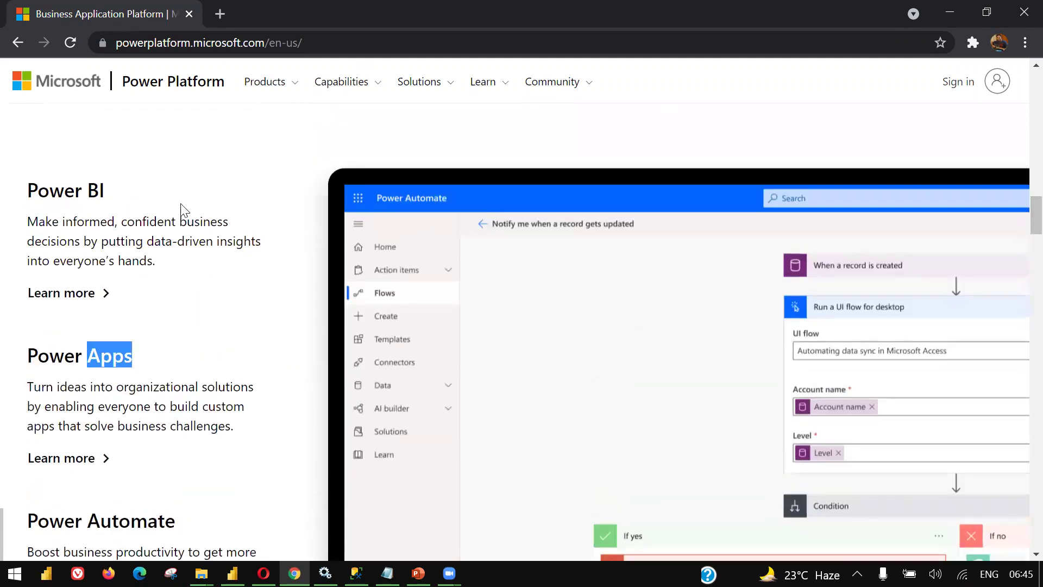
scroll(152, 225, "up", 1)
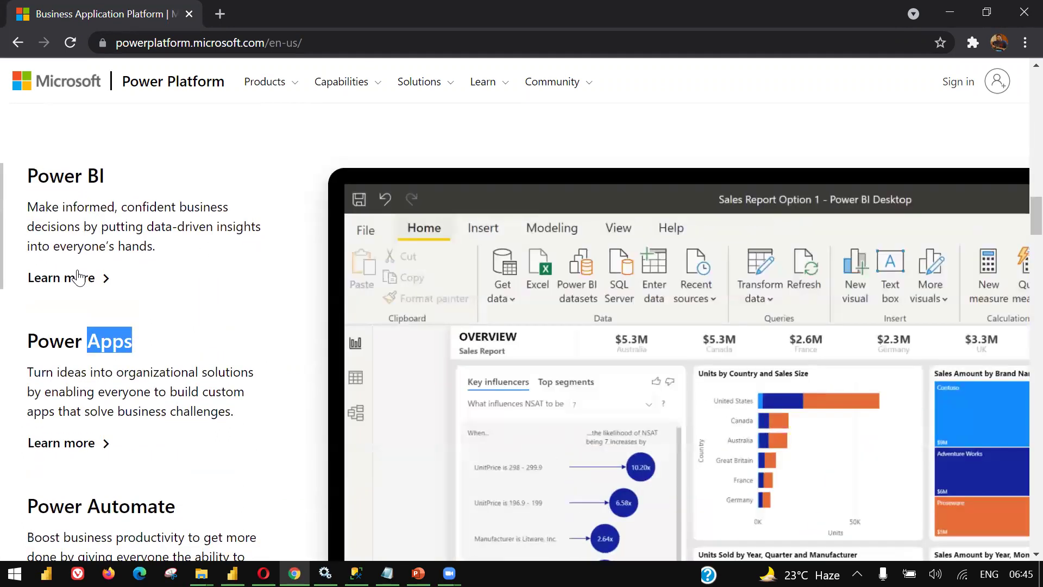
scroll(90, 326, "up", 1)
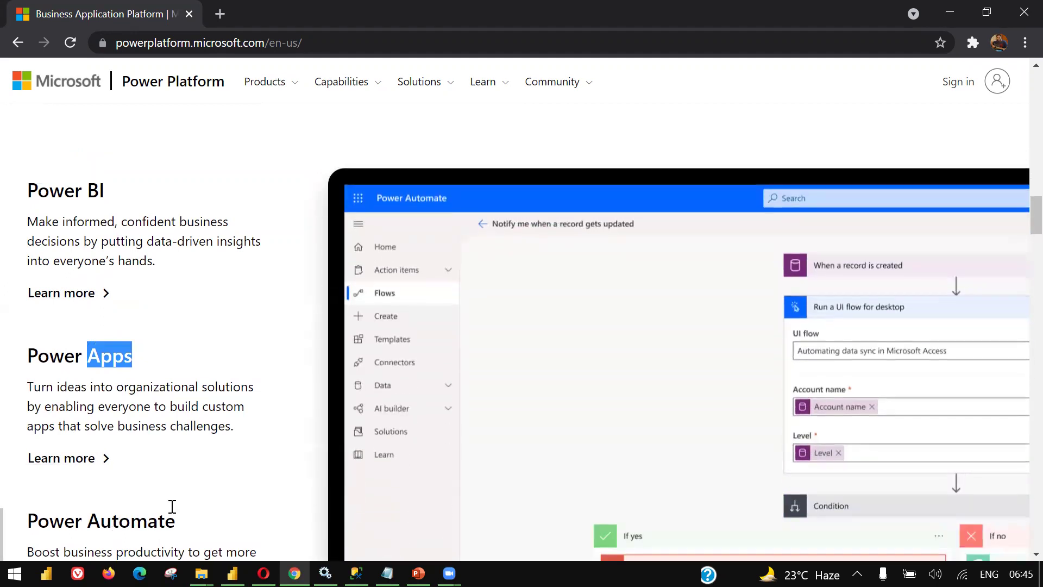
scroll(1019, 166, "down", 3)
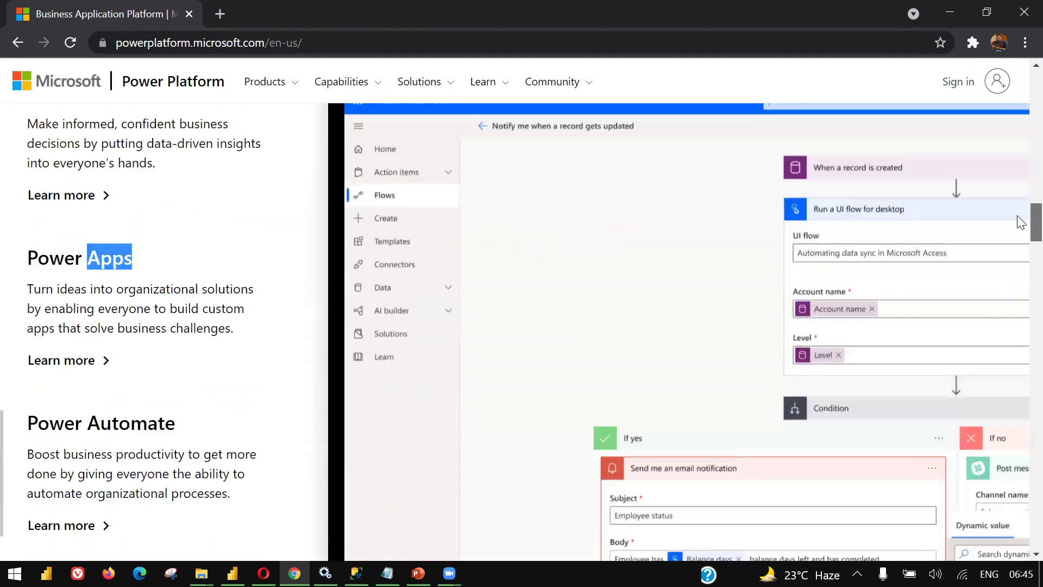
- Compare the Power Platform web page with the Power Platform connectors in Get Data, ending in Power BI Desktop
left_click_drag(192, 43, 111, 45)
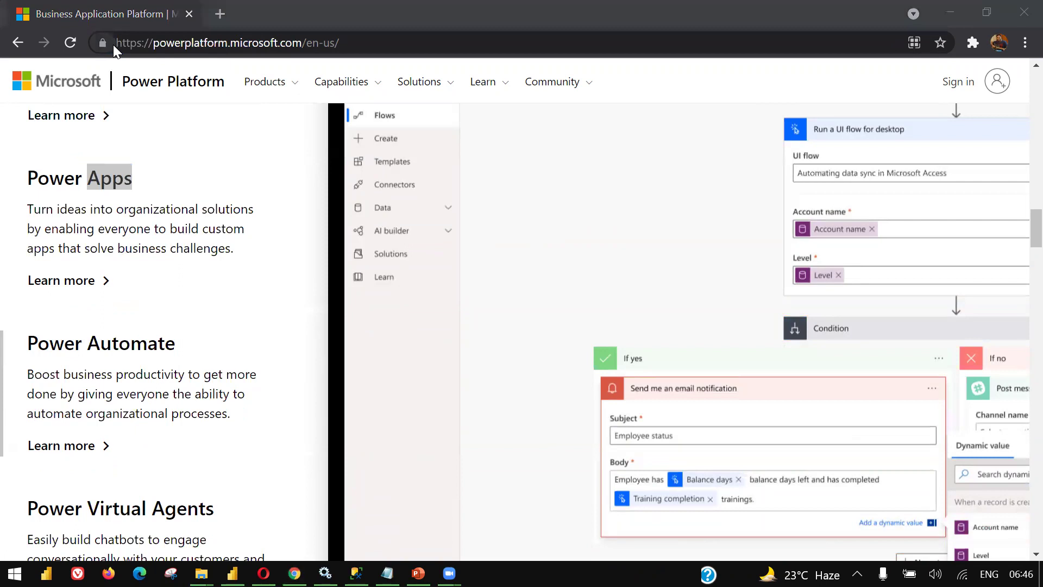
key("alt+Tab")
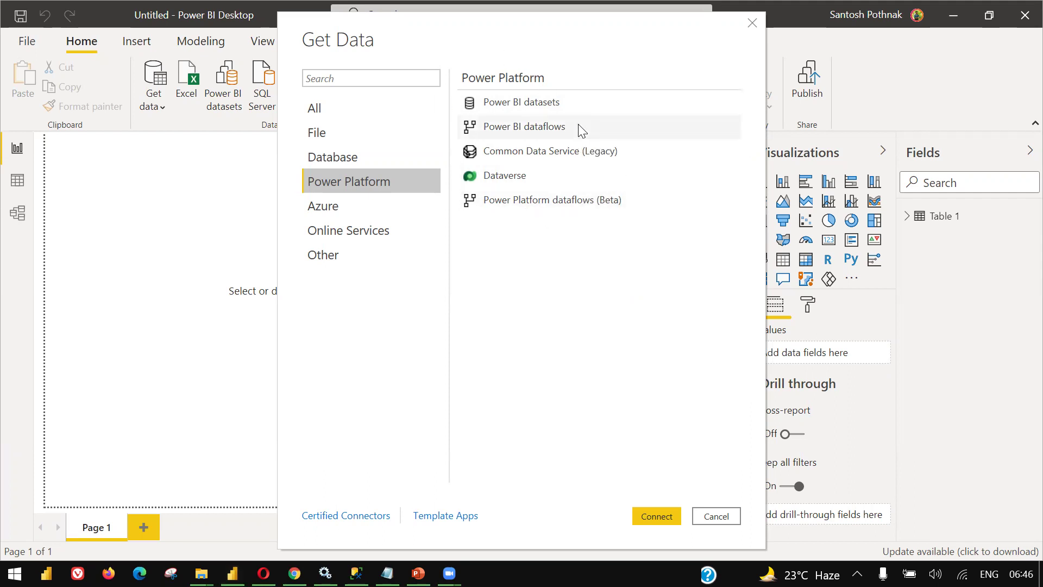
key("alt+Tab")
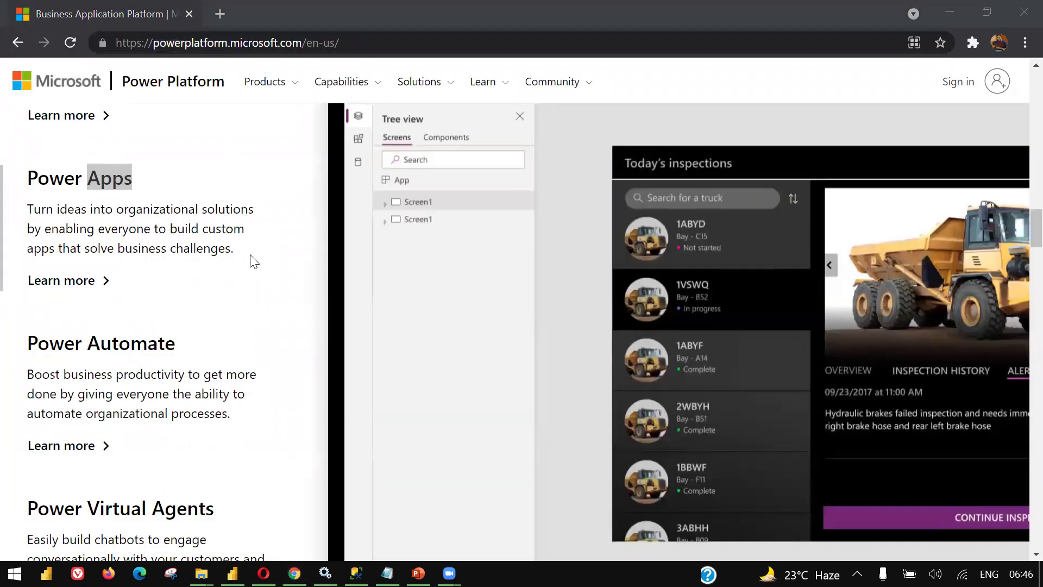
key("alt+Tab")
key("alt+Tab")
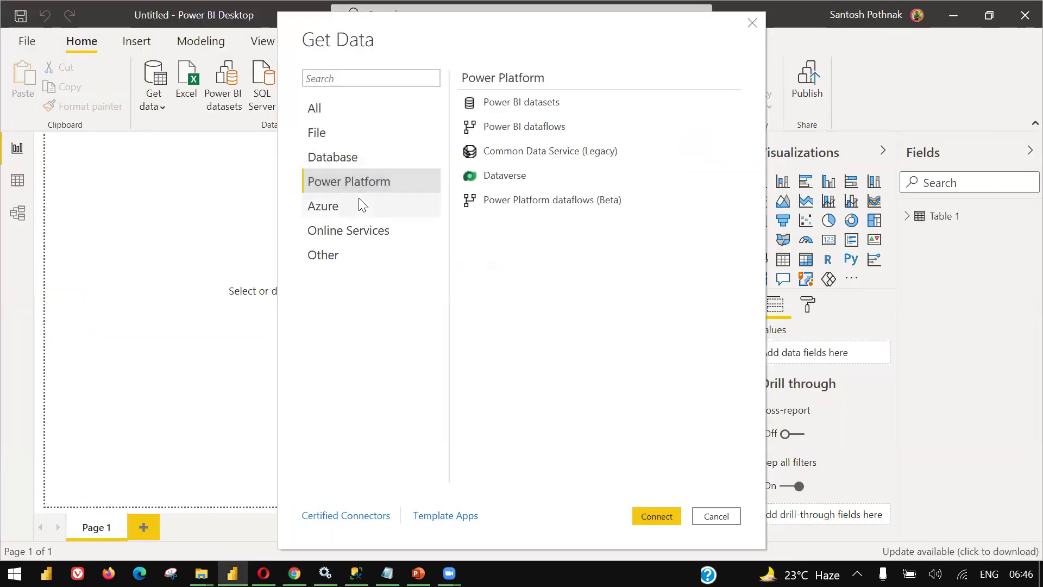
- Review the Azure and Online Services connector categories, highlighting Google Analytics, Adobe Analytics and GitHub (Beta) among the online services
left_click(360, 202)
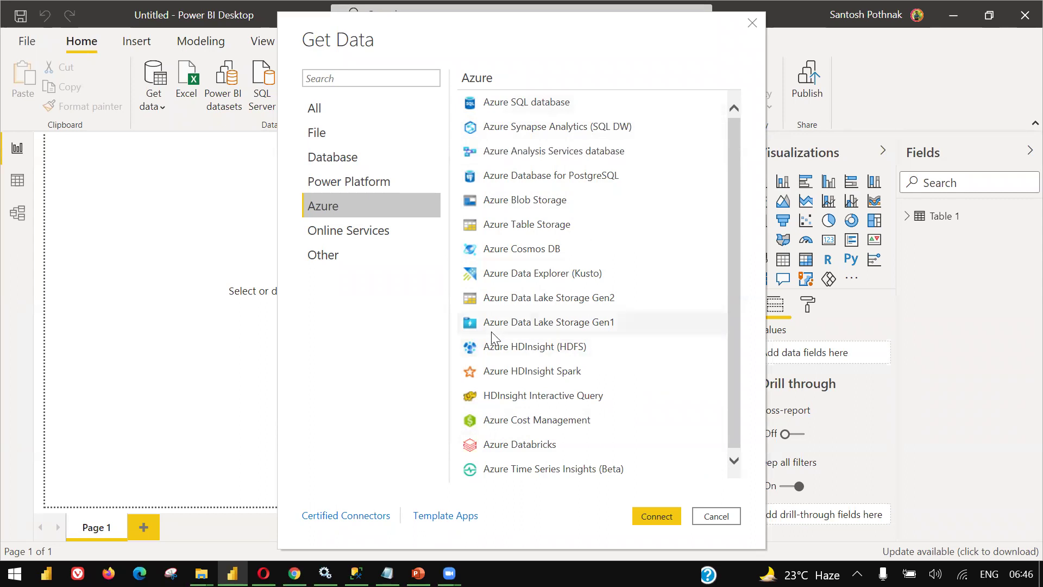
left_click(389, 230)
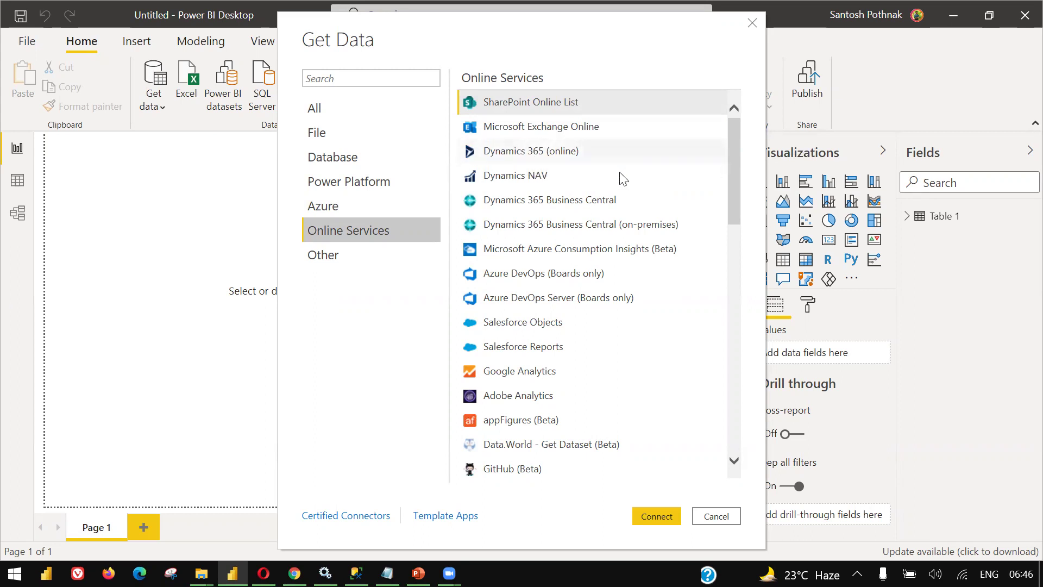
left_click(538, 365)
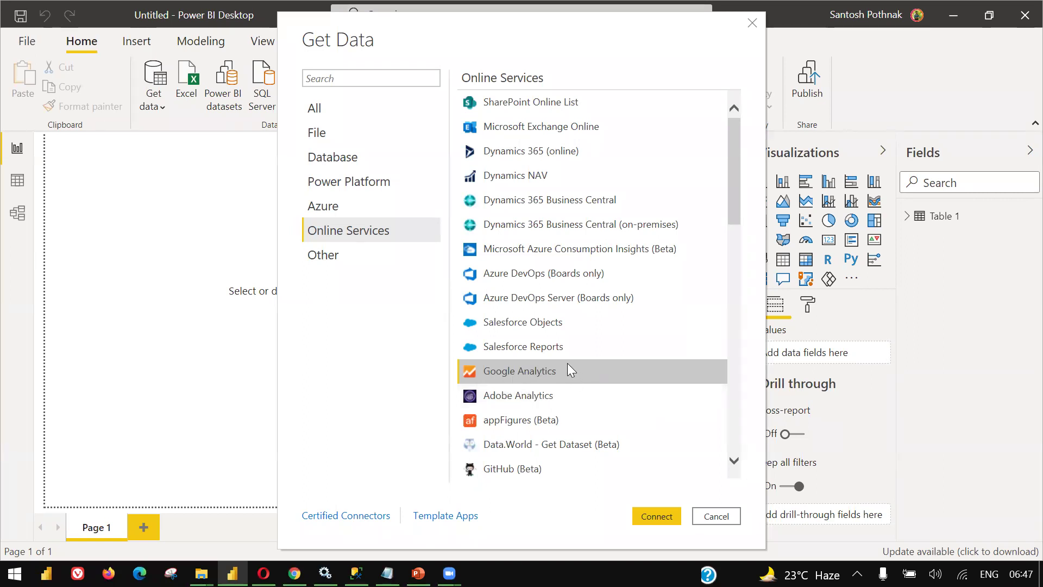
left_click(523, 395)
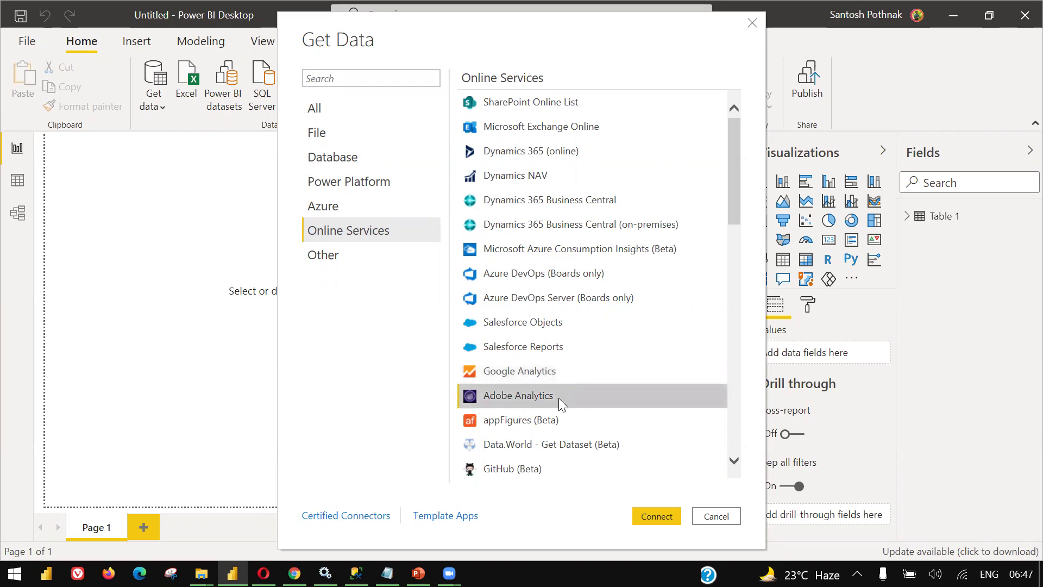
left_click(524, 466)
left_click_drag(736, 172, 760, 378)
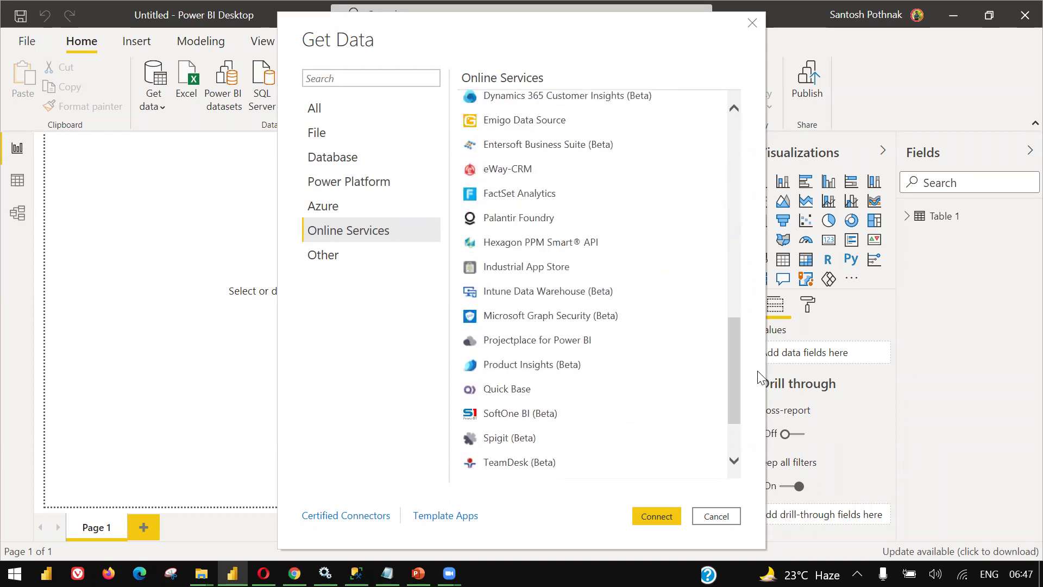
- Review the Other connector category through to Blank Query, highlighting Hadoop File (HDFS), Web and OData Feed
left_click(348, 256)
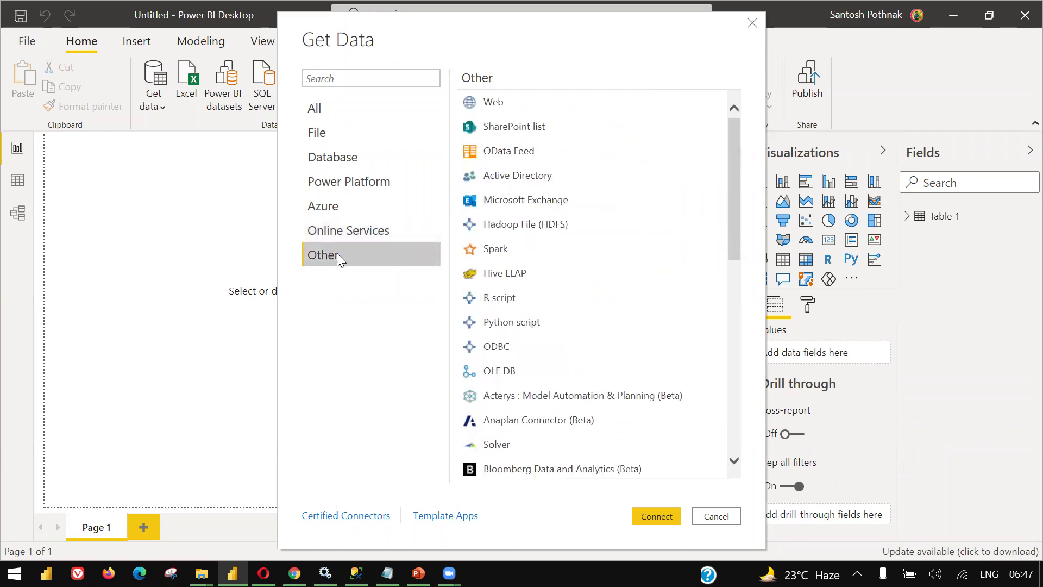
left_click(516, 234)
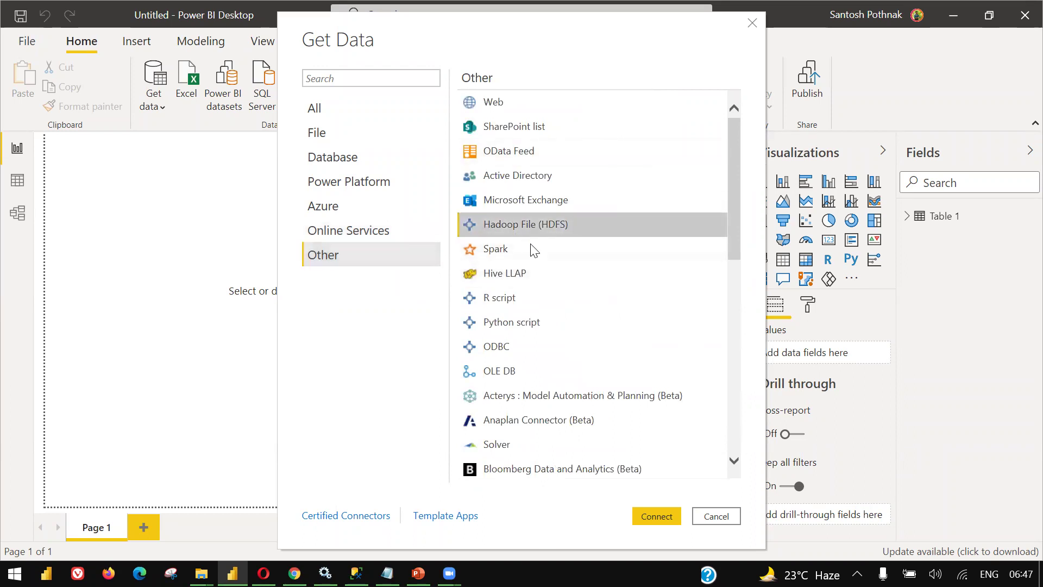
left_click(499, 100)
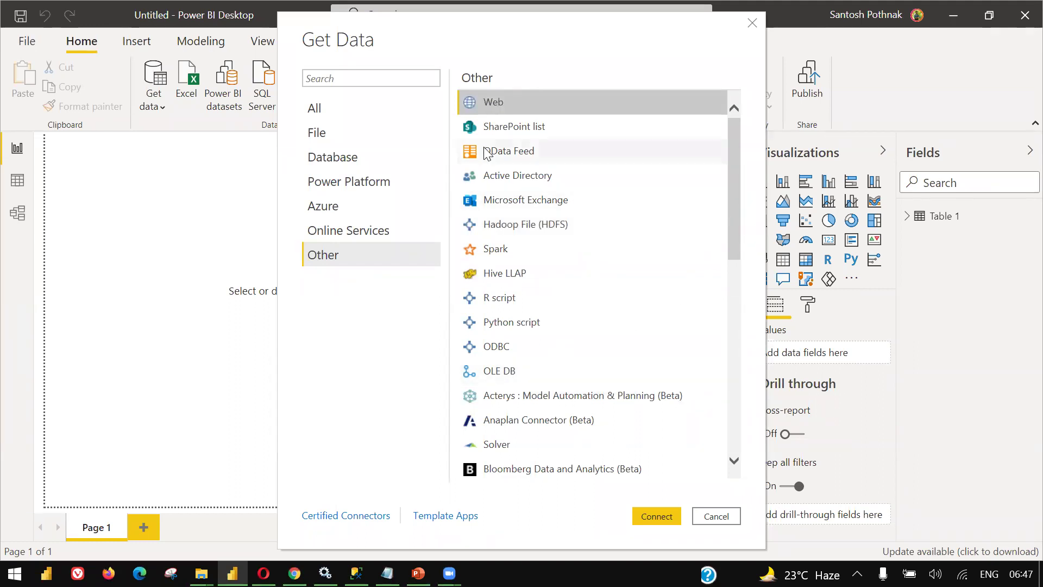
left_click(510, 150)
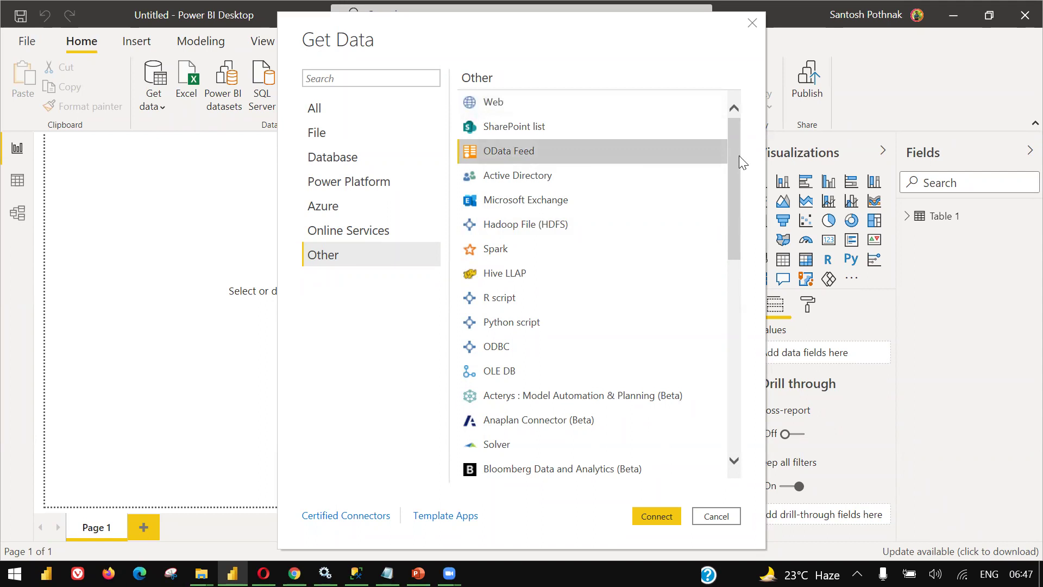
left_click_drag(735, 155, 762, 354)
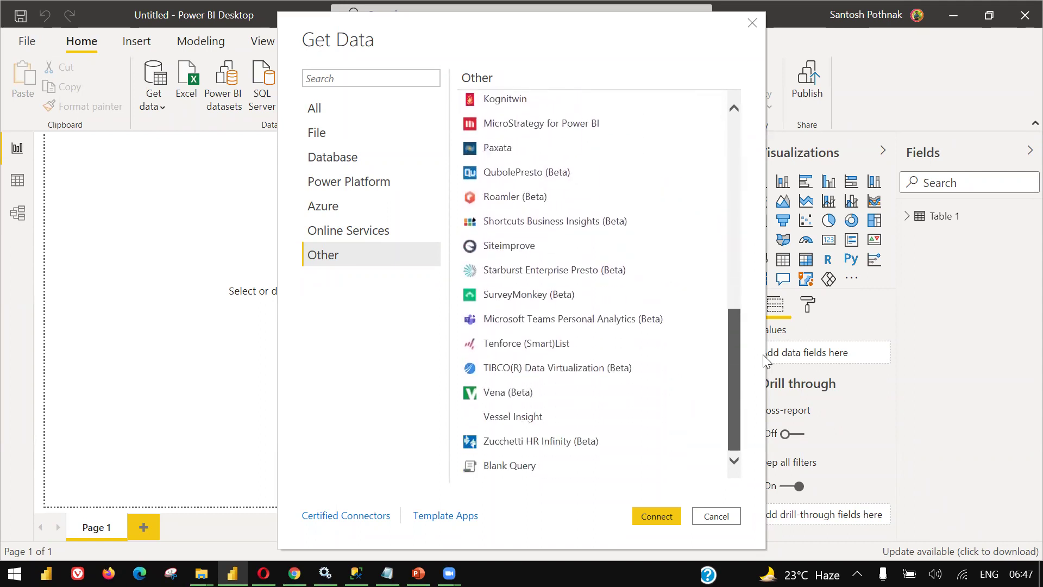
- Close Get Data without connecting and review the SQL Database Connector (Import/Direct Query) item on the PowerPoint demo slide
left_click(547, 298)
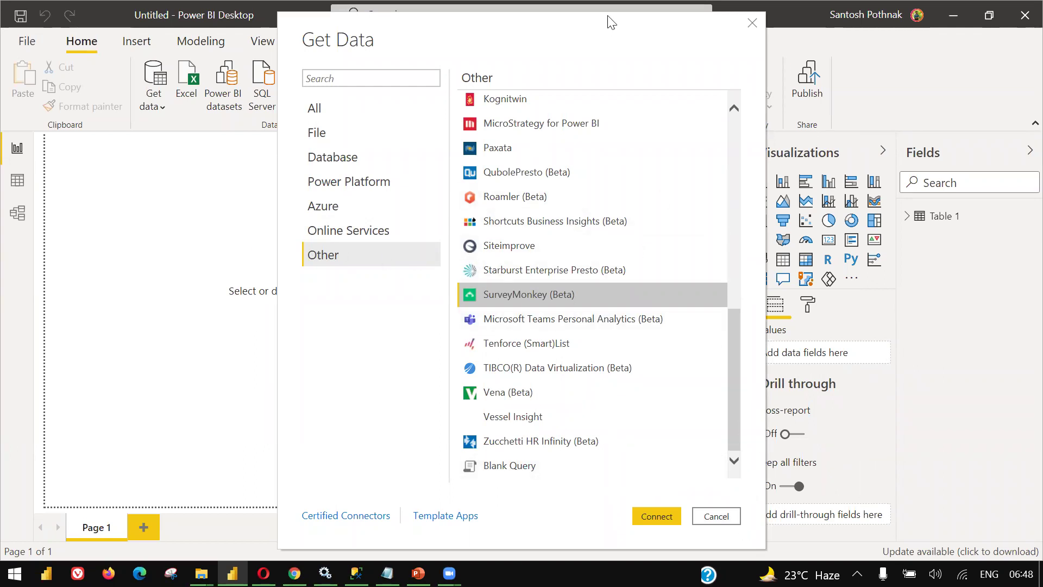
left_click(716, 517)
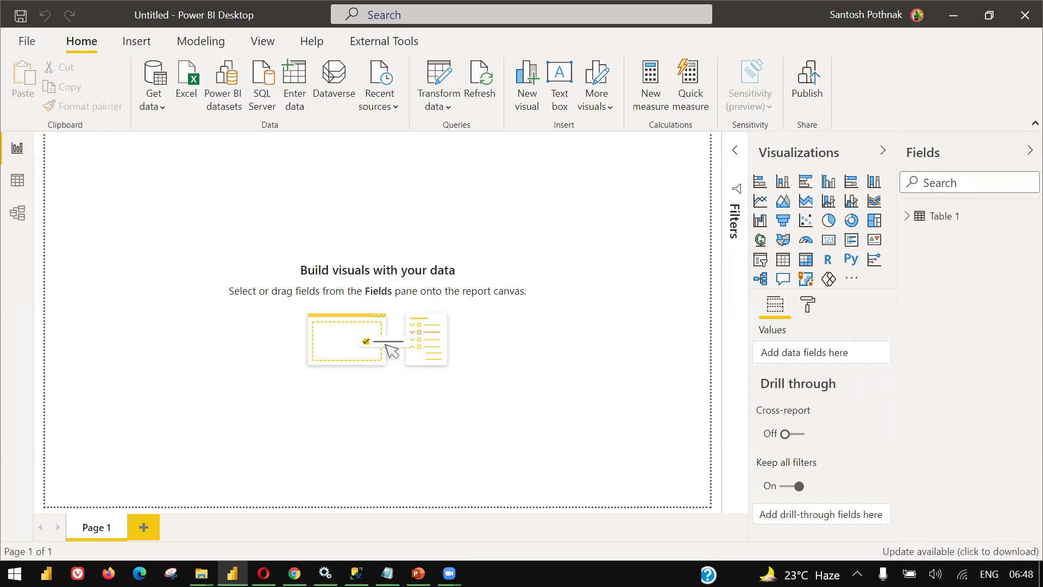
key("alt+Tab")
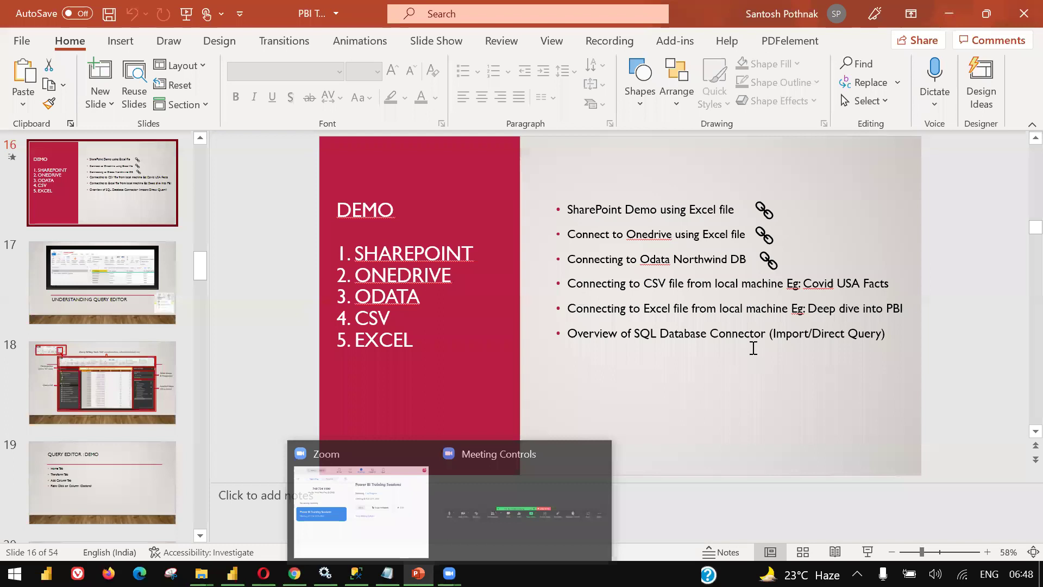
triple_click(607, 339)
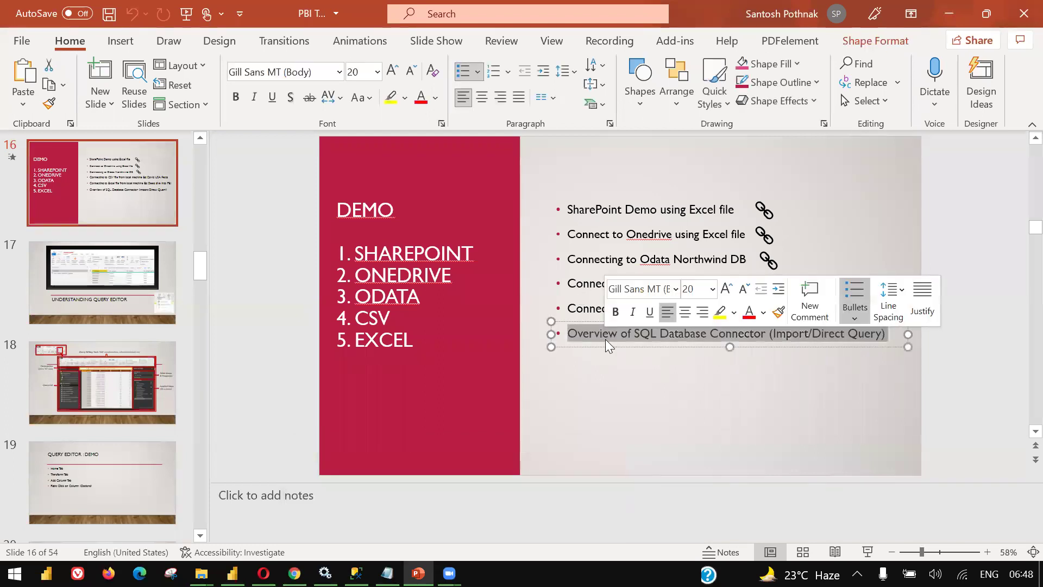
left_click(706, 408)
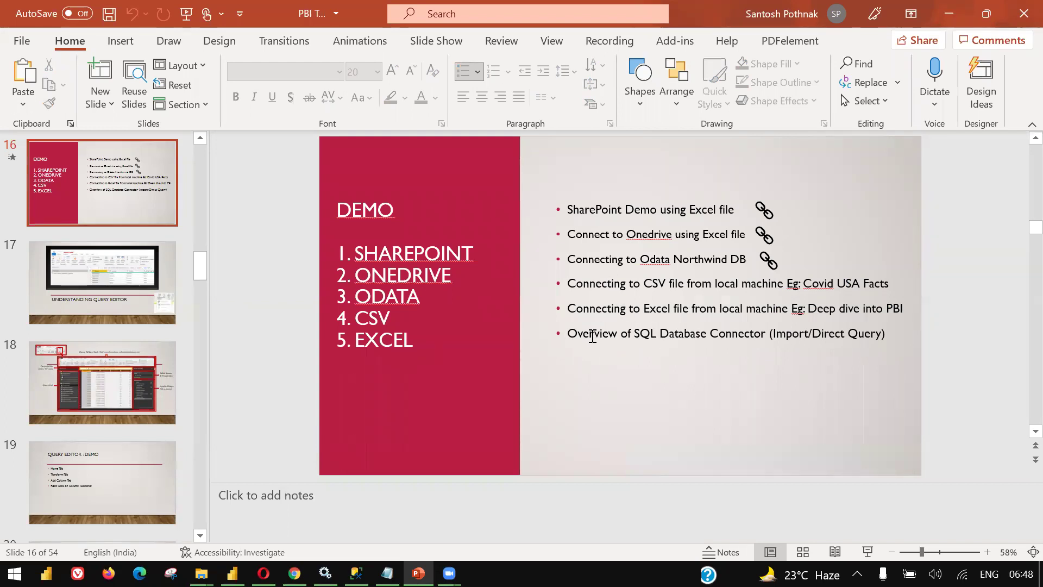
- Return to Power BI Desktop, search the Get Data connectors for "sql" and open the SQL Server database connection dialog
key("alt+Tab")
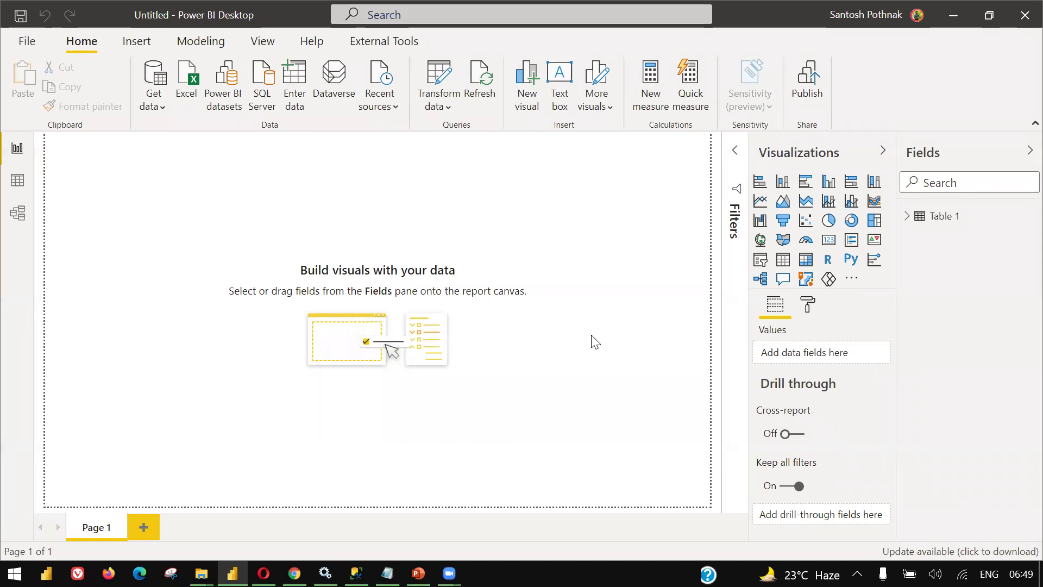
left_click(166, 98)
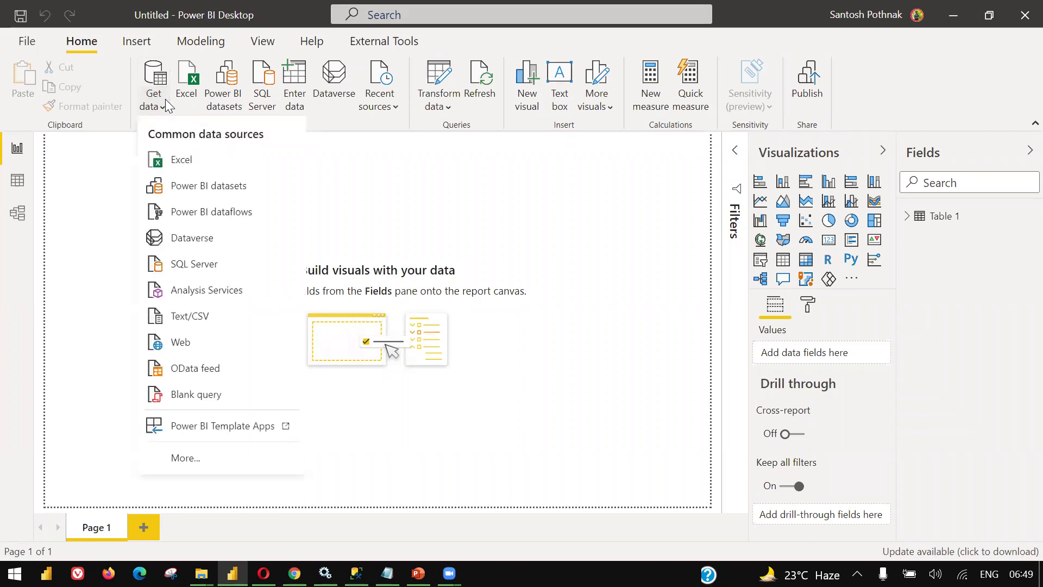
left_click(189, 458)
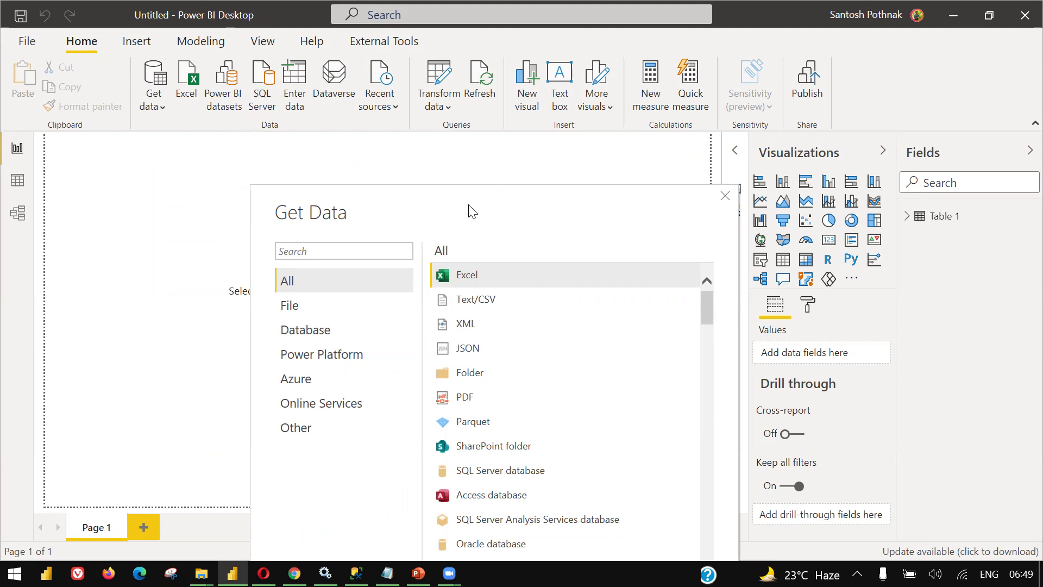
left_click(355, 103)
type("sql")
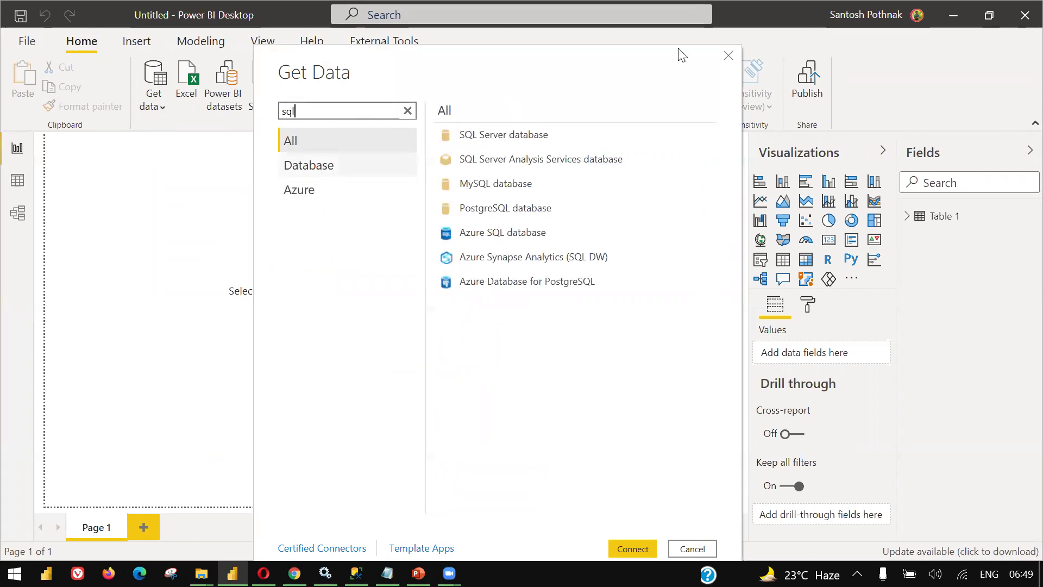
double_click(508, 135)
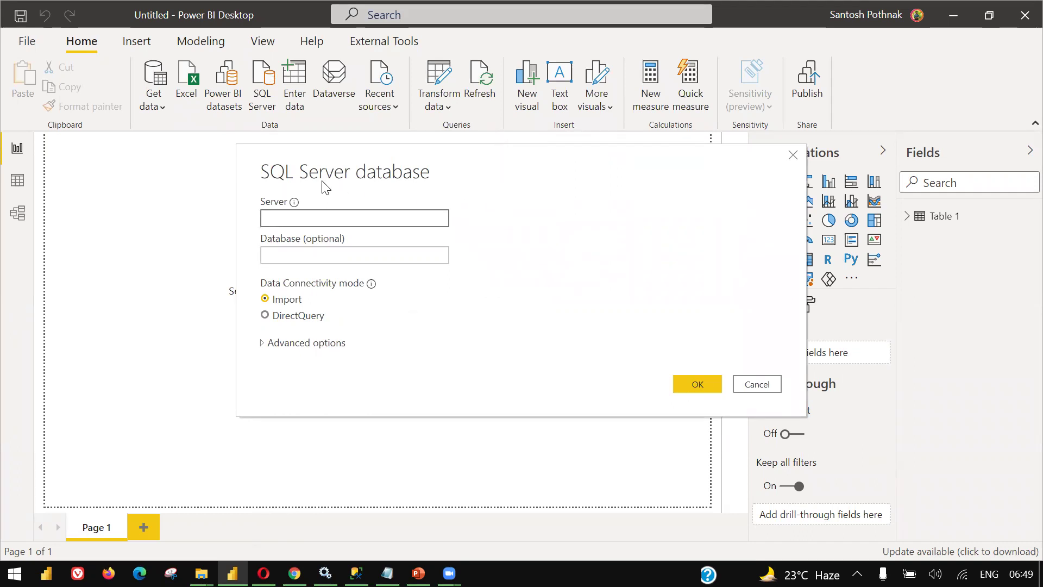
mouse_move(297, 207)
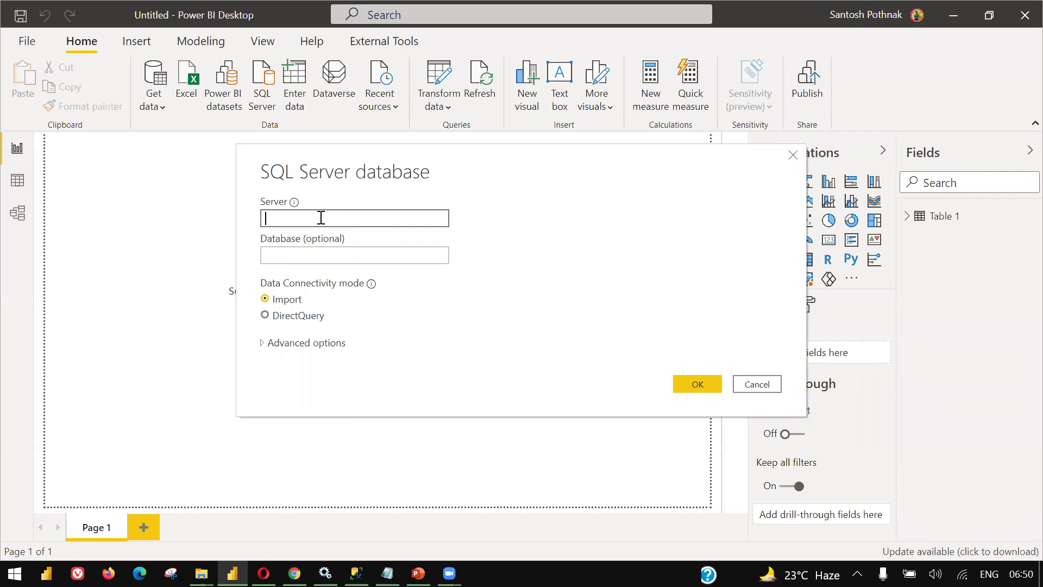
left_click(319, 248)
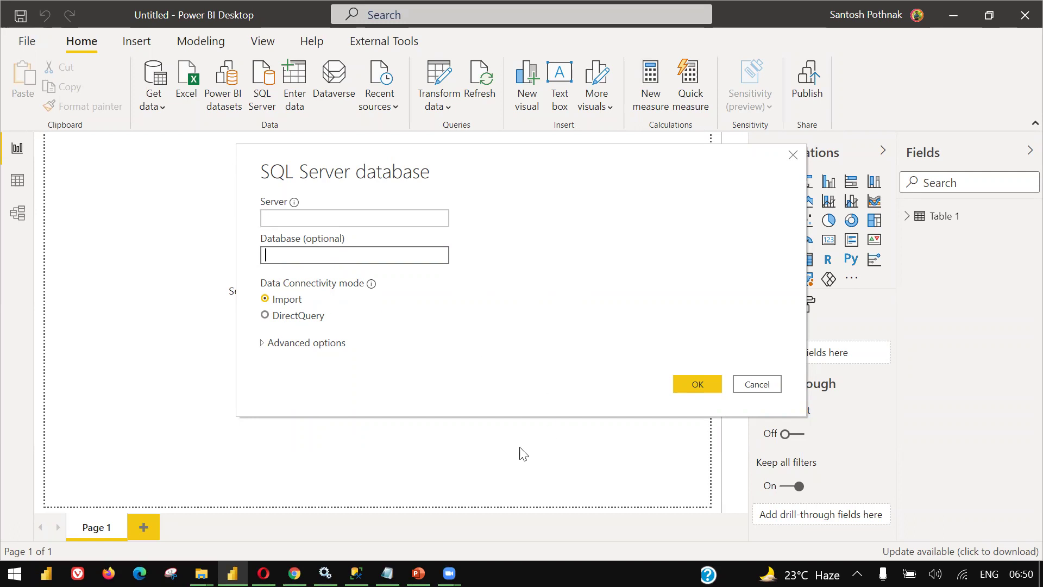
- Switch to SQL Server Management Studio and browse the server's databases down to the tables of AdventureWorksDW2019
mouse_move(357, 573)
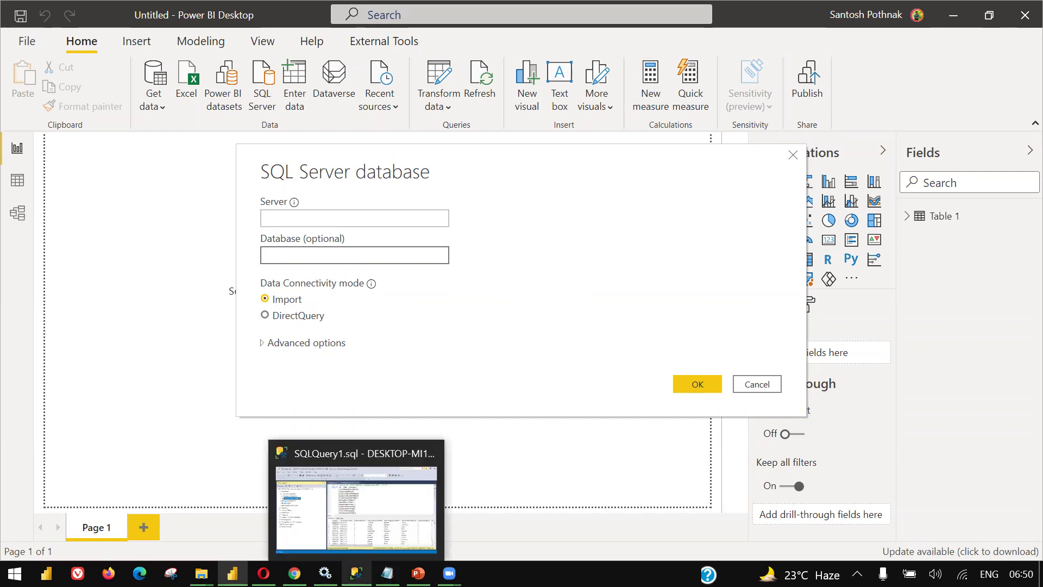
left_click(356, 509)
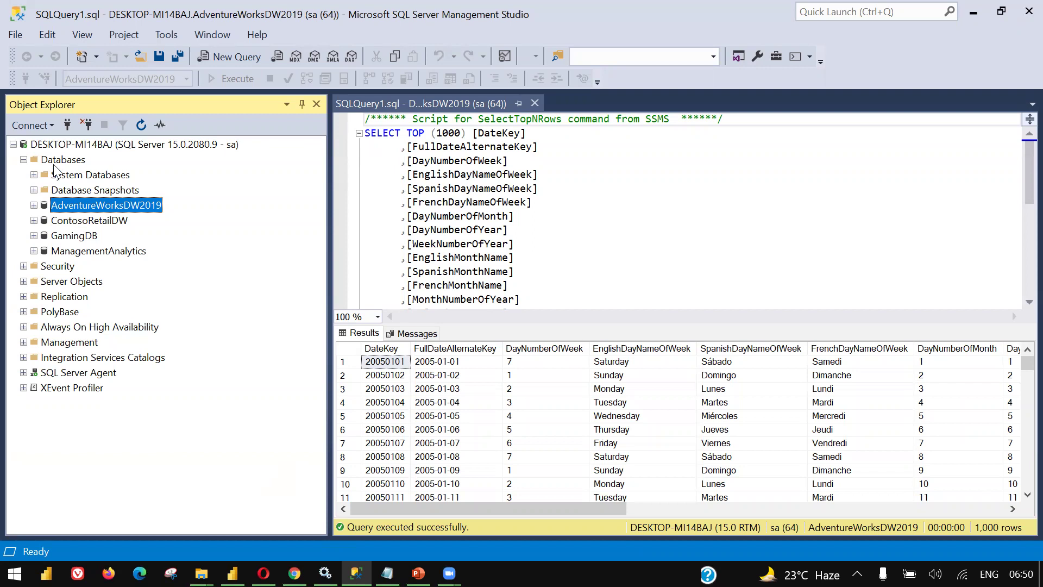
left_click(25, 157)
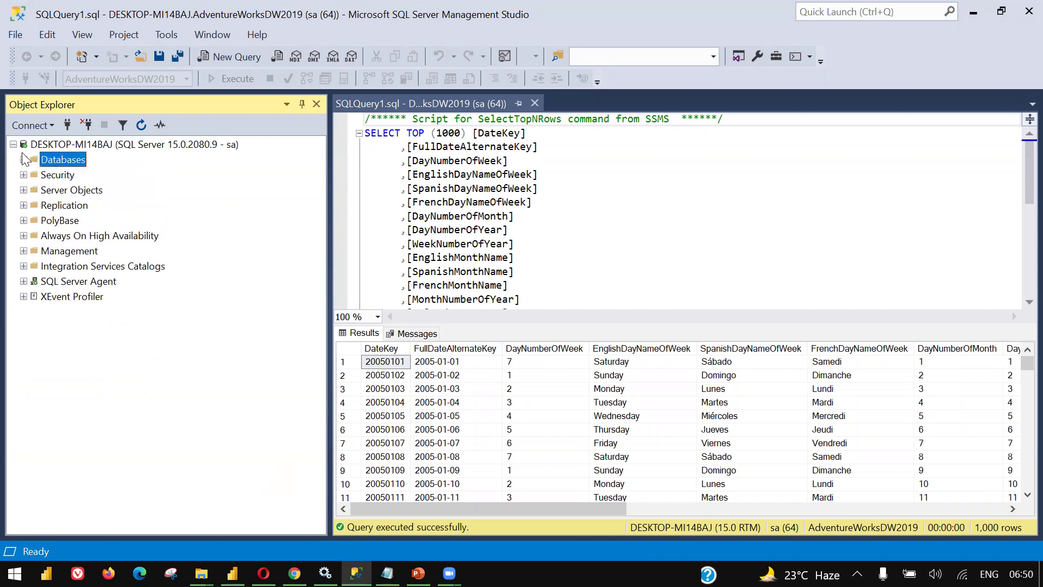
left_click(14, 144)
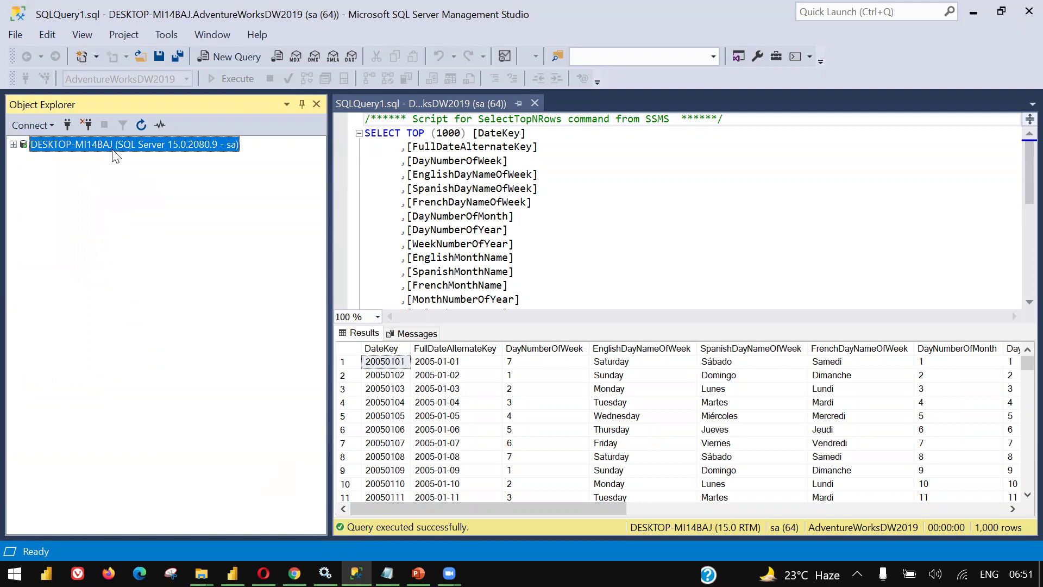
left_click(13, 145)
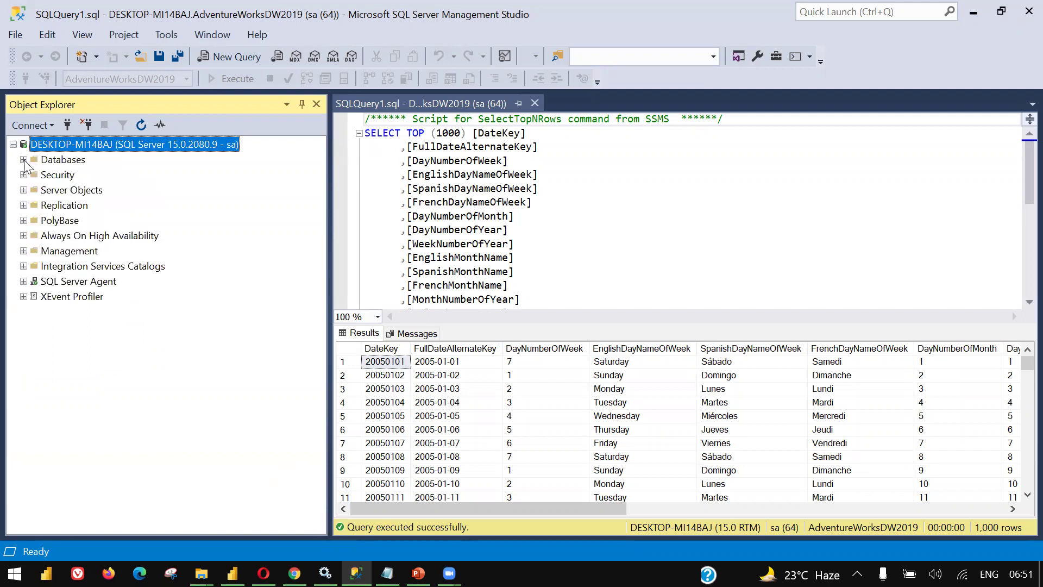
left_click(23, 160)
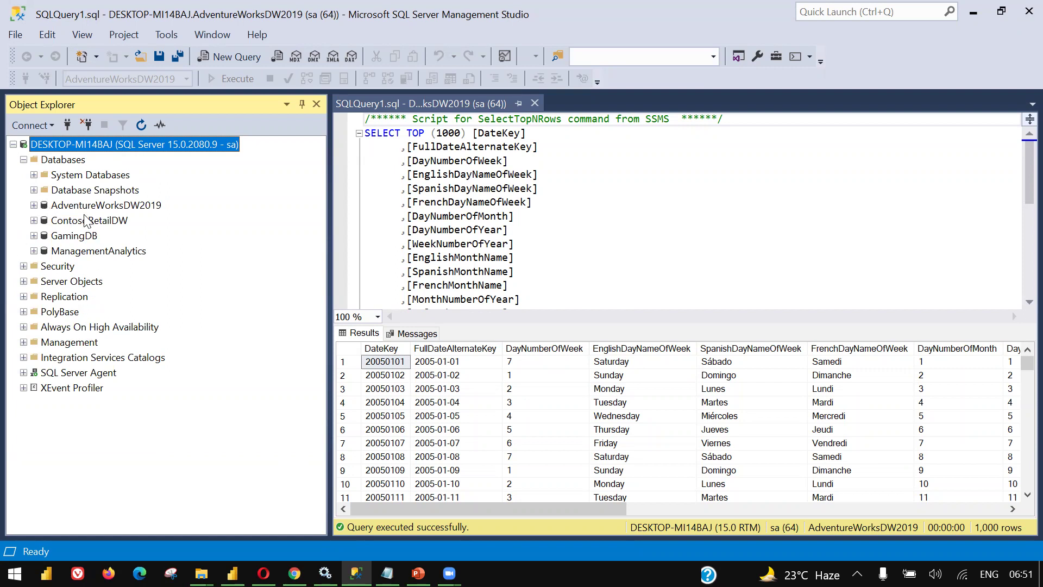
left_click(61, 210)
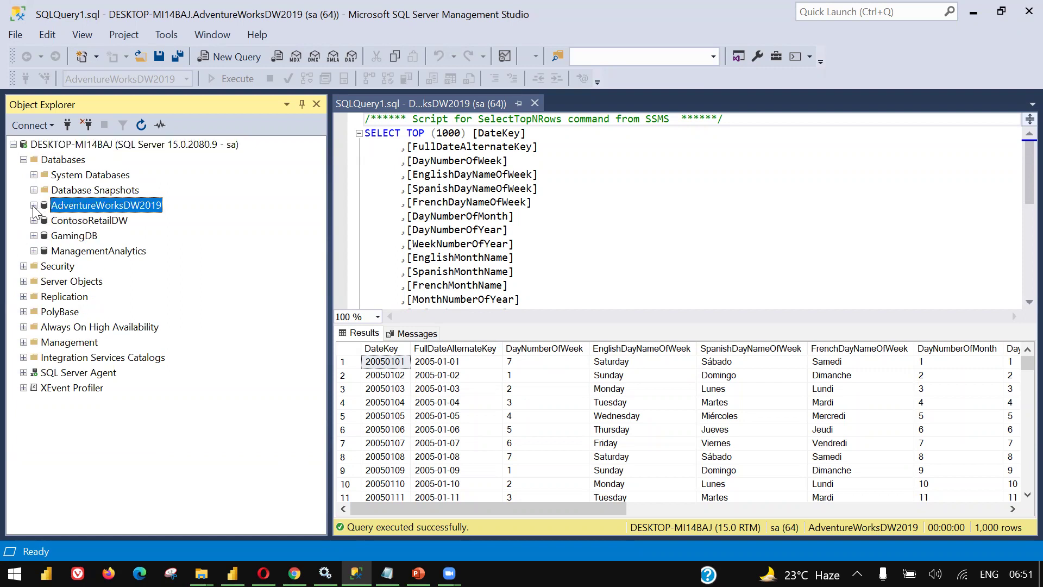
left_click(34, 205)
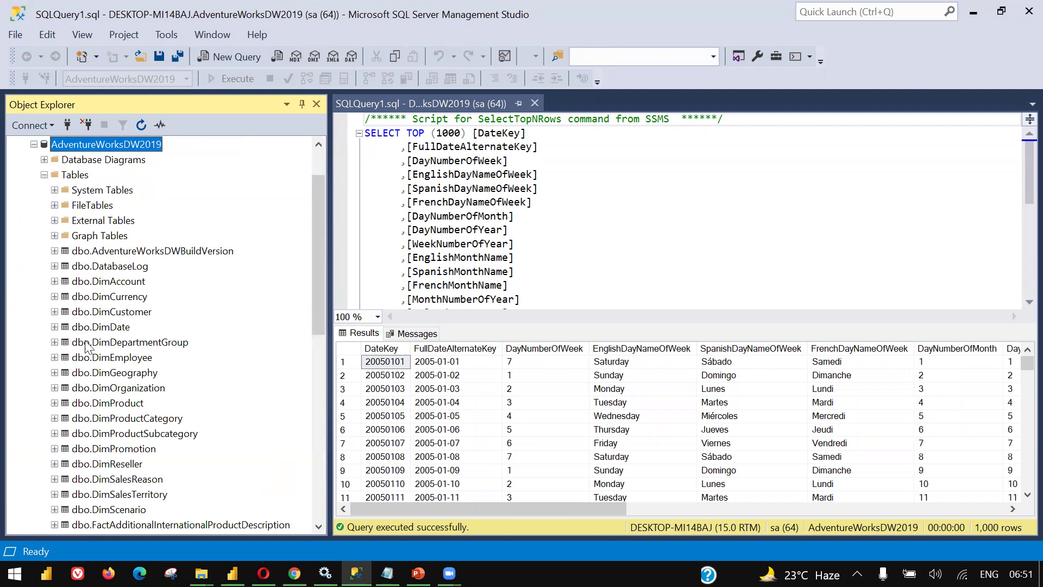
- Query the top 1000 rows of dbo.DimCustomer in AdventureWorksDW2019 and look across the returned columns
right_click(122, 314)
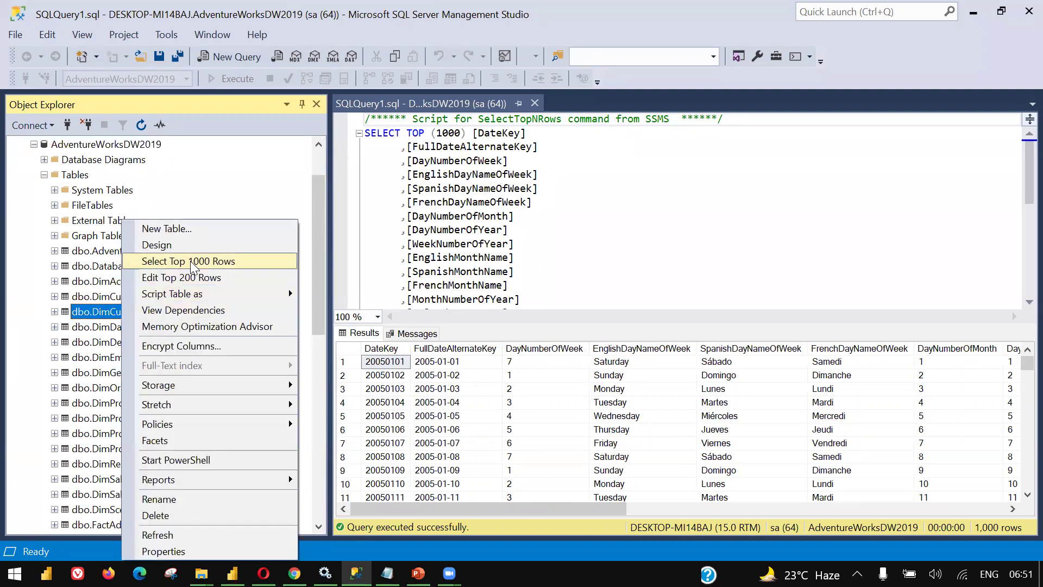
left_click(195, 265)
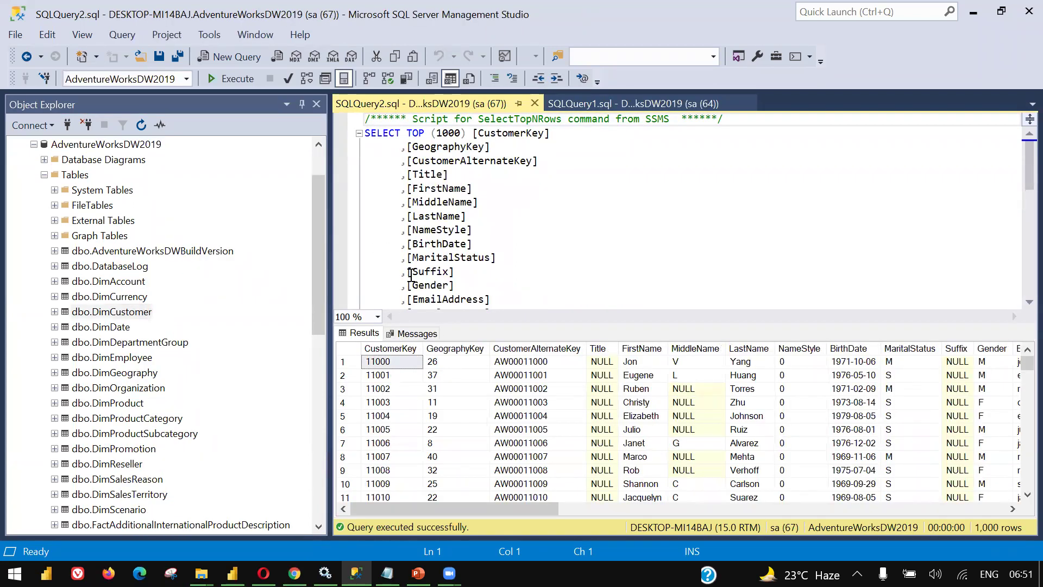
mouse_move(411, 276)
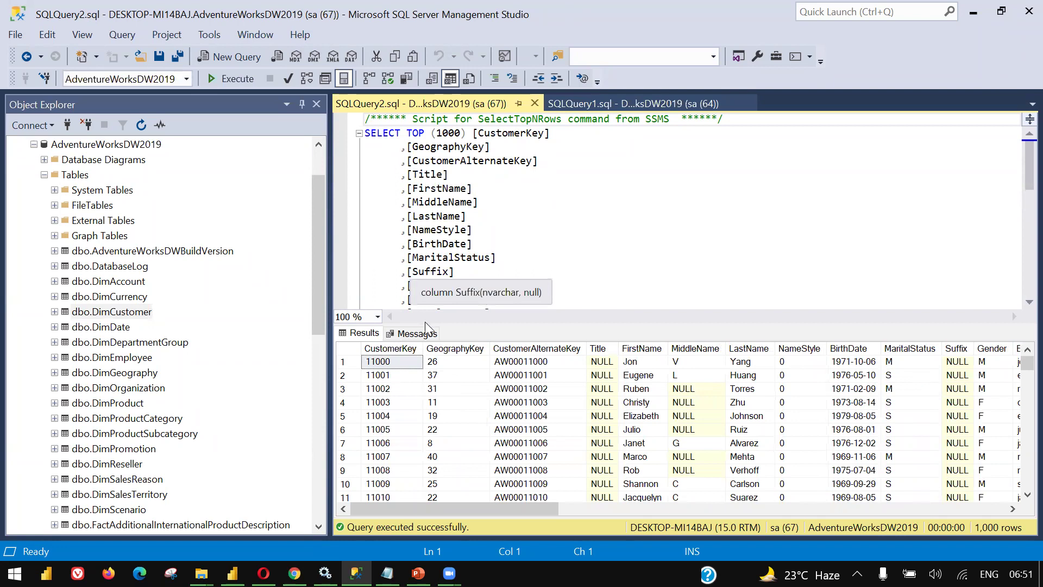
scroll(476, 510, "right", 1)
left_click_drag(802, 535, 268, 447)
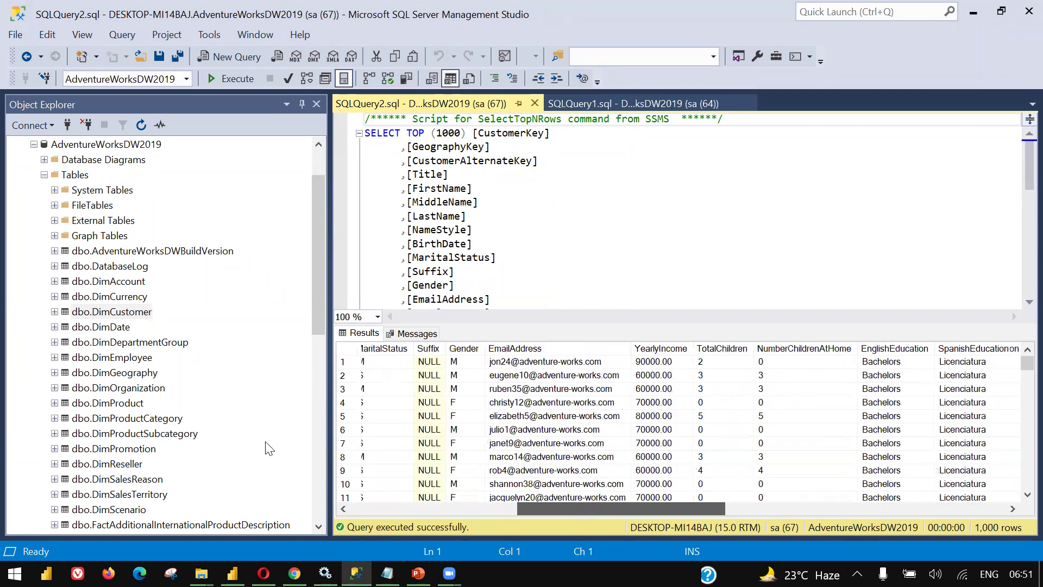
left_click(89, 145)
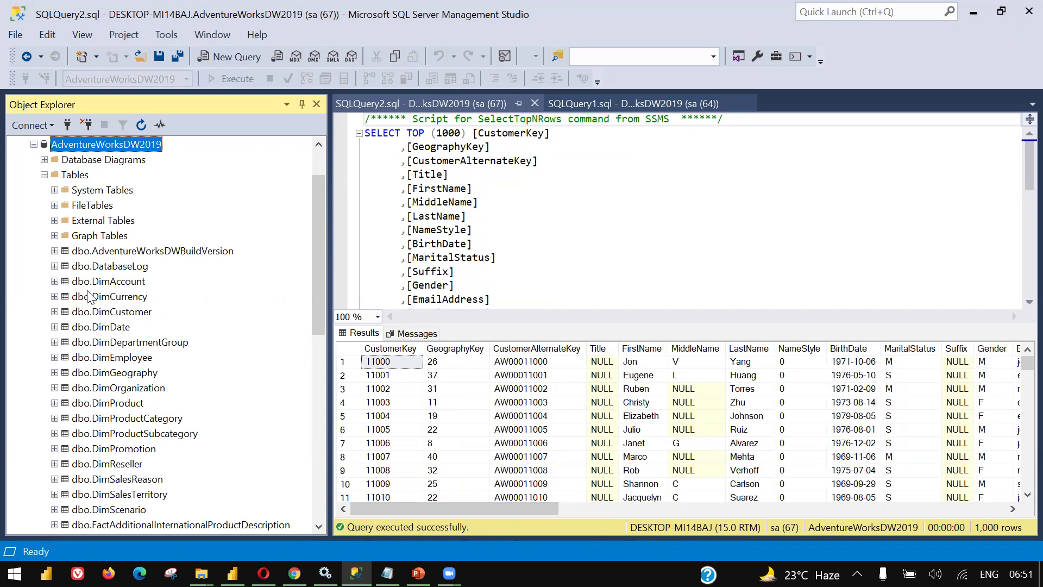
left_click(127, 314)
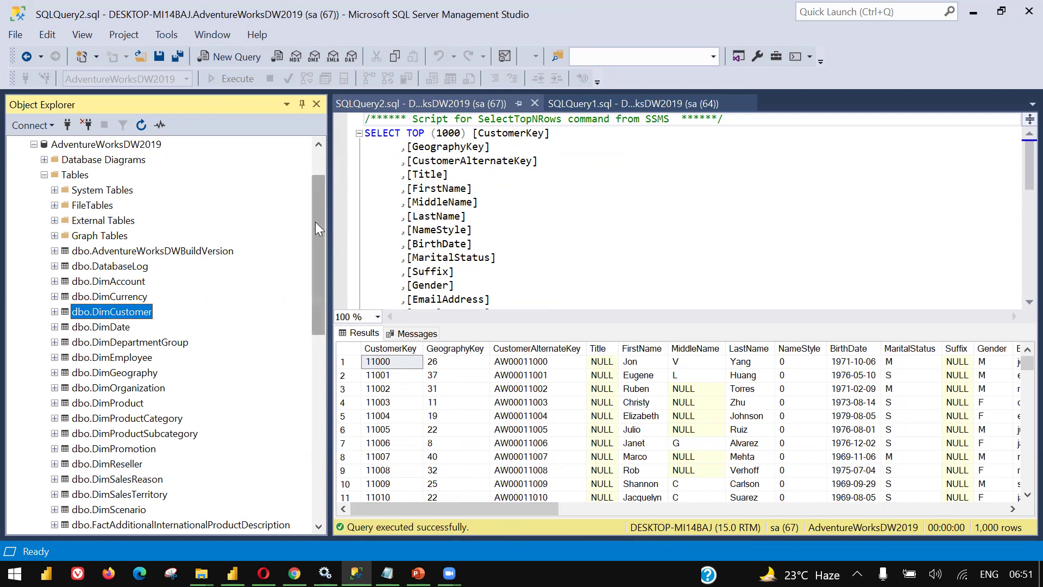
- Copy the server name from the SQL Server's Server Properties, then close the properties without changes
left_click_drag(315, 221, 321, 195)
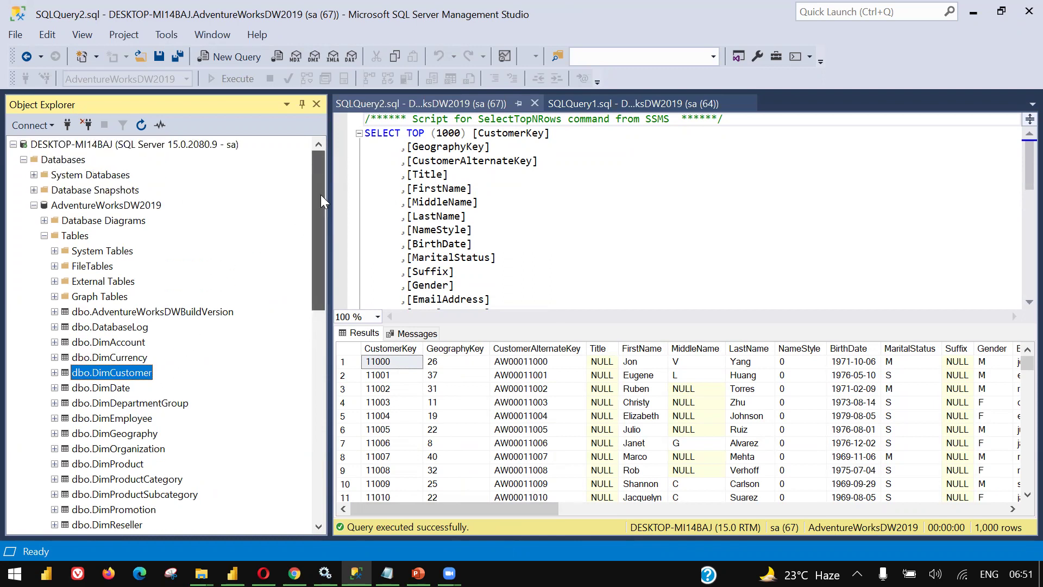
right_click(76, 145)
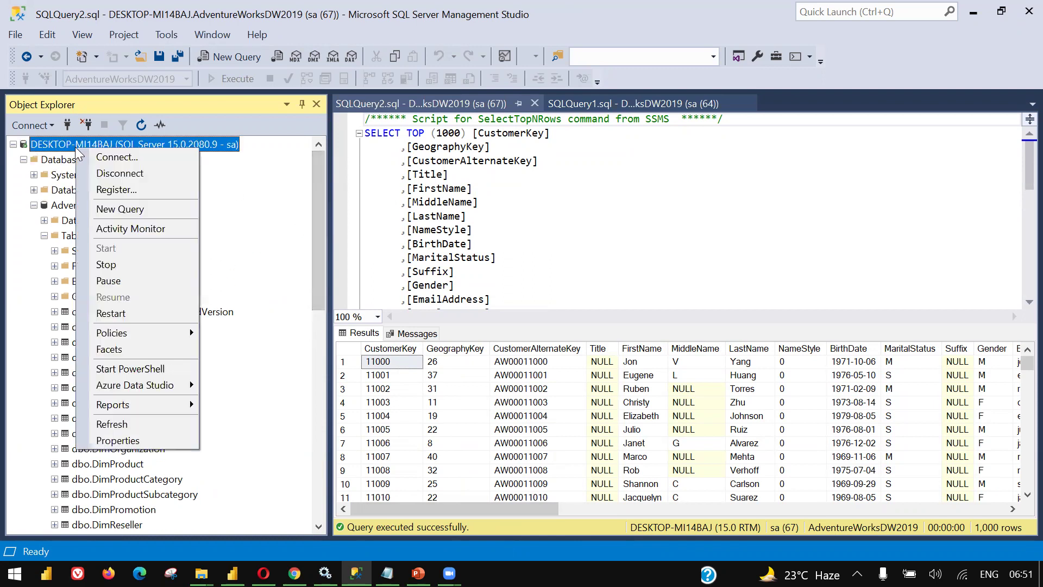
left_click(119, 440)
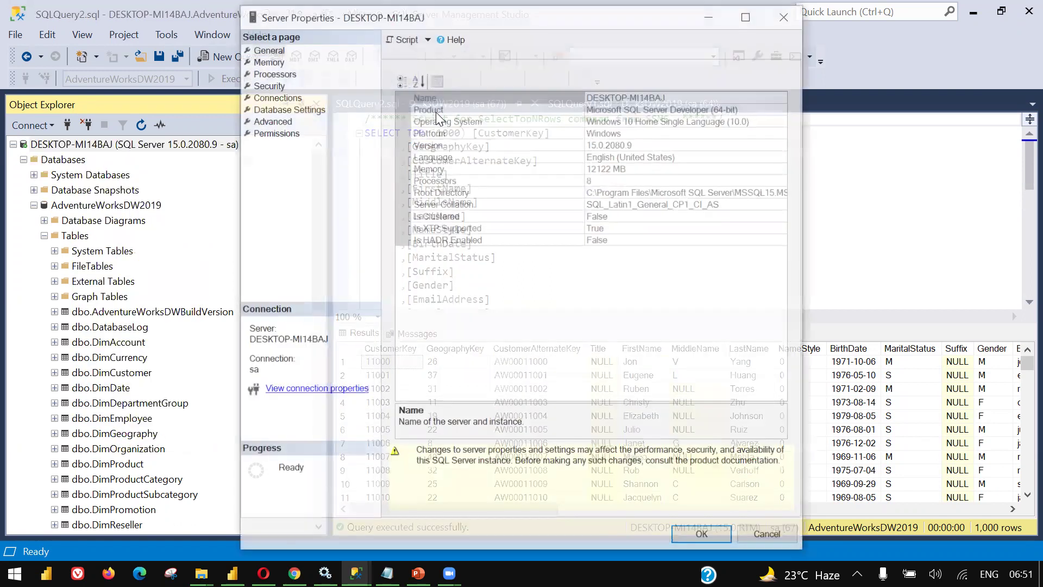
left_click(632, 98)
left_click_drag(675, 95, 584, 103)
key("ctrl+c")
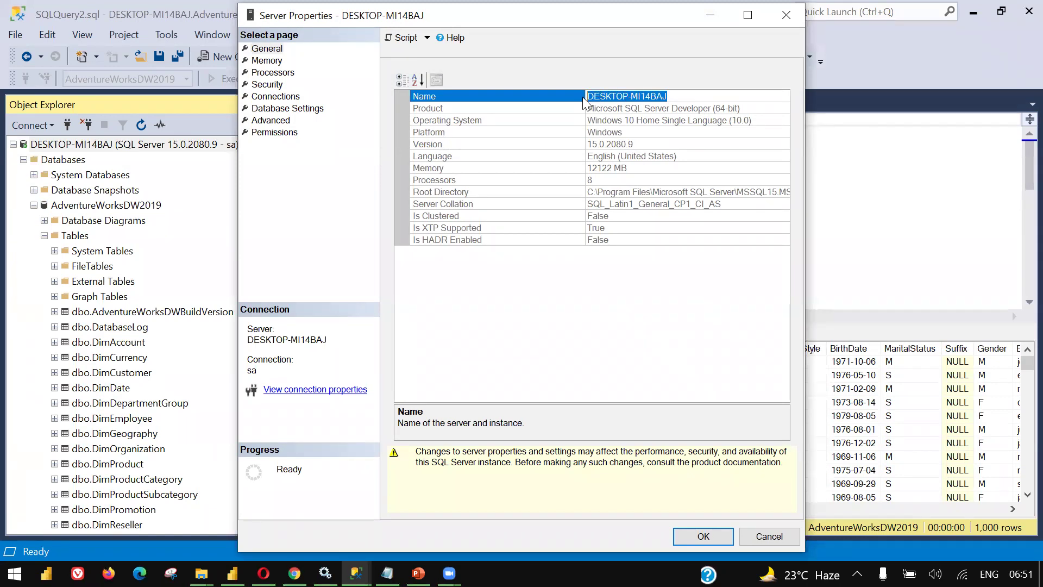
left_click(771, 536)
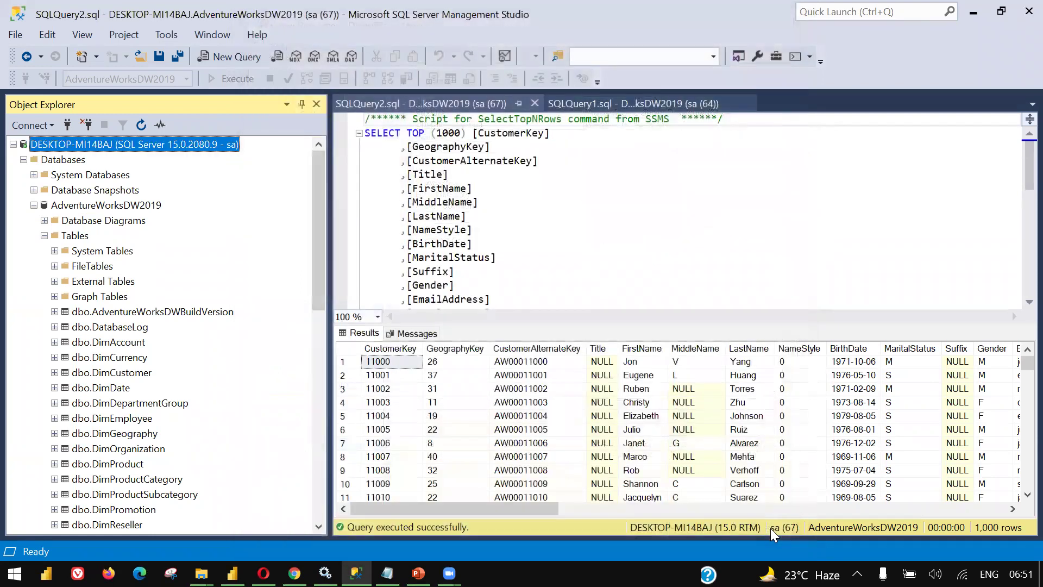
- Switch back to Power BI Desktop and enter DESKTOP-MI14BAJ as the server of the SQL Server database connection
key("alt+Tab")
left_click(400, 213)
key("ctrl+v")
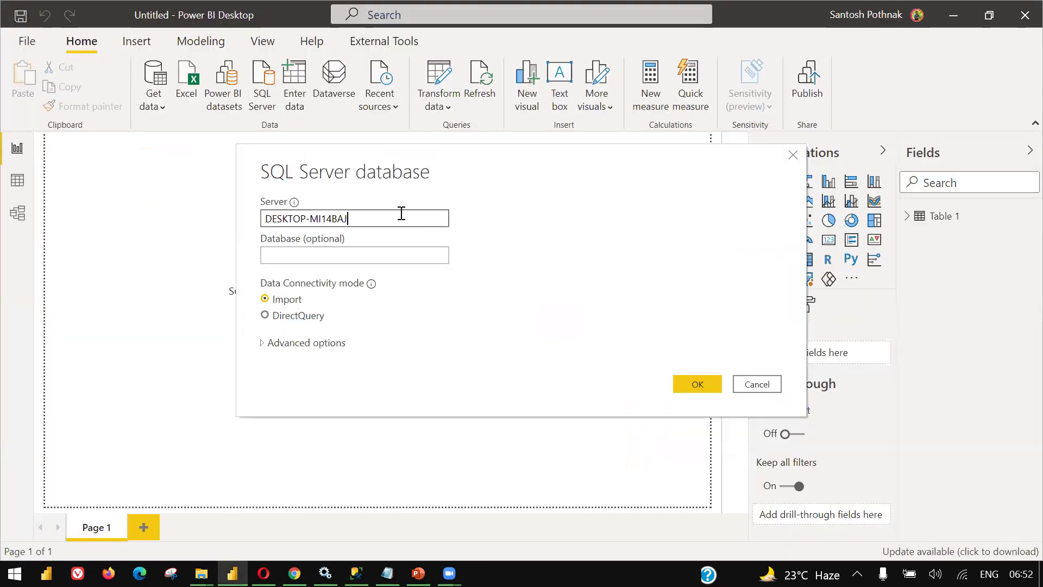
- Switch to SQL Server Management Studio, copy the database name from AdventureWorksDW2019's Database Properties, and collapse that database in the object tree
left_click(359, 250)
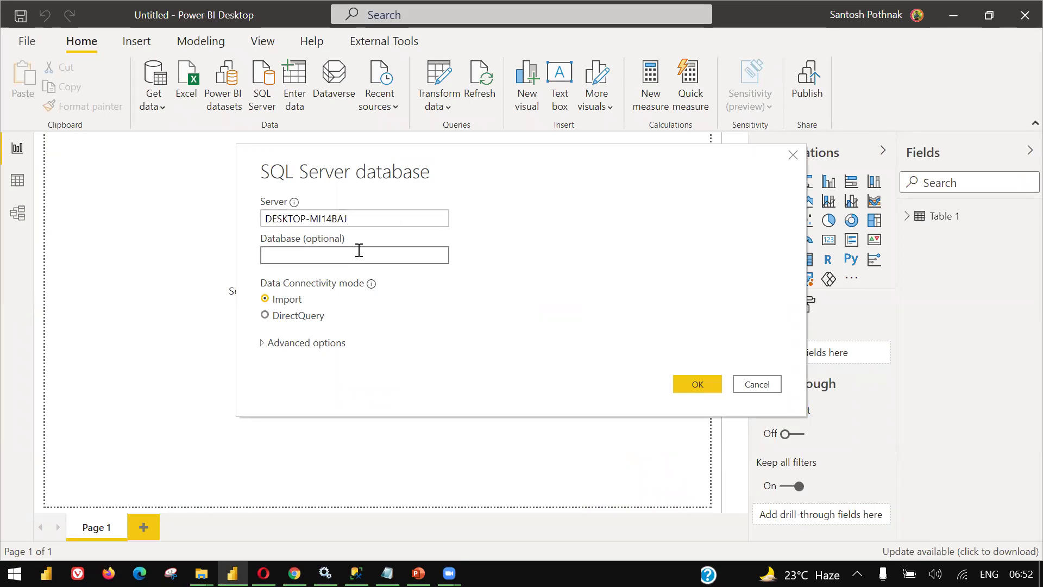
key("alt+Tab")
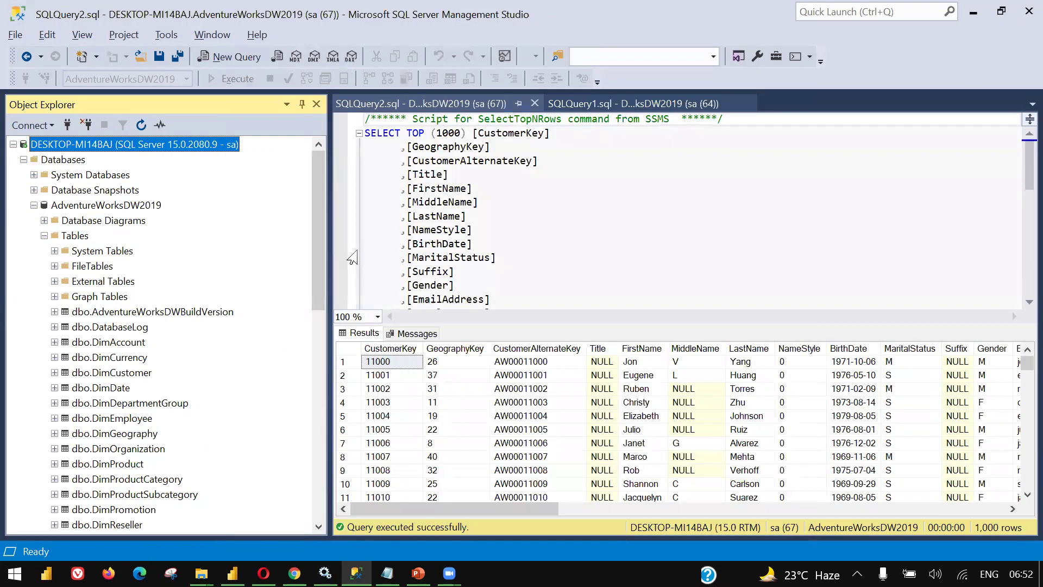
right_click(128, 222)
left_click(119, 209)
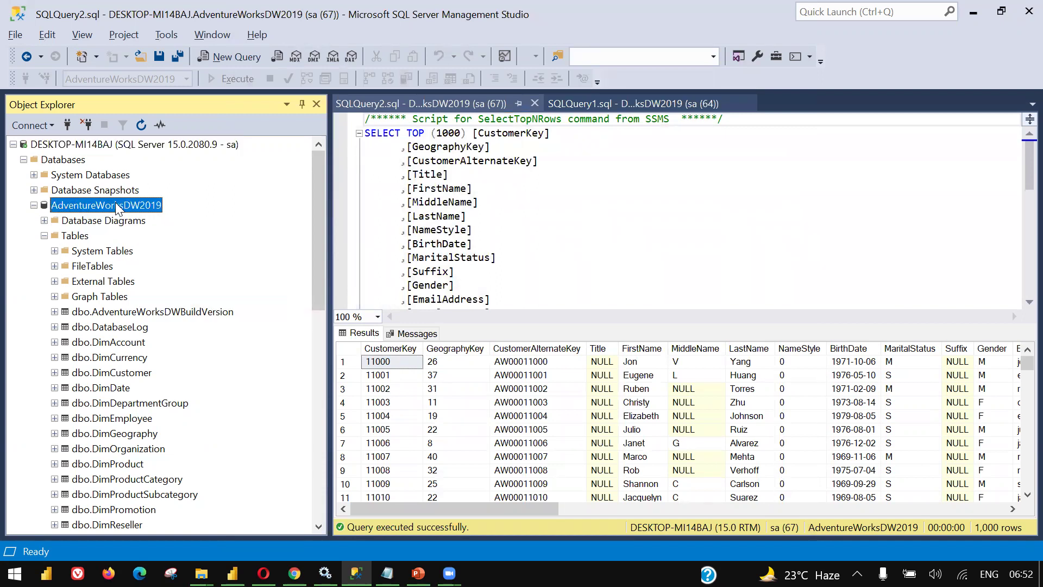
right_click(119, 209)
left_click(183, 426)
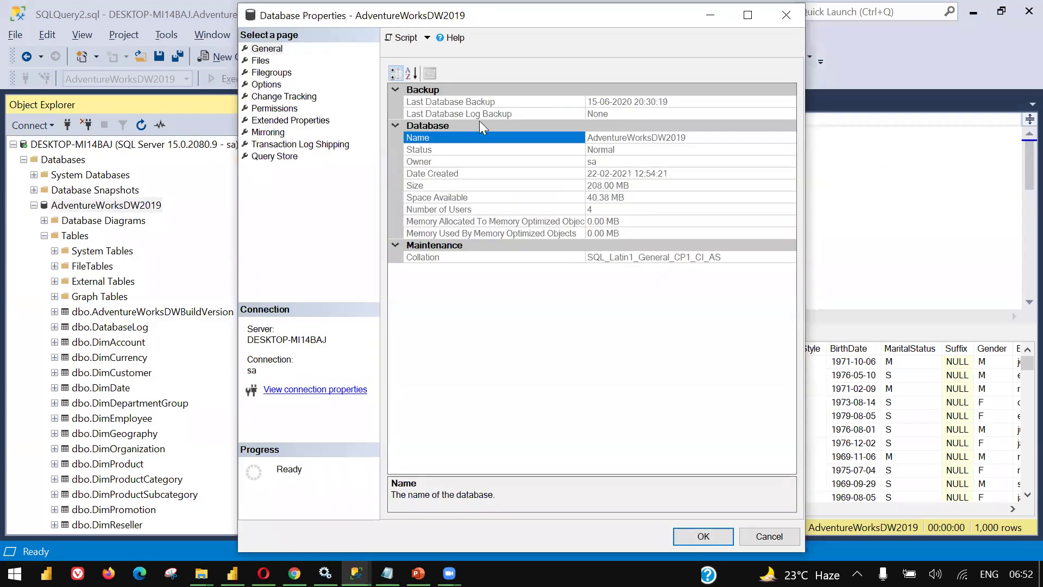
left_click(611, 138)
key("ctrl+c")
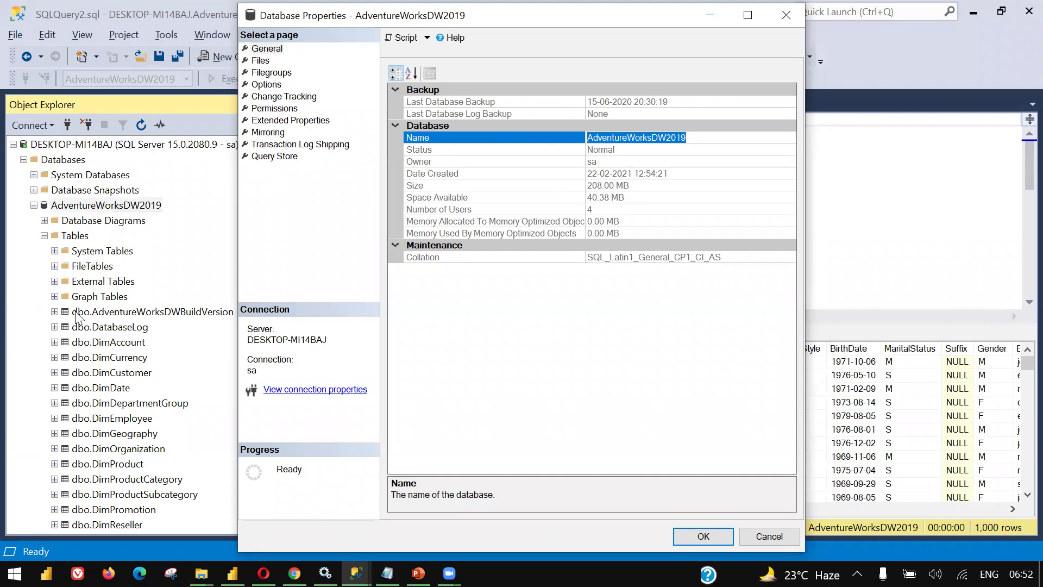
key("Escape")
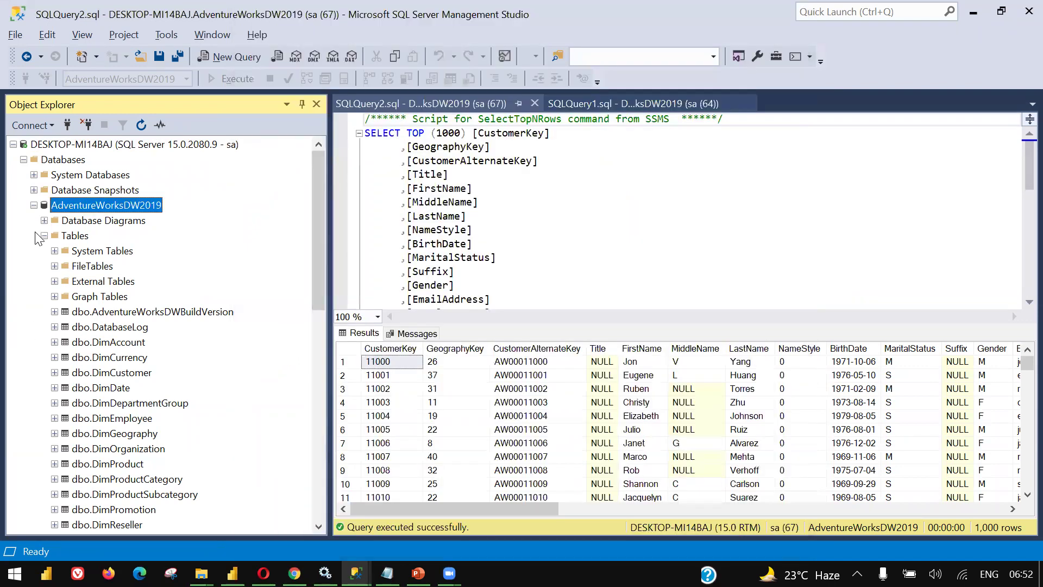
left_click(35, 206)
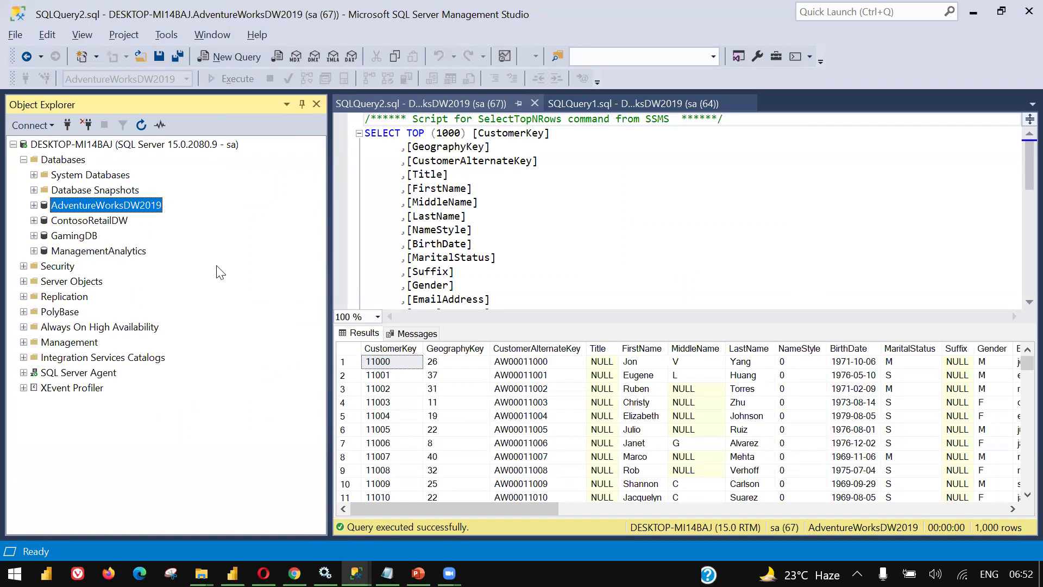
key("alt+Return")
- Switch back to Power BI Desktop, connect to database AdventureWorksDW2019 in Import mode, and cancel the Navigator without loading anything
key("alt+Tab")
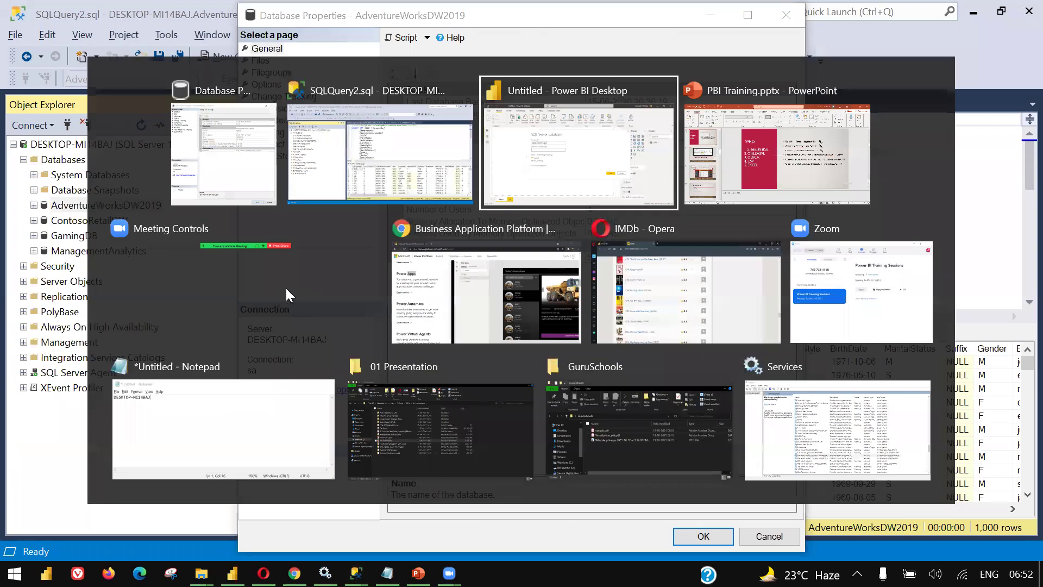
left_click(310, 255)
key("ctrl+v")
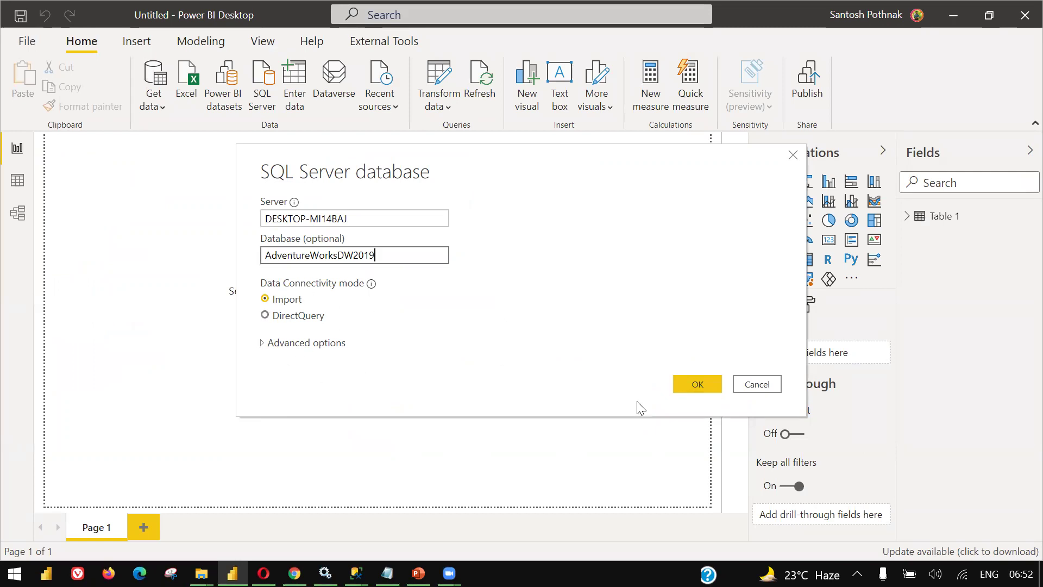
left_click(686, 385)
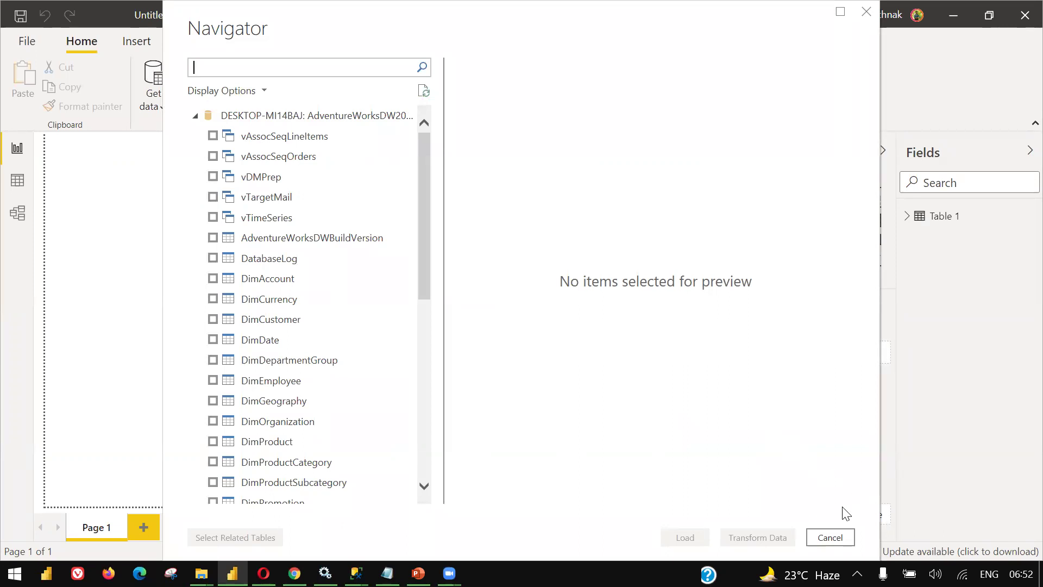
left_click(831, 535)
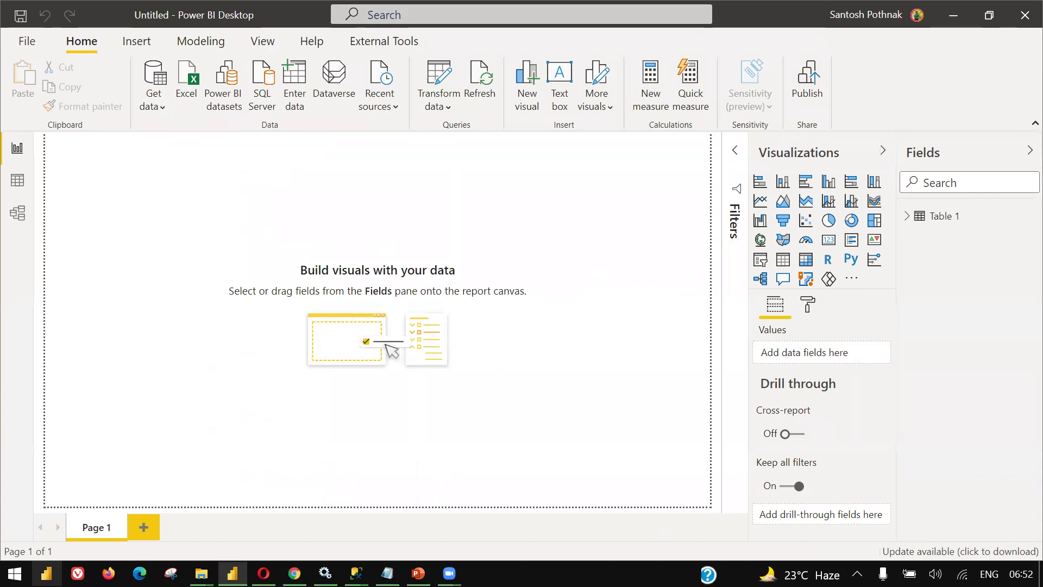
- Open a new Power BI Desktop window, dismiss its start screen, and start a SQL Server connection with AdventureWorksDW2019 as the database
left_click(46, 573)
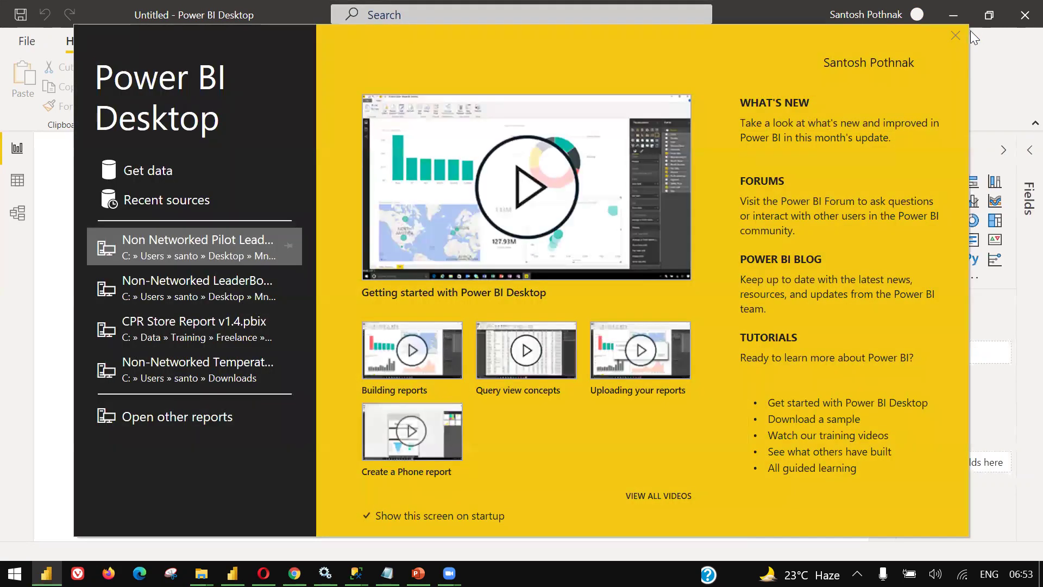
left_click(957, 34)
left_click(358, 101)
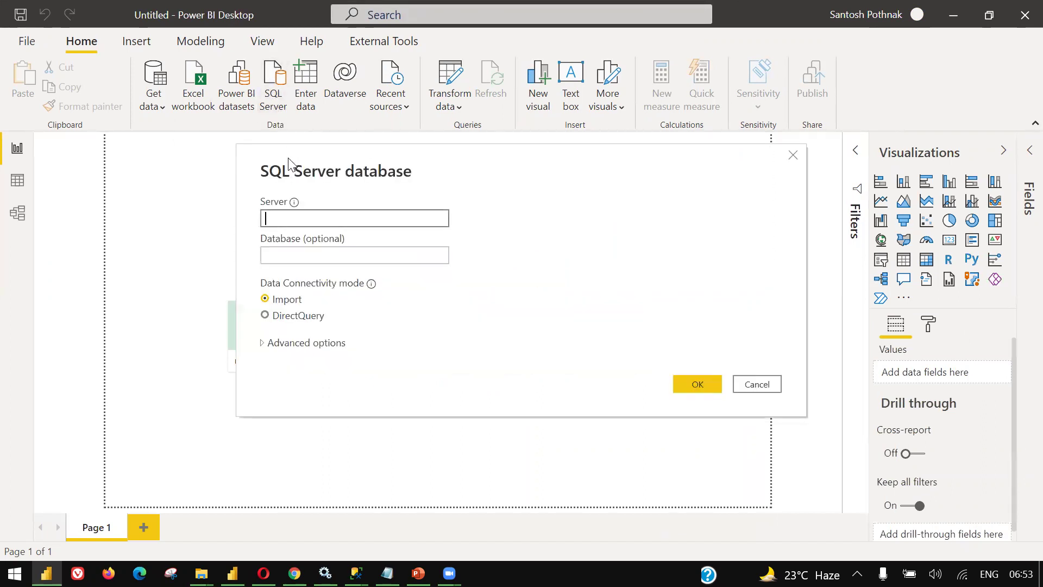
left_click(279, 251)
key("ctrl+v")
- Copy DESKTOP-MI14BAJ from the Notepad note into the connection's server, and submit the connection in Import mode
left_click(323, 217)
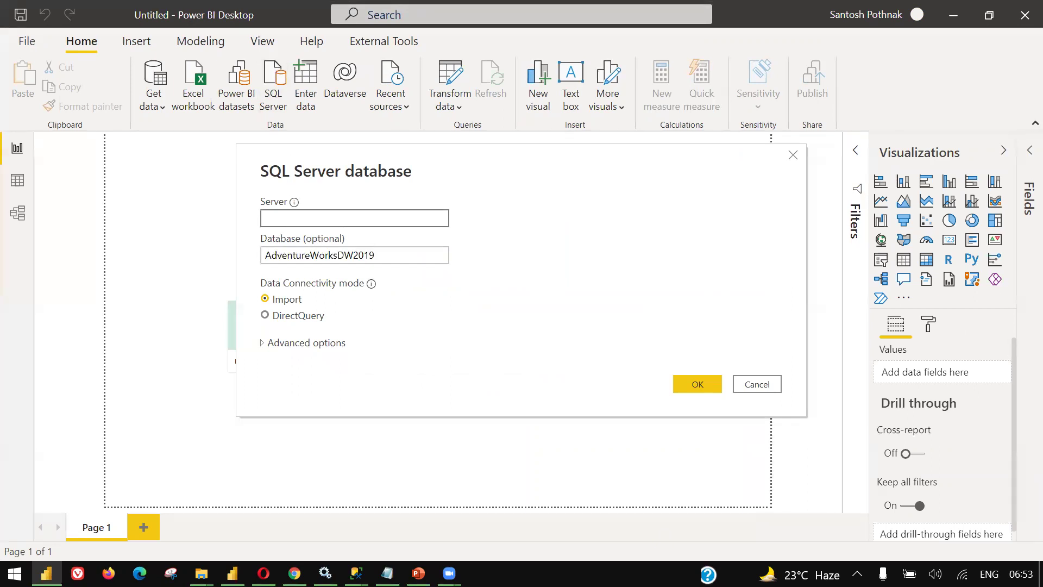
key("alt+Tab")
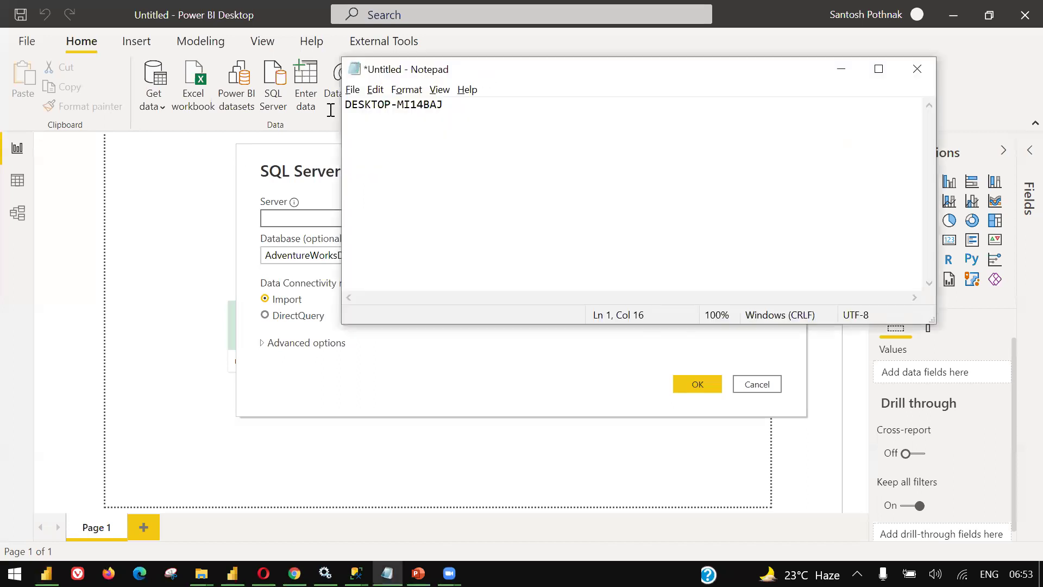
key("ctrl+a")
key("ctrl+c")
left_click(271, 218)
key("ctrl+v")
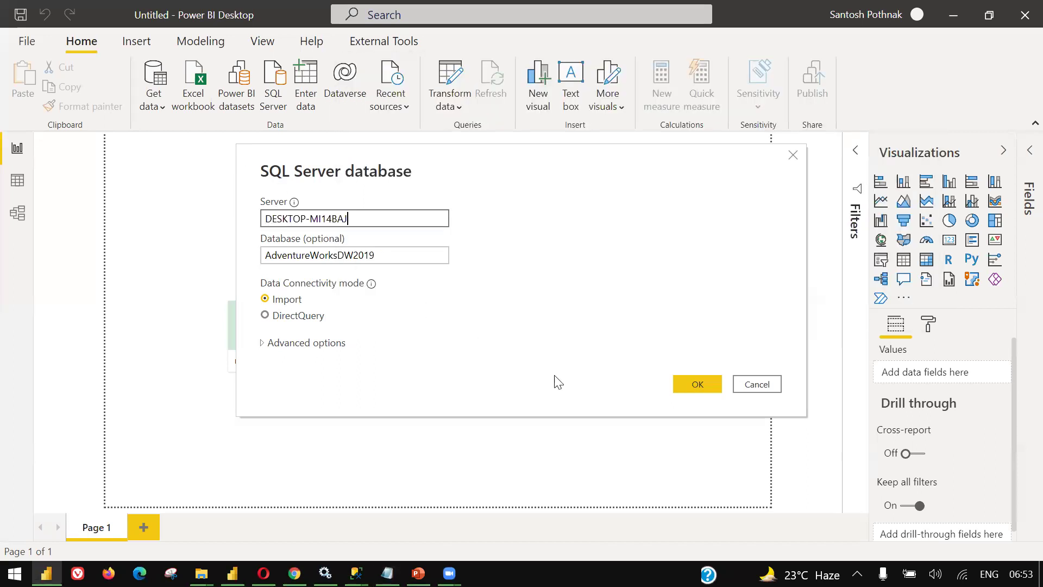
left_click(688, 383)
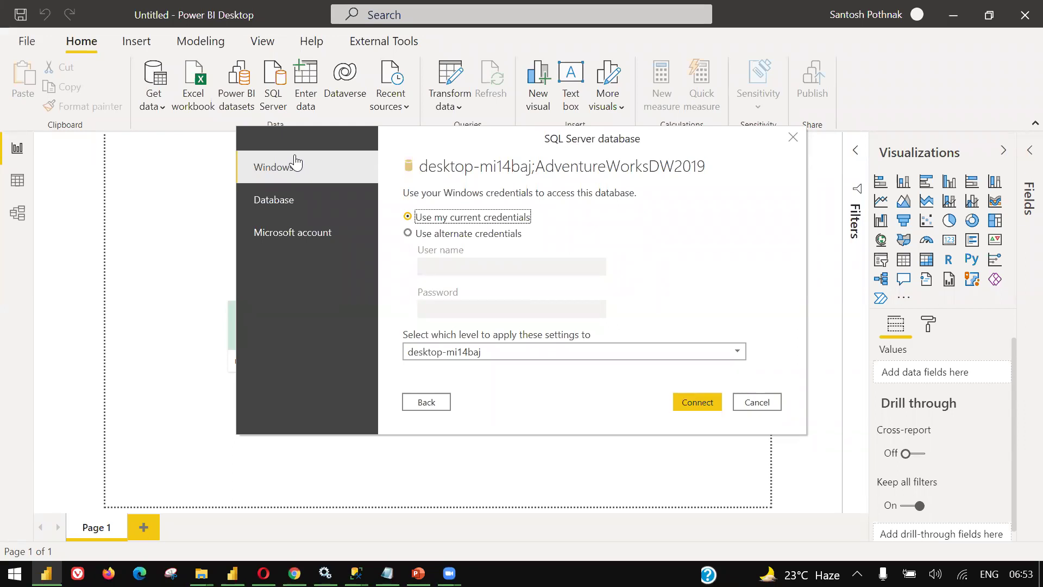
- Look at the Database and Microsoft account sign-in options, and choose Database authentication for the connection
left_click(315, 209)
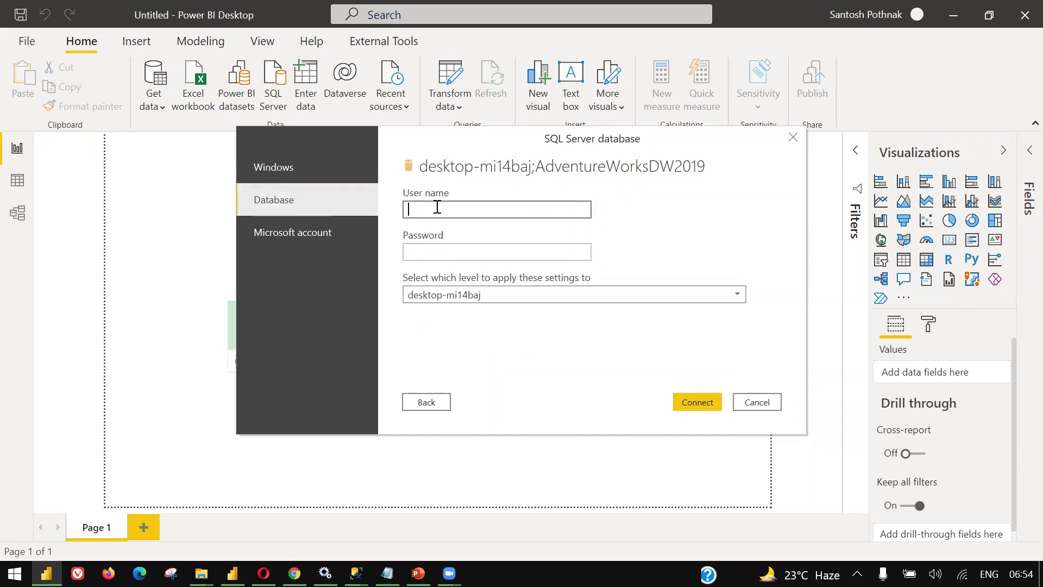
left_click(356, 238)
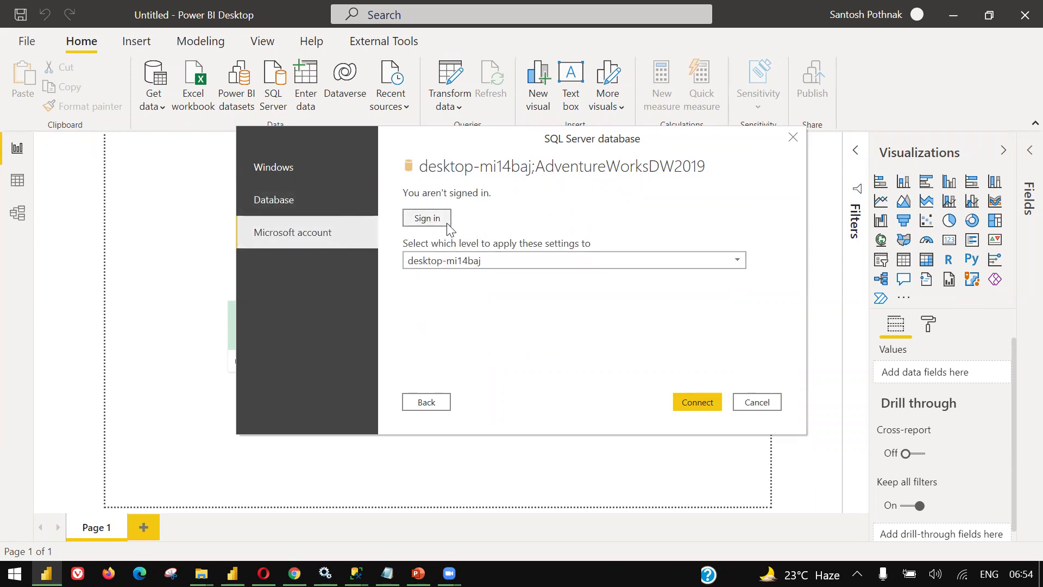
left_click(333, 211)
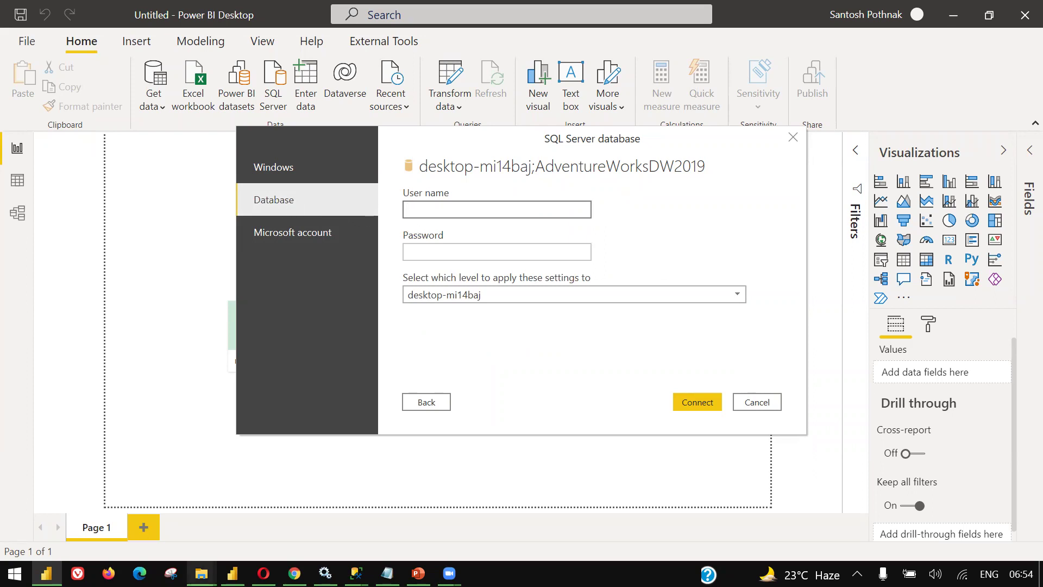
- Switch to SQL Server Management Studio and check the connection user in the server's properties, then close them and return to Power BI Desktop
mouse_move(357, 573)
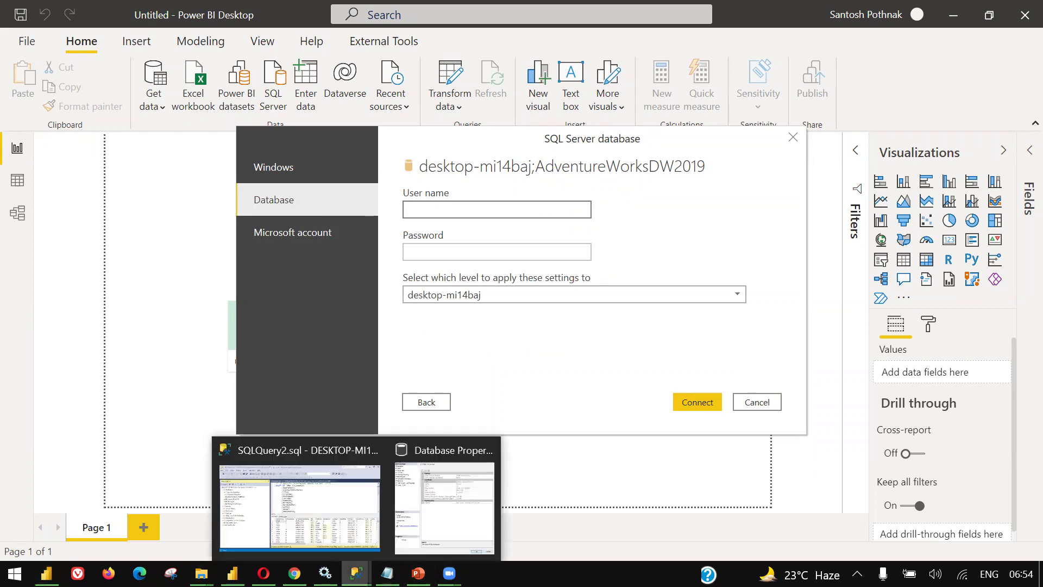
left_click(335, 520)
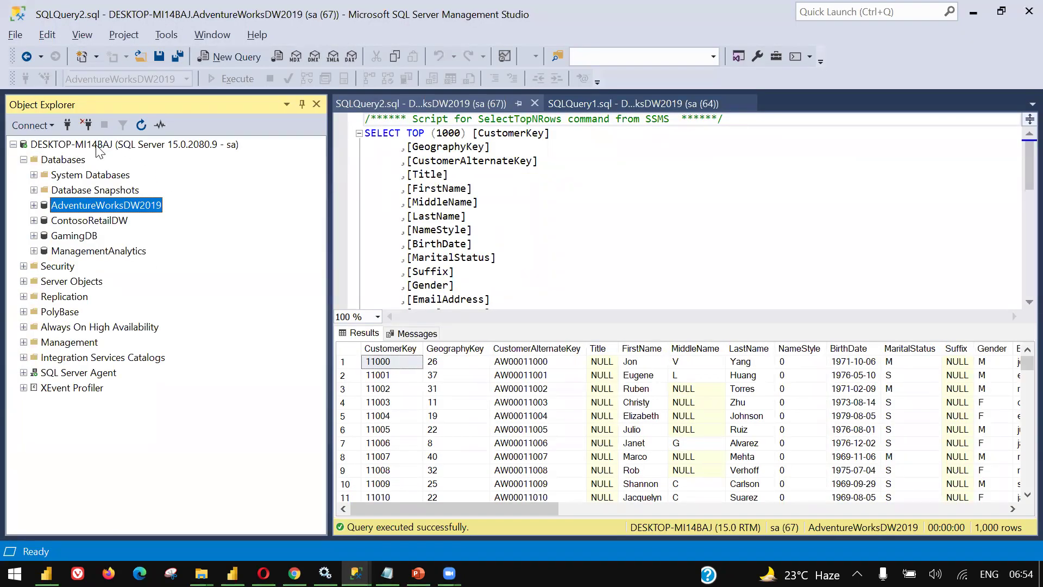
right_click(233, 146)
left_click(254, 438)
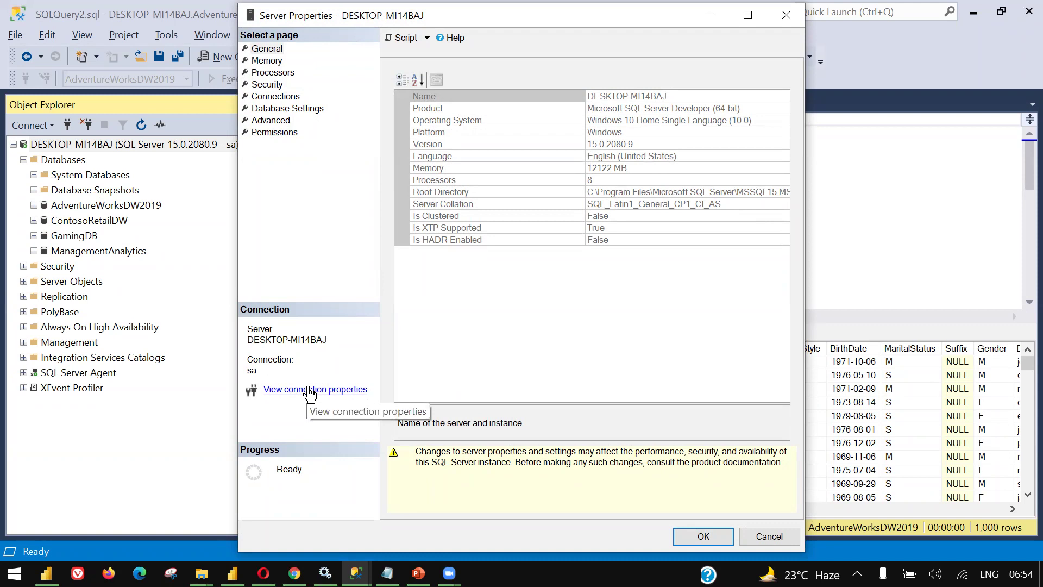
left_click(789, 16)
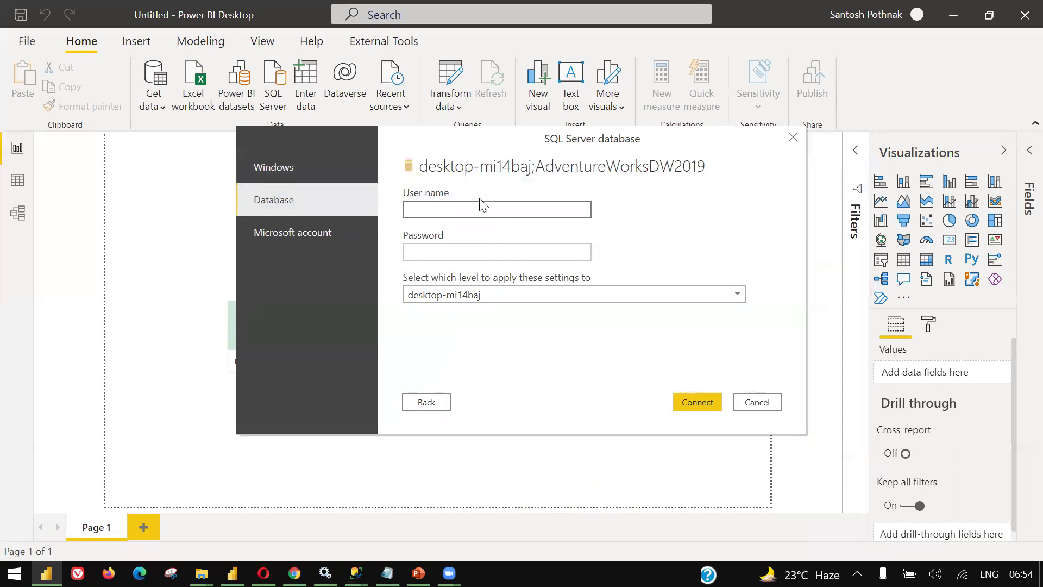
- Enter user name sa and the account password, apply the settings to desktop-mi14baj, and connect using an unencrypted connection
type("sa")
left_click(440, 255)
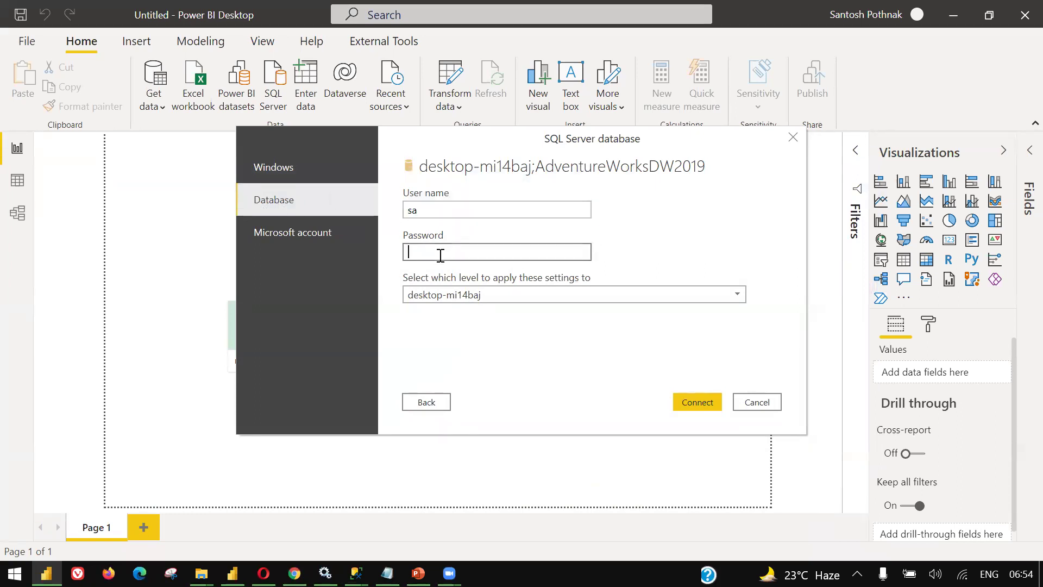
type("********")
left_click(544, 300)
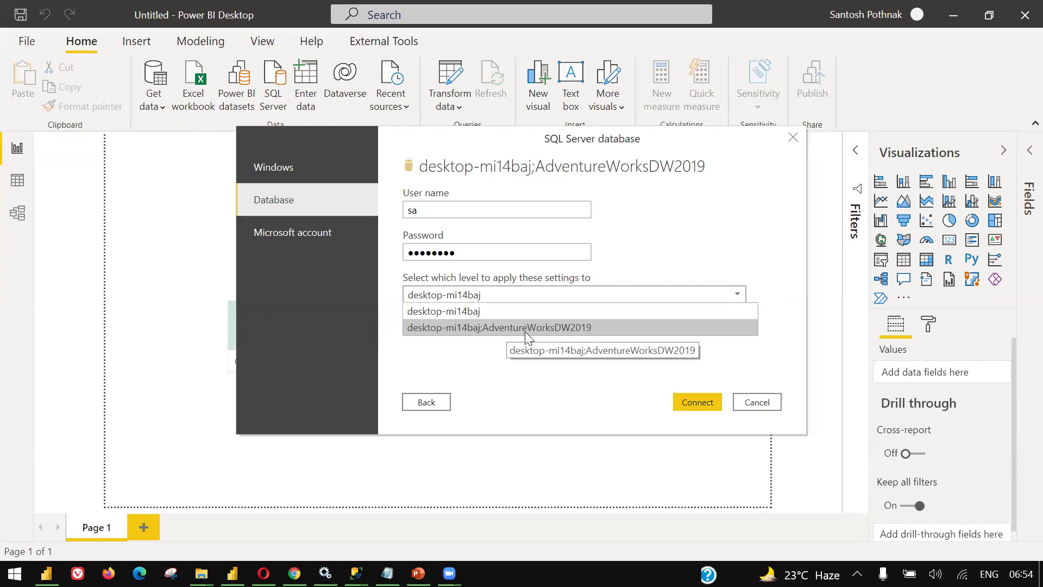
left_click(555, 315)
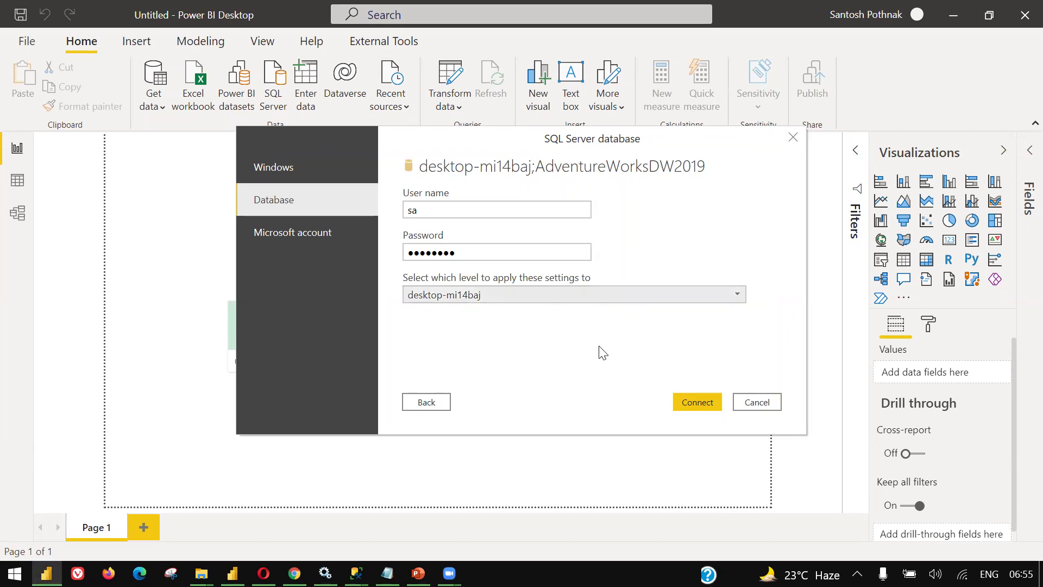
left_click(677, 396)
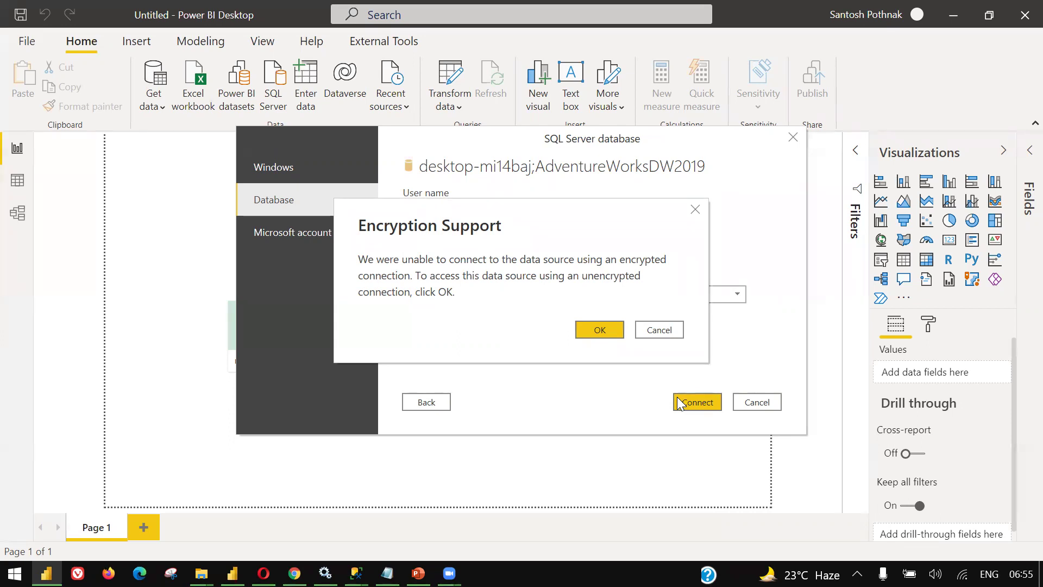
left_click(595, 328)
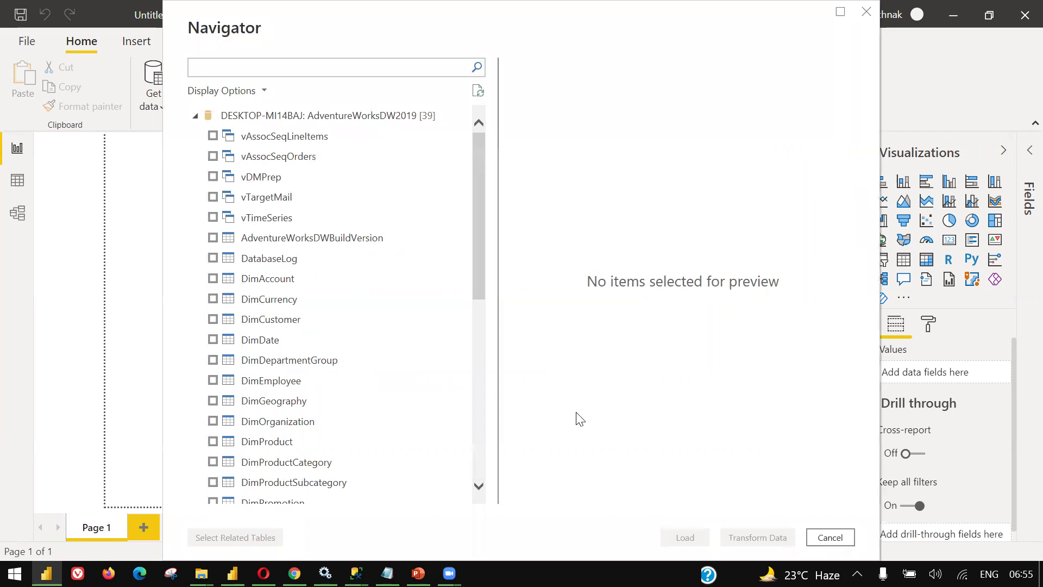
key("alt+Tab")
key("alt+Tab")
key("alt+Tab")
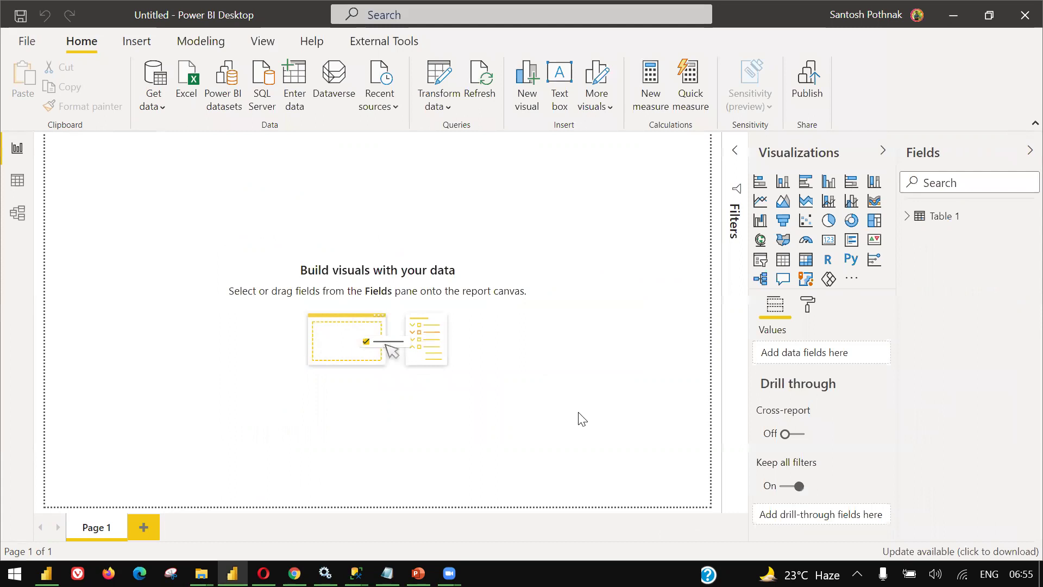
key("alt+Tab")
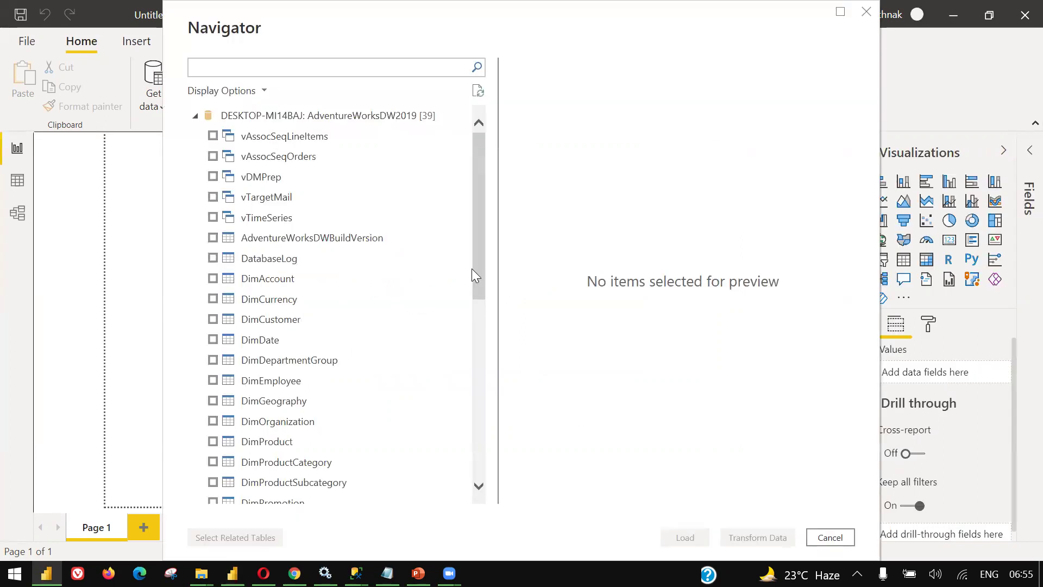
- Preview the DimCustomer table of AdventureWorksDW2019 in the Navigator and select it for loading
left_click_drag(478, 269, 521, 201)
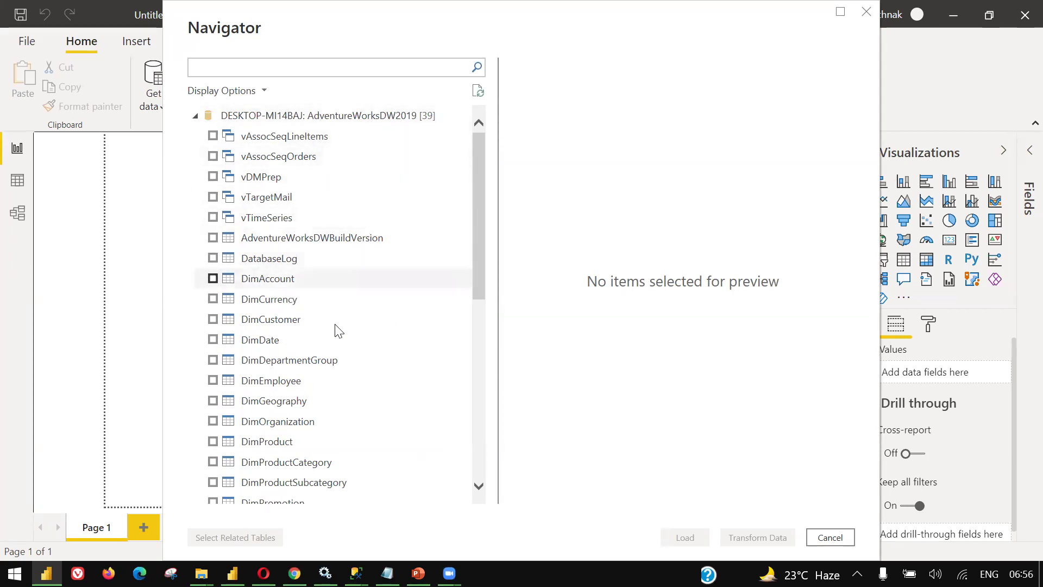
left_click_drag(482, 201, 481, 234)
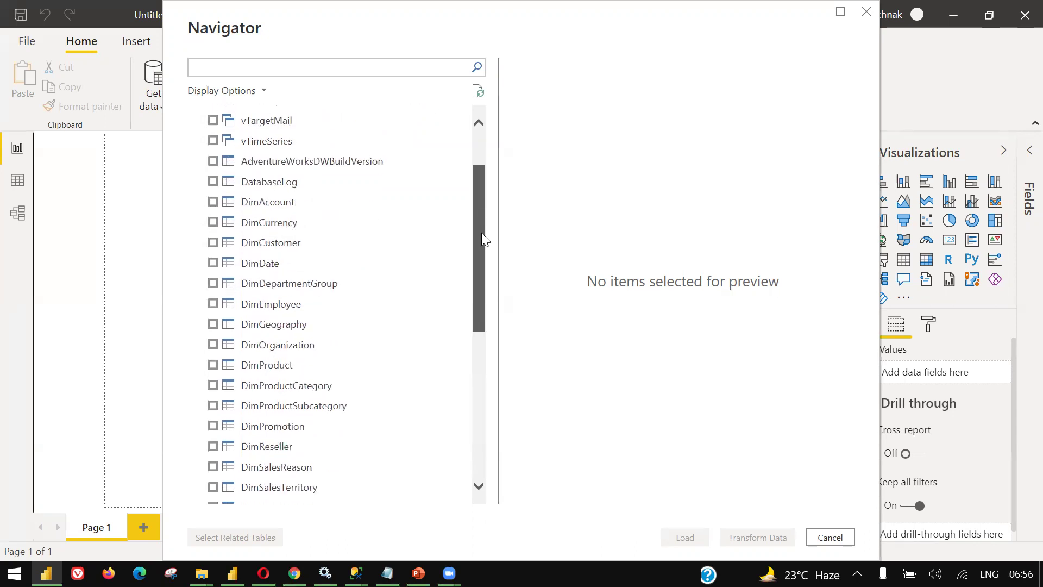
left_click(215, 242)
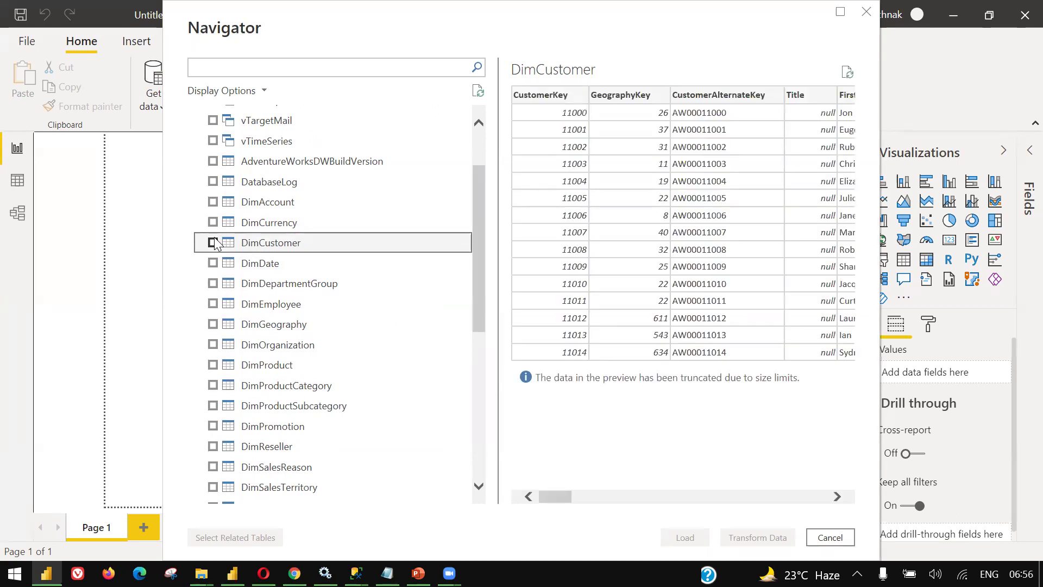
left_click(213, 242)
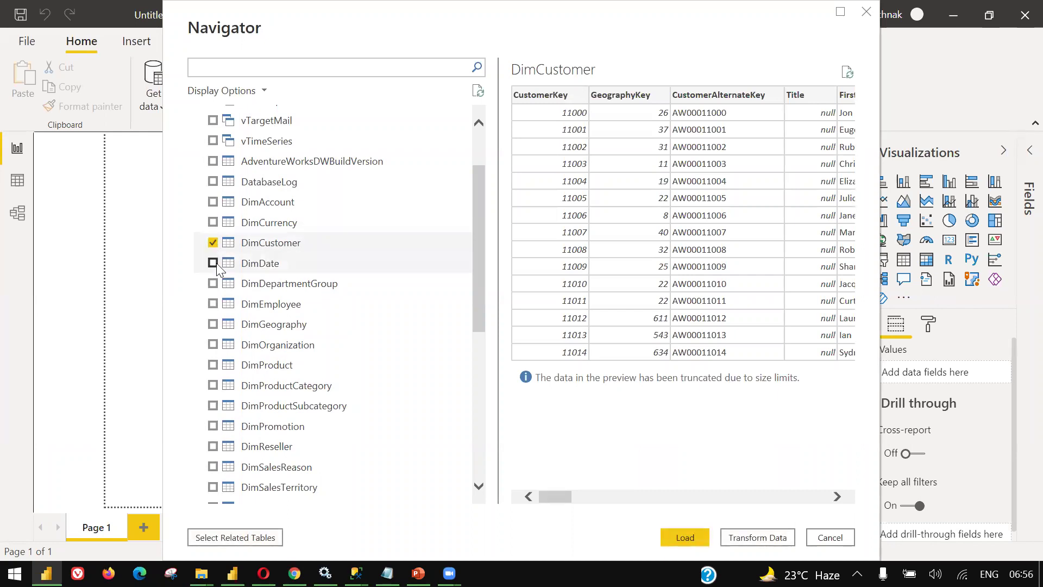
- Add the DimDate and FactInternetSales tables to the selection and open the selected tables in Power Query Editor
left_click(212, 264)
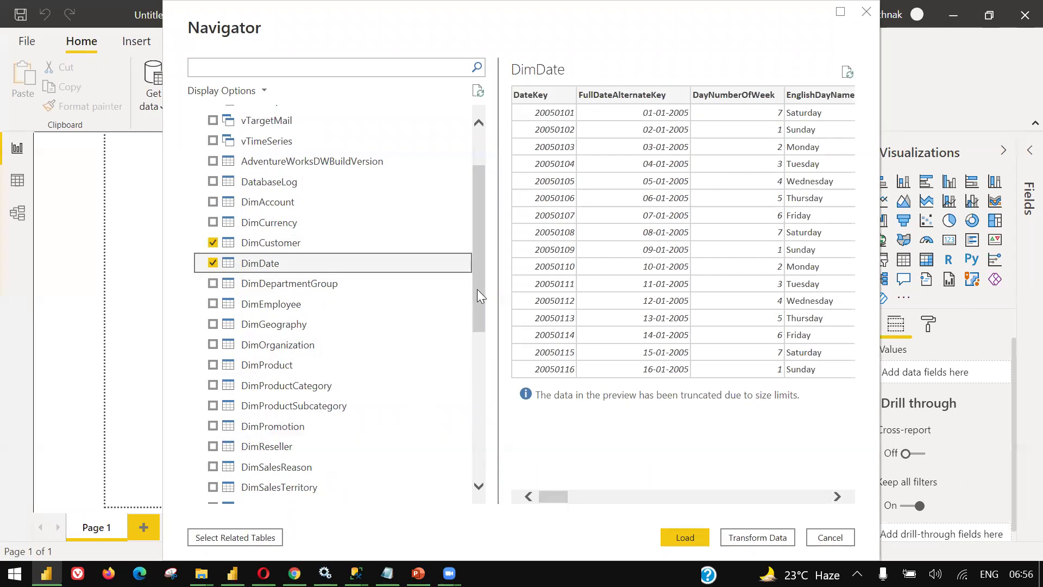
scroll(475, 318, "down", 1)
left_click_drag(474, 316, 468, 410)
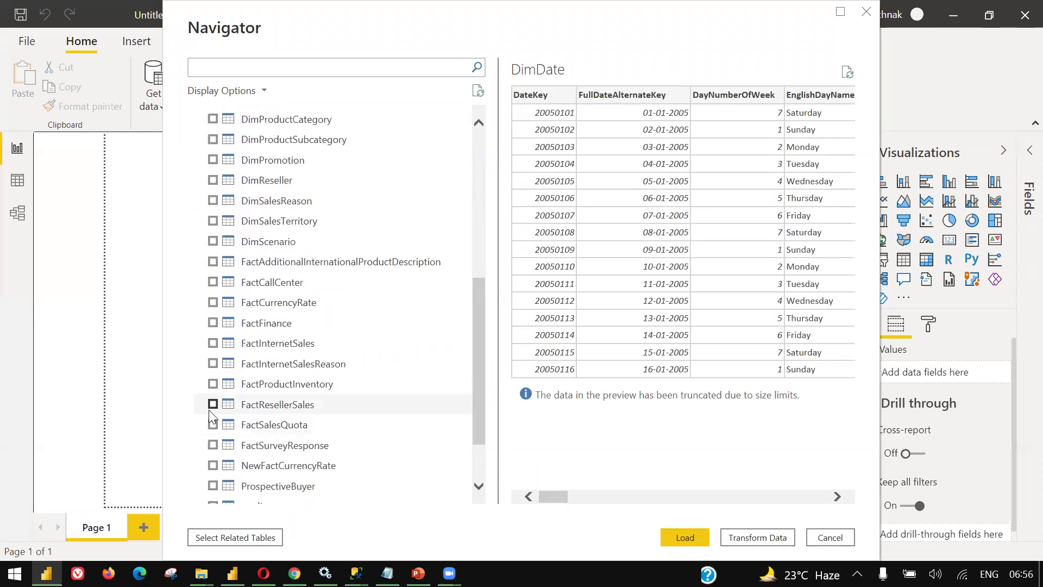
left_click(227, 338)
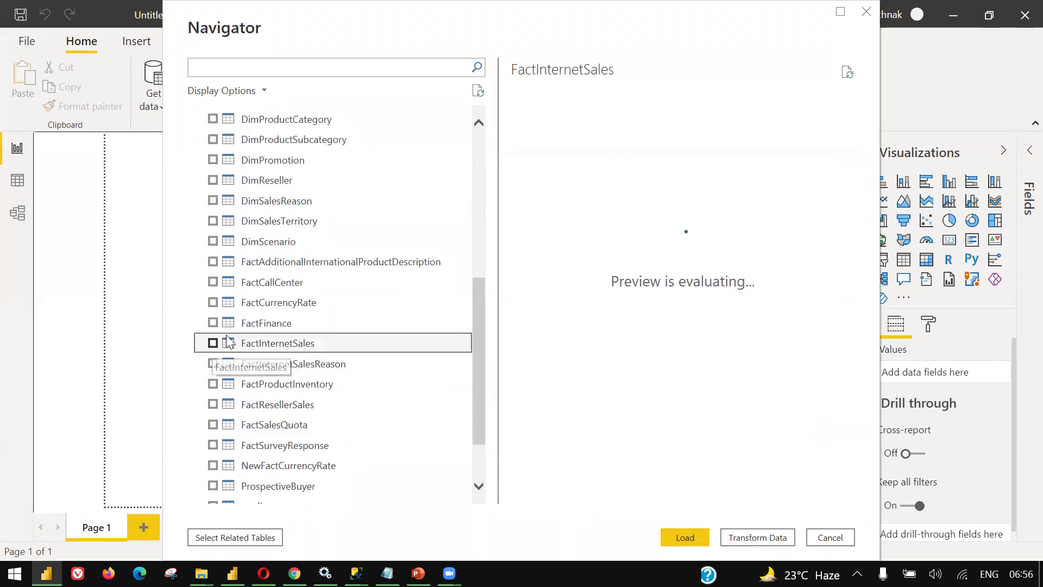
left_click(213, 343)
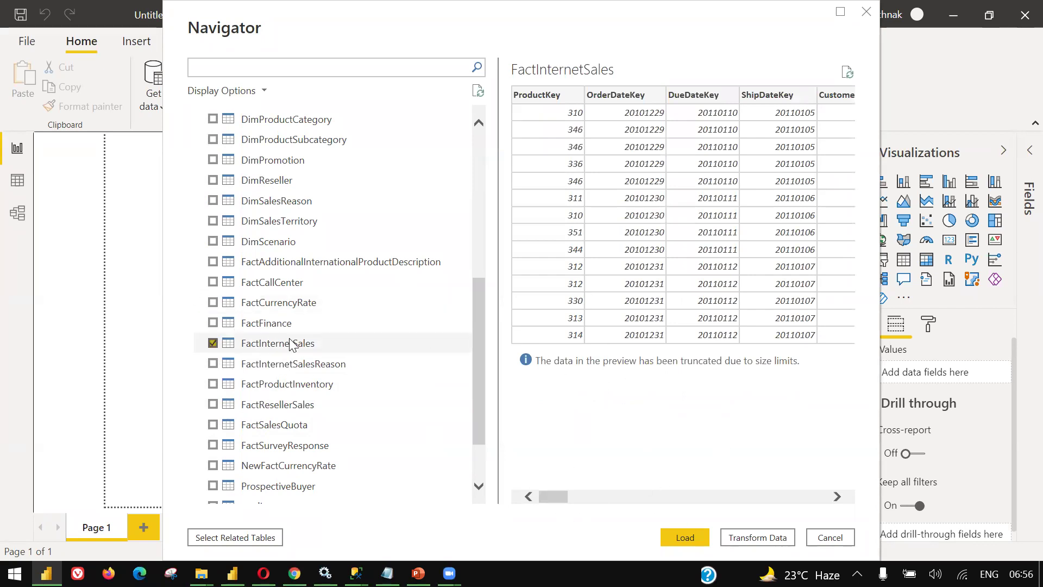
left_click_drag(479, 354, 478, 271)
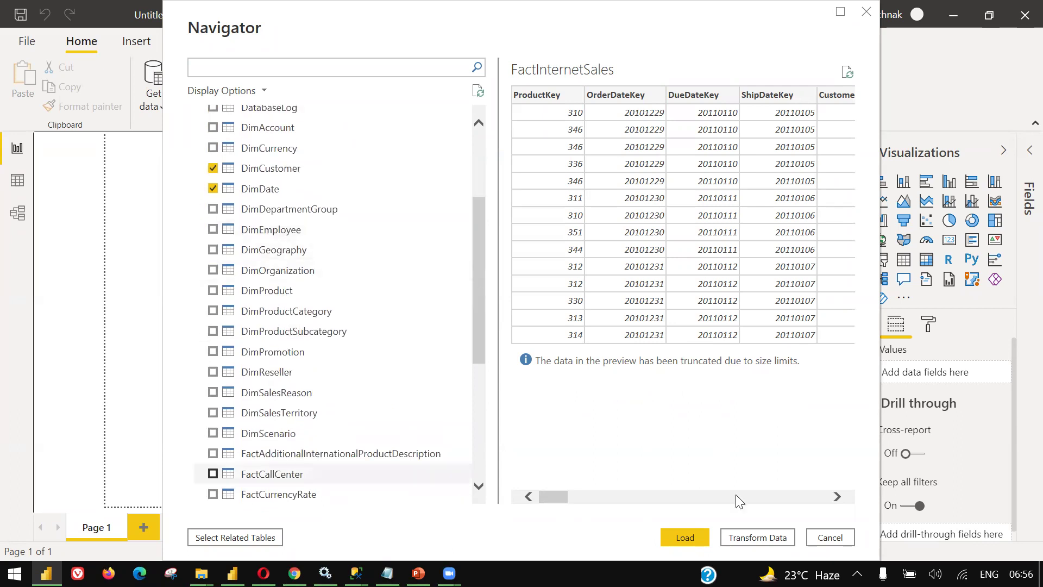
key("Escape")
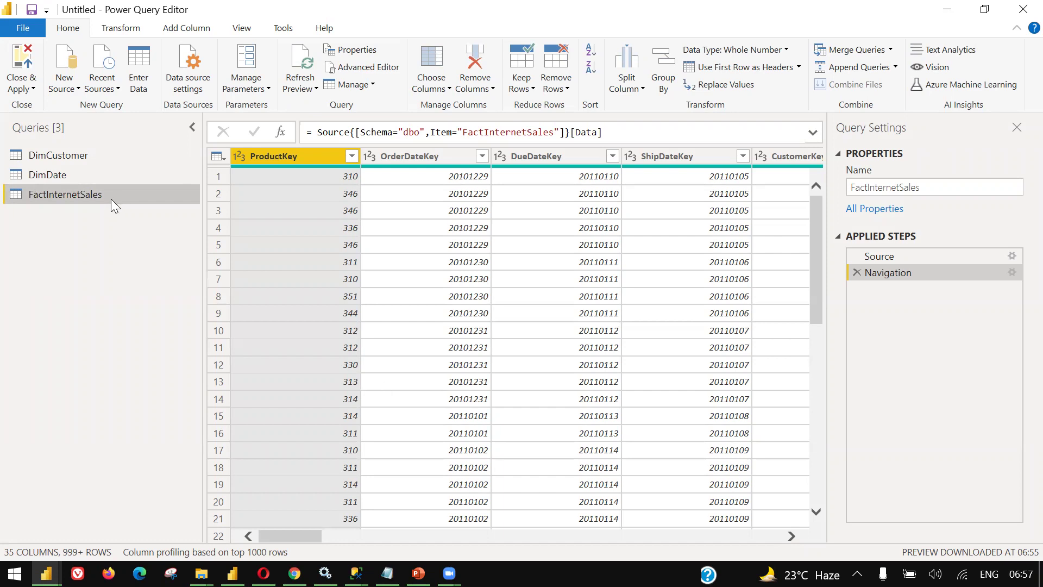
- Review the DimCustomer, DimDate and FactInternetSales queries, and close Power Query Editor without applying the changes
left_click(123, 151)
left_click(109, 170)
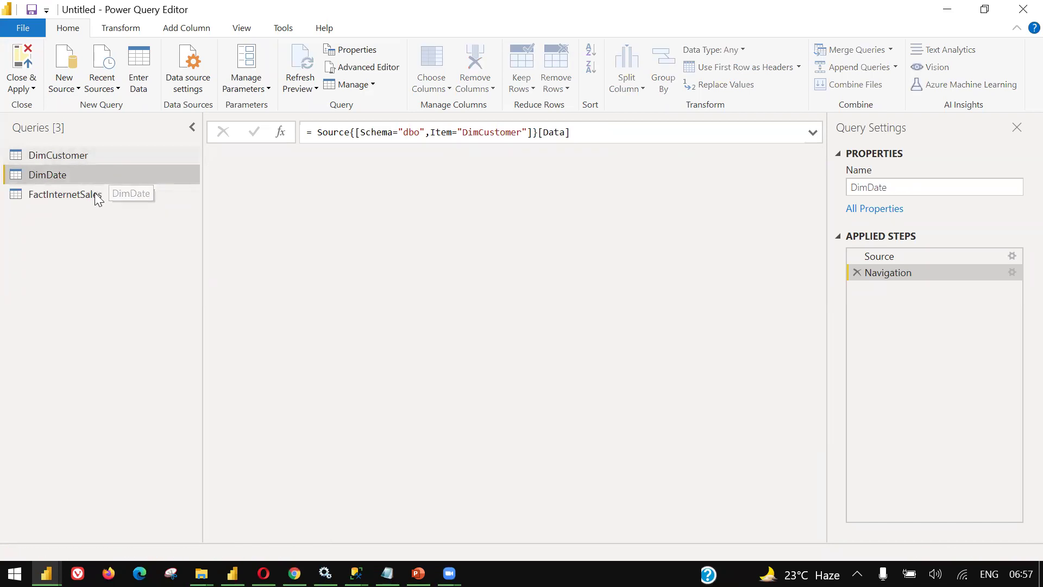
left_click(95, 193)
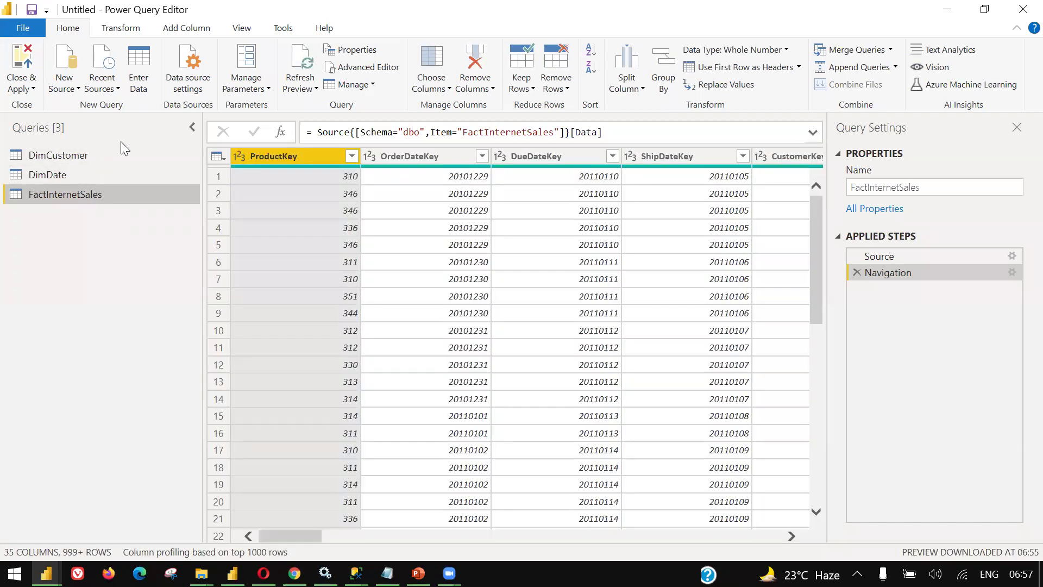
left_click(30, 89)
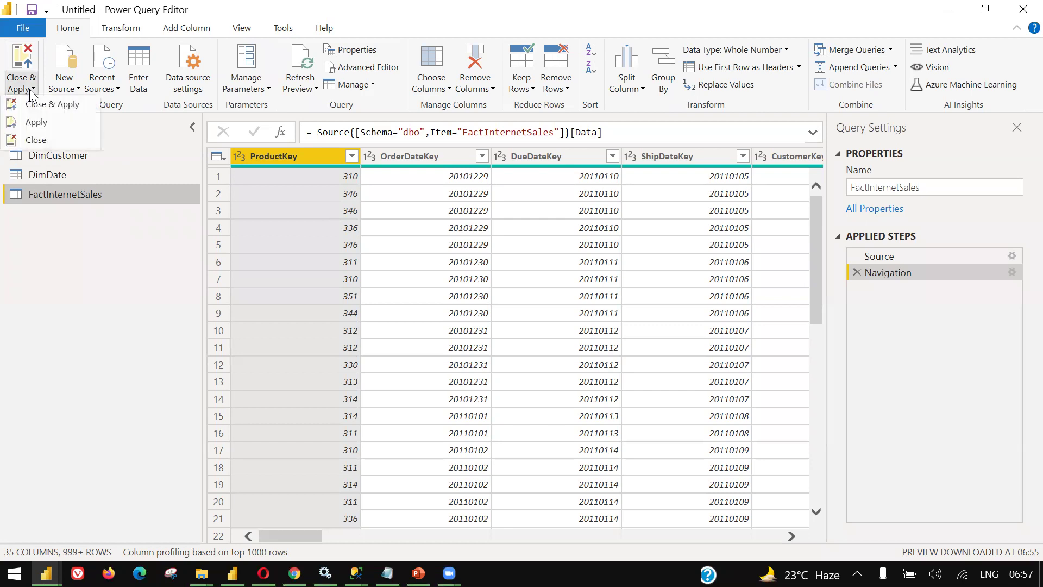
left_click(69, 140)
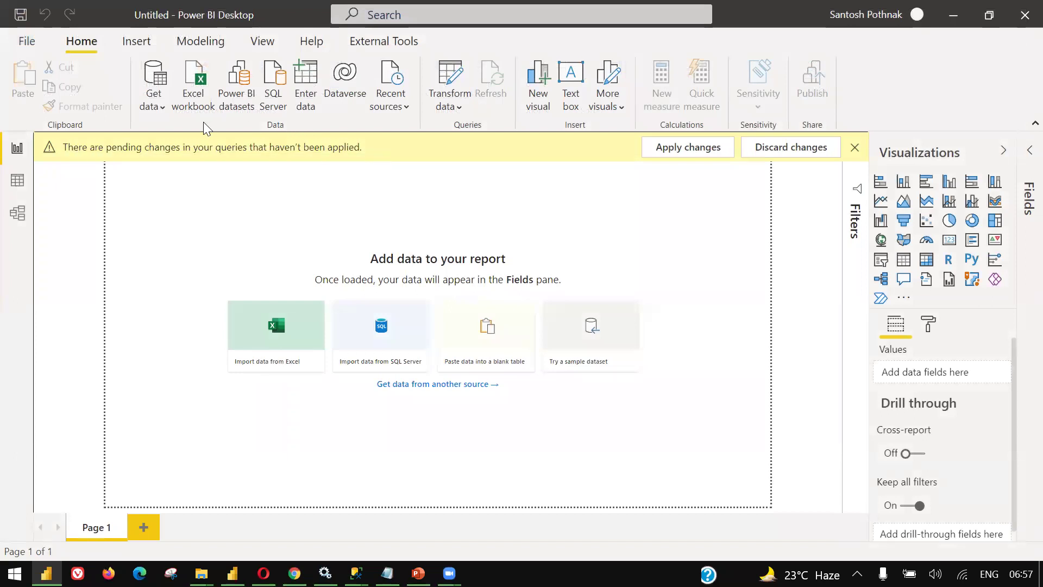
- Start a new SQL Server connection to server DESKTOP-MI14BAJ in Import mode and look over the advanced options
left_click(273, 77)
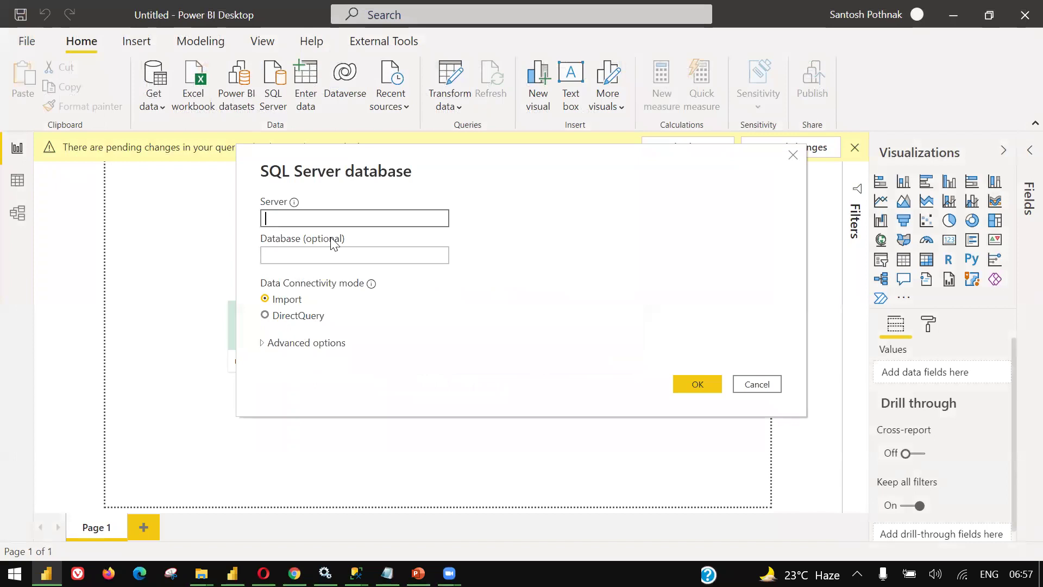
type("DESKTOP-MI14BAJ")
left_click(321, 258)
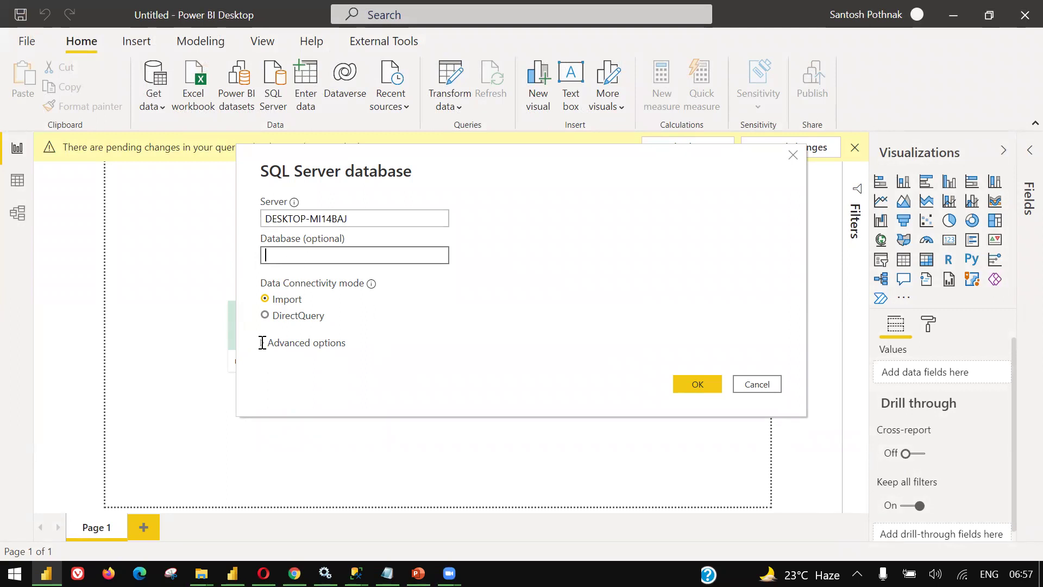
left_click(263, 342)
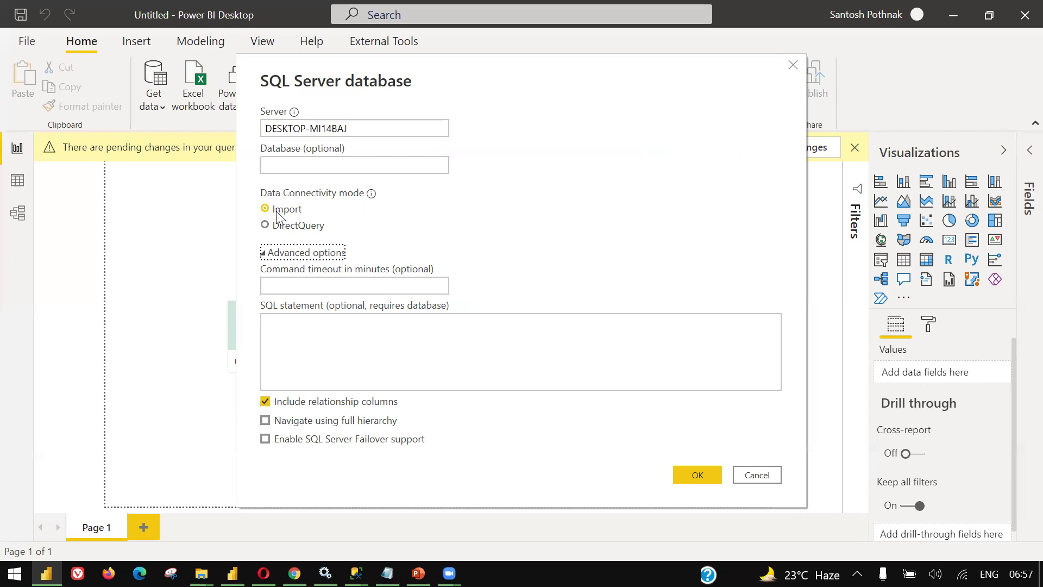
left_click(265, 254)
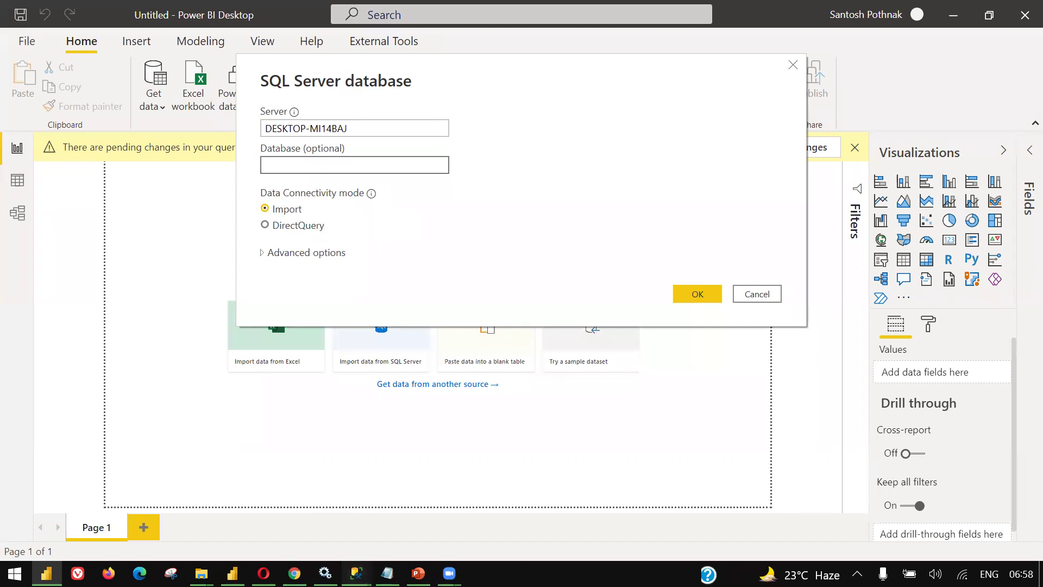
- Check the server's databases in SQL Server Management Studio, and return to connect to the server without specifying a database
mouse_move(348, 565)
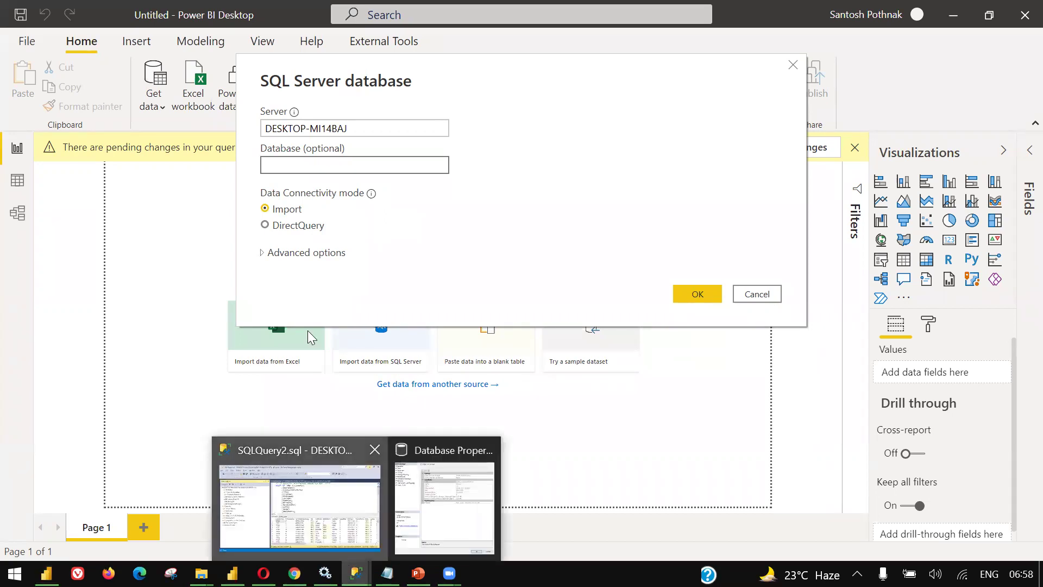
left_click(300, 508)
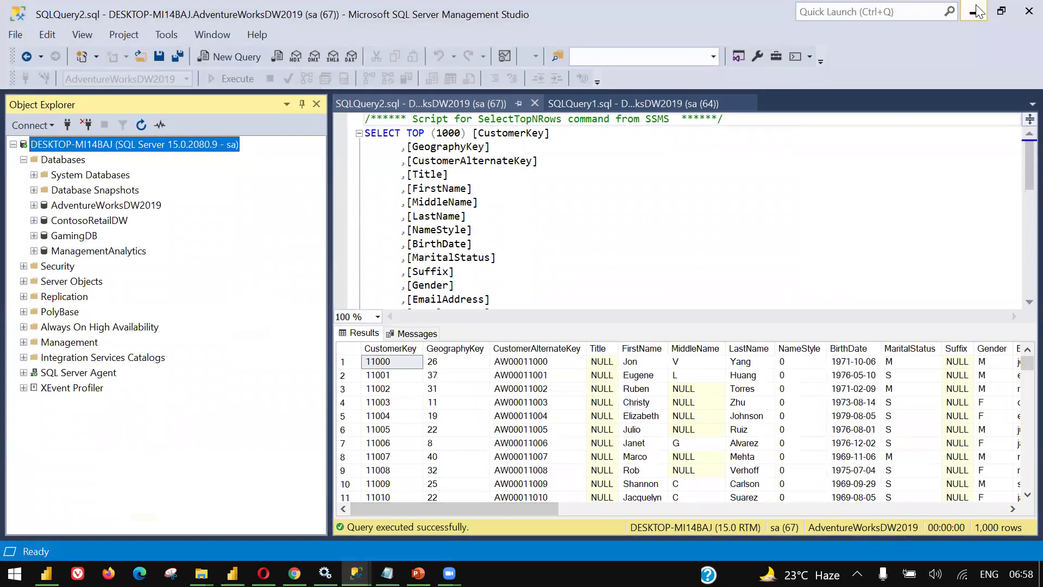
left_click(976, 11)
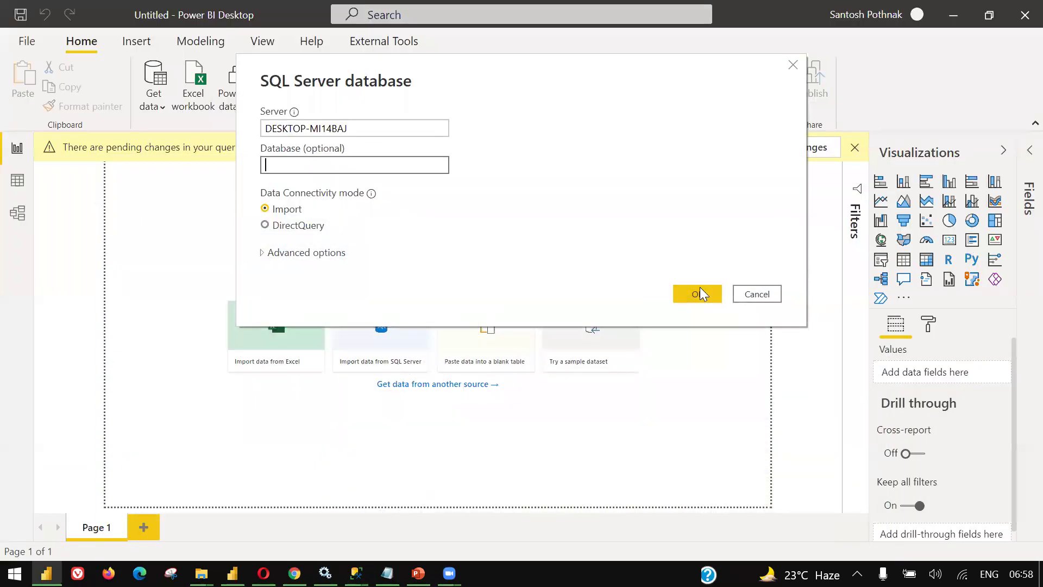
left_click(700, 294)
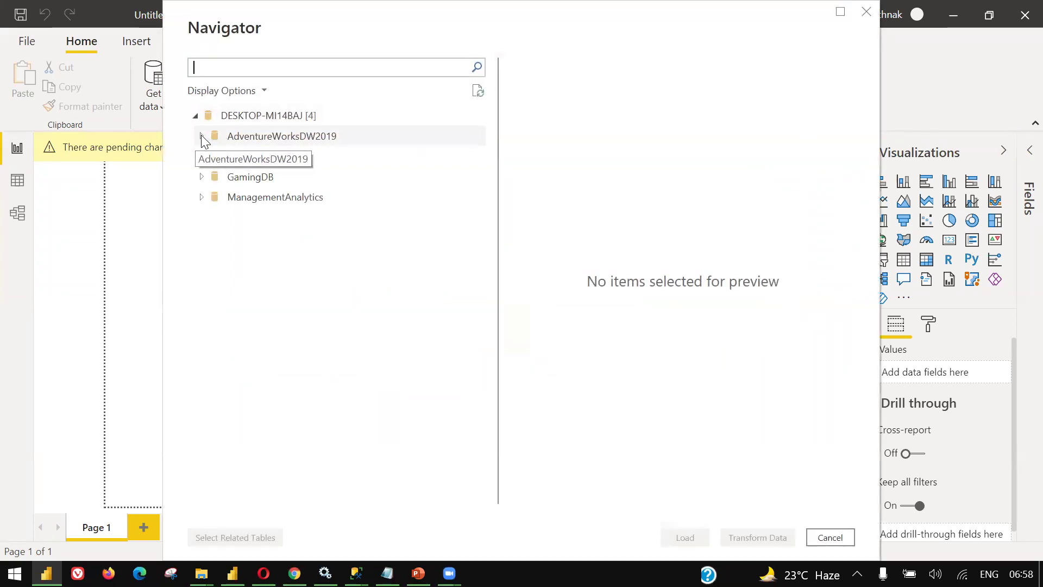
- Select the DimDate table of AdventureWorksDW2019 and bring it into Power Query Editor
left_click(202, 136)
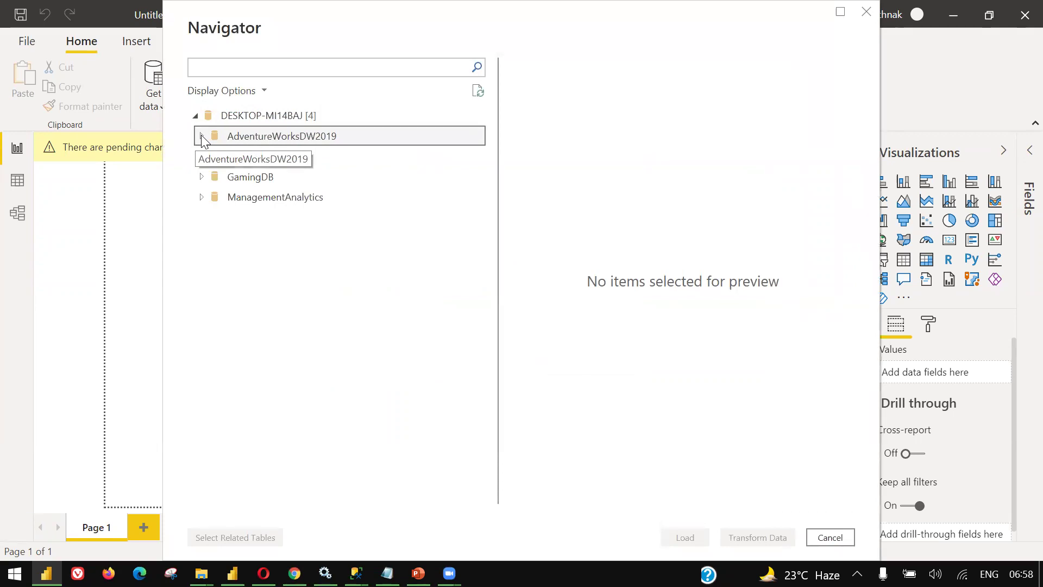
left_click(220, 368)
left_click(219, 361)
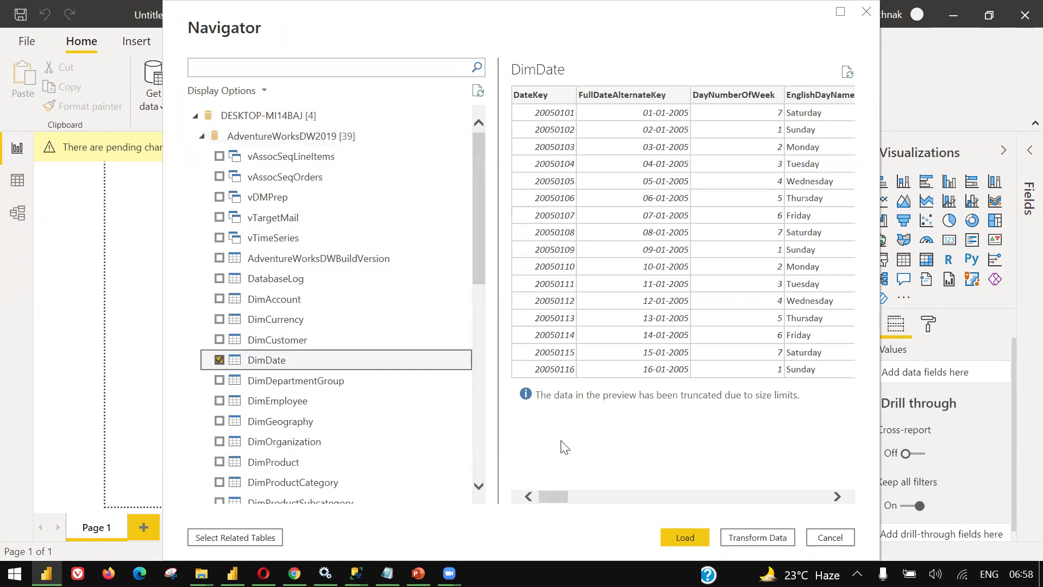
left_click(685, 537)
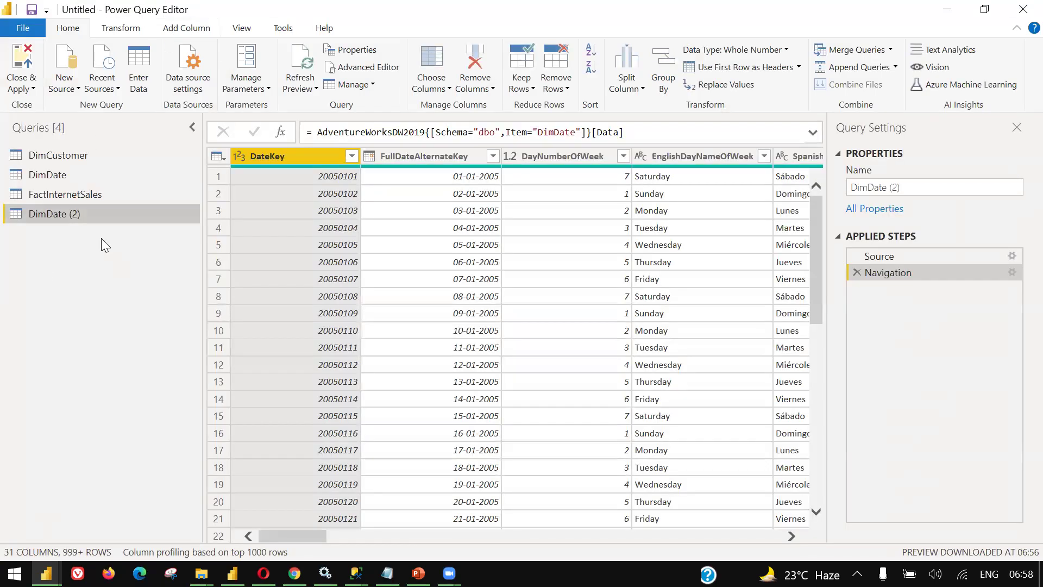
- Look at the DimCustomer and original DimDate queries, and leave Power Query Editor for the other Power BI Desktop report containing Table 1
left_click(53, 157)
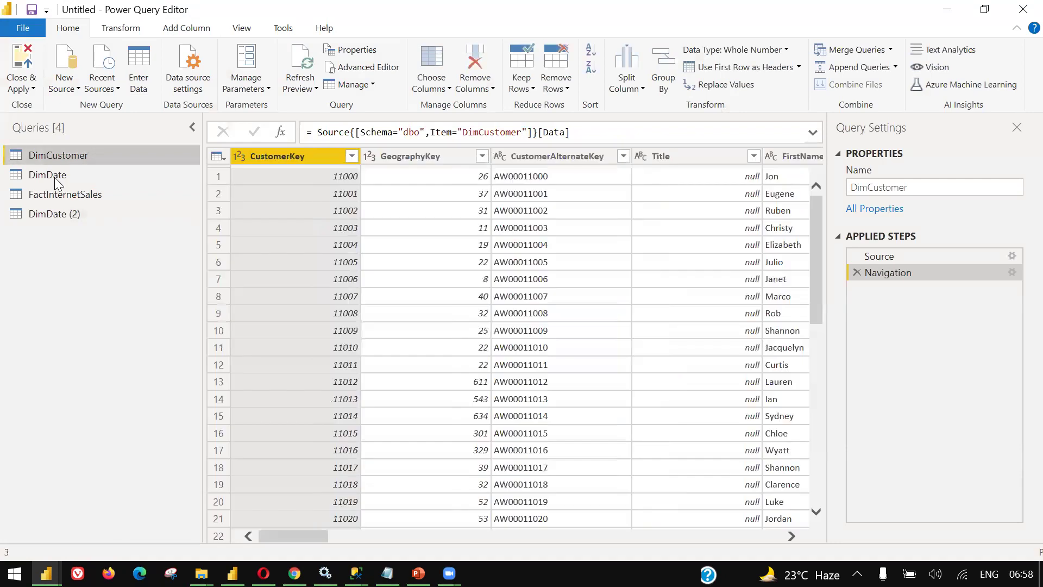
left_click(54, 178)
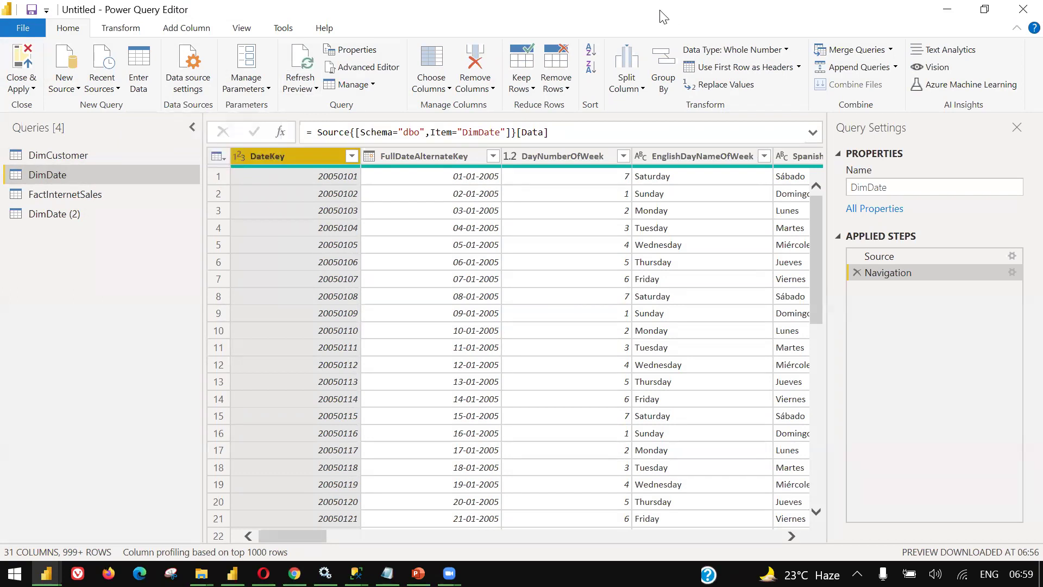
left_click(951, 11)
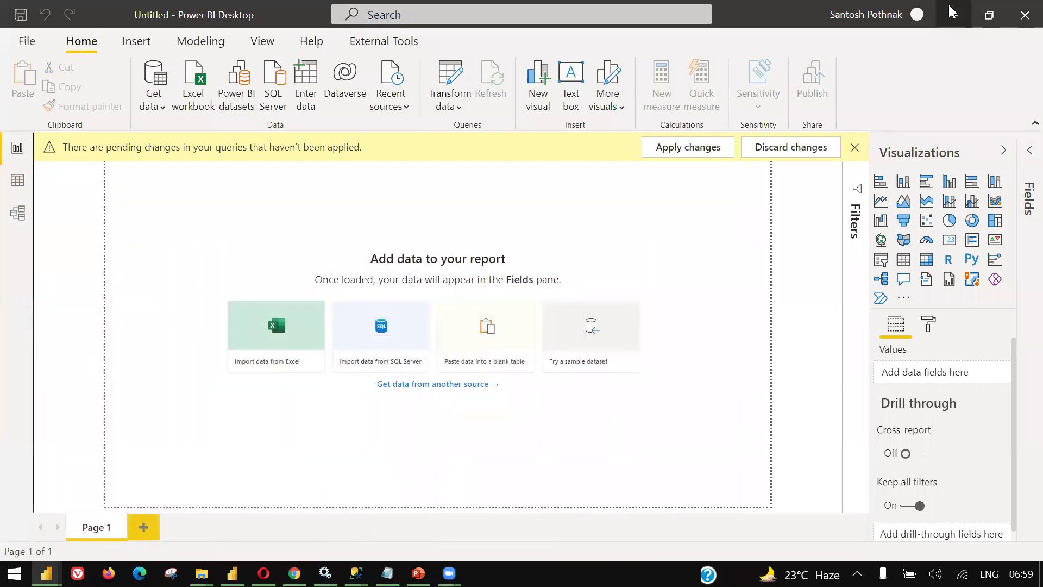
left_click(688, 147)
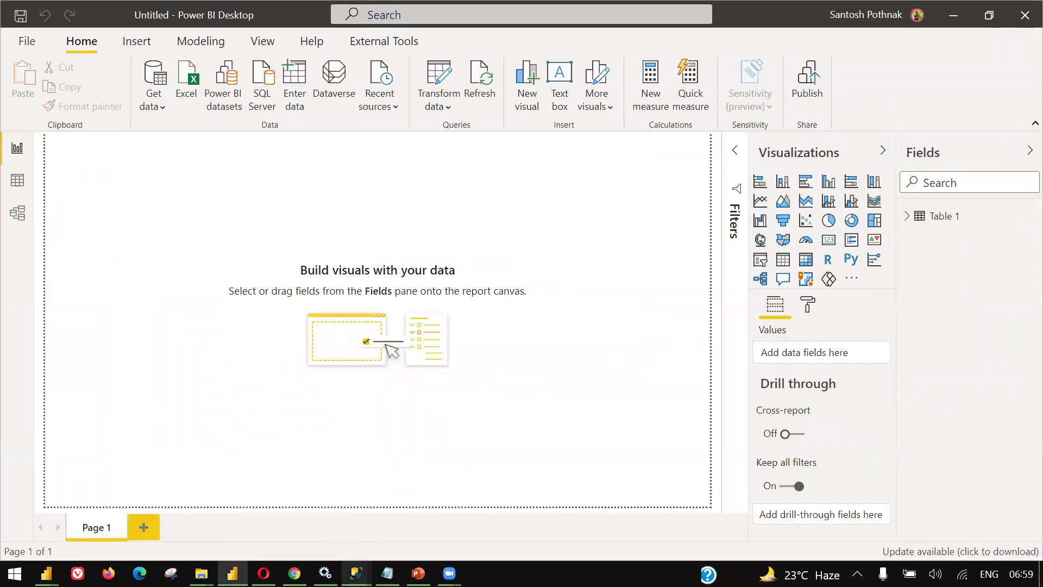
- Switch to SQL Server Management Studio to get the server name from Object Explorer, and return to Power BI Desktop
mouse_move(356, 573)
left_click(264, 481)
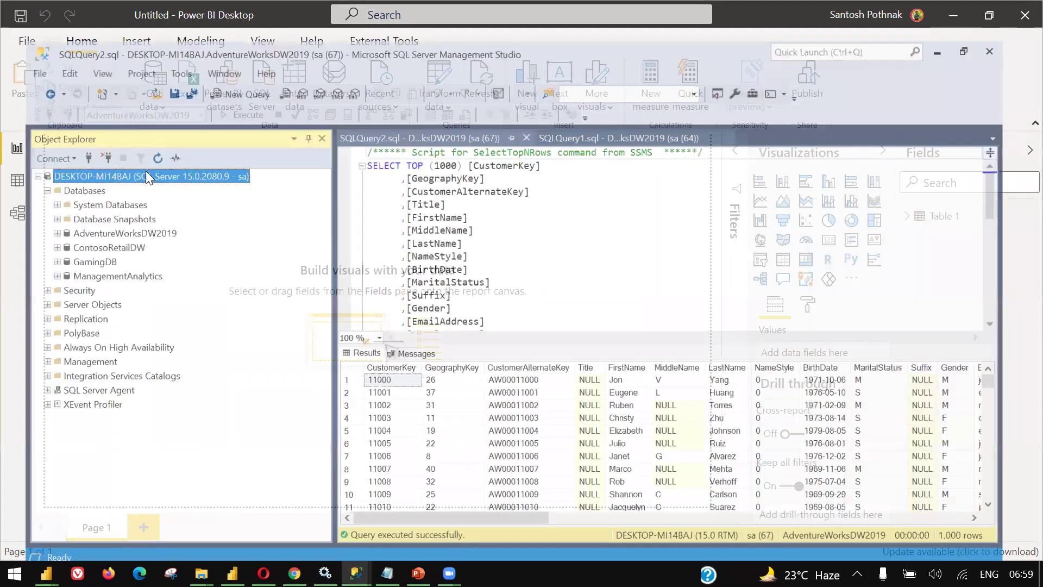
left_click(356, 573)
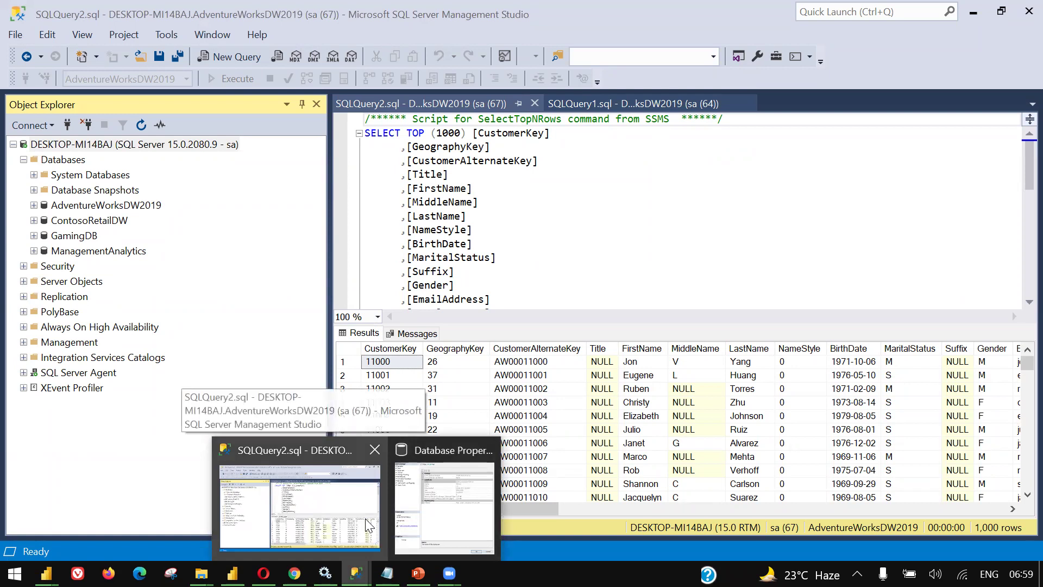
left_click(369, 526)
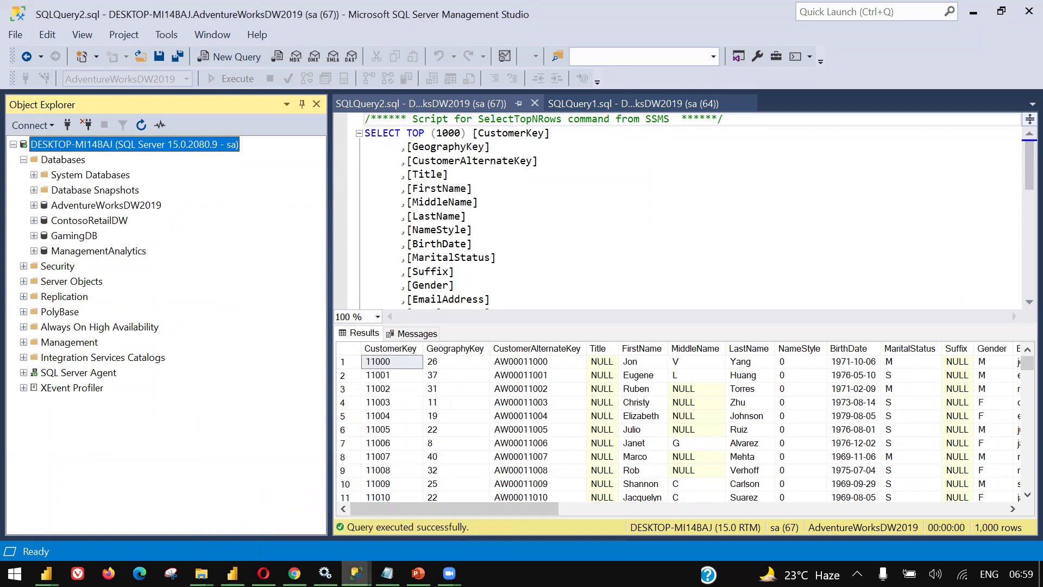
mouse_move(233, 573)
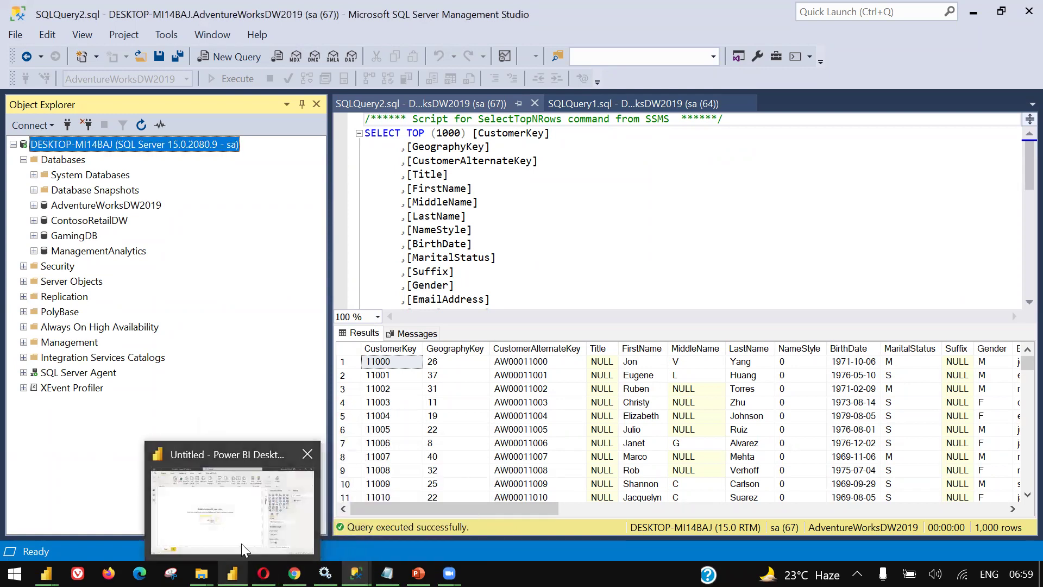
left_click(241, 543)
- Start a SQL Server connection to server DESKTOP-MI14BAJ in DirectQuery mode and expand its advanced options
left_click(264, 104)
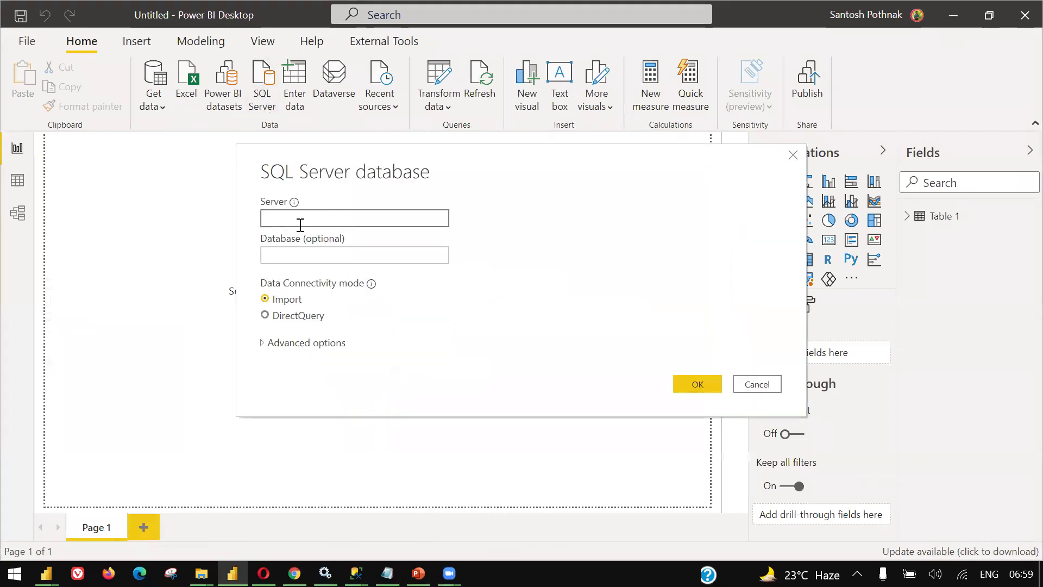
left_click(300, 224)
type("DESKTOP-MI14BAJ")
left_click(281, 317)
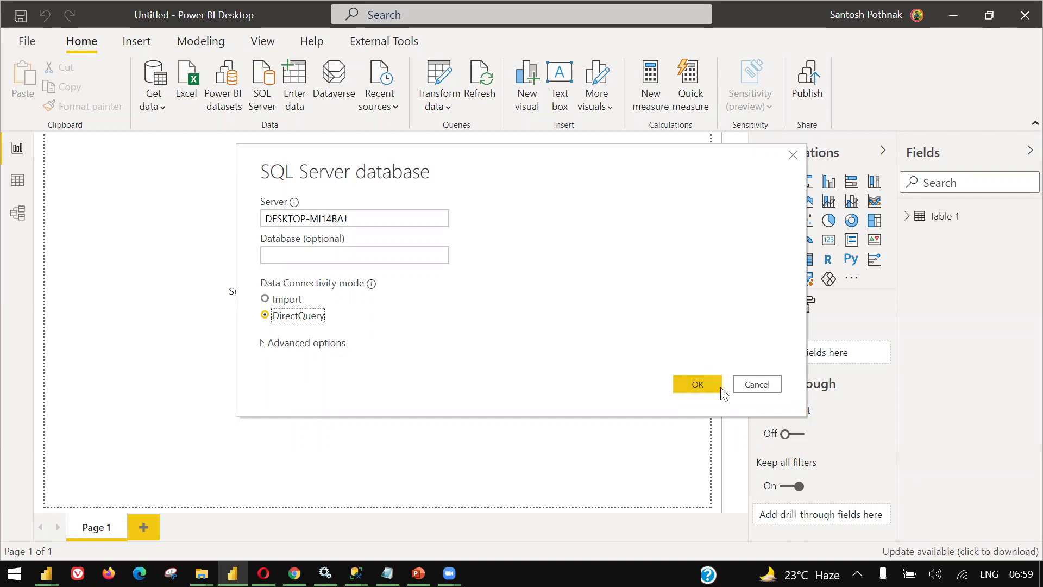
left_click(265, 342)
left_click(265, 341)
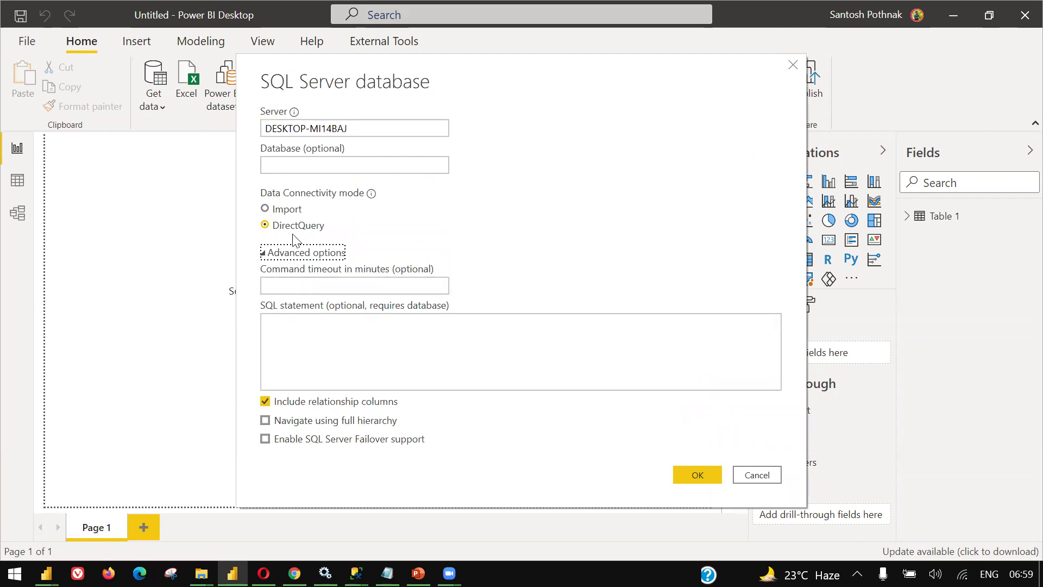
- Look at the server's databases in SQL Server Management Studio, and return to the empty database and SQL statement settings in Power BI Desktop
left_click(323, 172)
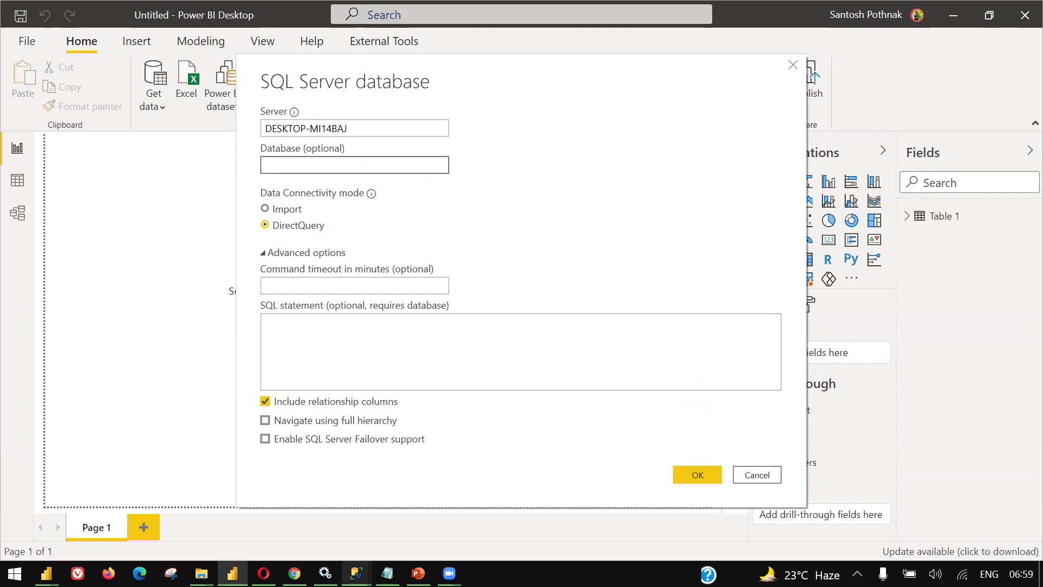
mouse_move(356, 573)
left_click(333, 450)
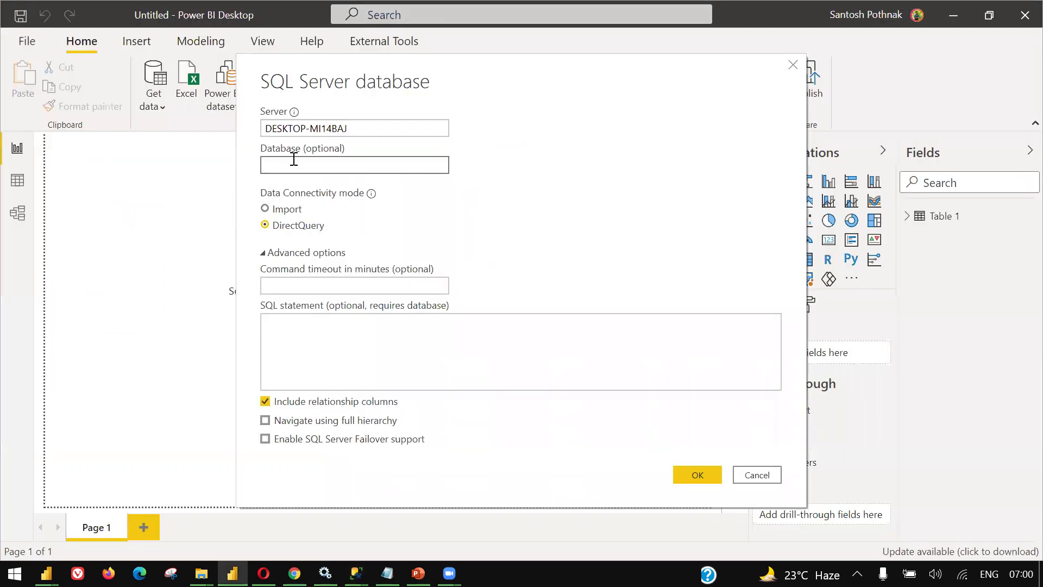
left_click(269, 337)
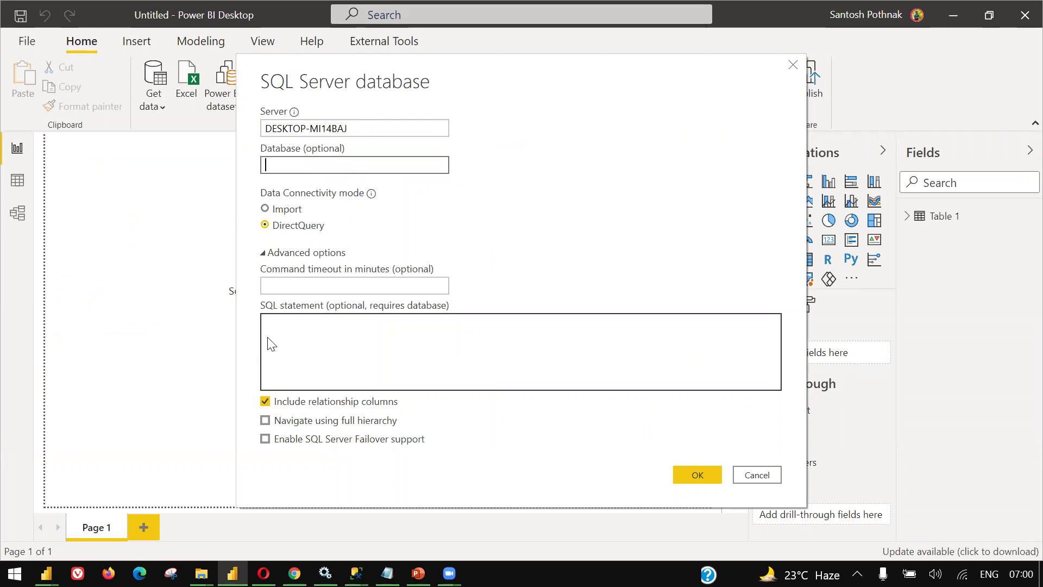
key("alt+Tab")
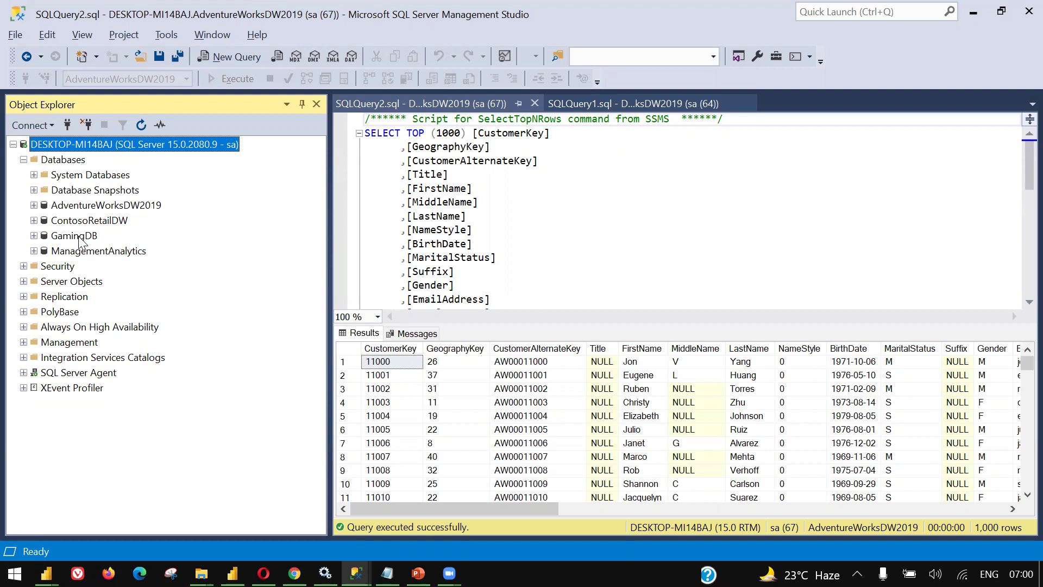
key("alt+Tab")
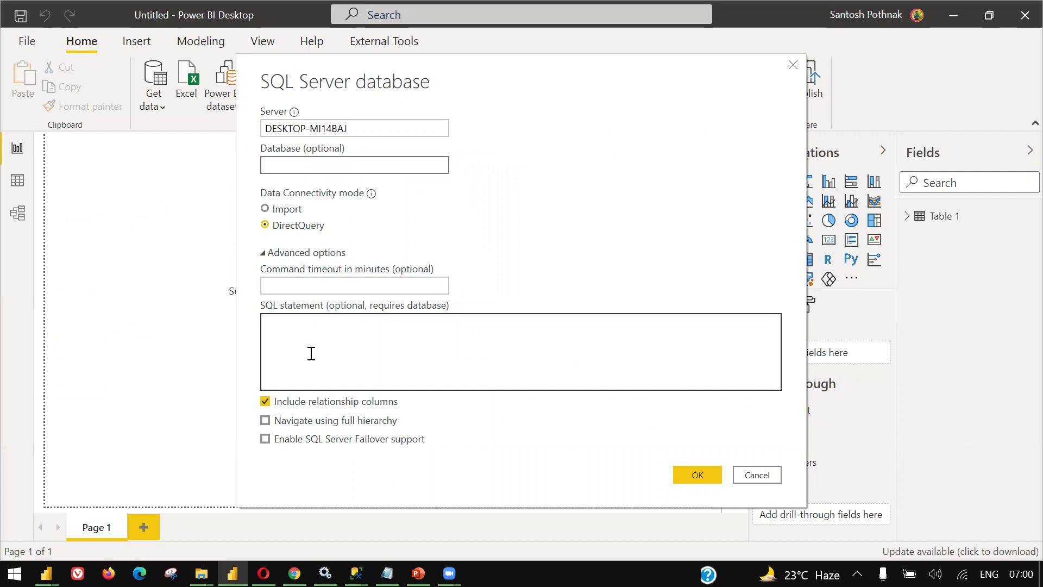
key("alt+Tab")
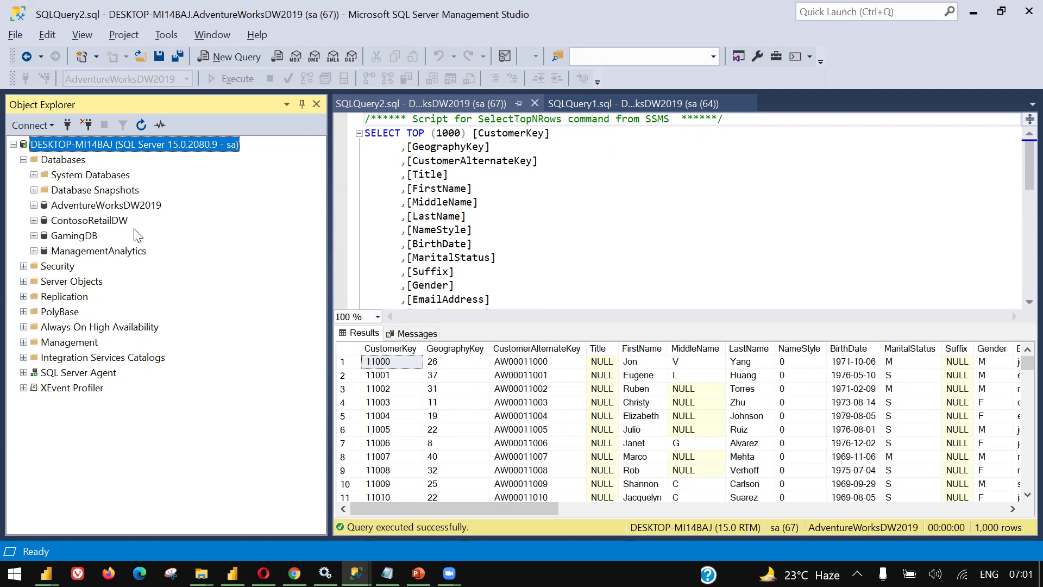
key("alt+Tab")
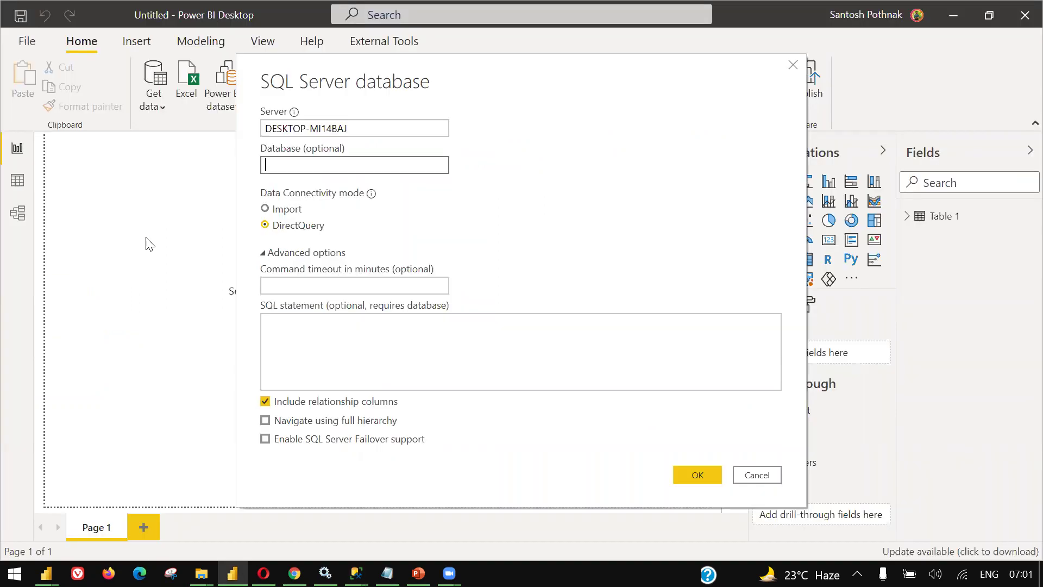
- Switch to SQL Server Management Studio and select the entire SELECT TOP (1000) query on DimCustomer for copying
key("alt+Tab")
key("alt+Tab")
key("alt+Tab")
key("alt+shift+Tab")
key("alt+Tab")
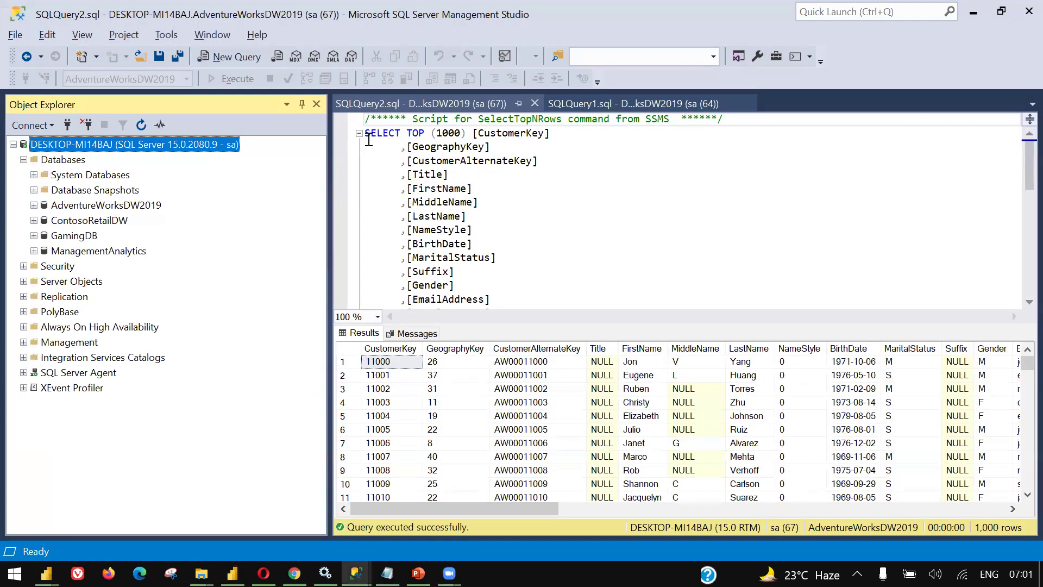
left_click_drag(368, 140, 653, 121)
left_click_drag(692, 150, 693, 149)
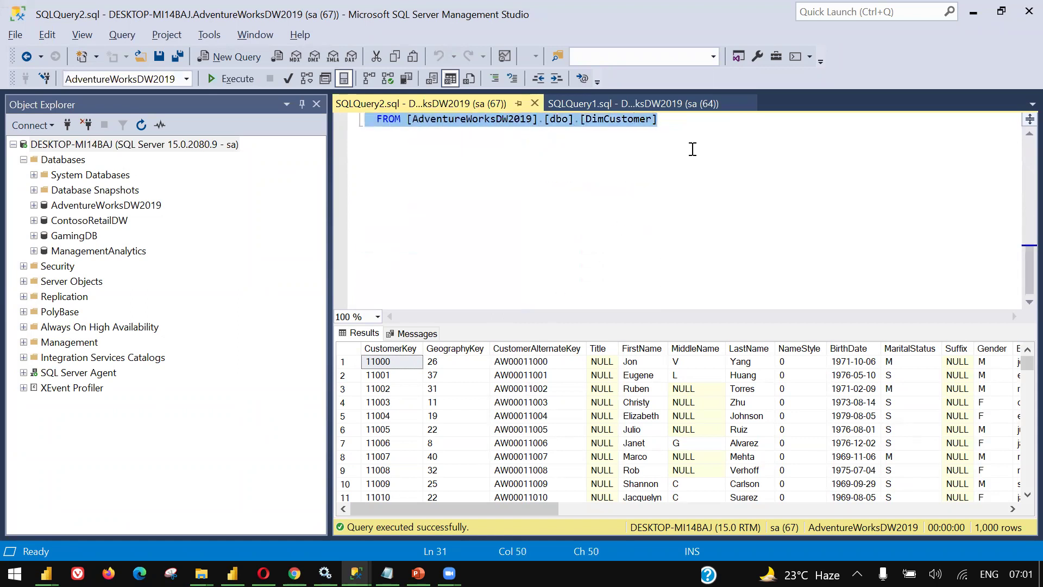
left_click(678, 123)
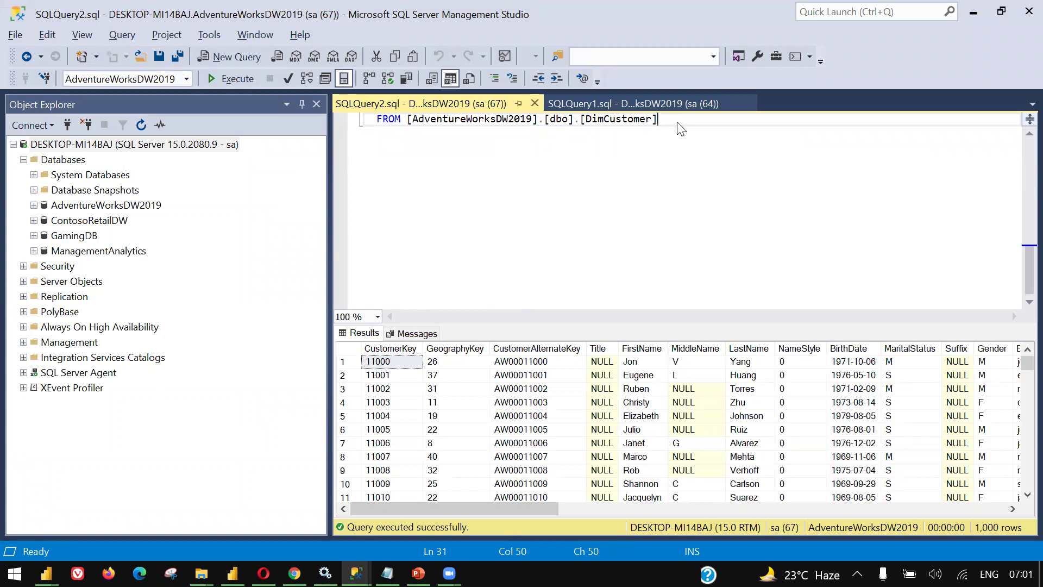
scroll(1020, 256, "up", 2)
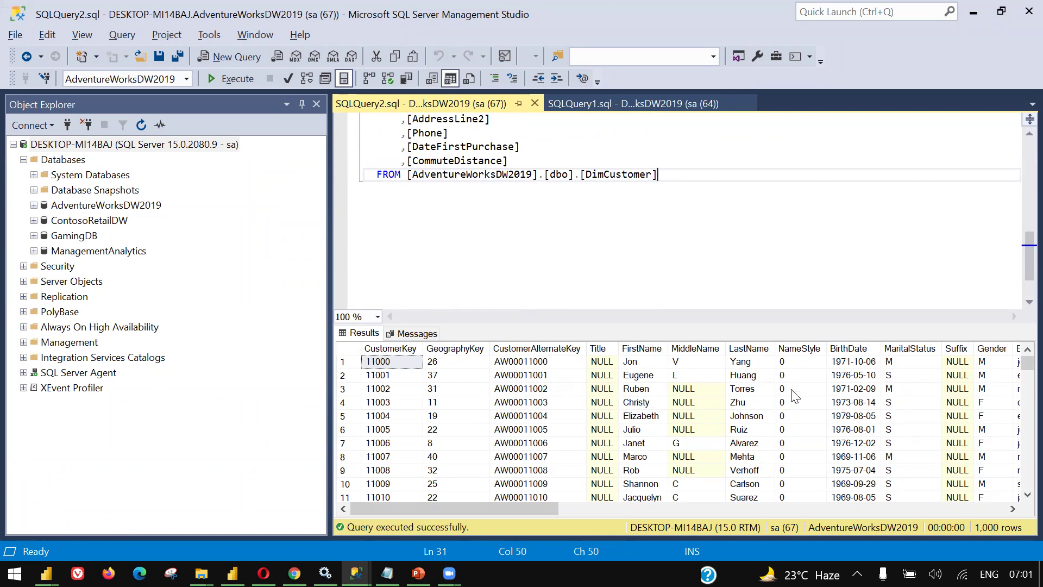
key("ctrl+a")
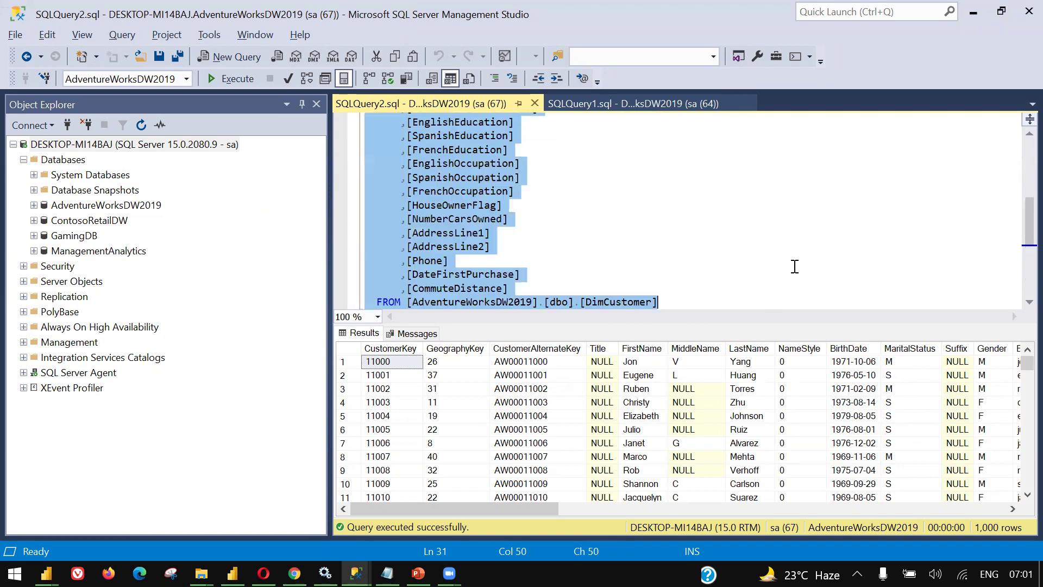
- Return to the Power BI Desktop connection, paste the DimCustomer query as its SQL statement, and try to confirm without a database
key("alt+Tab")
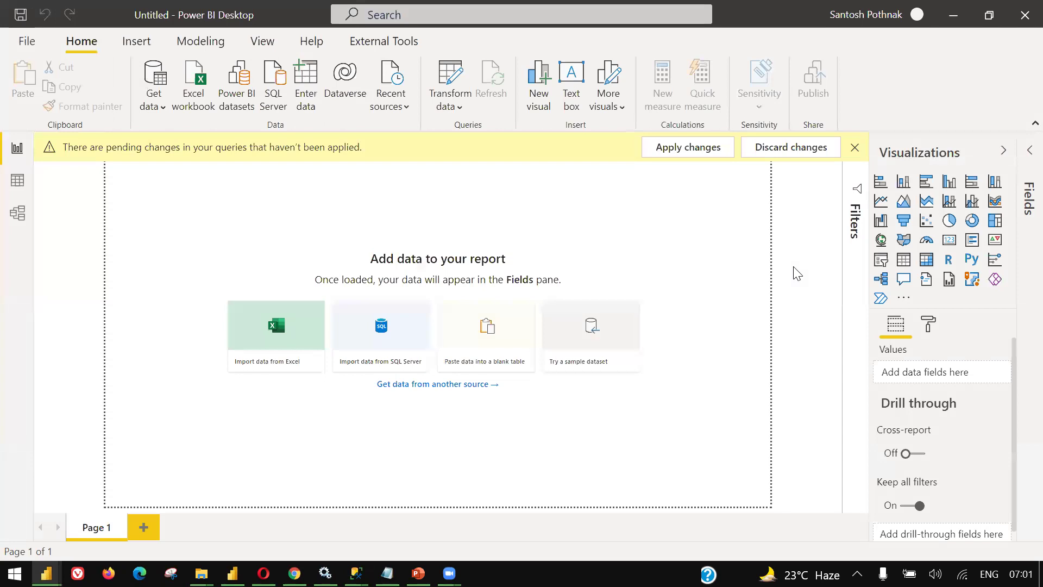
key("alt+Tab")
left_click(420, 369)
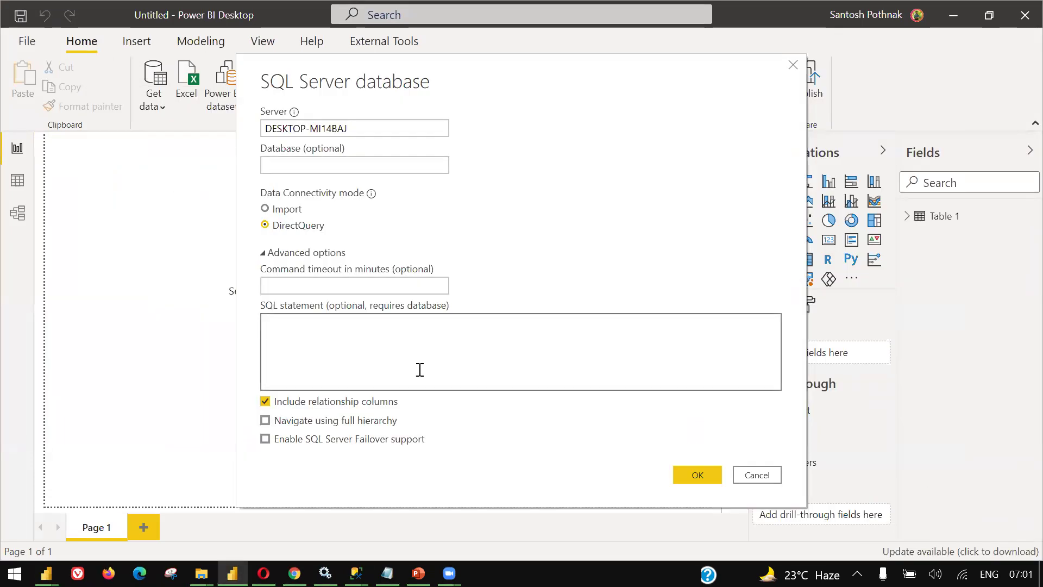
key("ctrl+v")
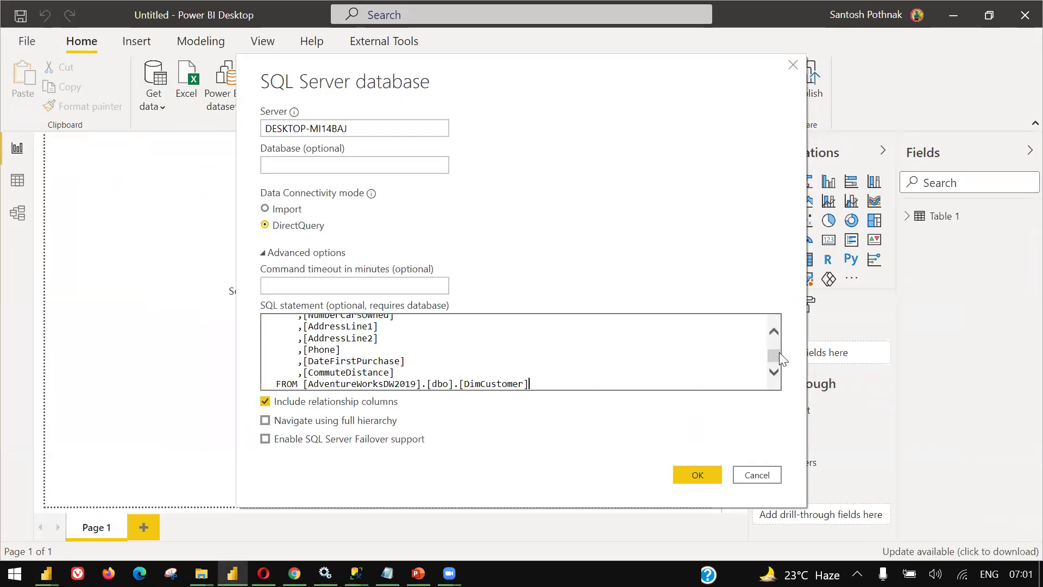
left_click_drag(768, 359, 769, 407)
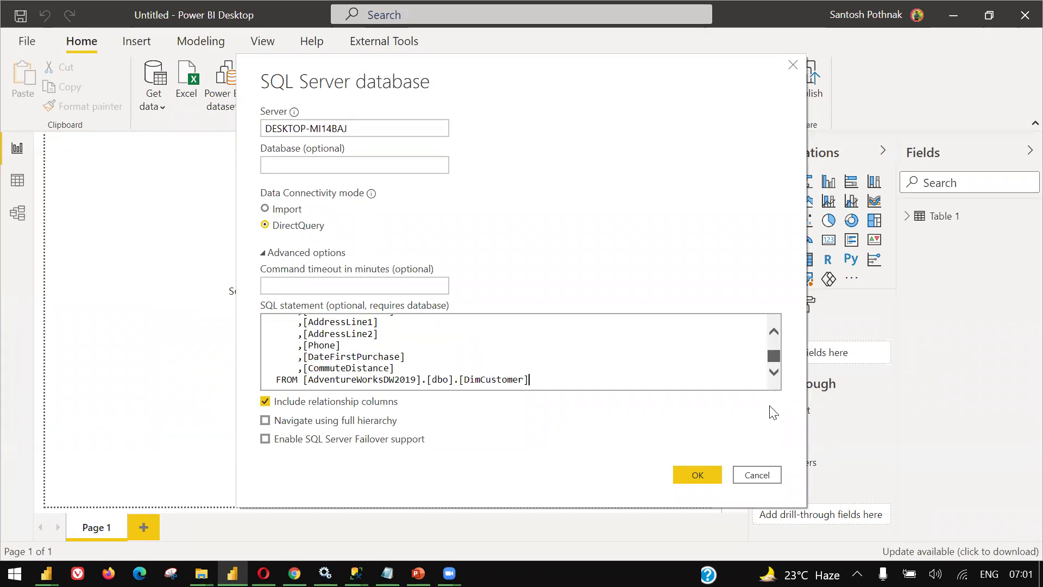
left_click(703, 470)
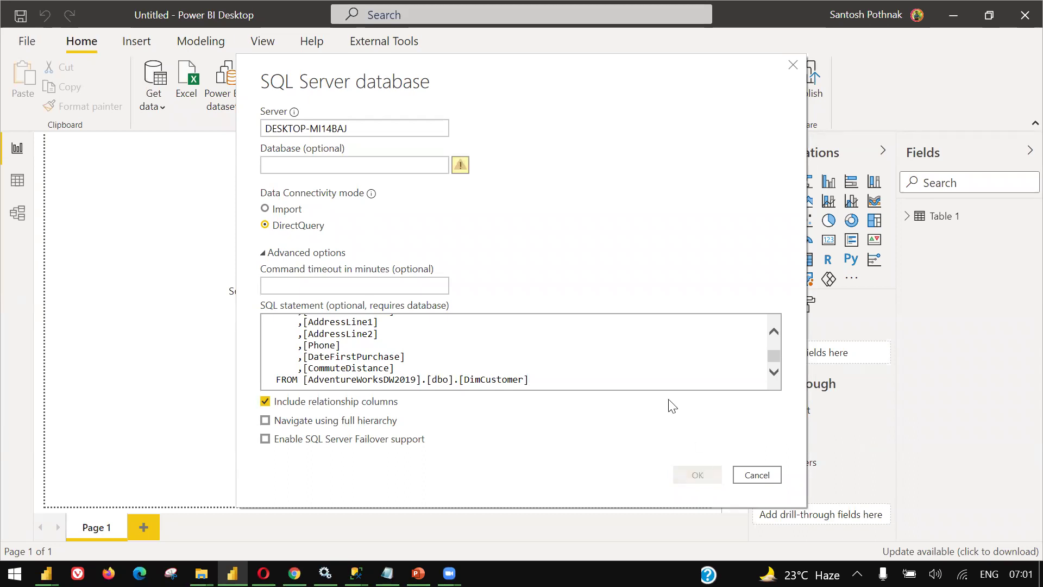
- Set the connection's database to AdventureWorksDW2019, copied from the SQL statement's FROM clause, and confirm the DirectQuery connection
left_click(447, 166)
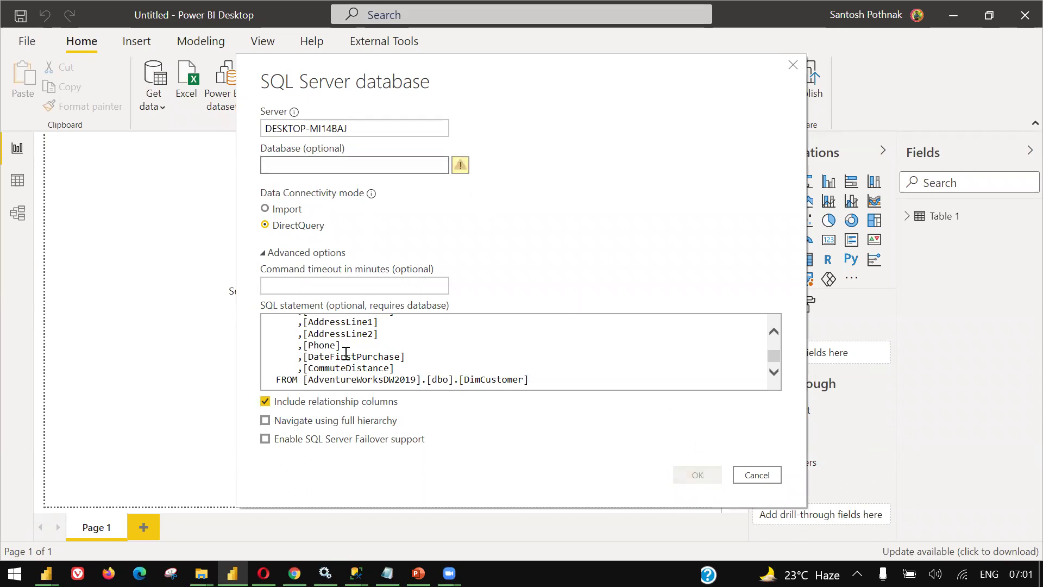
left_click_drag(309, 380, 417, 383)
key("ctrl+c")
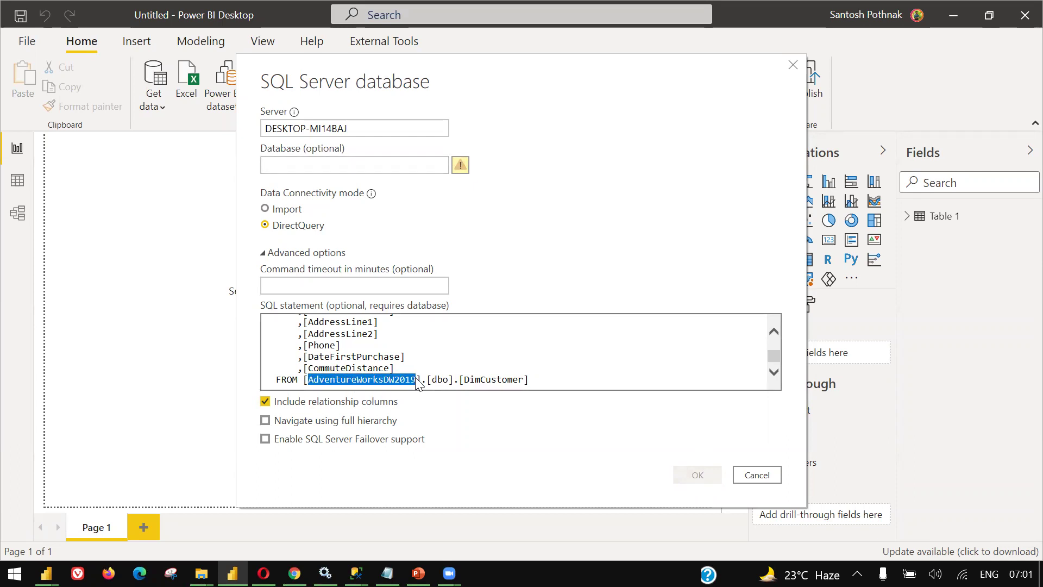
left_click(328, 167)
key("ctrl+v")
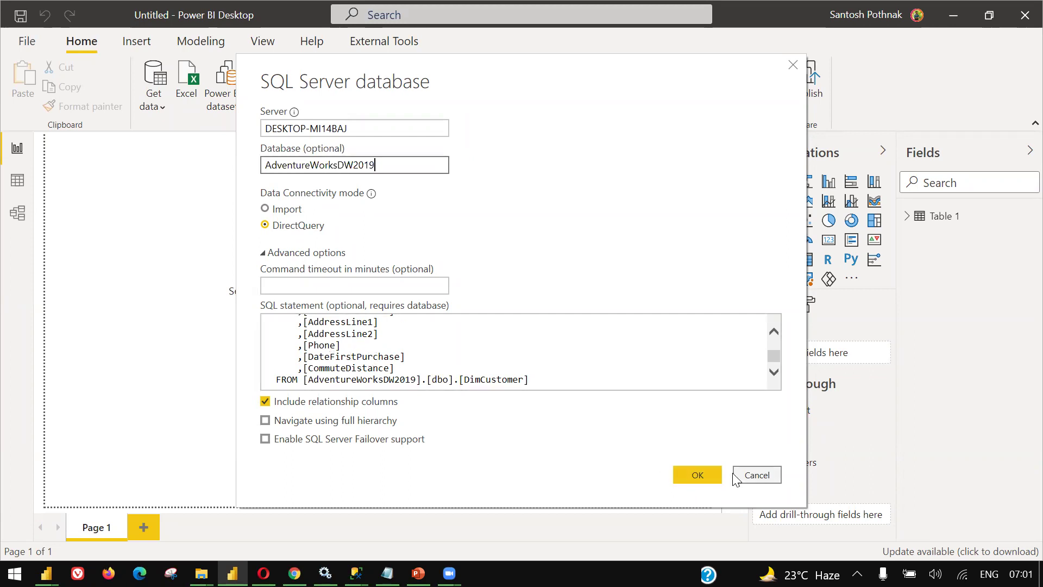
left_click(696, 475)
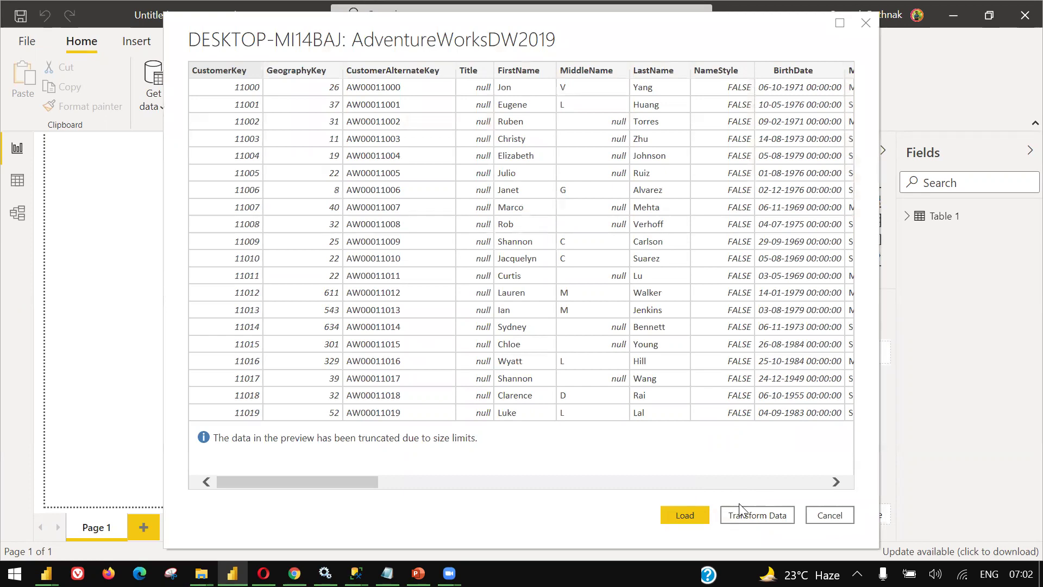
- Compare the data preview with the DimCustomer results in SQL Server Management Studio, and load it into the report, accepting the second data source
key("alt+Tab")
key("alt+Tab")
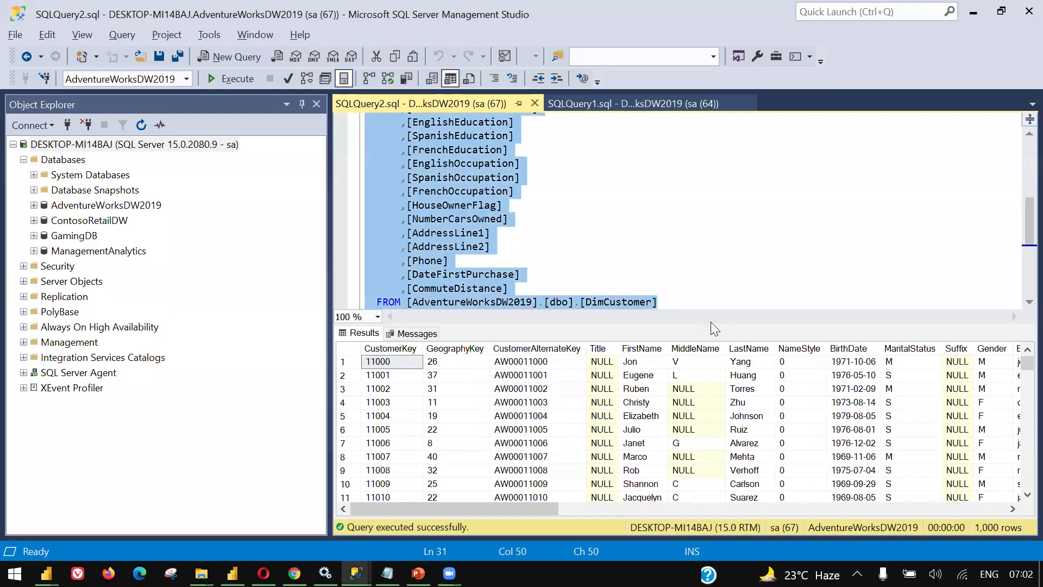
left_click(726, 294)
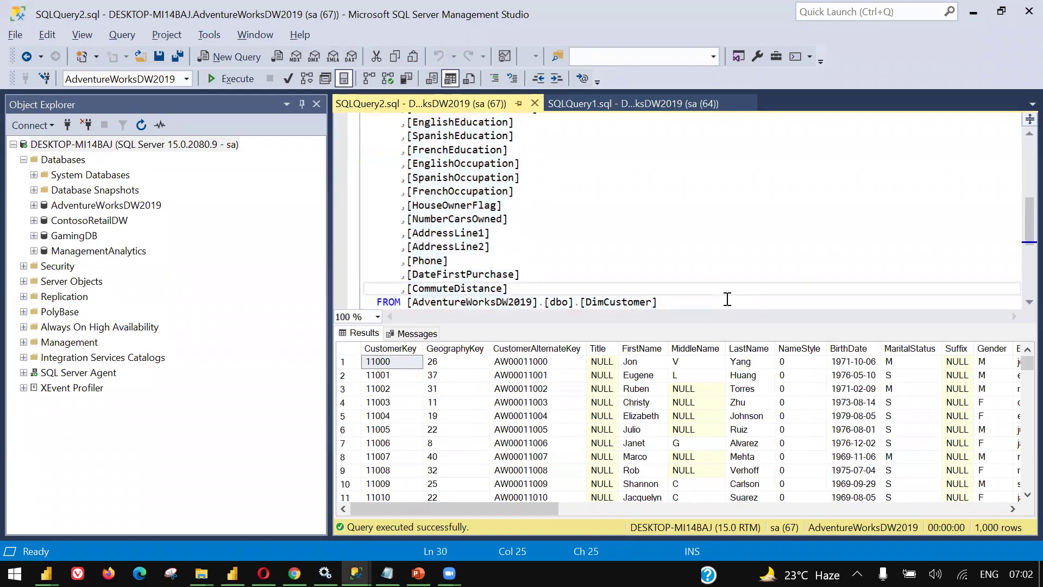
key("alt+Tab")
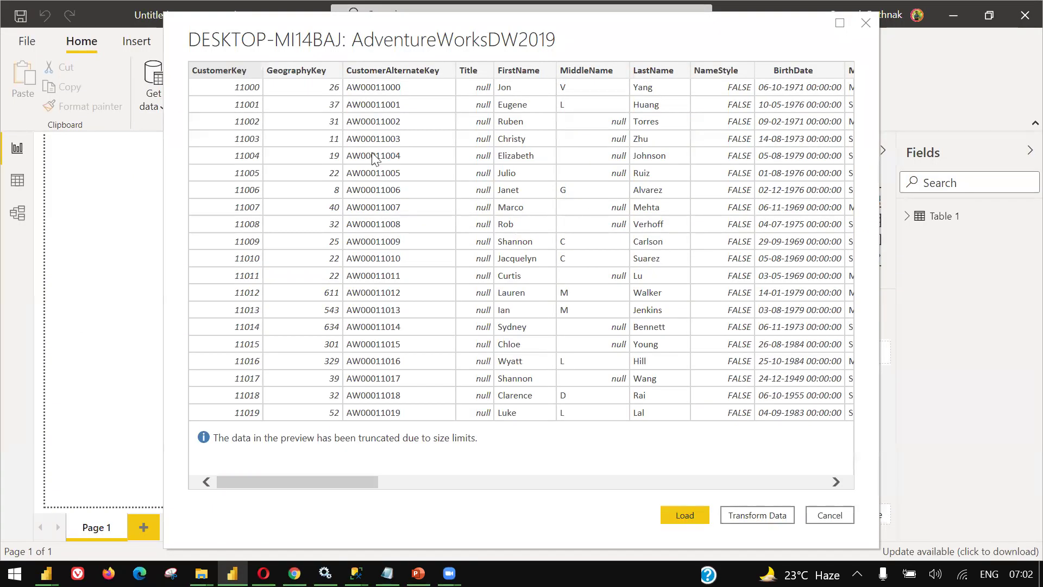
key("alt+Tab")
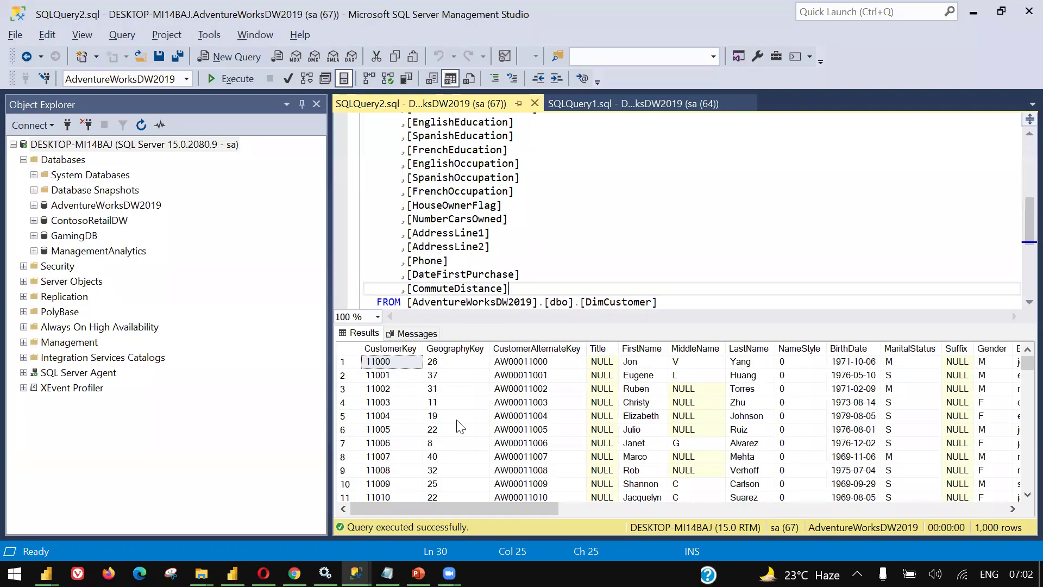
key("alt+Tab")
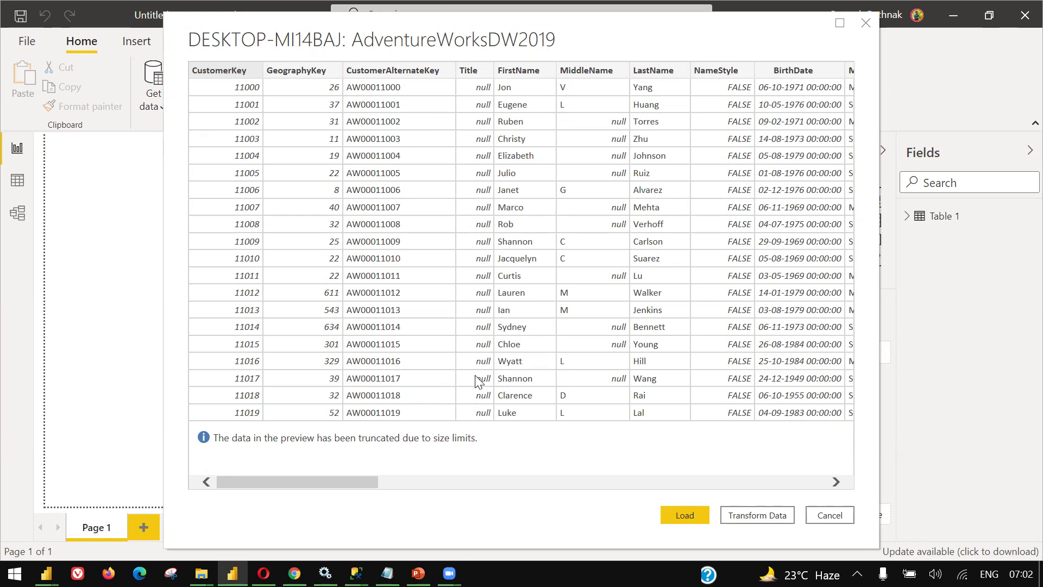
left_click(705, 514)
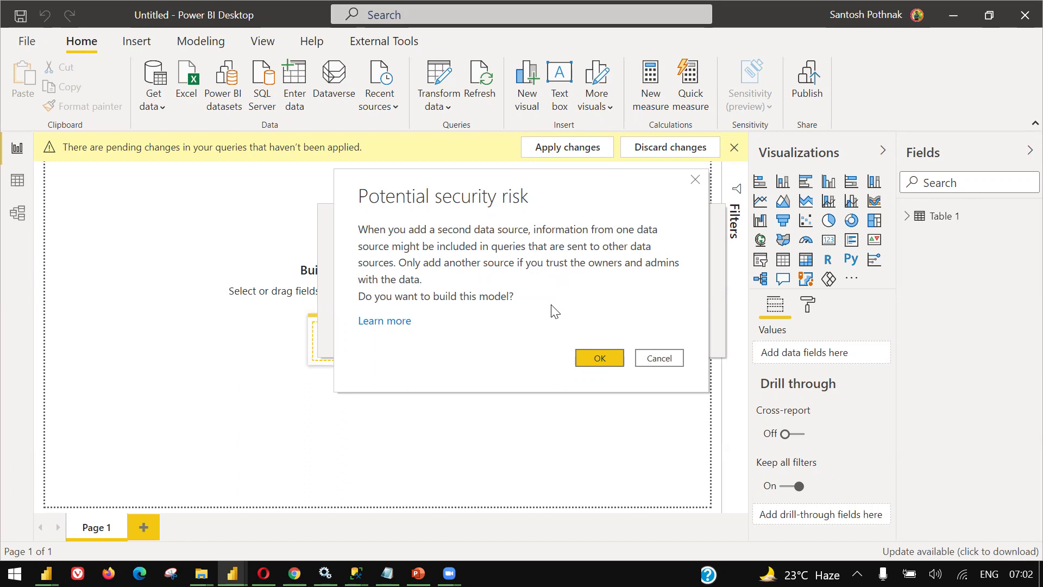
left_click(579, 348)
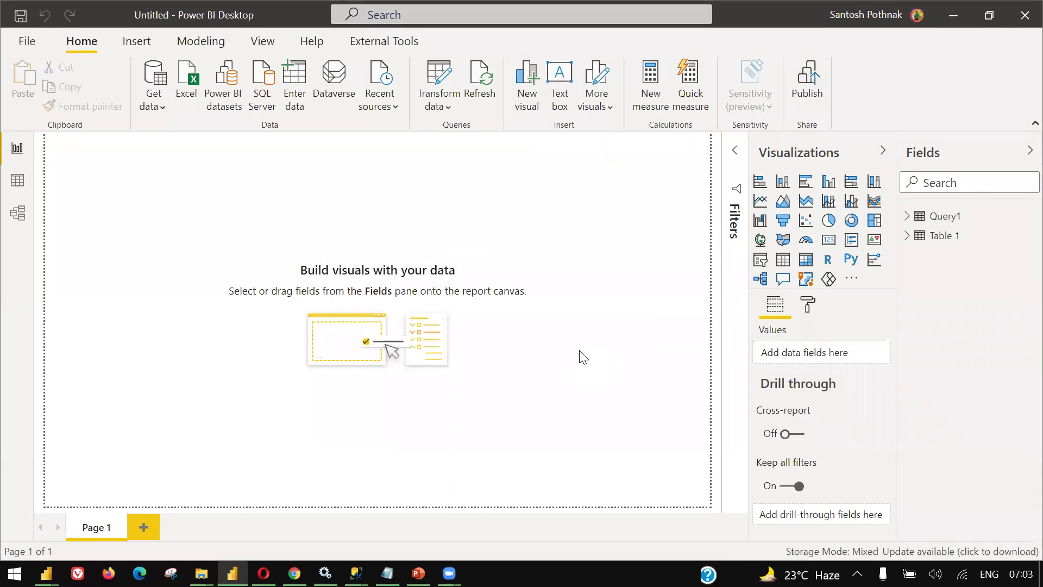
- Examine the Query1 and Table 1 tables in the Model view, and switch to the Data view
left_click(16, 213)
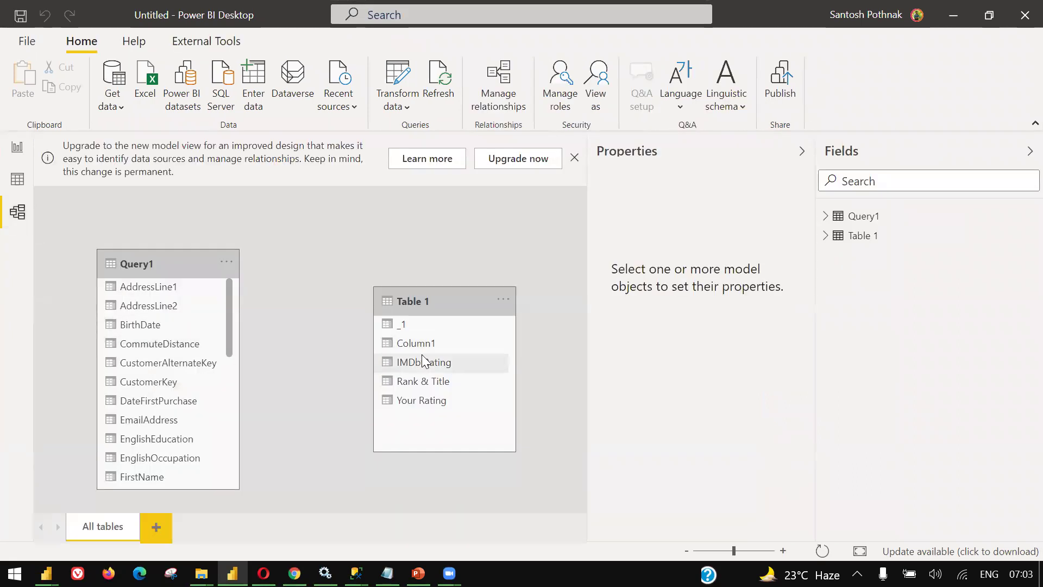
left_click(412, 362)
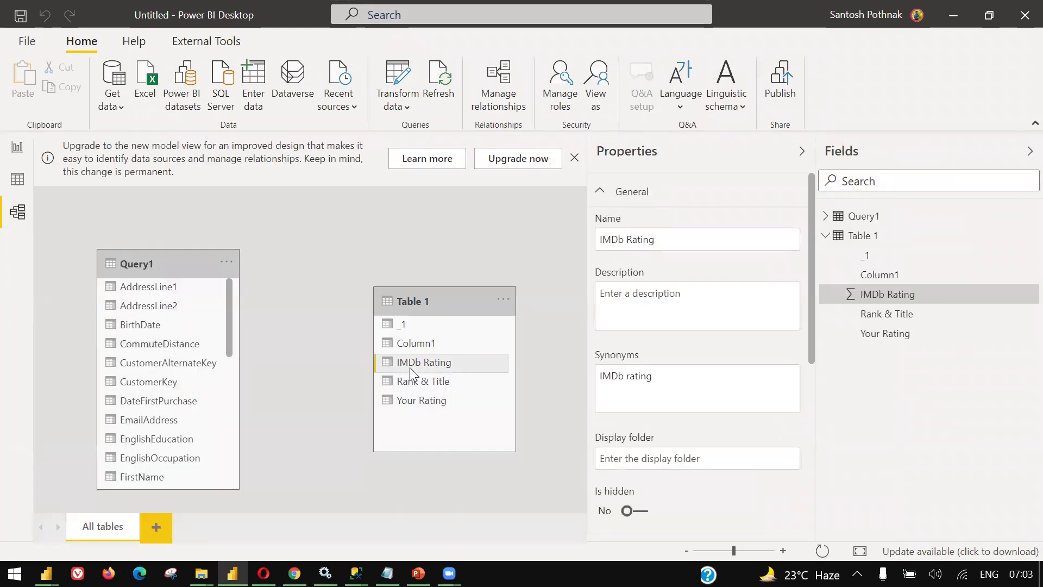
left_click(128, 263)
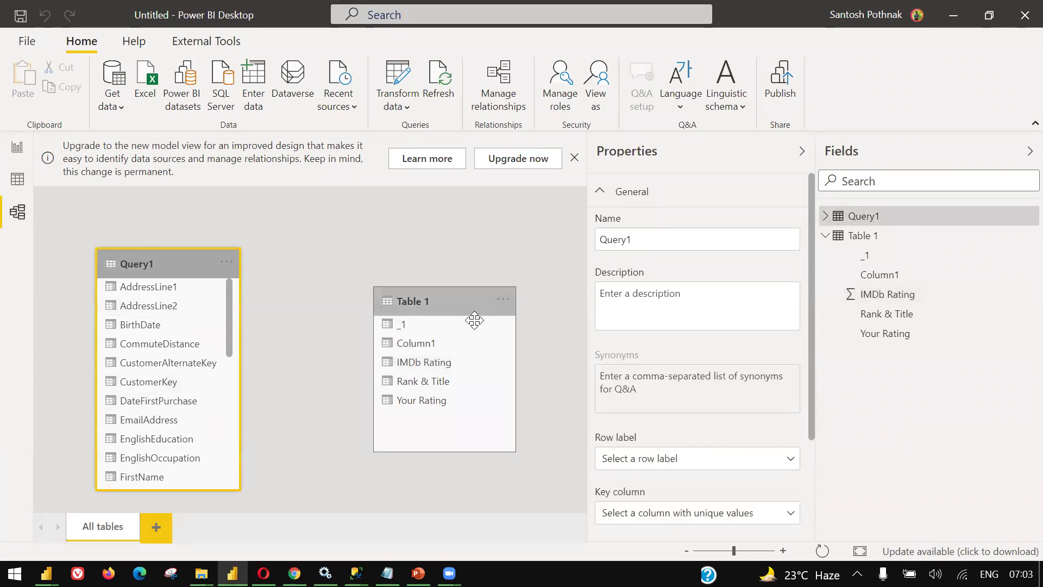
left_click(22, 150)
left_click(18, 179)
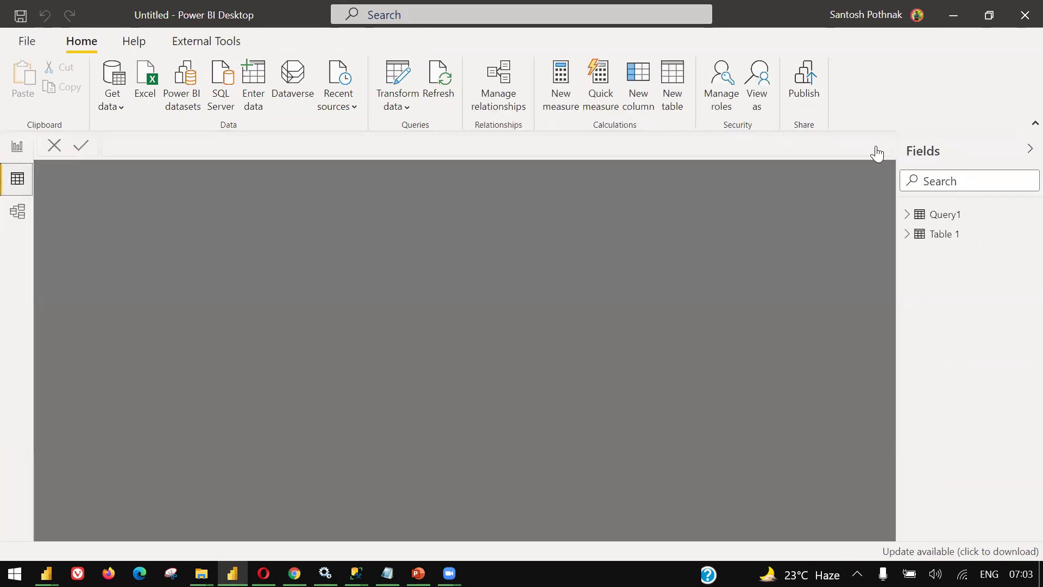
- Inspect Query1 and Table 1 in Data view, and check Table 1 against the IMDb top chart page in Opera
left_click(926, 213)
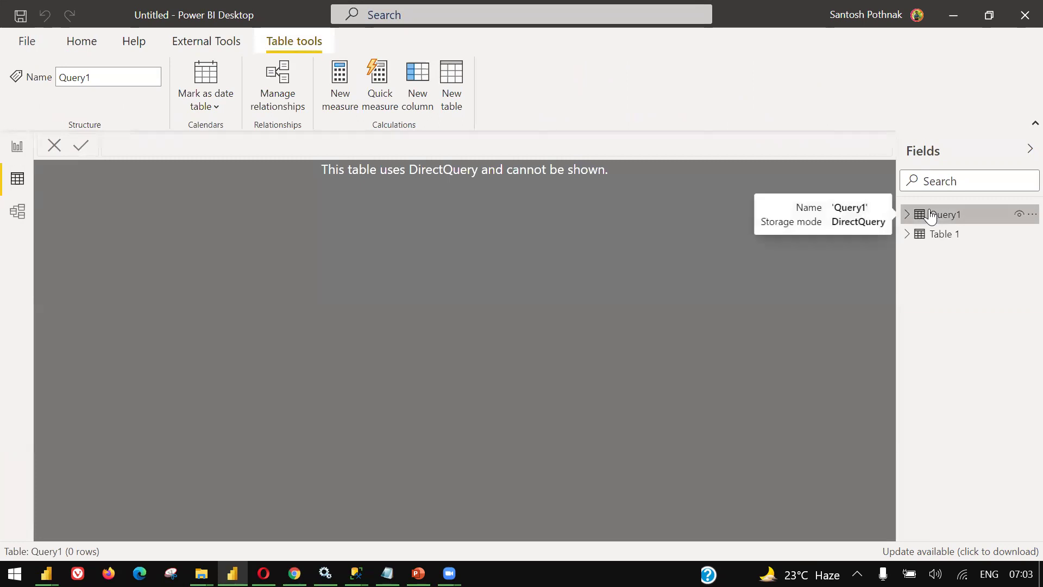
left_click(946, 234)
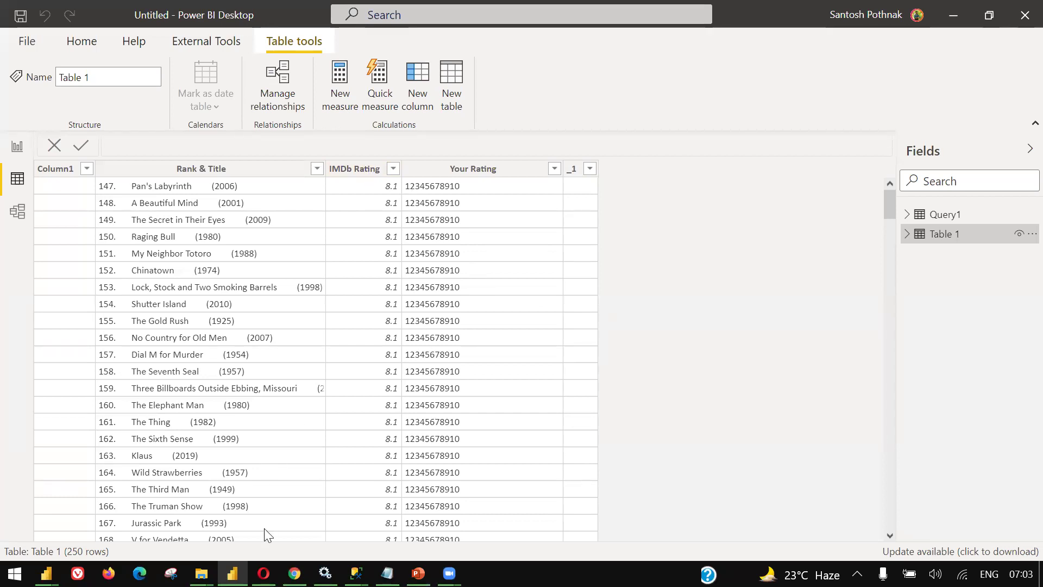
left_click(263, 573)
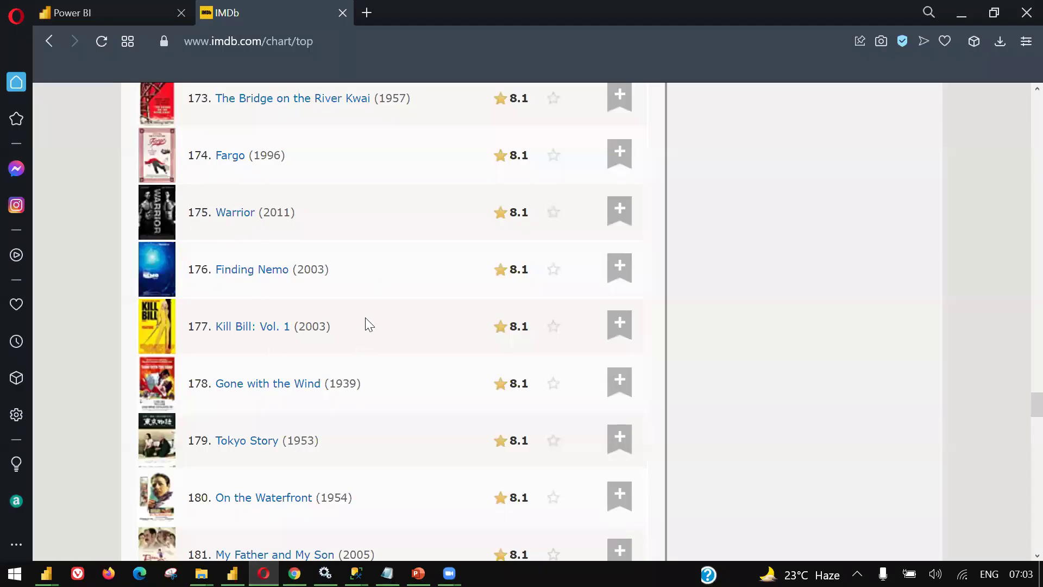
left_click(960, 18)
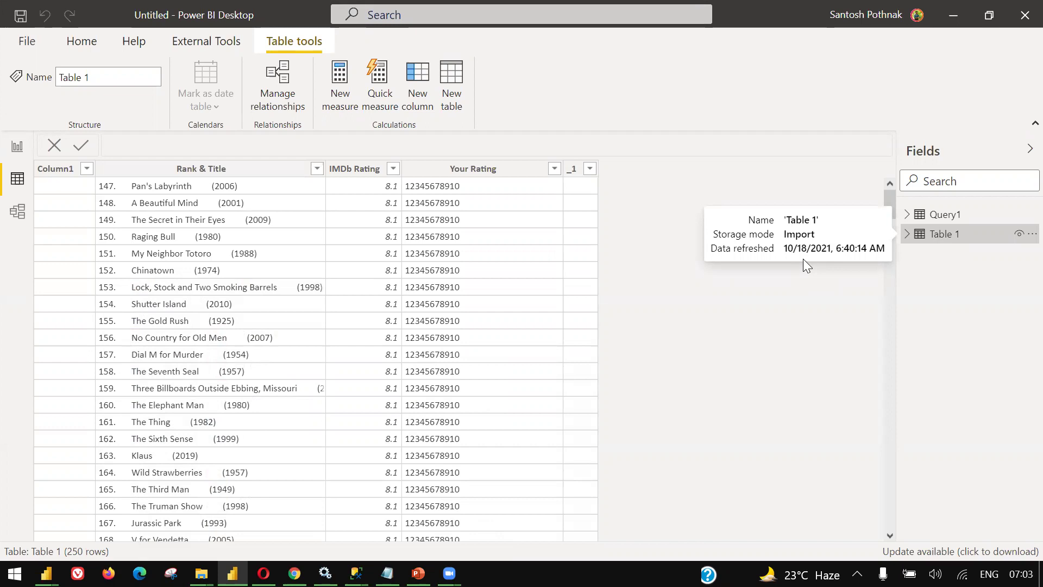
- Select Query1 again and review its DimCustomer source query in SQL Server Management Studio before returning to Power BI Desktop
left_click(953, 222)
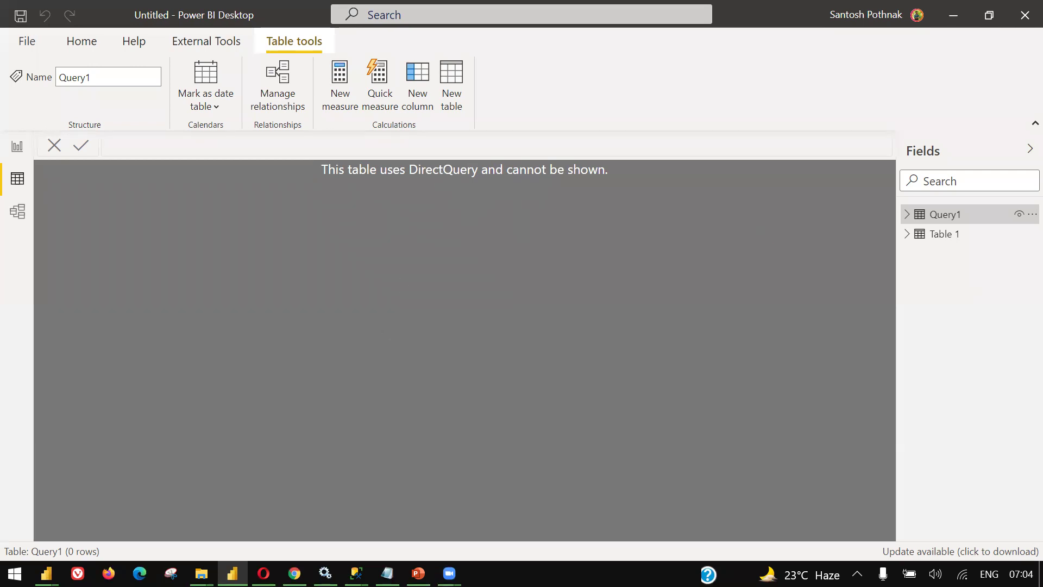
mouse_move(356, 573)
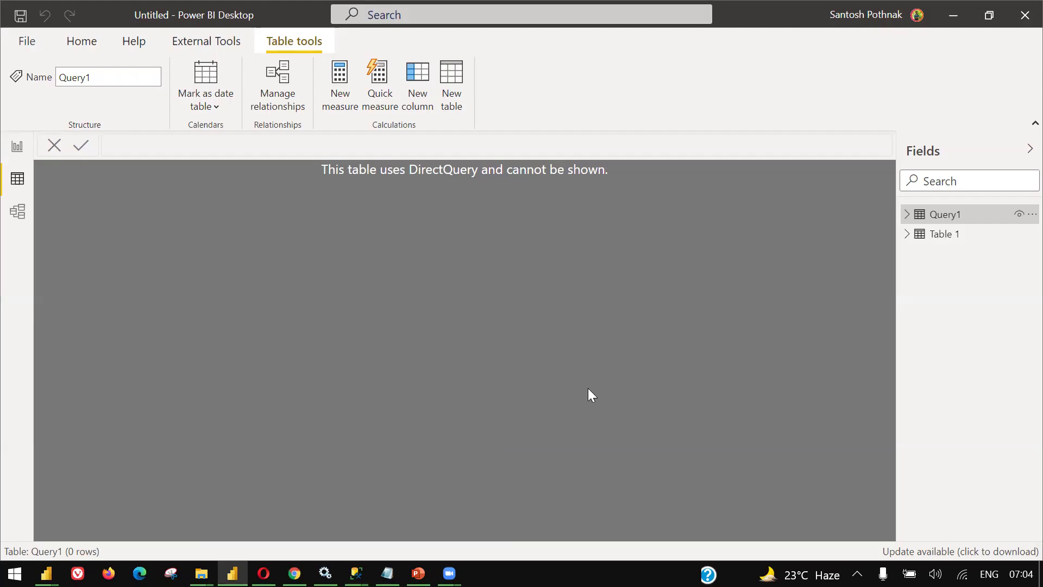
key("alt+Tab")
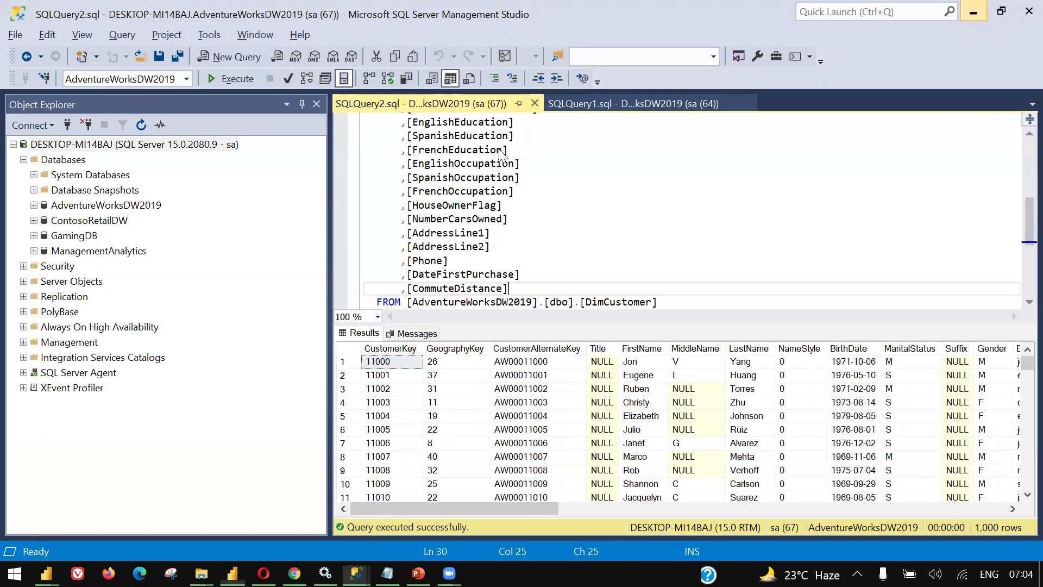
left_click(973, 13)
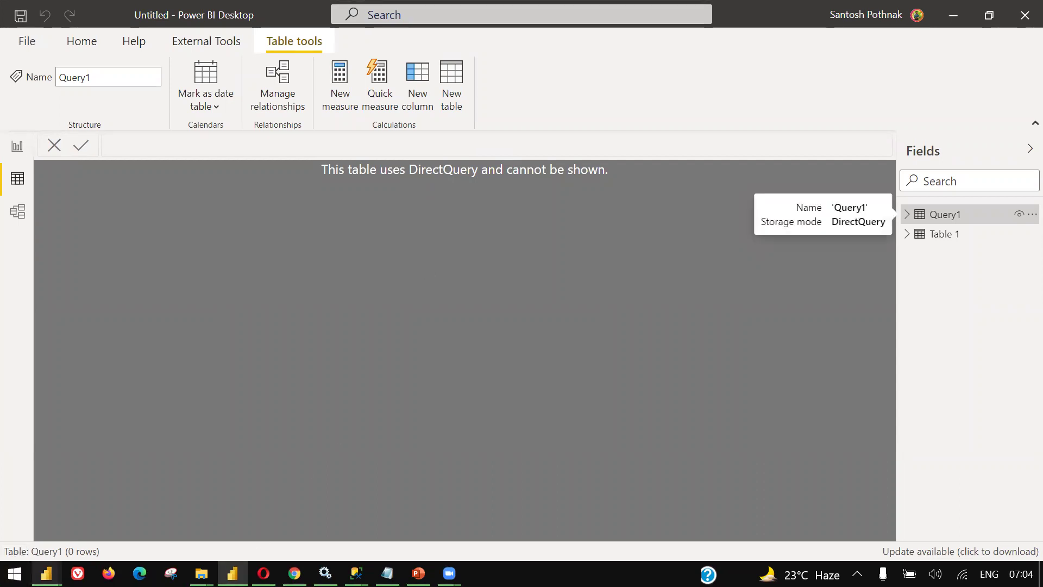
- Switch to the other Power BI file's Power Query Editor and close it with its pending queries applied
mouse_move(46, 573)
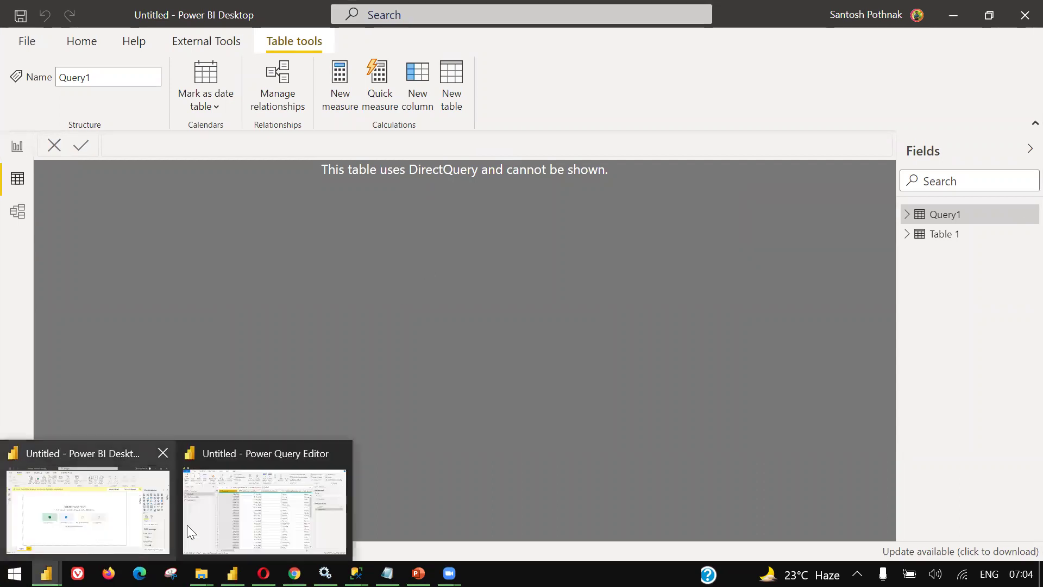
left_click(217, 511)
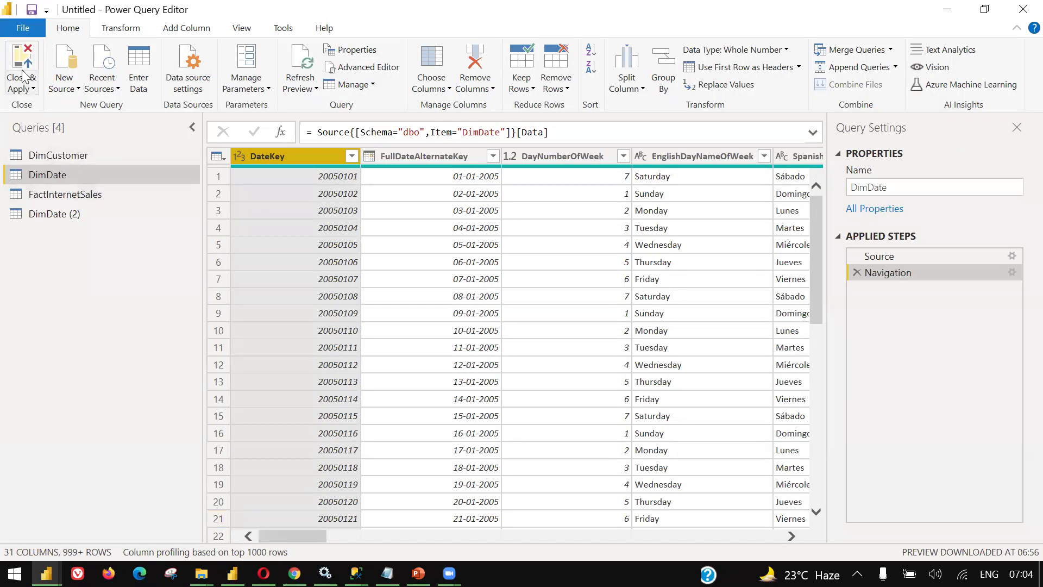
left_click(26, 89)
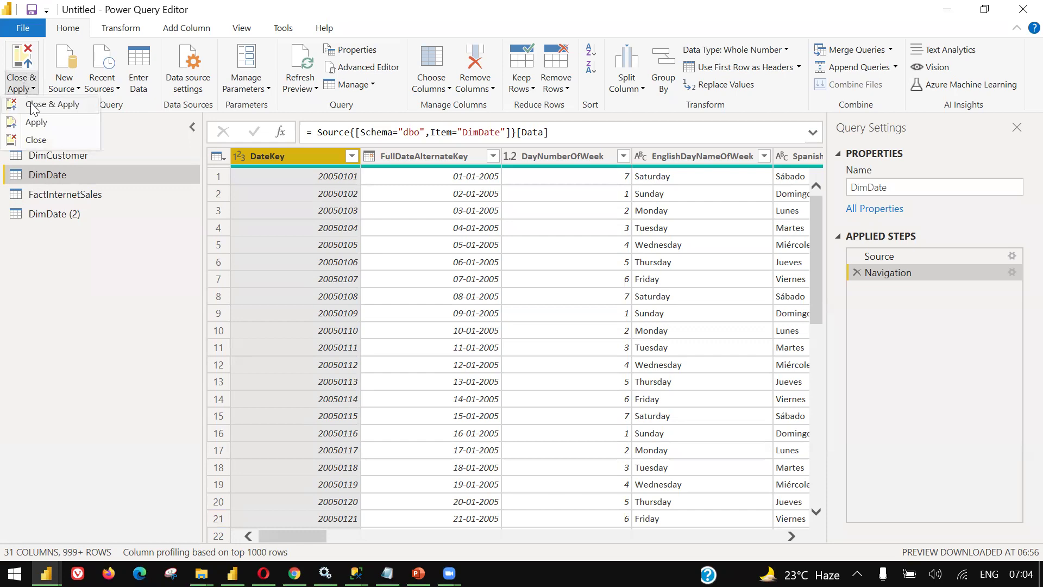
left_click(31, 105)
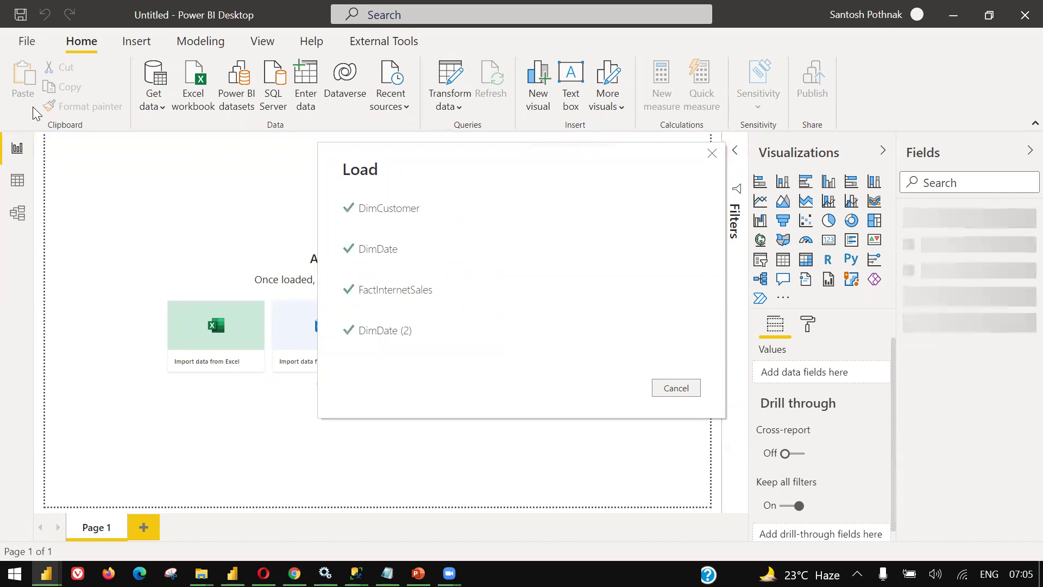
- Review the DimCustomer and DimDate tables in Data view, and look over the common data sources available for import
left_click(22, 182)
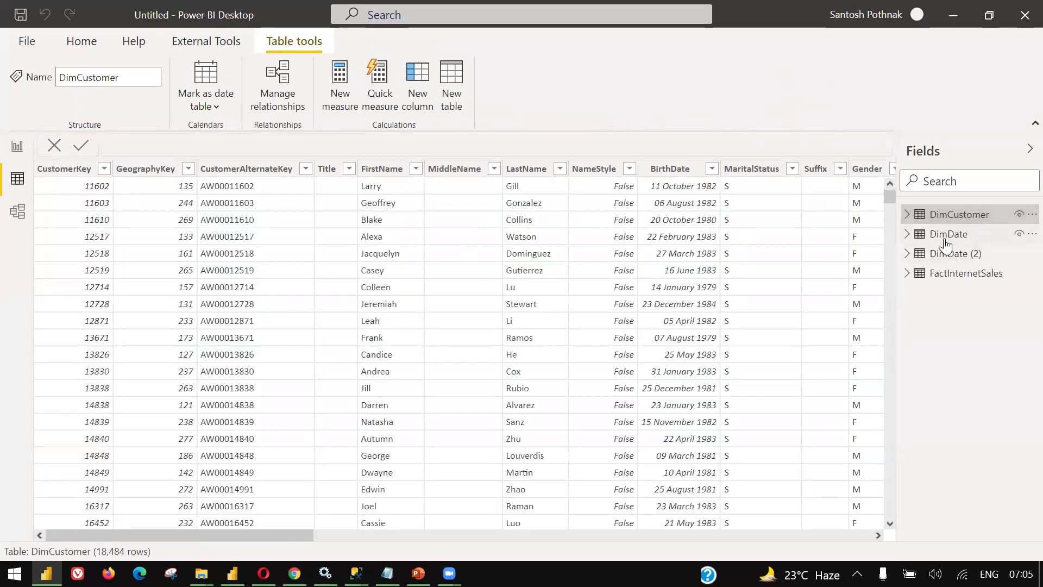
left_click(945, 244)
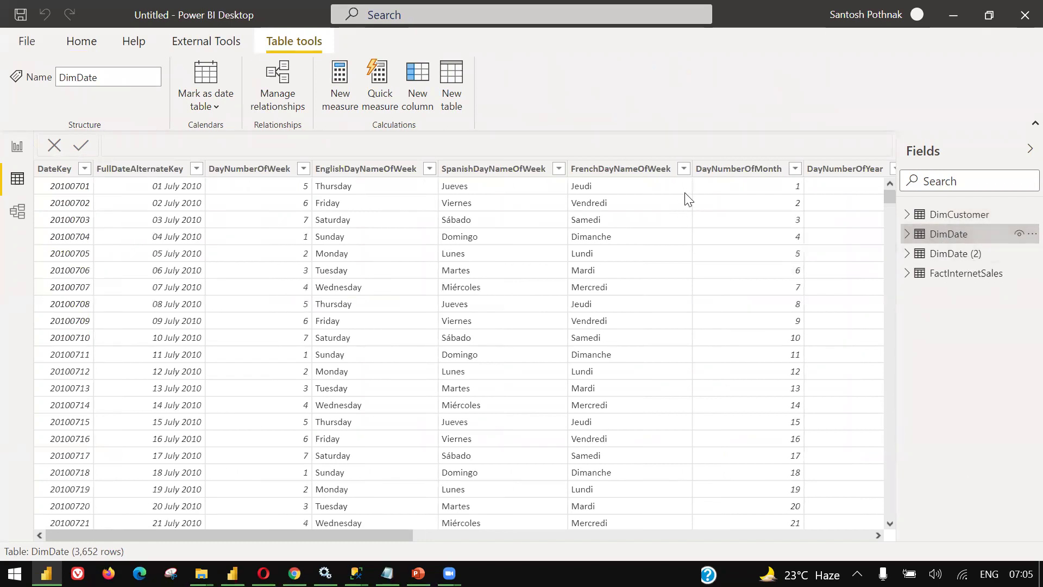
left_click(98, 39)
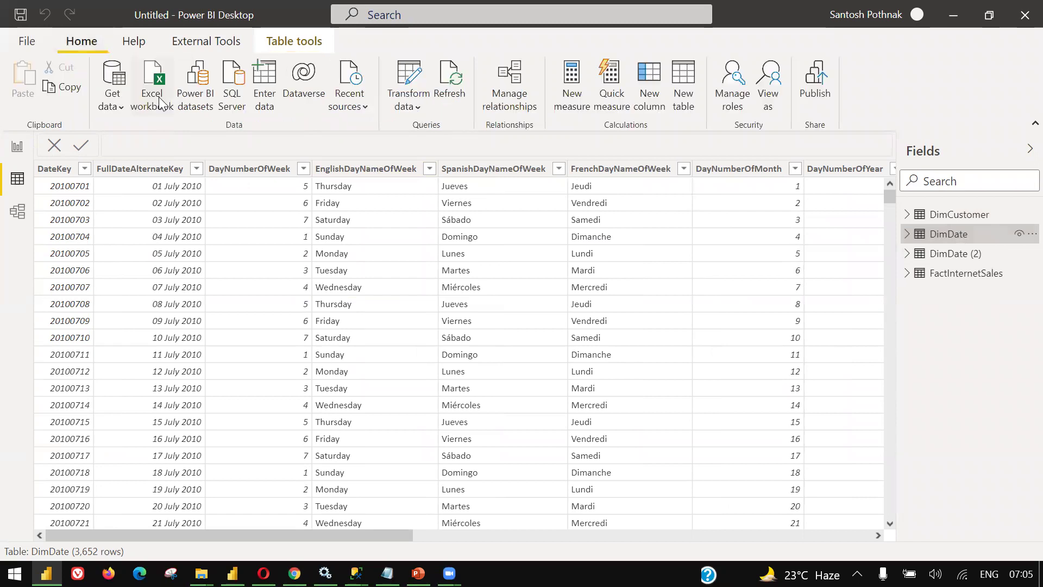
left_click(119, 99)
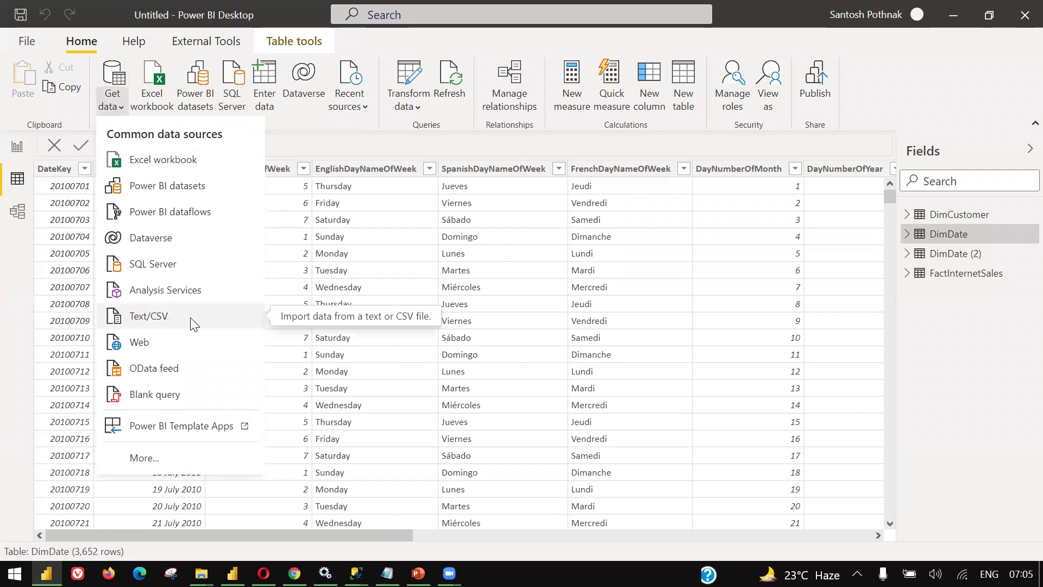
left_click(906, 116)
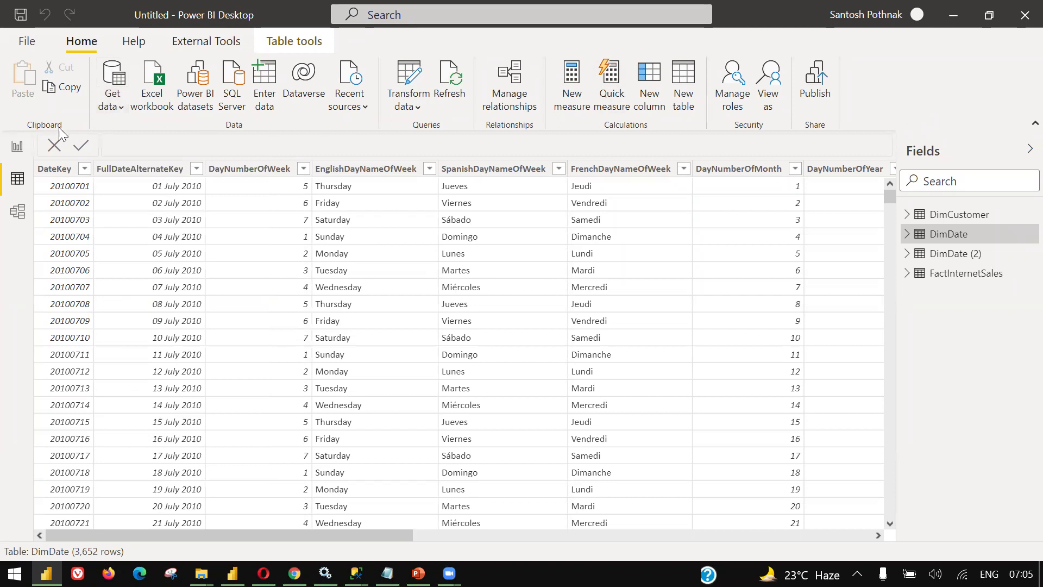
- Compare the imported DimDate table with the DirectQuery table Query1 in the other Power BI Desktop window
left_click(13, 150)
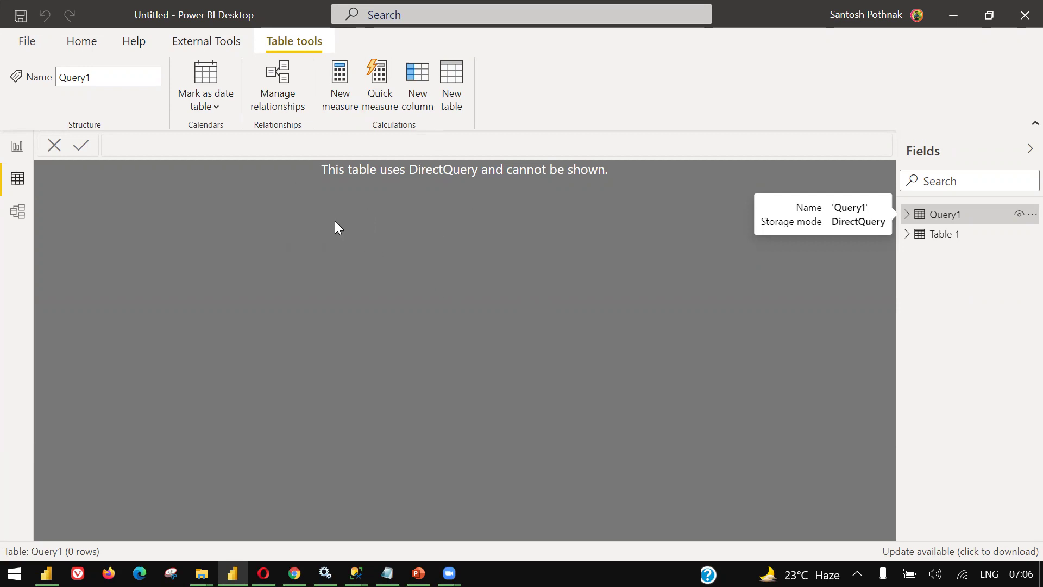
key("alt+Tab")
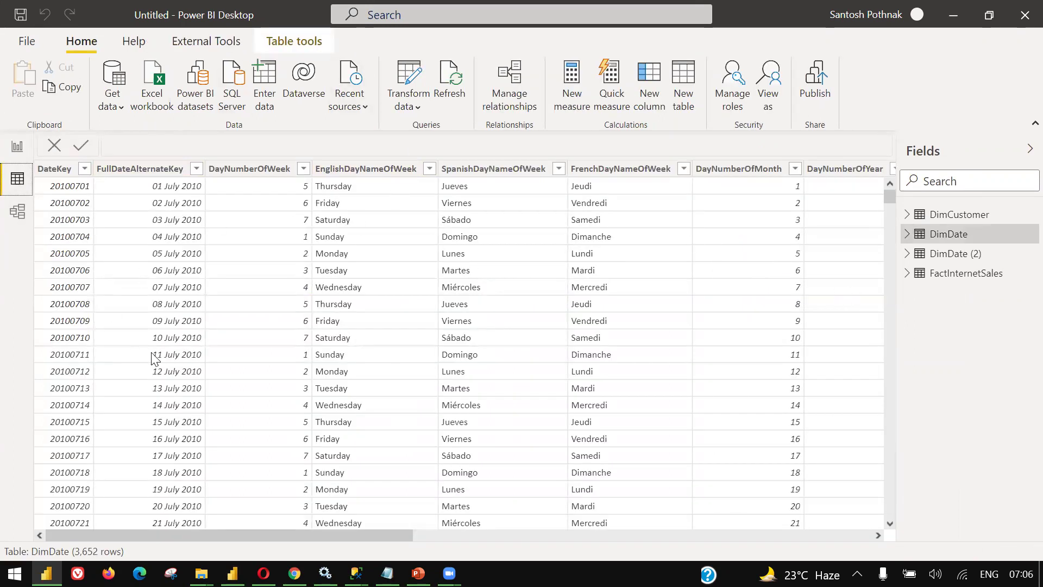
key("alt+Tab")
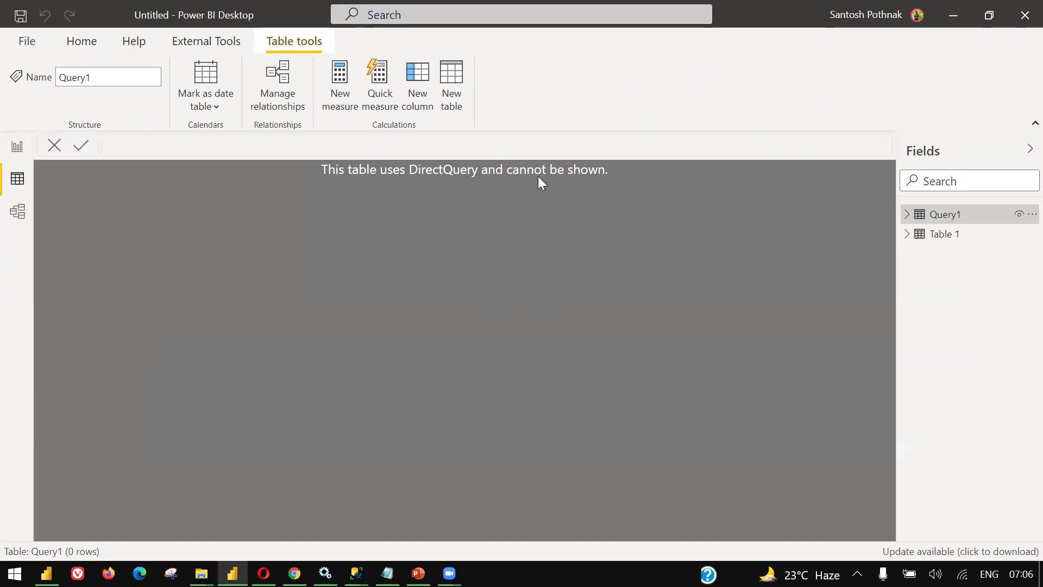
mouse_move(985, 219)
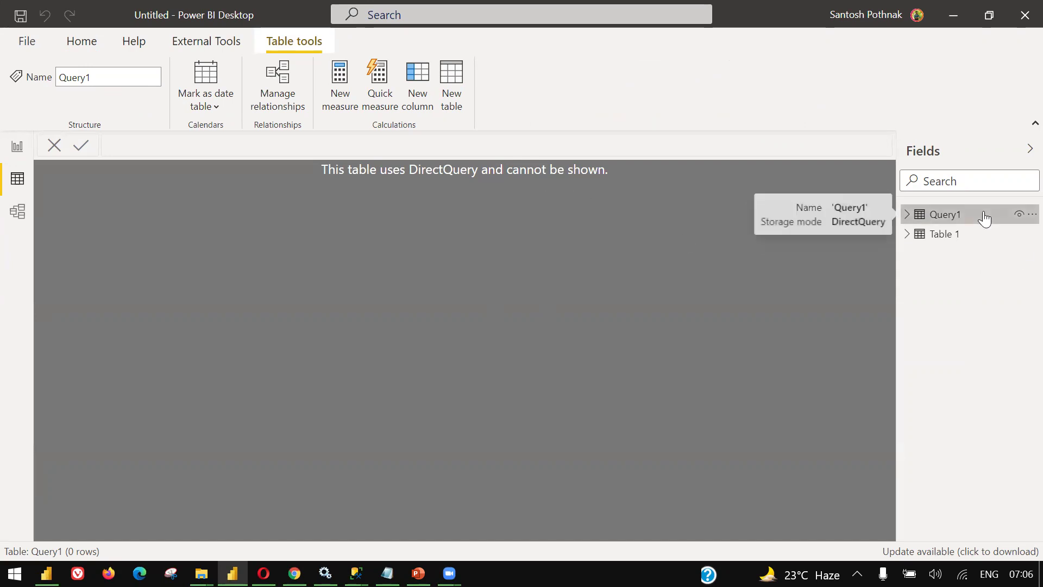
- Switch to SQL Server Management Studio and add "w" after [DimCustomer] in the query's FROM line
key("alt+Tab")
key("Tab")
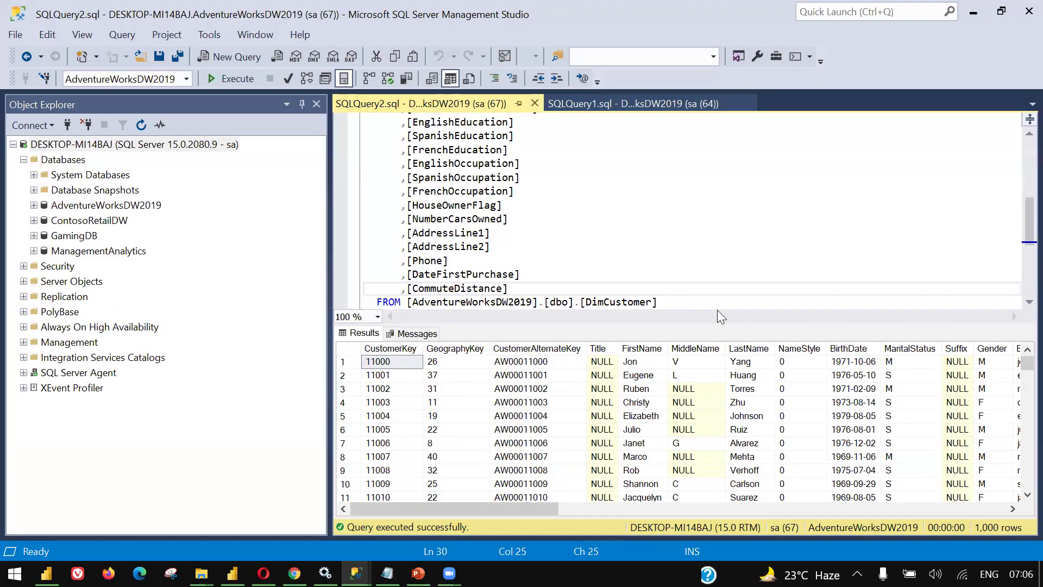
left_click(717, 306)
type("w")
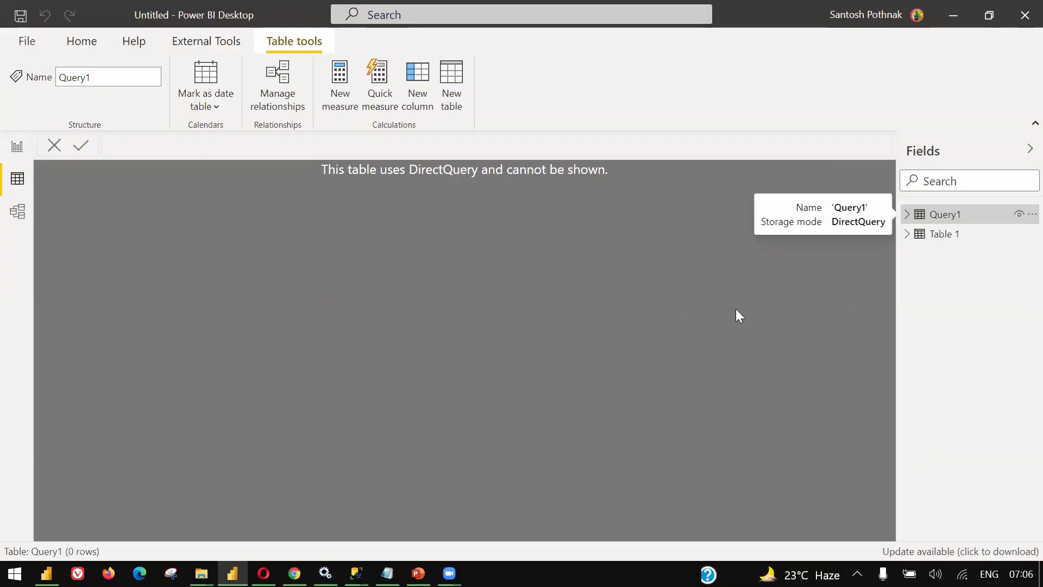
- Show the report canvas of the file containing Query1, and go back to the DimCustomer query in SQL Server Management Studio
left_click(18, 151)
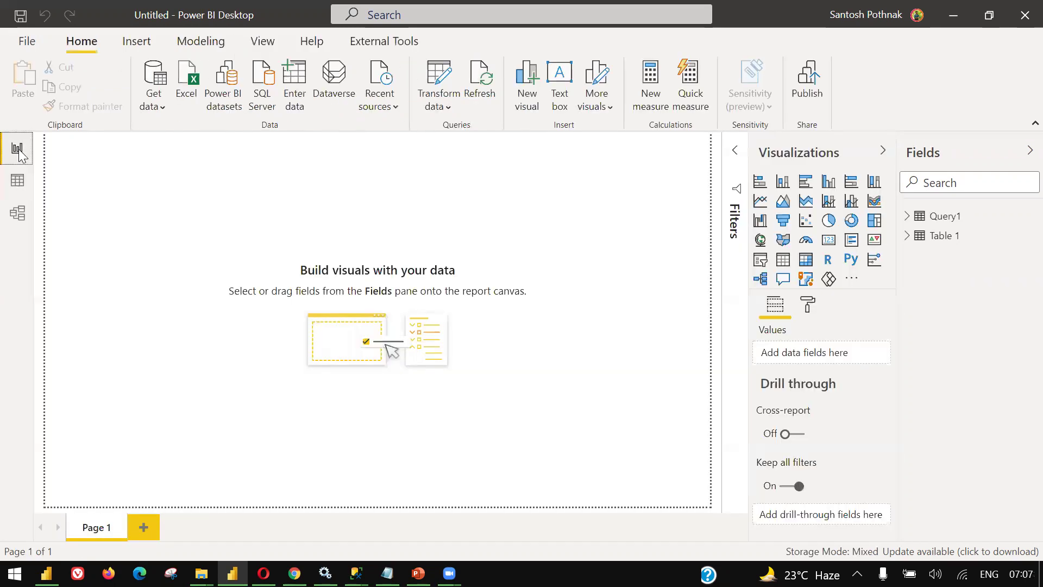
key("alt+Tab")
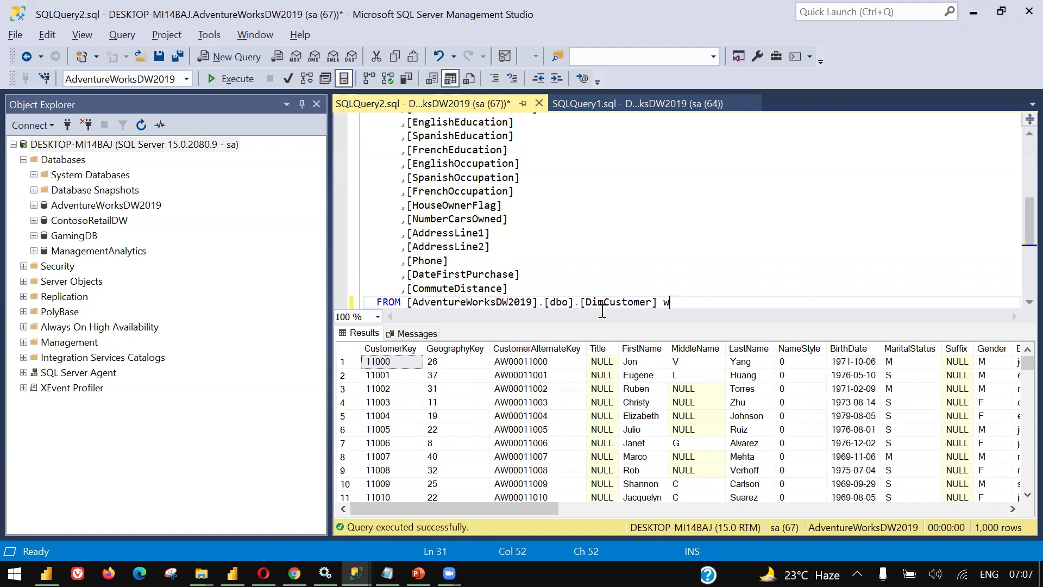
- Switch to PowerPoint, start the slide show from slide 17, "Understanding Query Editor", and advance to the following slide
key("alt+Tab")
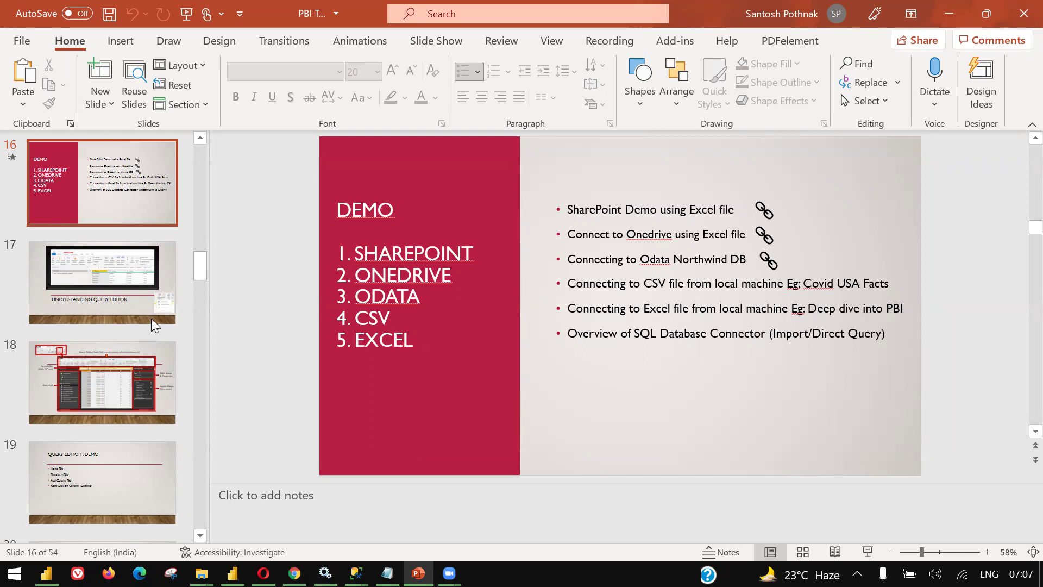
left_click(124, 303)
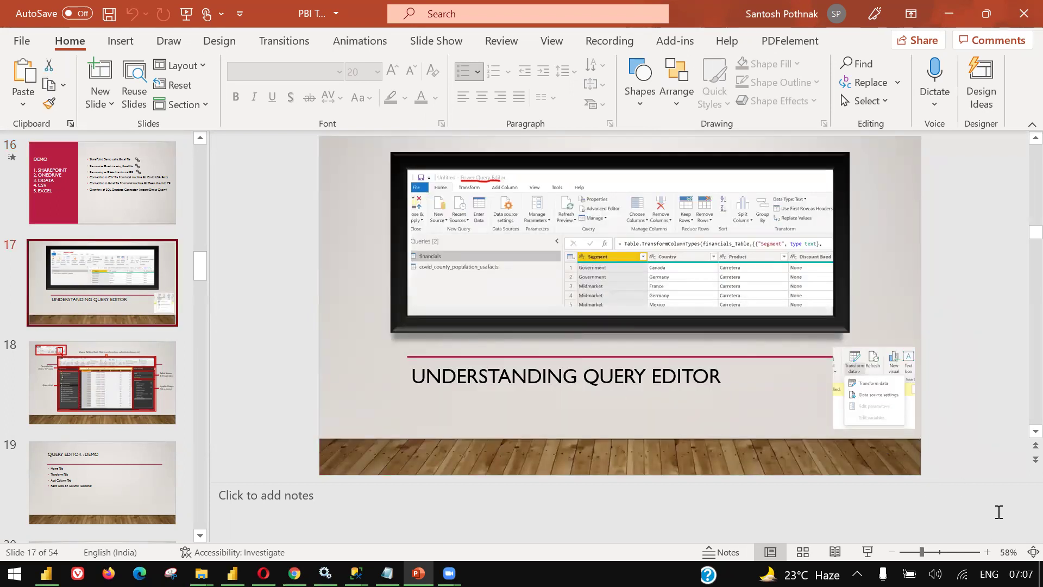
key("shift+F5")
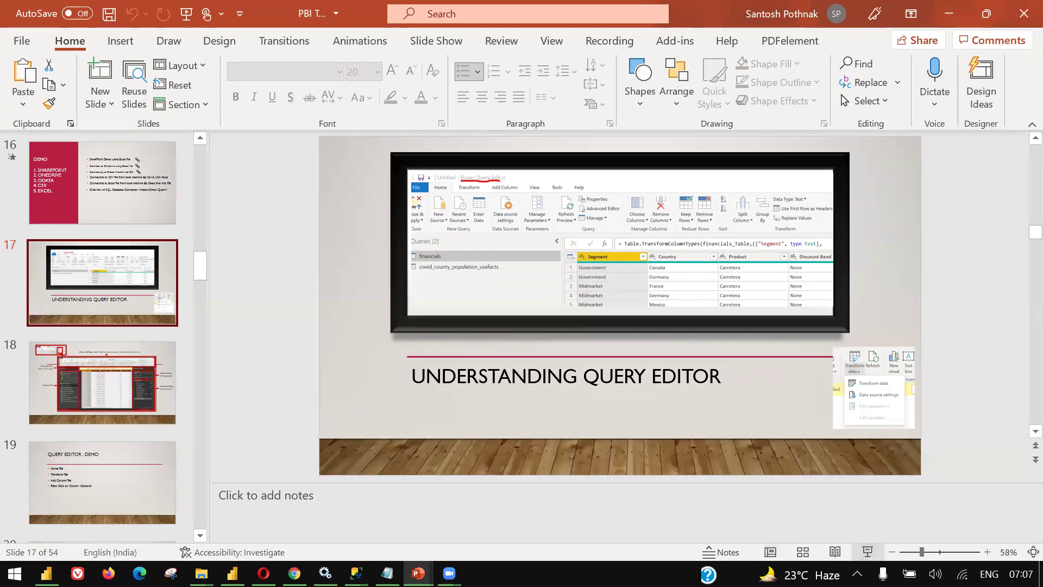
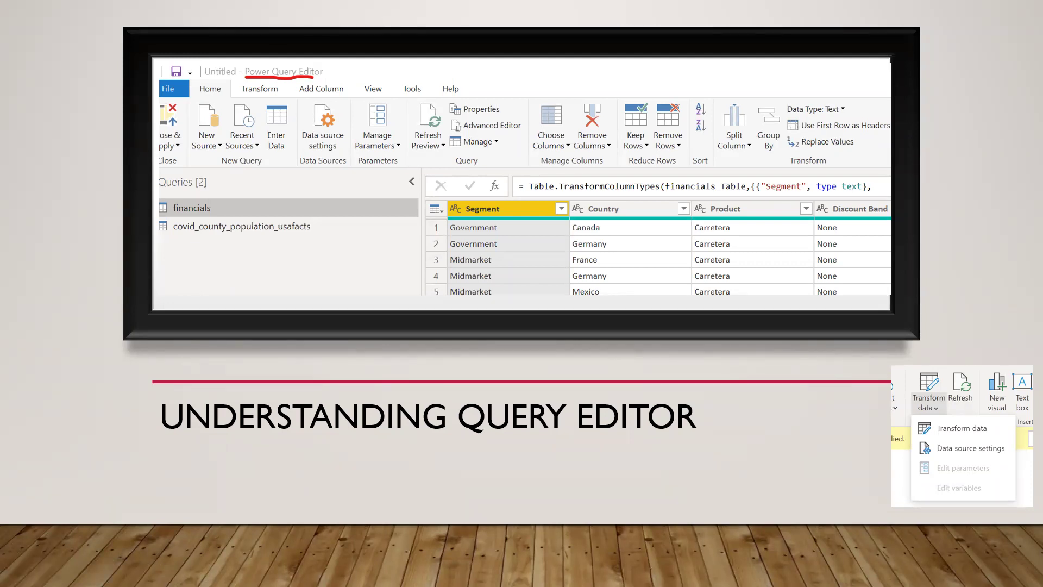
key("Right")
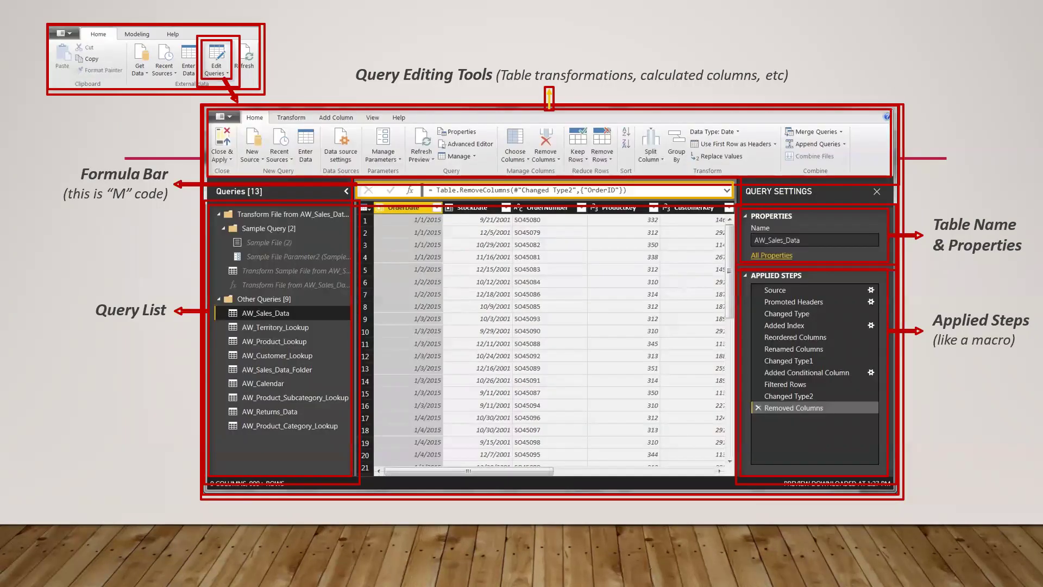
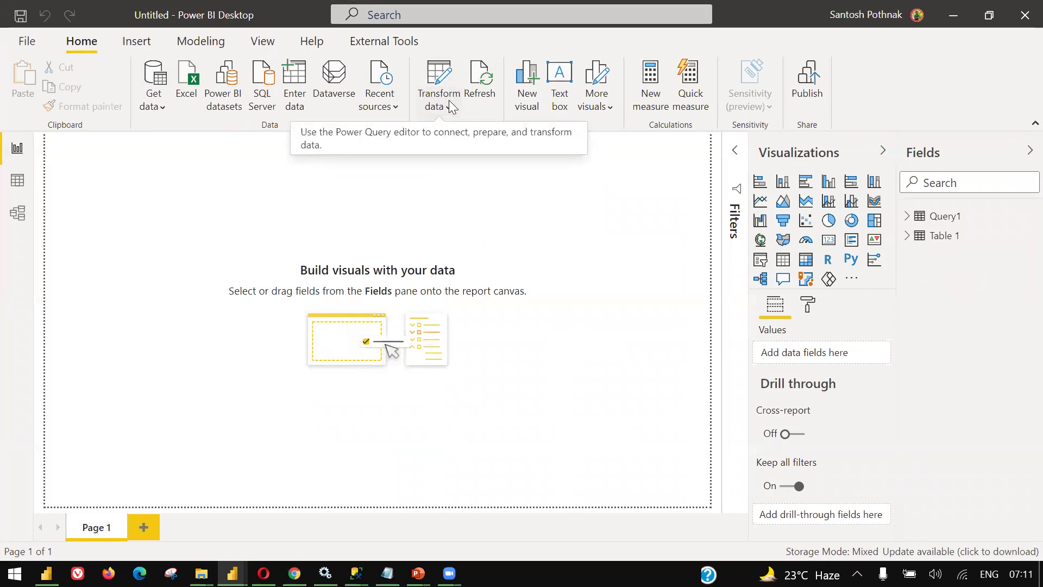
- Compare the slide's Edit Queries command with Transform data in Power BI Desktop, ending on the Query Editor layout slide
key("alt+Tab")
key("alt+Tab")
key("alt+Tab")
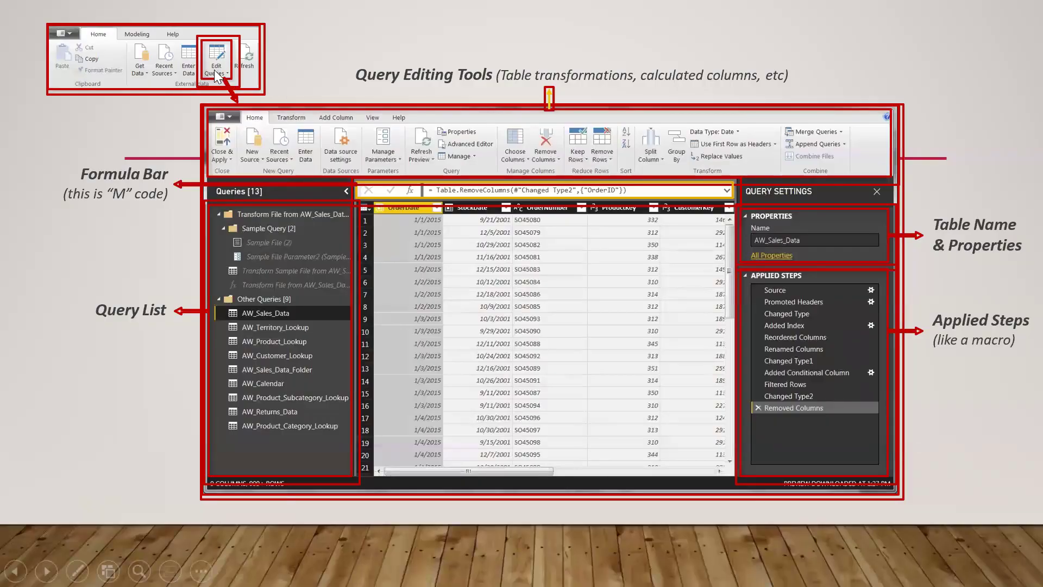
key("alt+Tab")
key("alt+Tab")
key("alt+Tab")
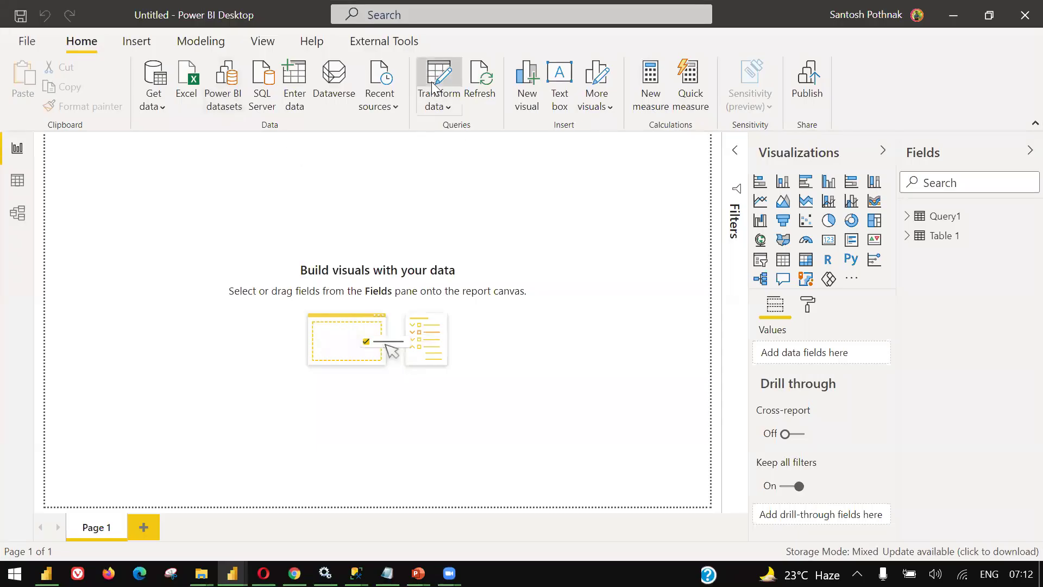
key("alt+Tab")
key("alt+Tab")
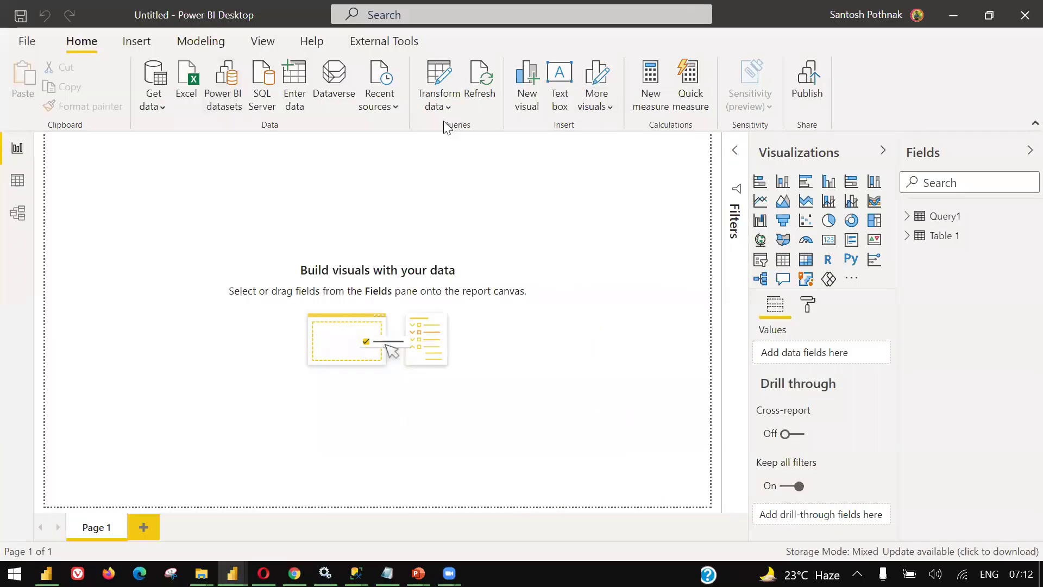
key("alt+Tab")
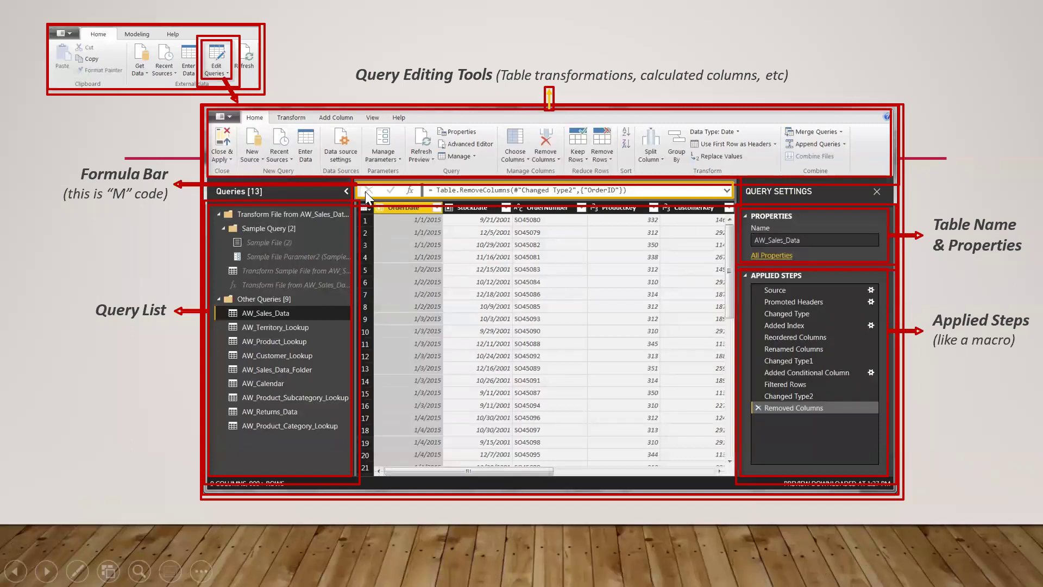
- Switch to Power BI Desktop and open the Power Query Editor for the file containing Query1 and Table 1
key("alt+Tab")
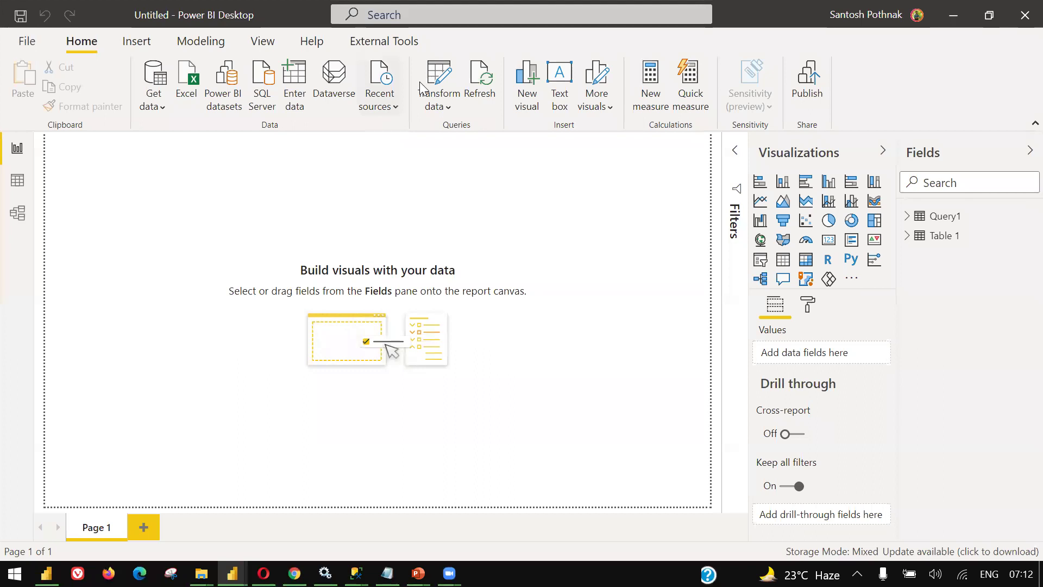
left_click(437, 73)
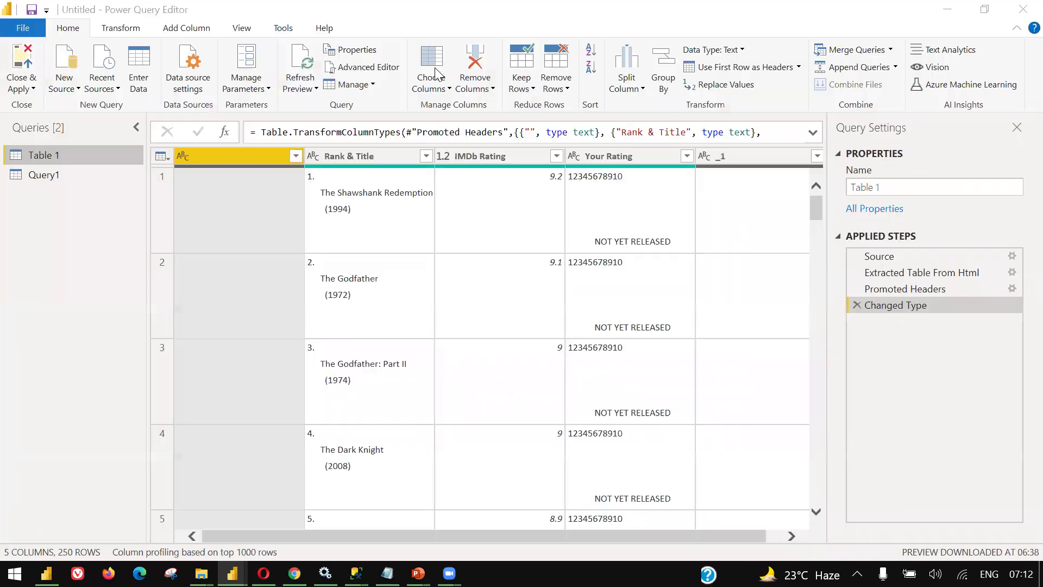
key("alt+Tab")
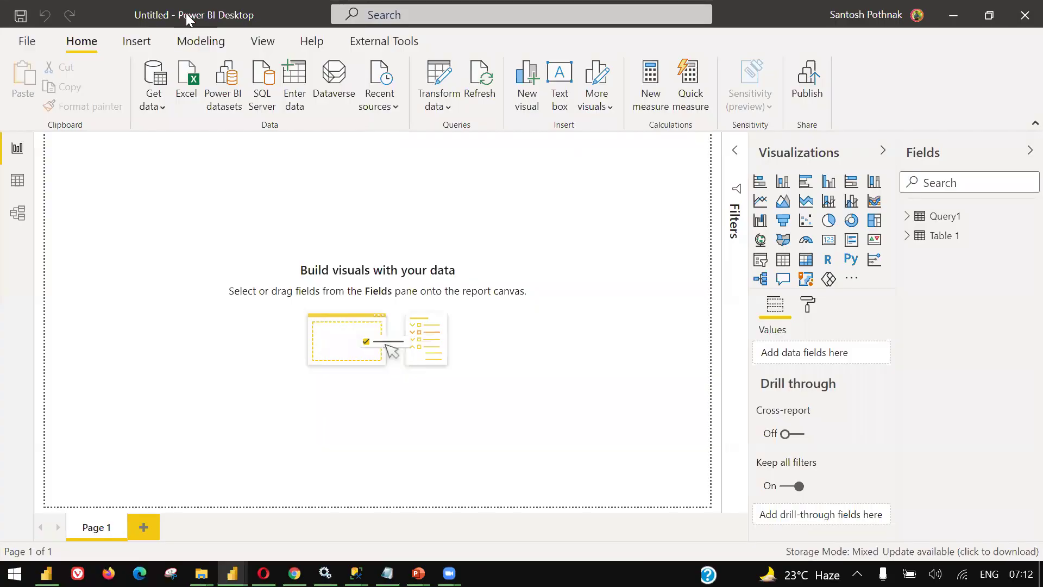
key("alt+Tab")
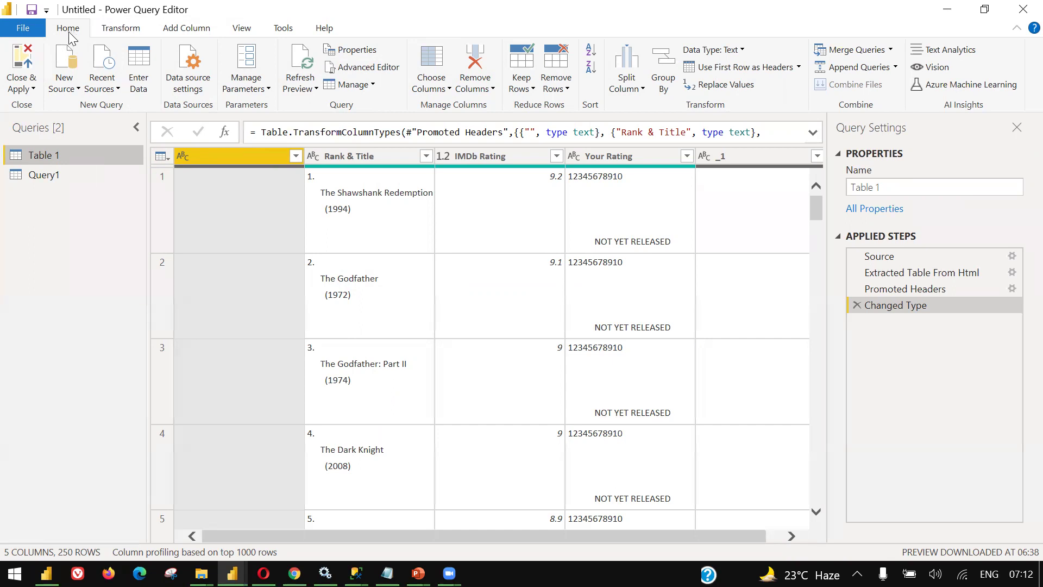
- Look through the Transform, Add Column, View, Tools and Help command sets of the Power Query Editor, ending on the Home commands
left_click(100, 34)
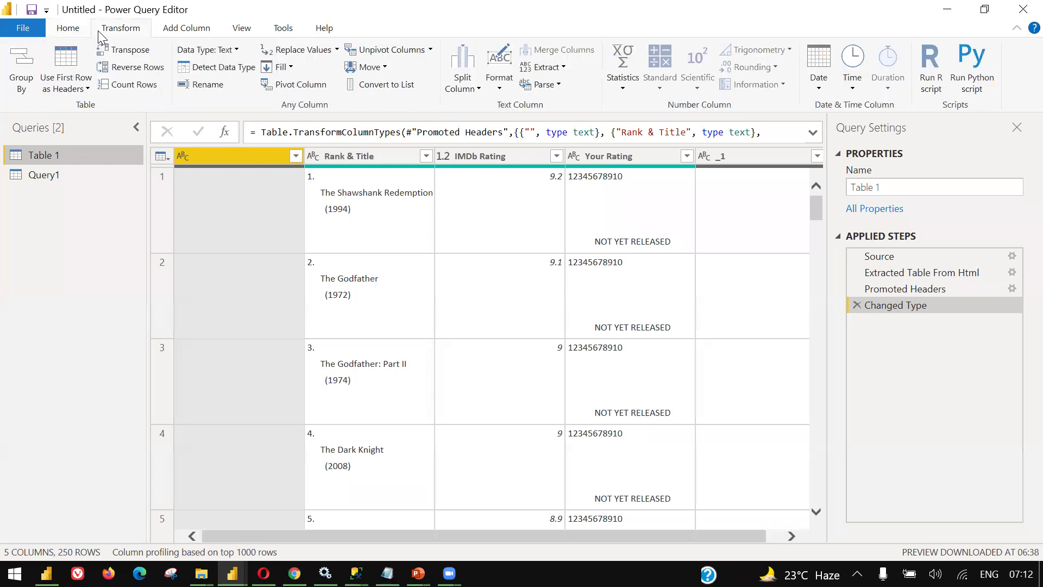
left_click(168, 32)
left_click(242, 33)
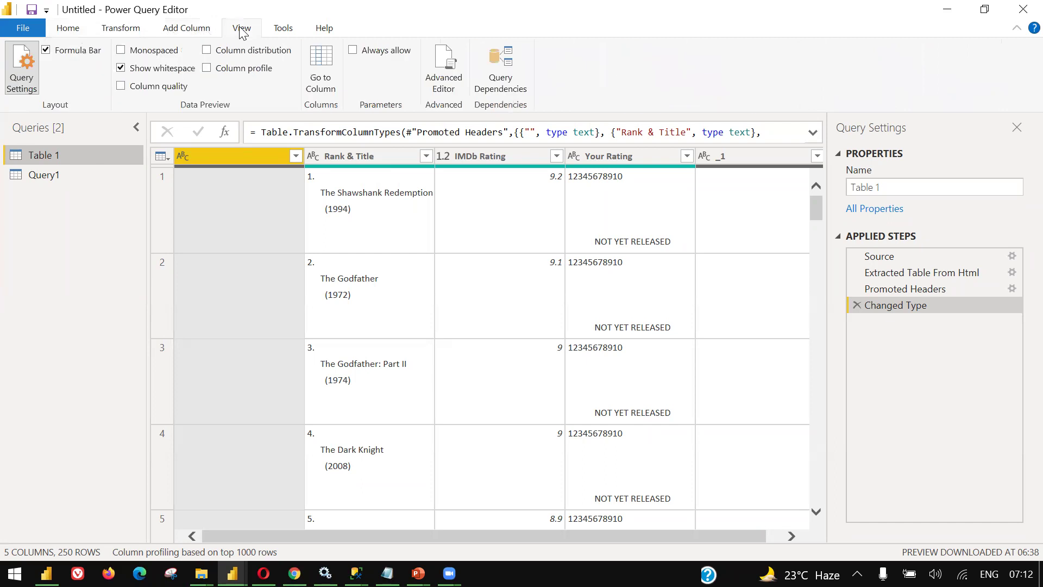
left_click(284, 33)
left_click(321, 33)
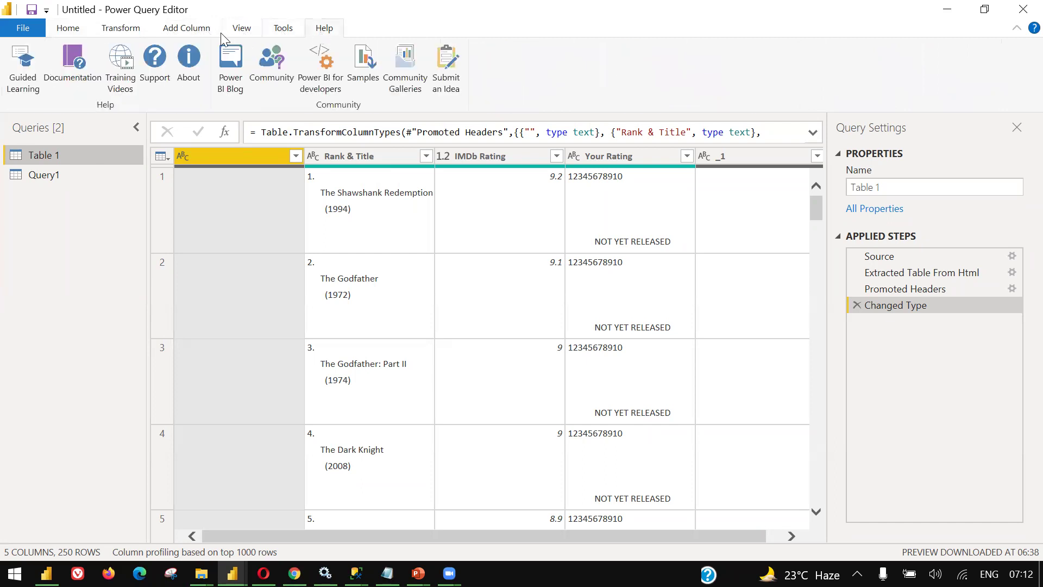
left_click(76, 32)
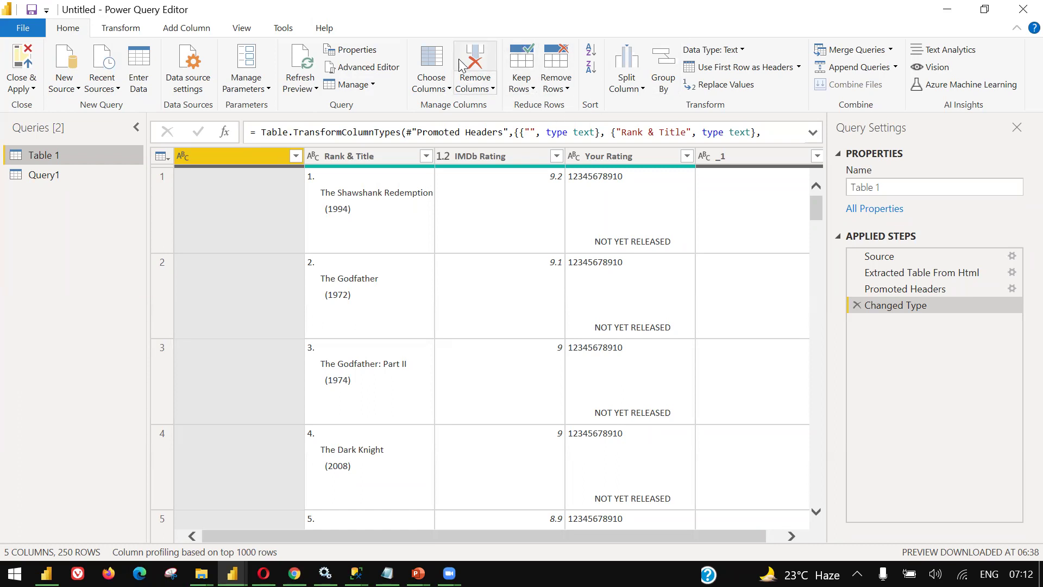
left_click(130, 32)
left_click(85, 29)
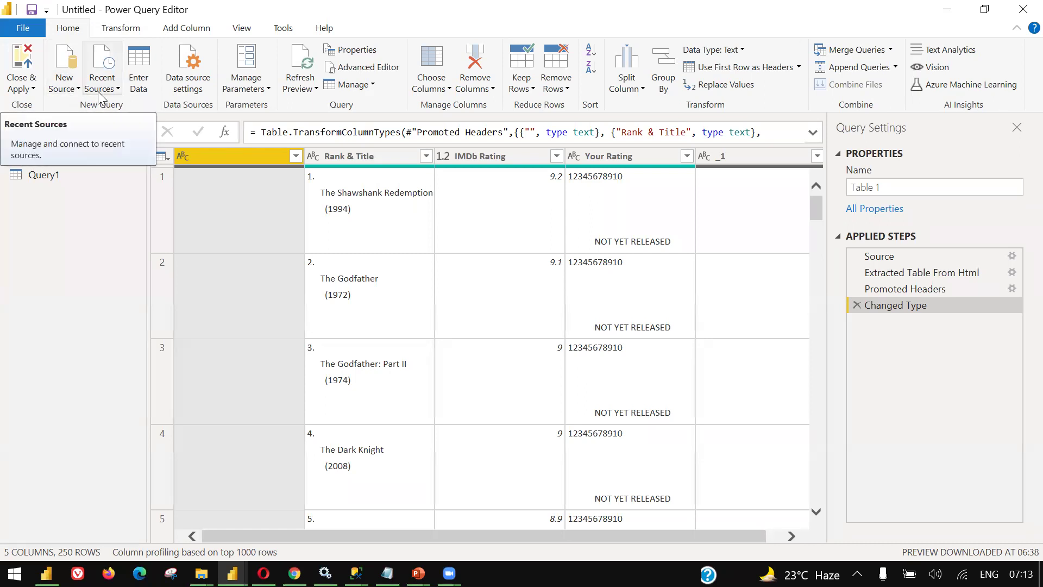
- Browse the full list of data connectors for a new source without connecting, and view the recent sources
left_click(61, 89)
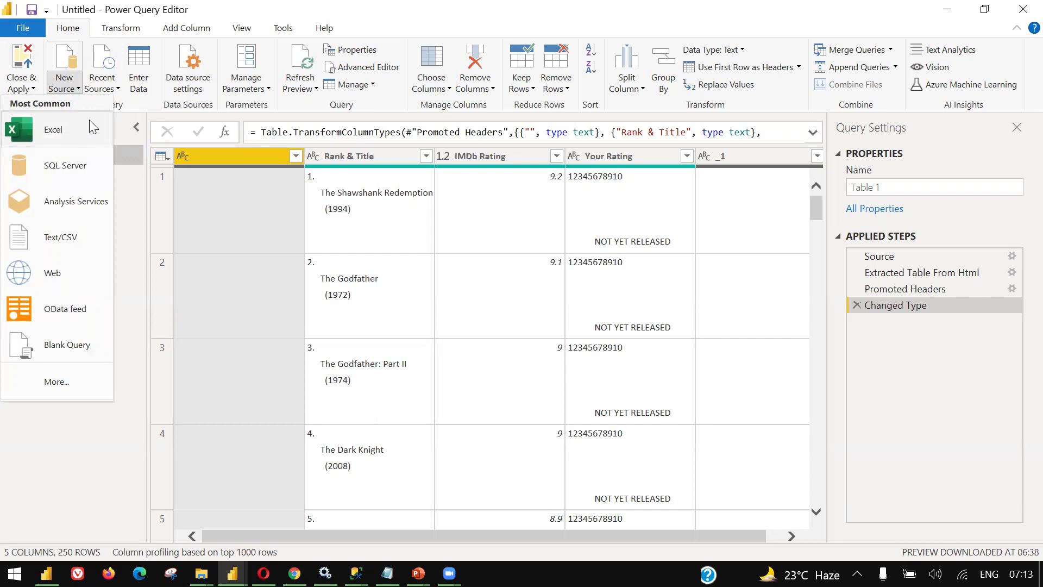
left_click(55, 387)
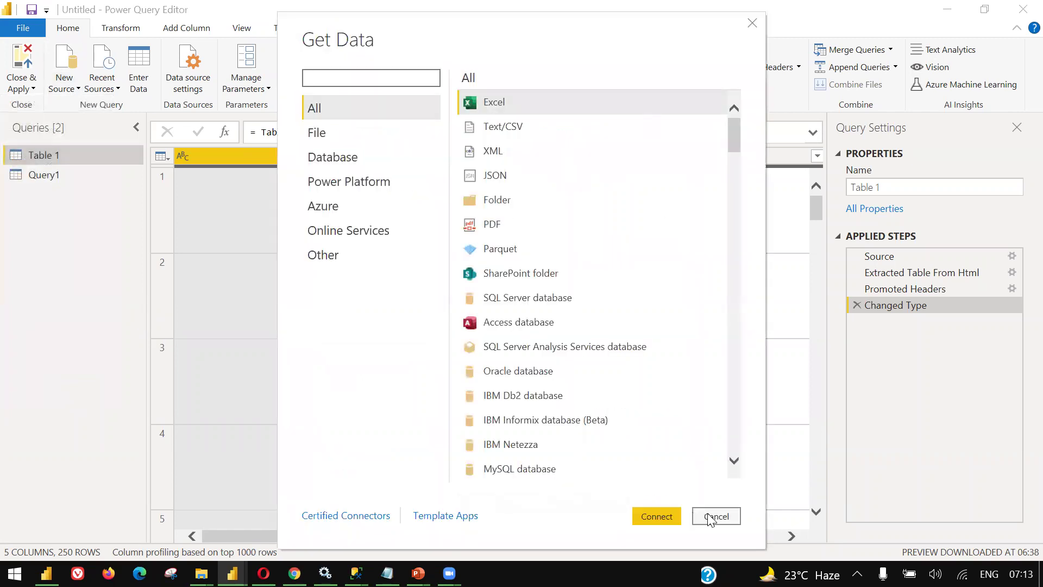
left_click(709, 519)
left_click(691, 516)
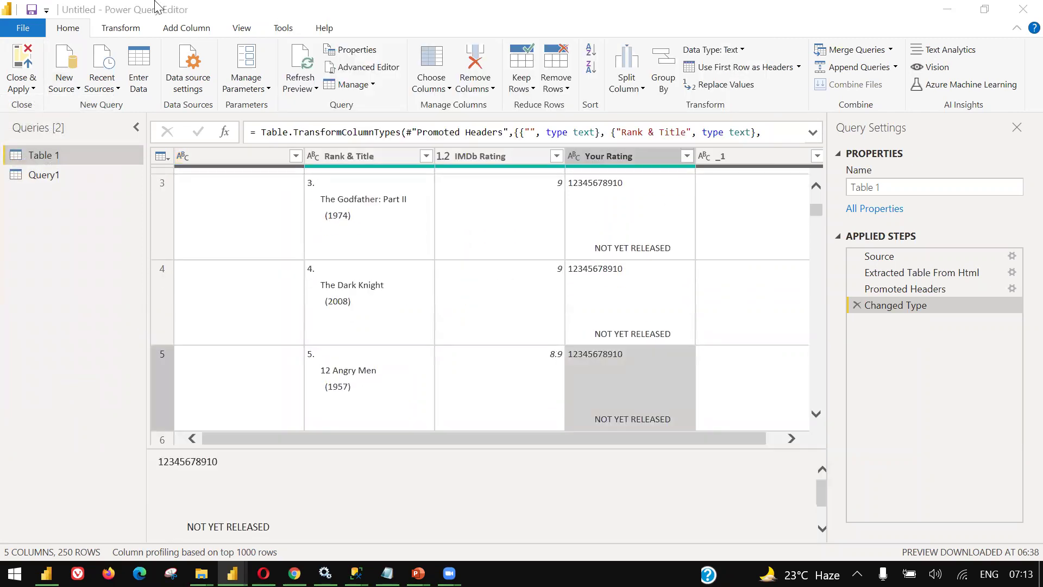
left_click(113, 100)
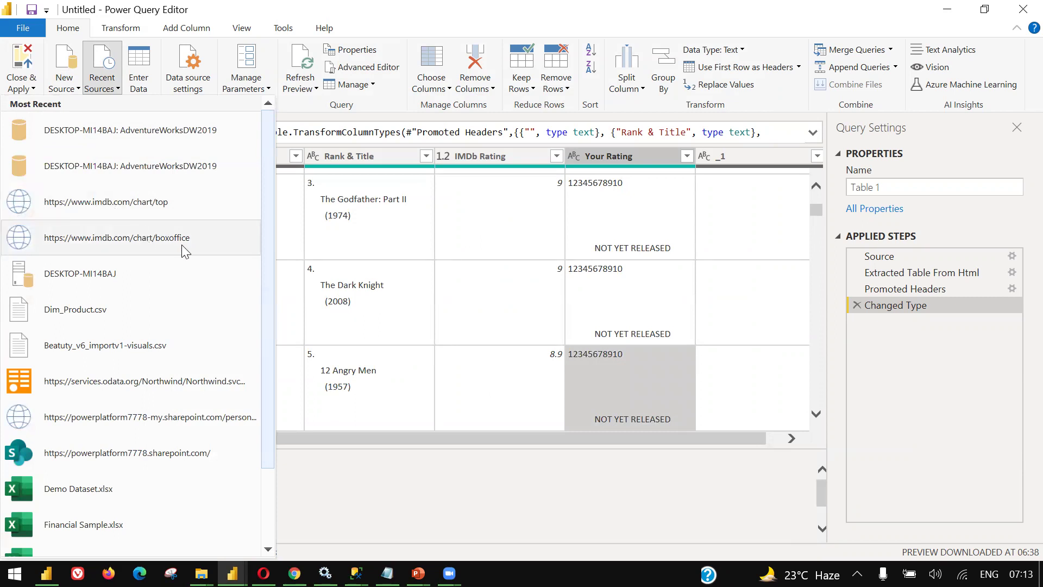
left_click(92, 86)
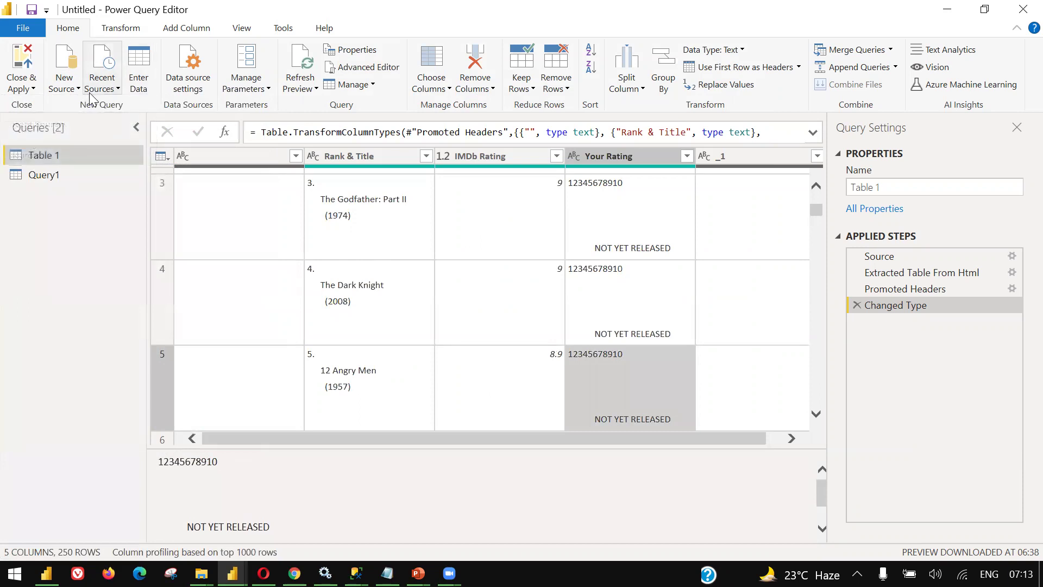
- Start a manually entered table with a first column named S.No holding the values 1, 2 and 3
left_click(136, 64)
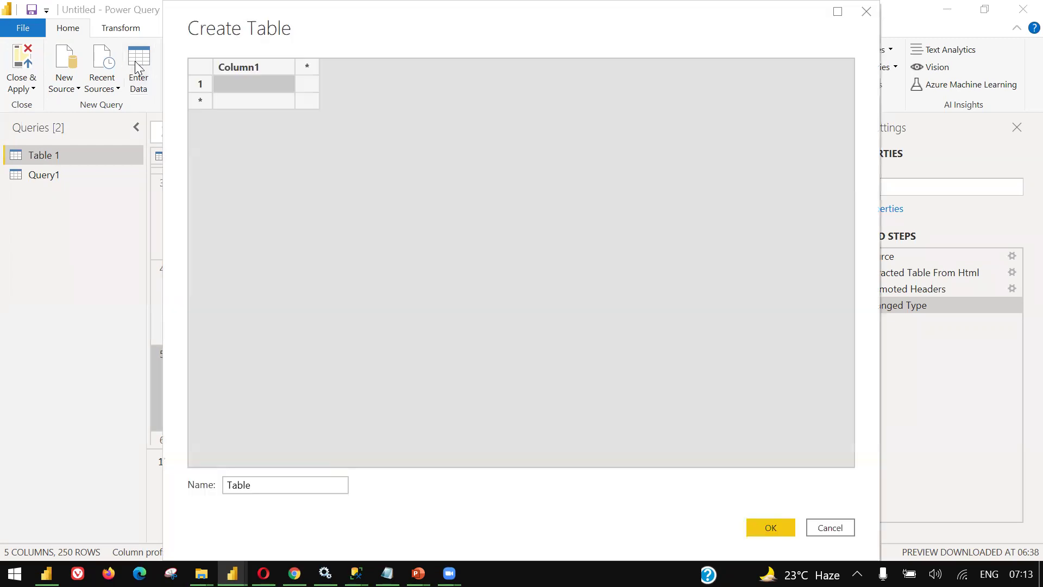
left_click(252, 91)
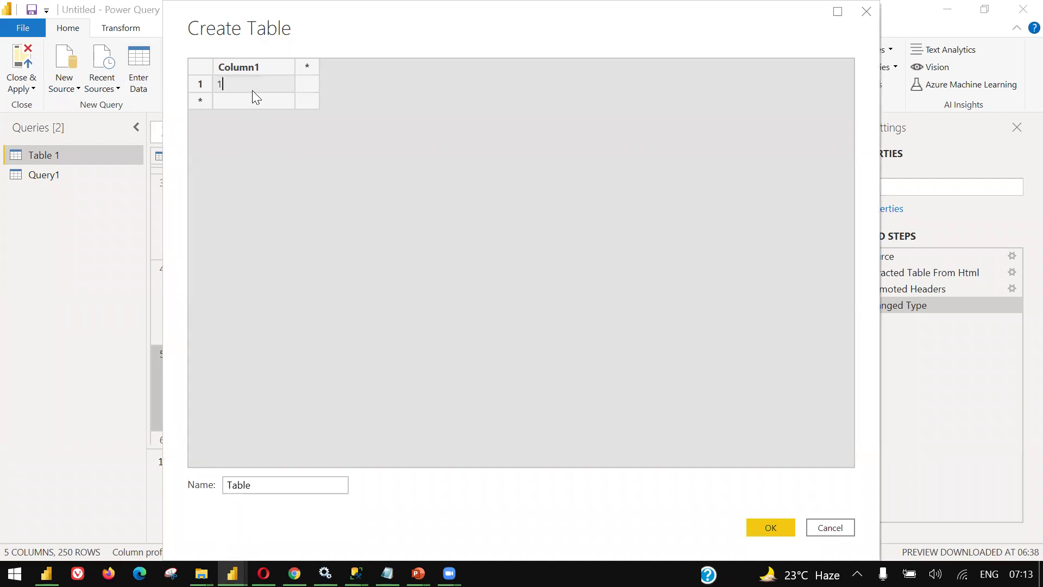
double_click(257, 73)
left_click(252, 72)
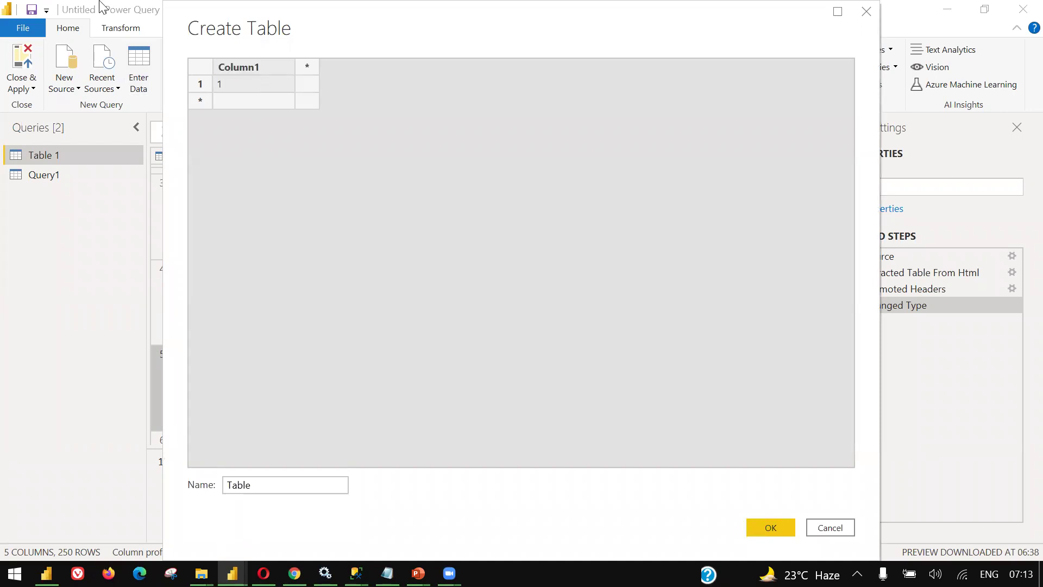
double_click(251, 72)
type("S.No")
left_click(226, 95)
type("2")
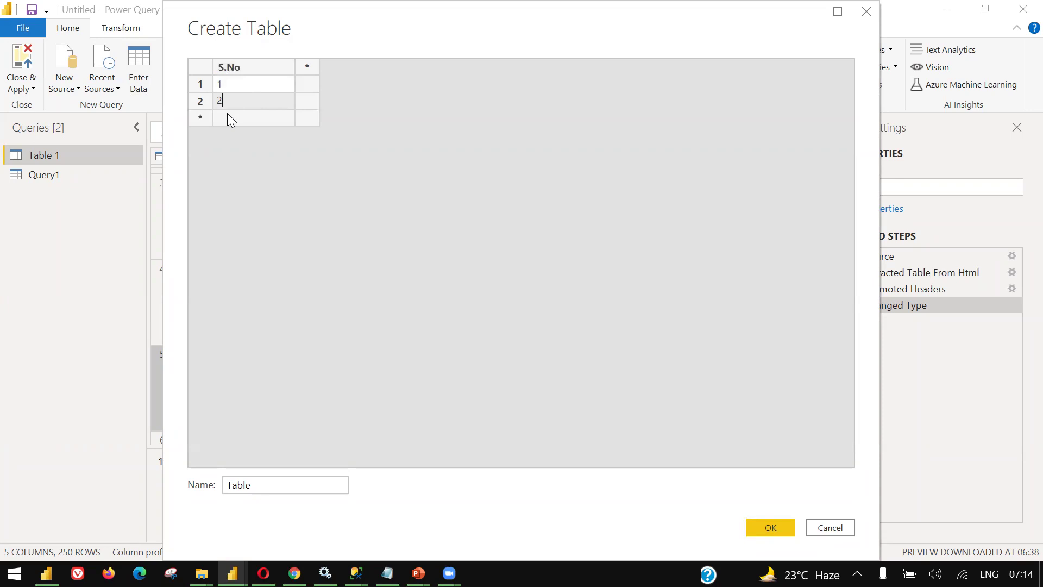
left_click(227, 113)
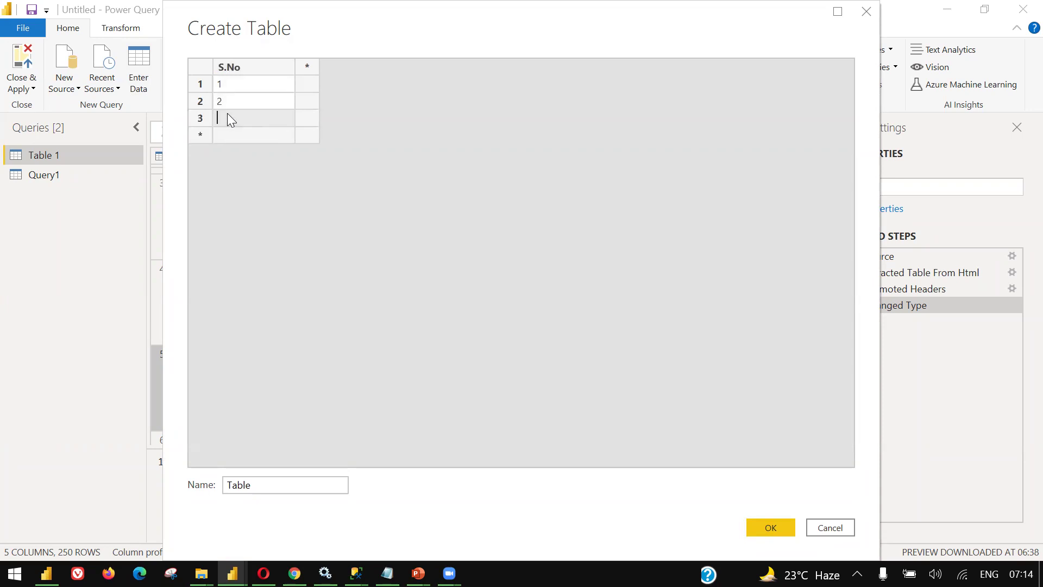
- Add a second column to the table and fill its three rows with people's first names
left_click(302, 84)
type("Santosh")
left_click(308, 107)
type("Raghav")
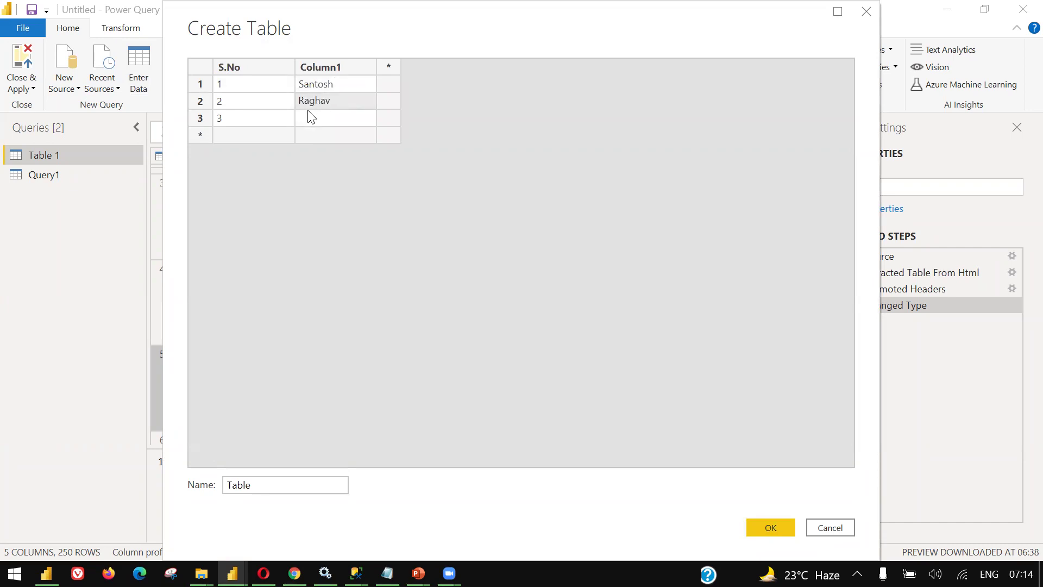
left_click(312, 119)
type("Lakshmi")
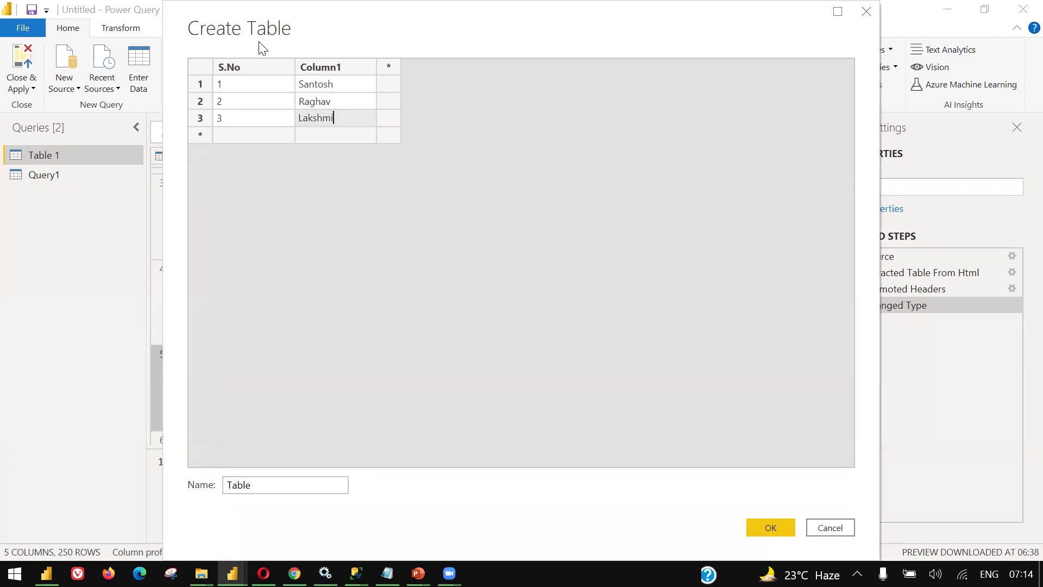
- Rename the second column as Name and create the table
left_click(358, 68)
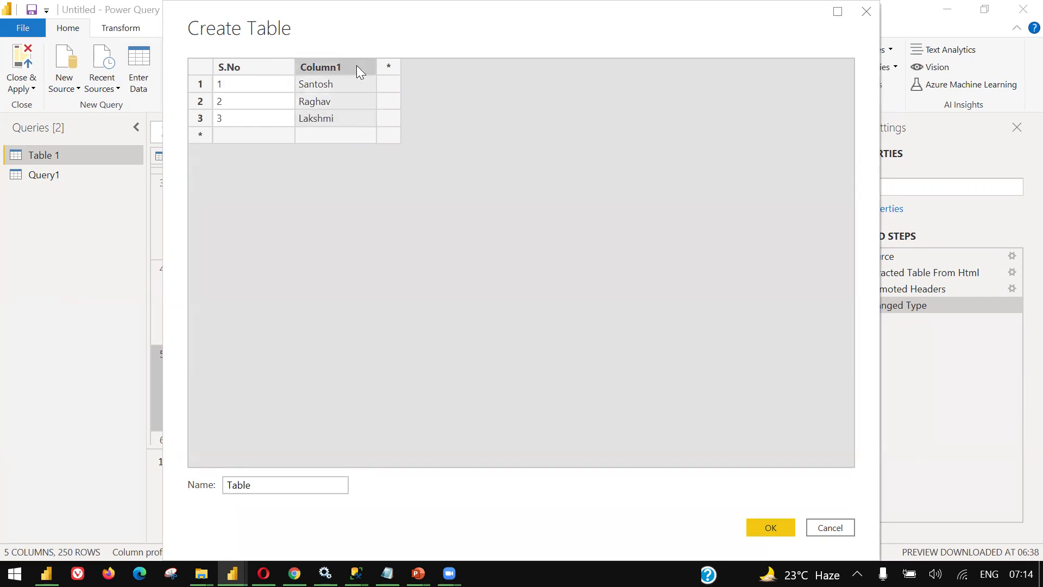
left_click(563, 240)
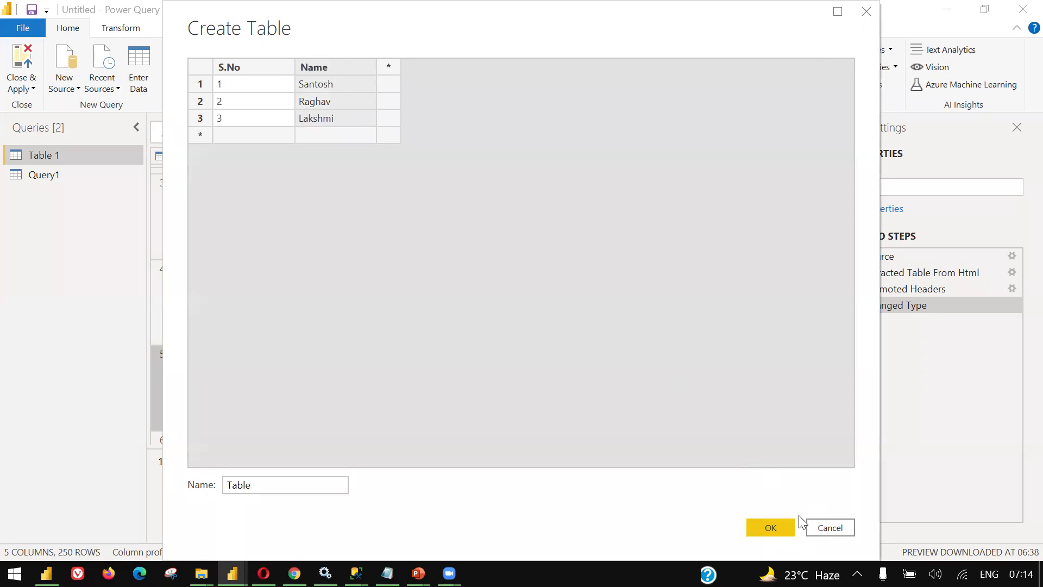
left_click(771, 527)
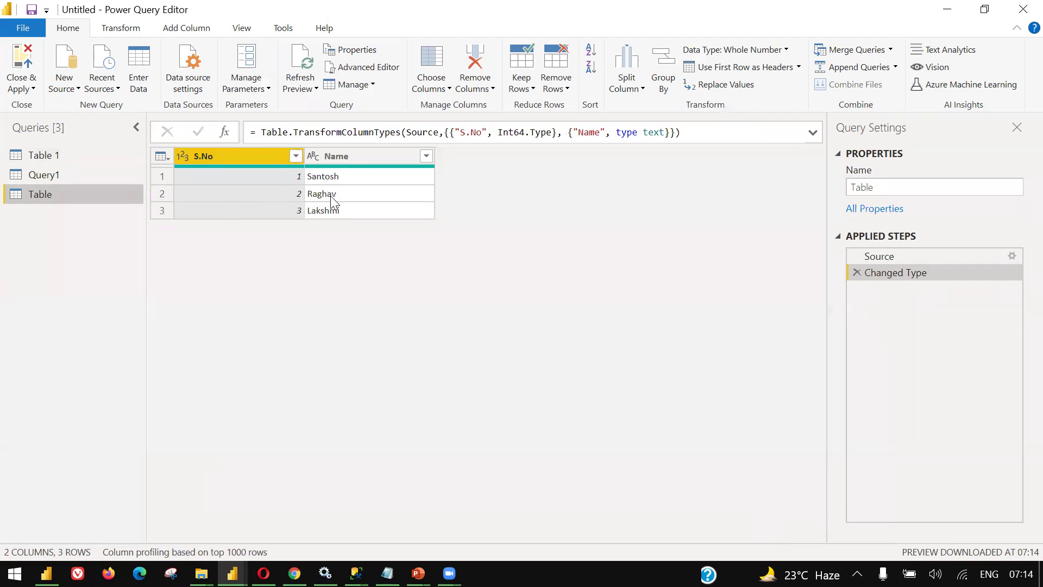
- Compare the new table's data at the Source and Changed Type applied steps
left_click(934, 256)
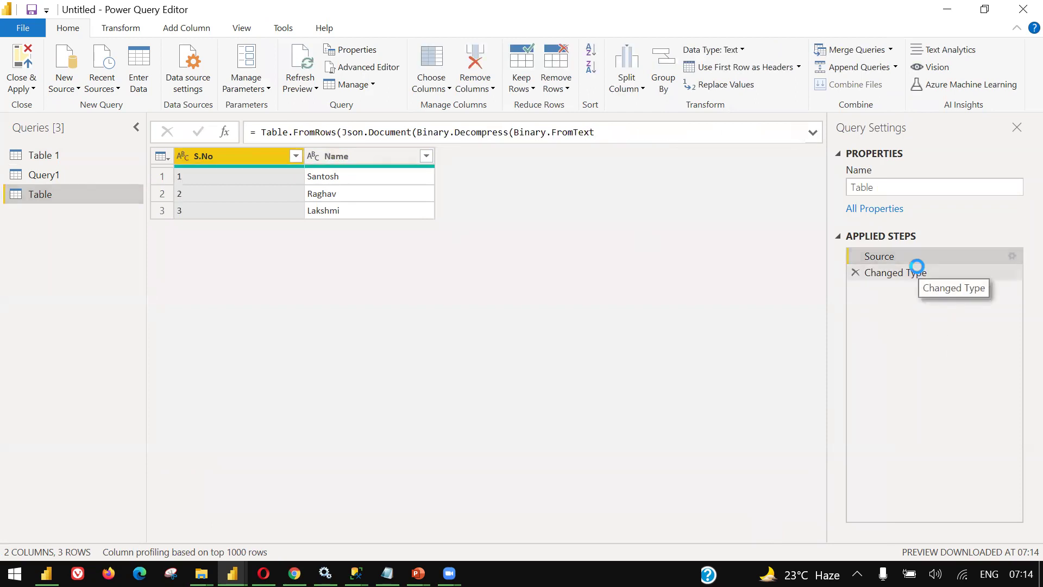
left_click(919, 272)
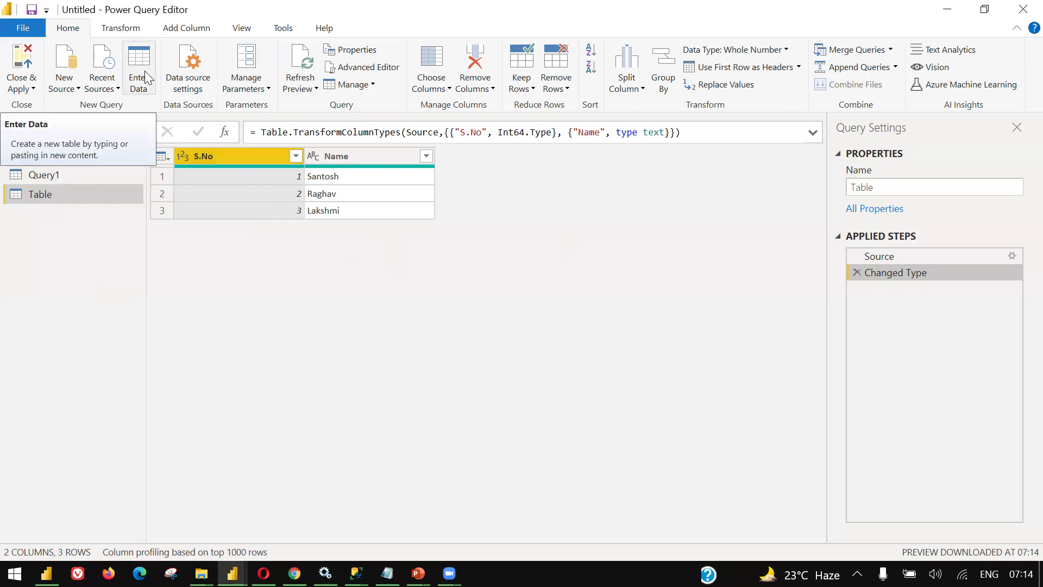
- Review the AdventureWorksDW2019 database and IMDb web sources in the data source settings, leaving them as they are
left_click(192, 72)
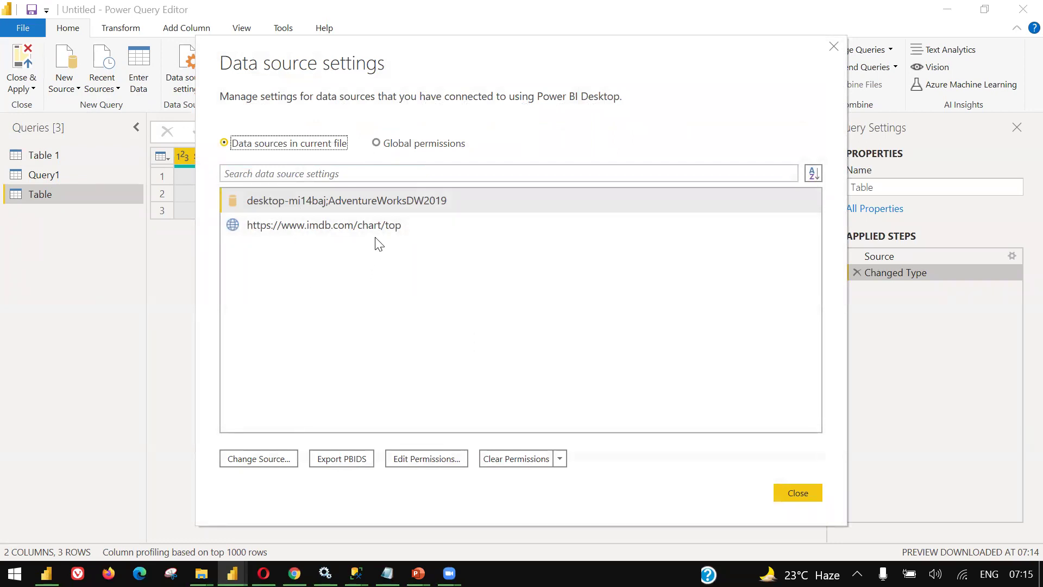
left_click(382, 210)
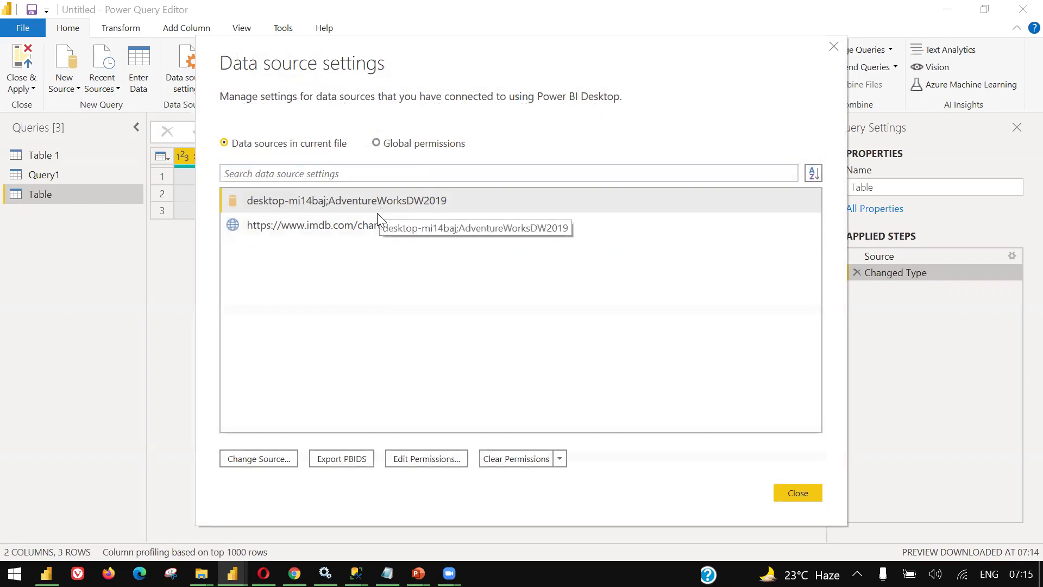
left_click(374, 228)
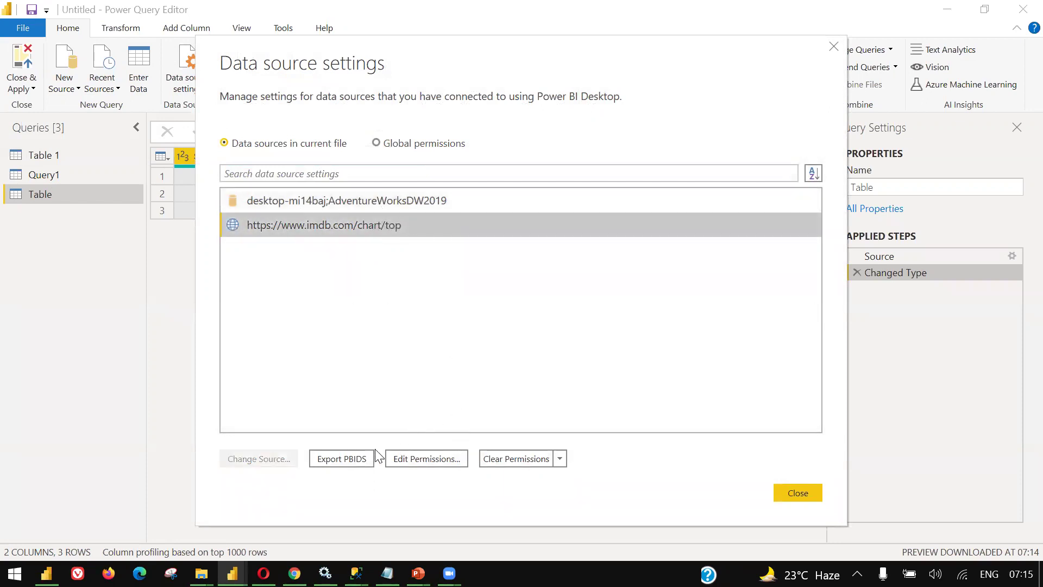
left_click(389, 199)
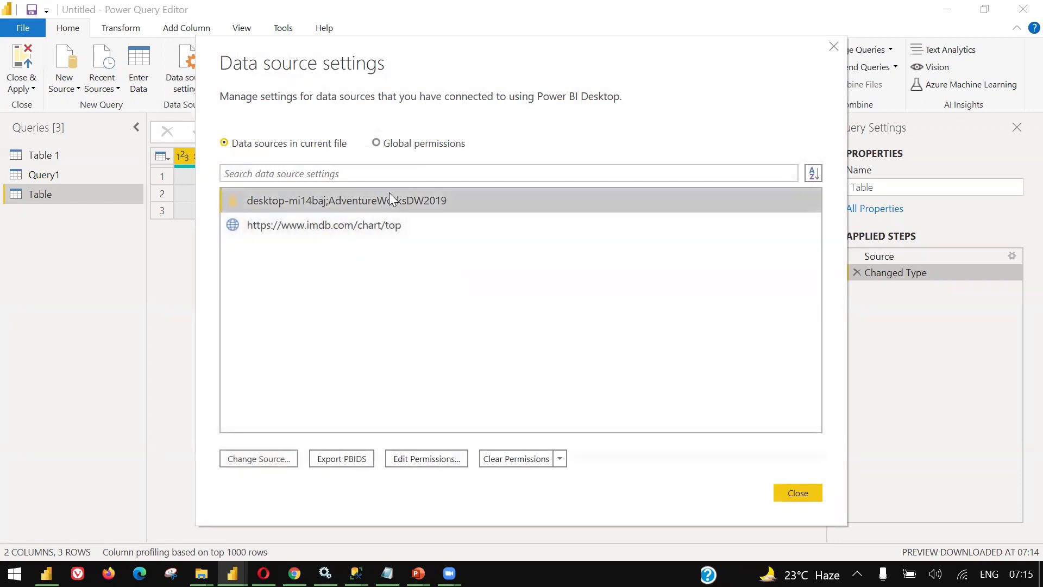
left_click(787, 496)
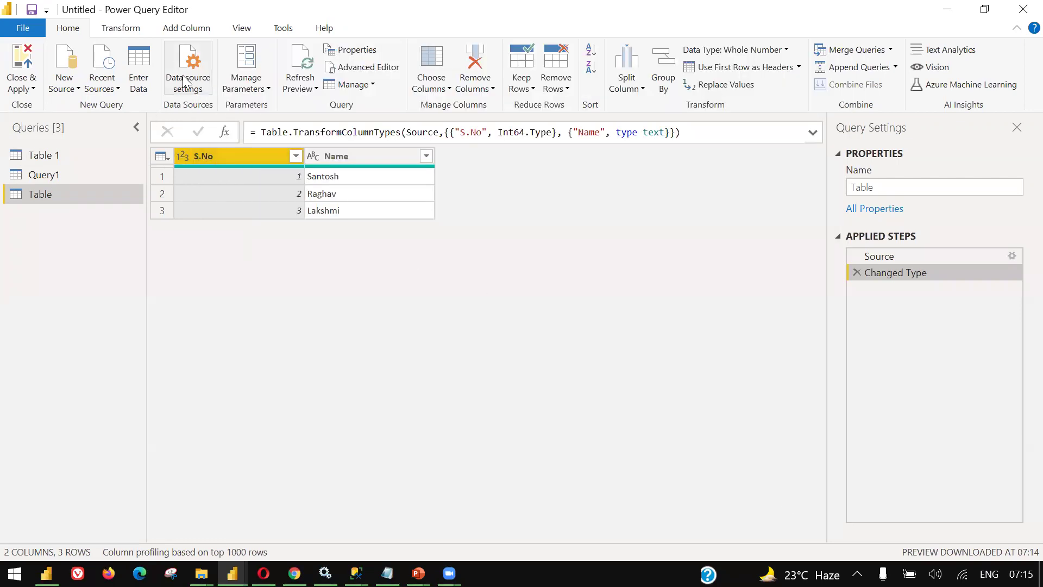
- View the options for managing parameters and refreshing previews without applying any, keeping the manually entered table selected
left_click(229, 96)
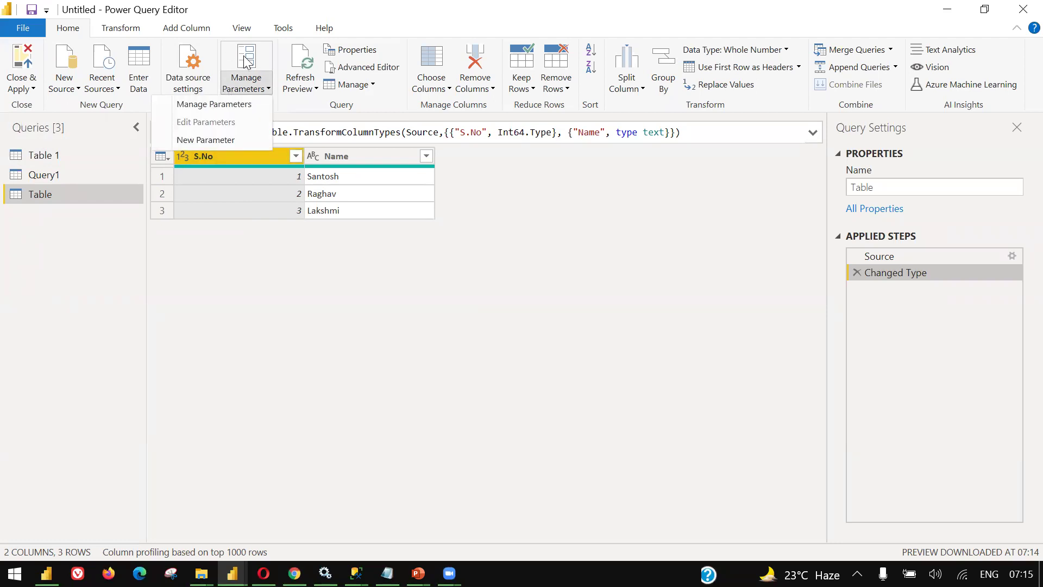
left_click(321, 177)
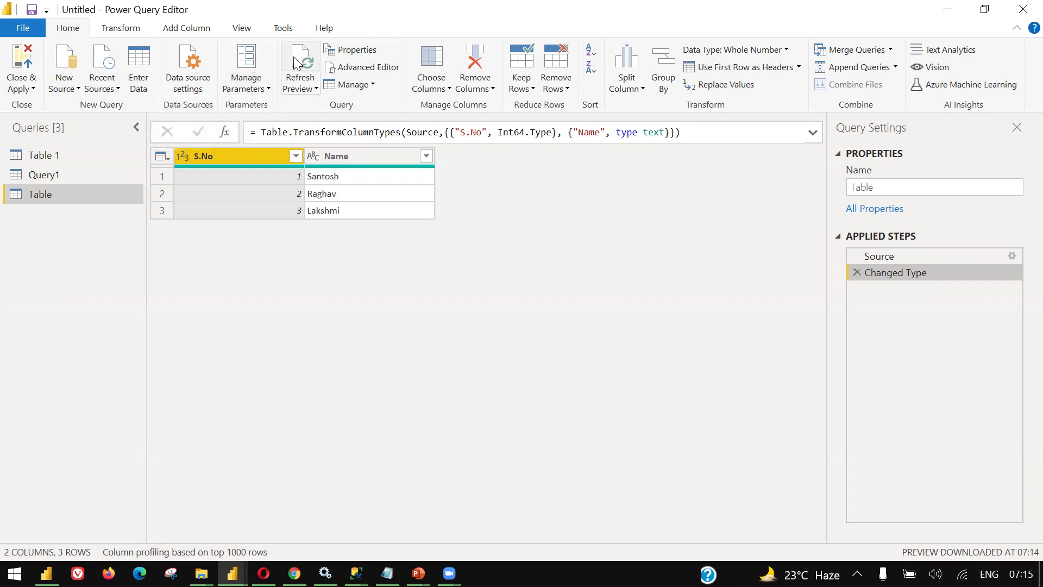
left_click(306, 90)
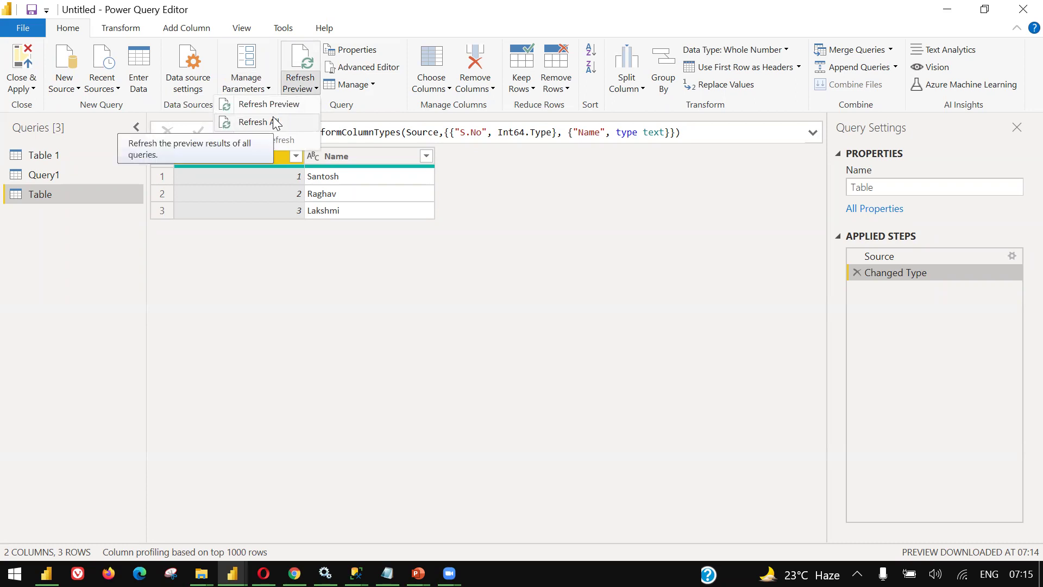
left_click(50, 192)
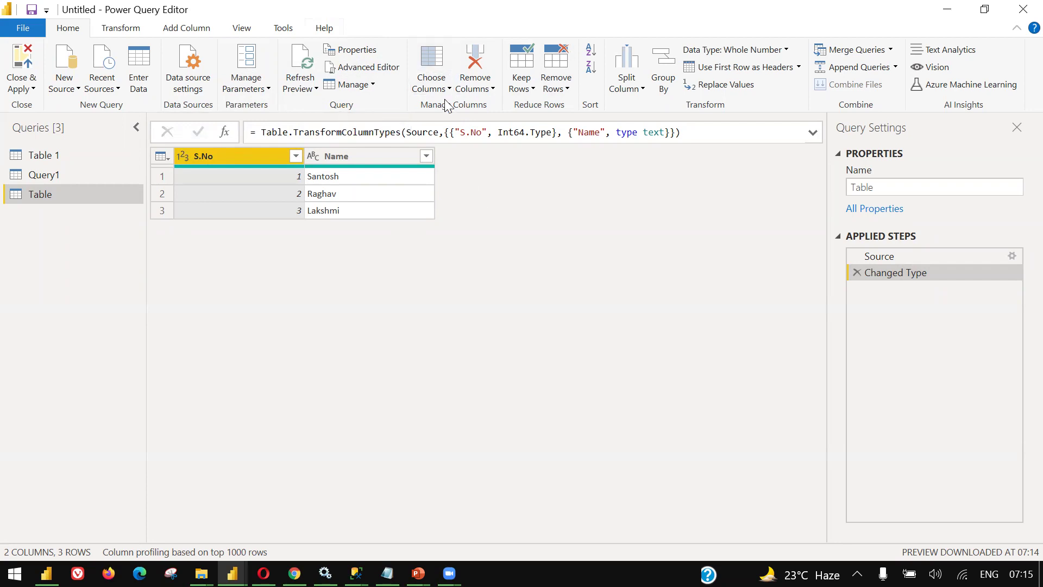
- Look over Table 1, and keep only the FirstName, MiddleName and LastName columns in Query1
left_click(90, 158)
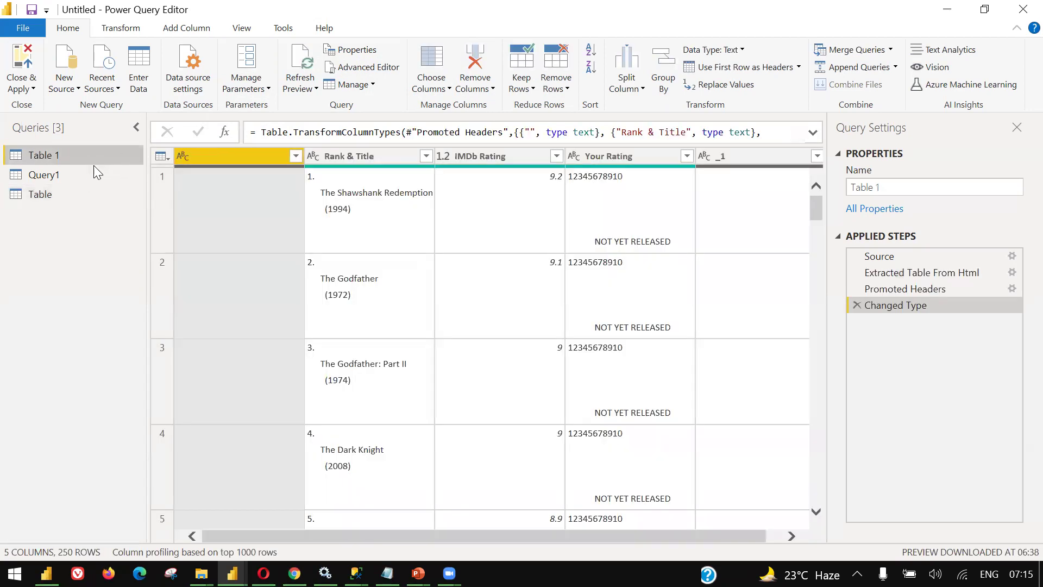
left_click(91, 172)
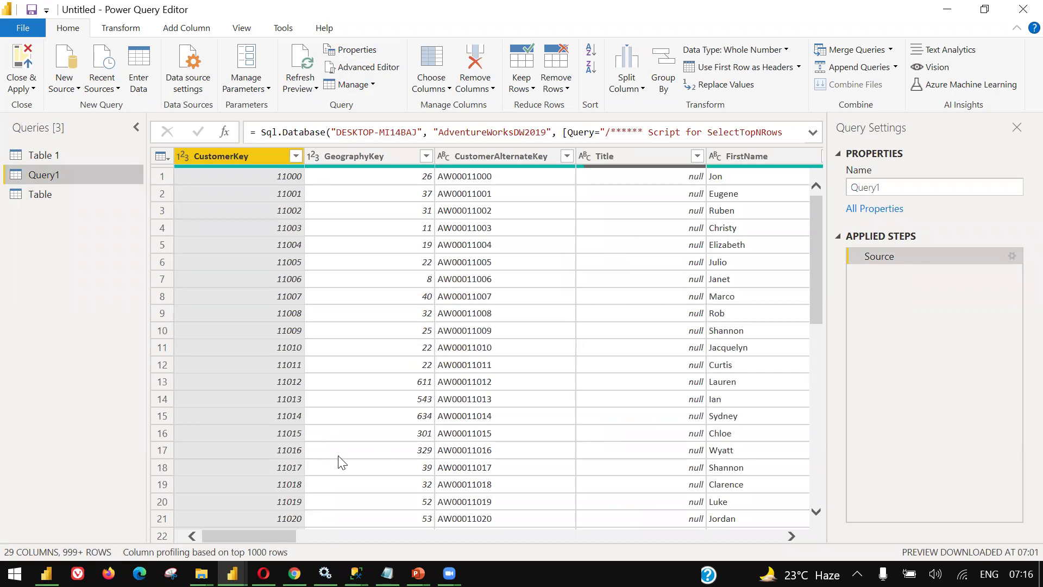
left_click_drag(221, 533, 260, 176)
scroll(251, 534, "right", 5)
left_click(444, 92)
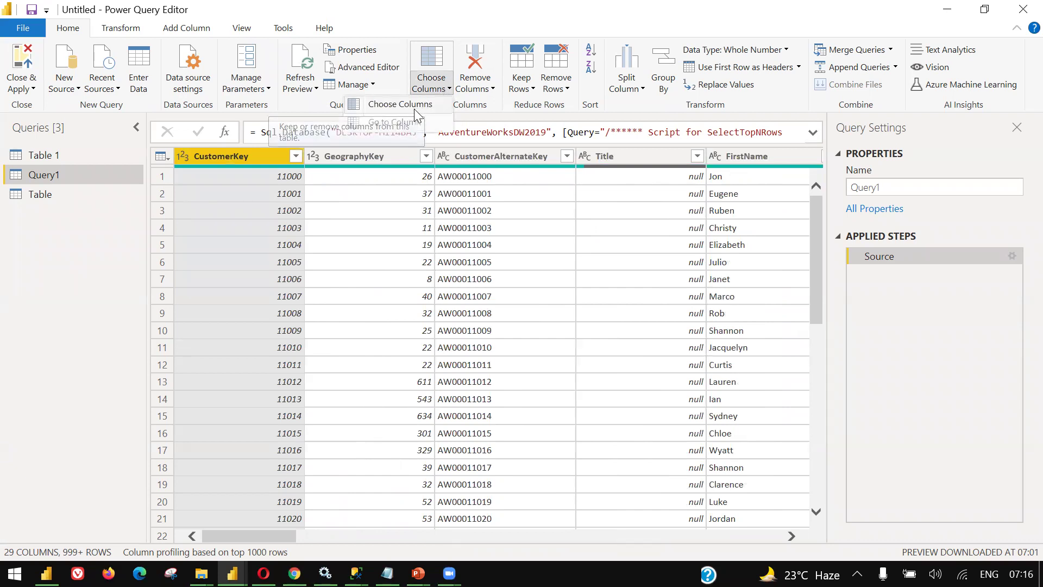
left_click(426, 108)
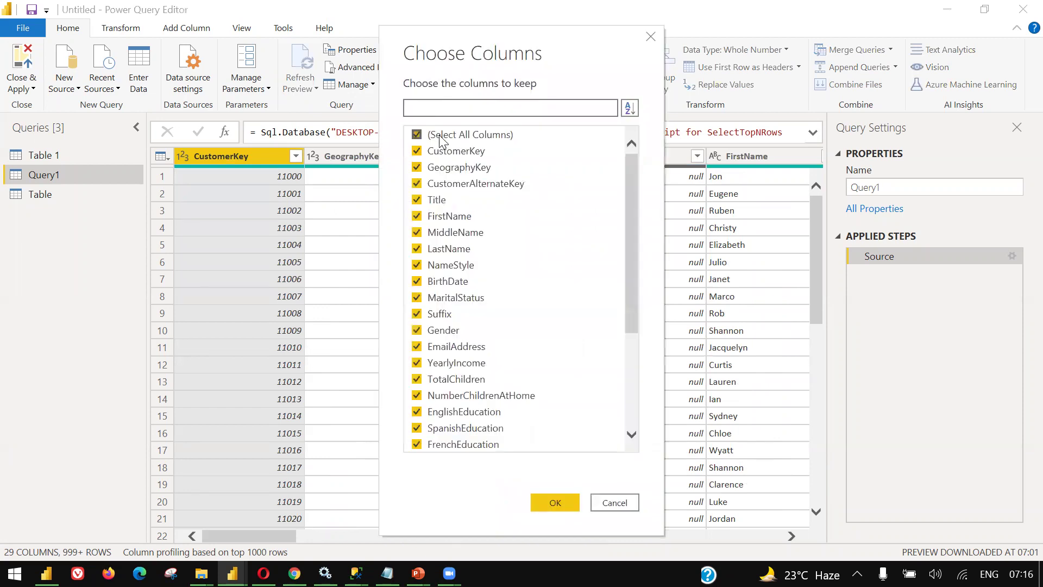
left_click(436, 138)
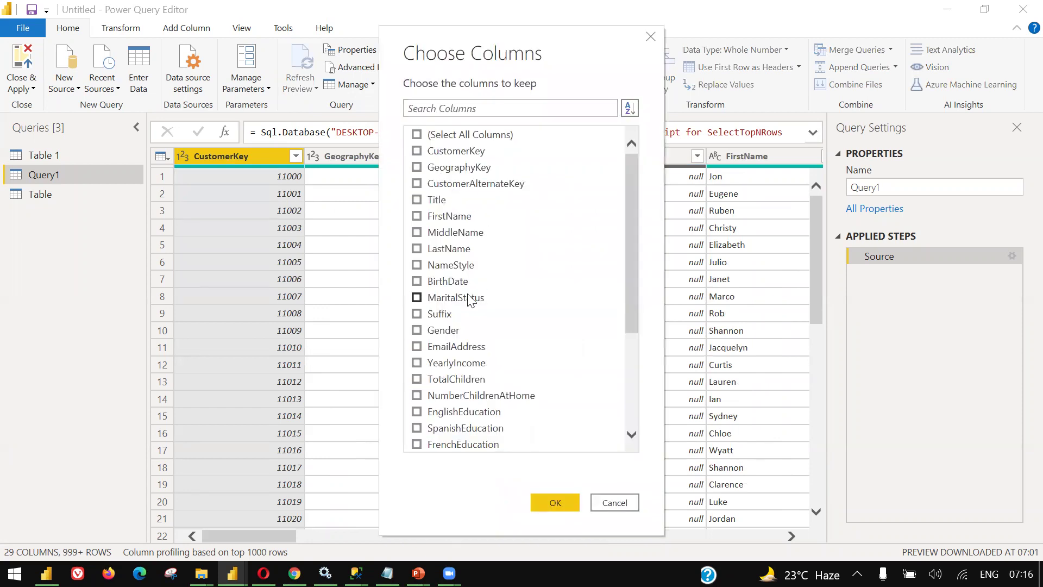
left_click(441, 218)
left_click(438, 233)
left_click(433, 251)
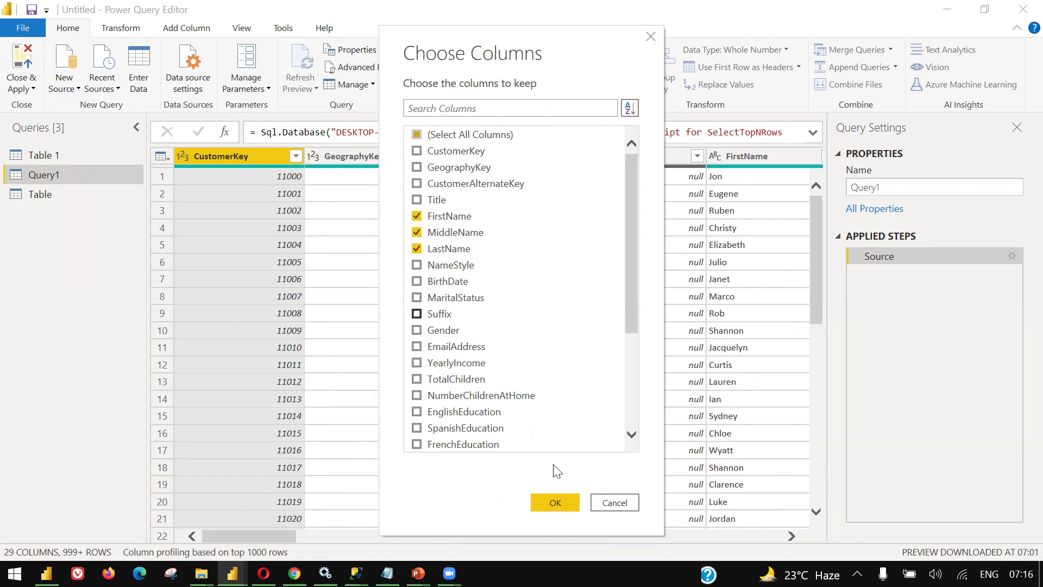
left_click(557, 502)
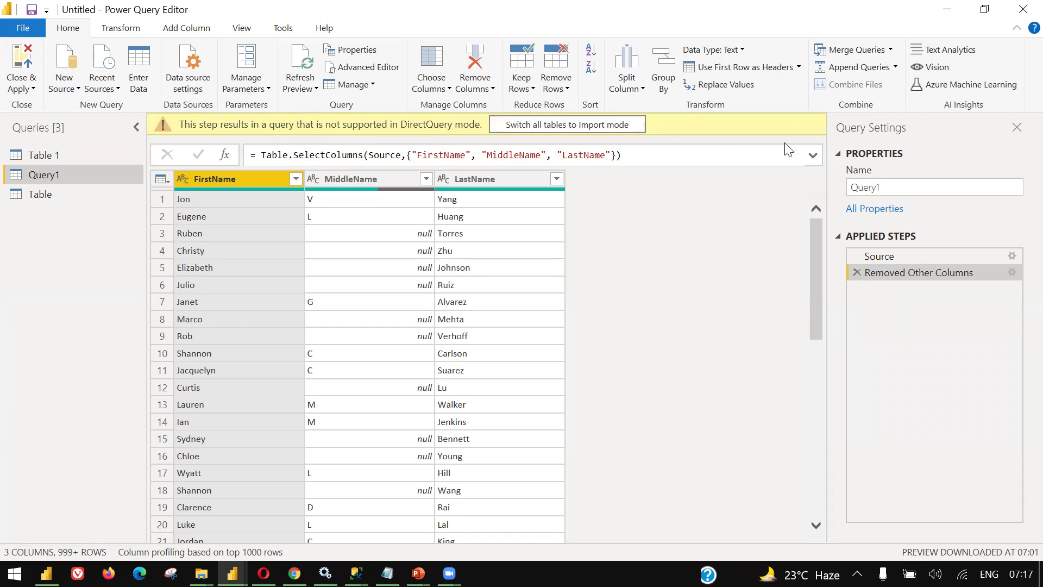
- Close the Power Query Editor and the report without applying or saving the changes, and start a new blank Power BI Desktop report
left_click(1016, 15)
left_click(597, 312)
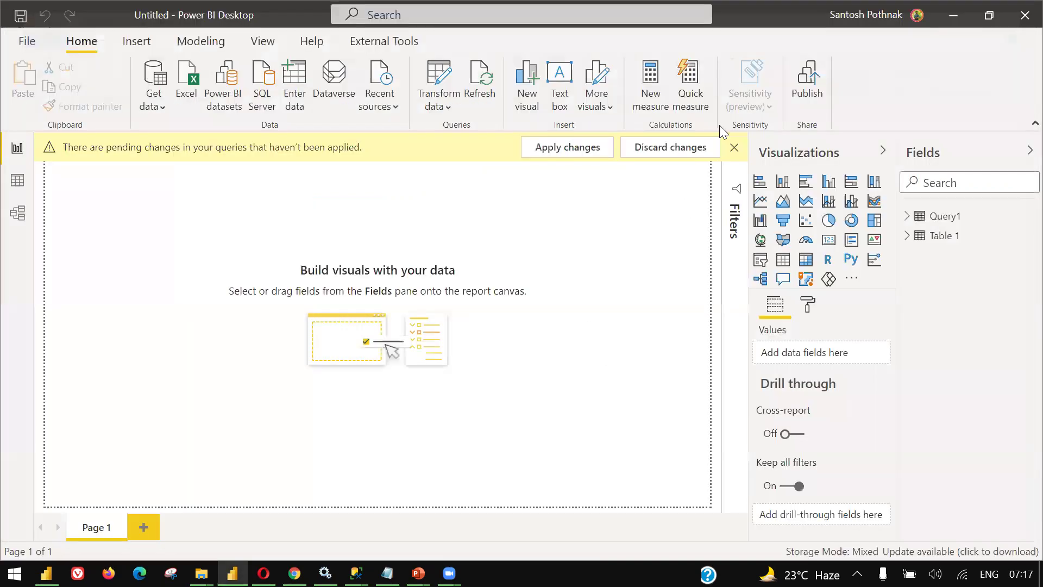
left_click(1022, 10)
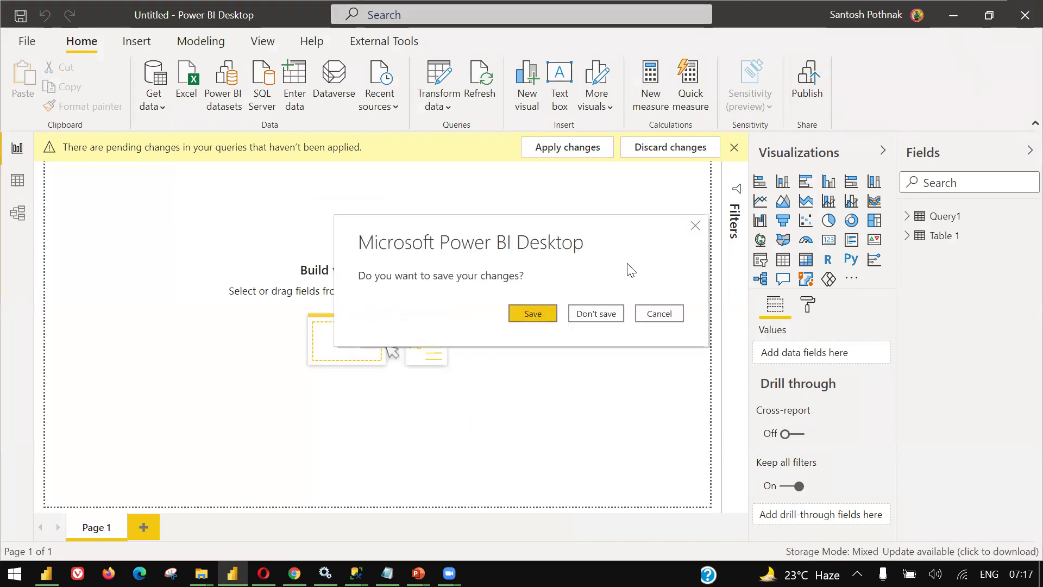
left_click(594, 313)
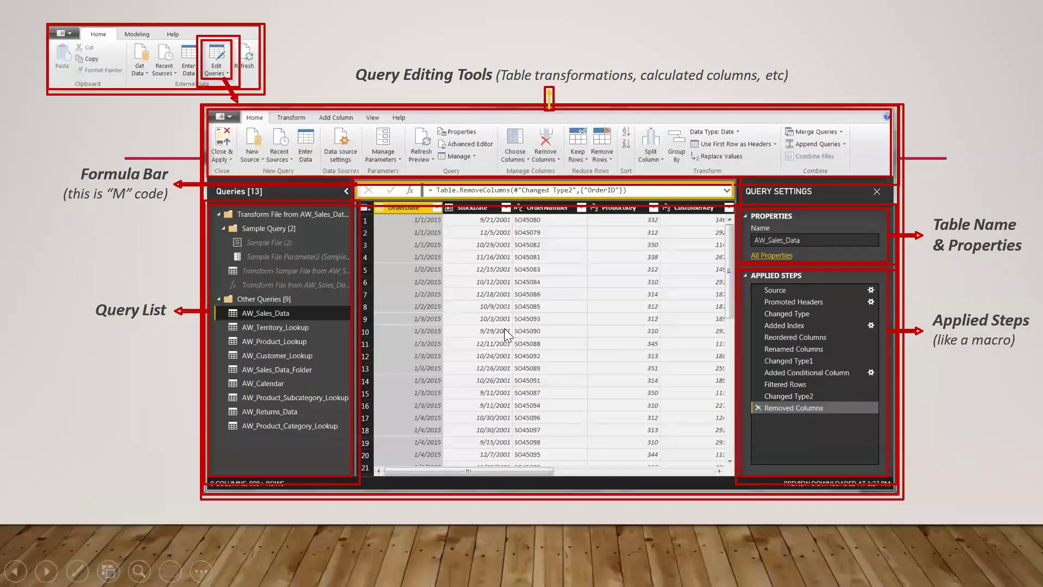
key("super")
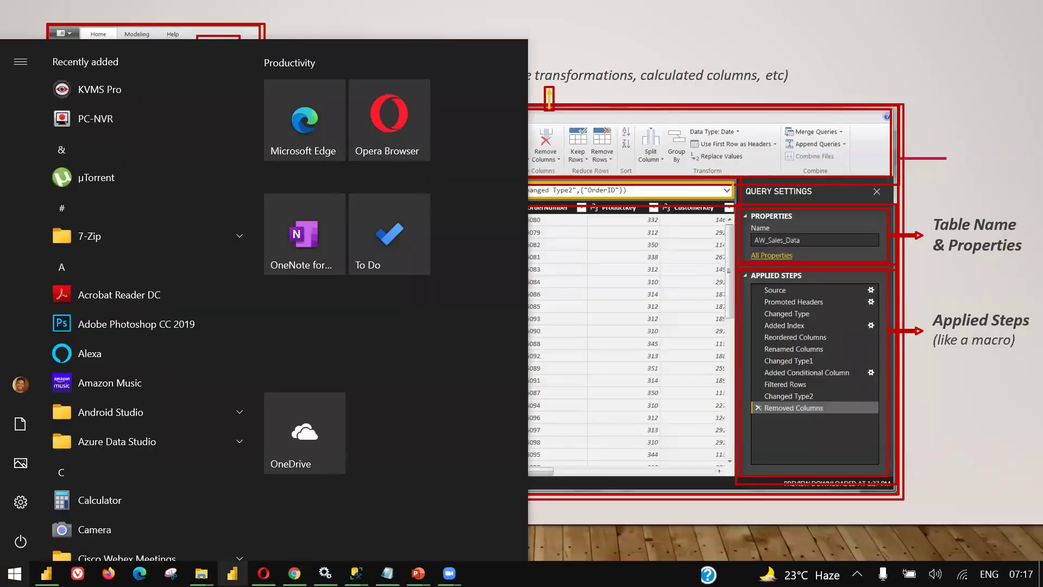
left_click(232, 573)
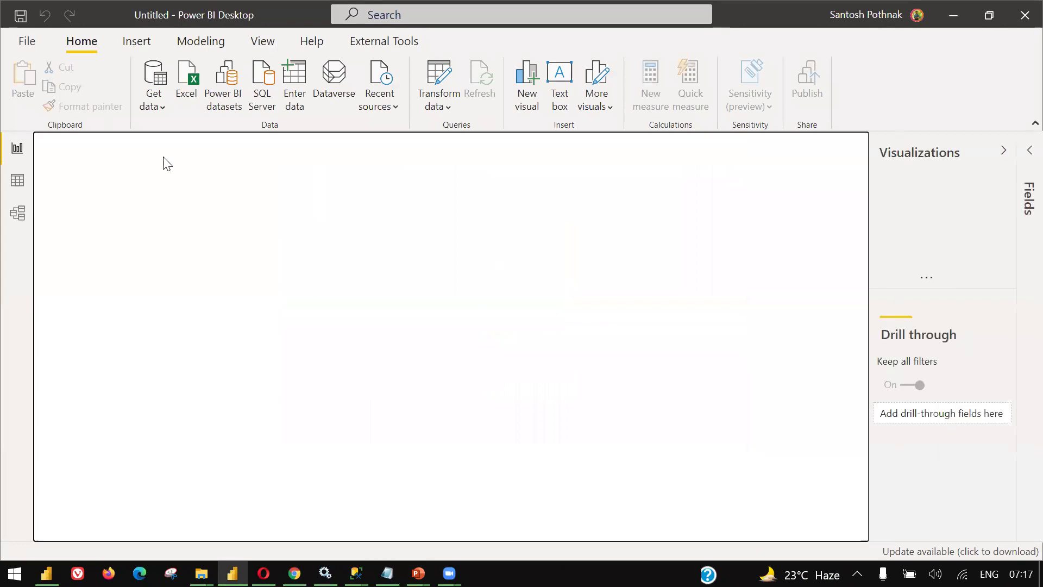
- Connect to the Excel workbook Demo Dataset.xlsx in the Datasets folder under Training
left_click(159, 111)
left_click(186, 170)
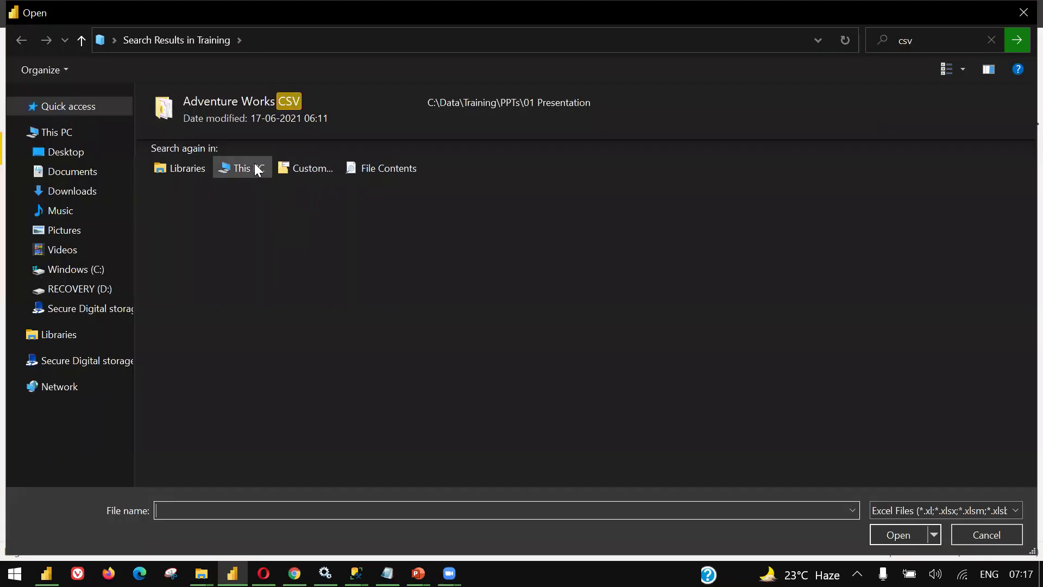
double_click(294, 121)
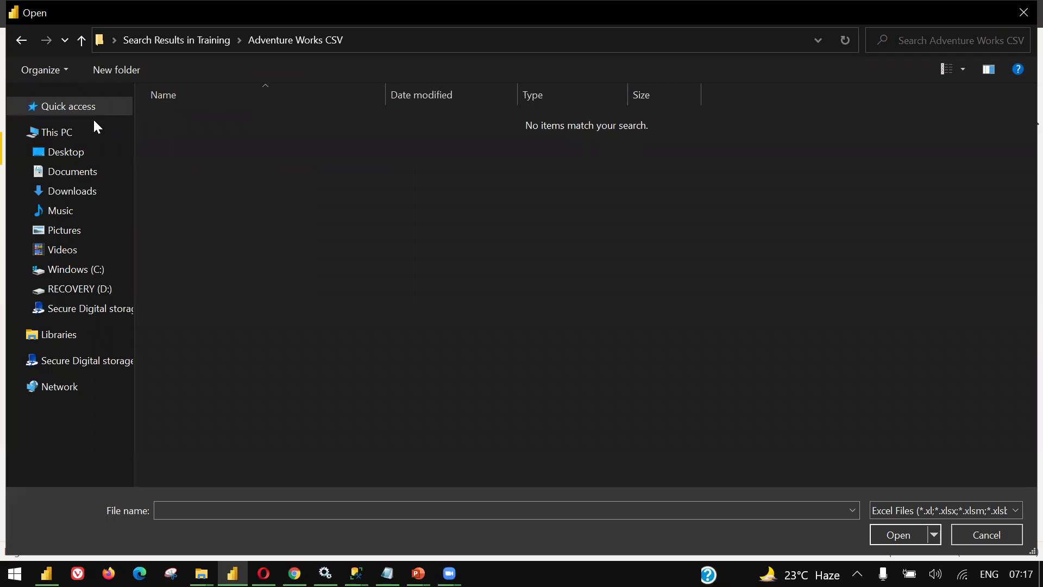
left_click(212, 39)
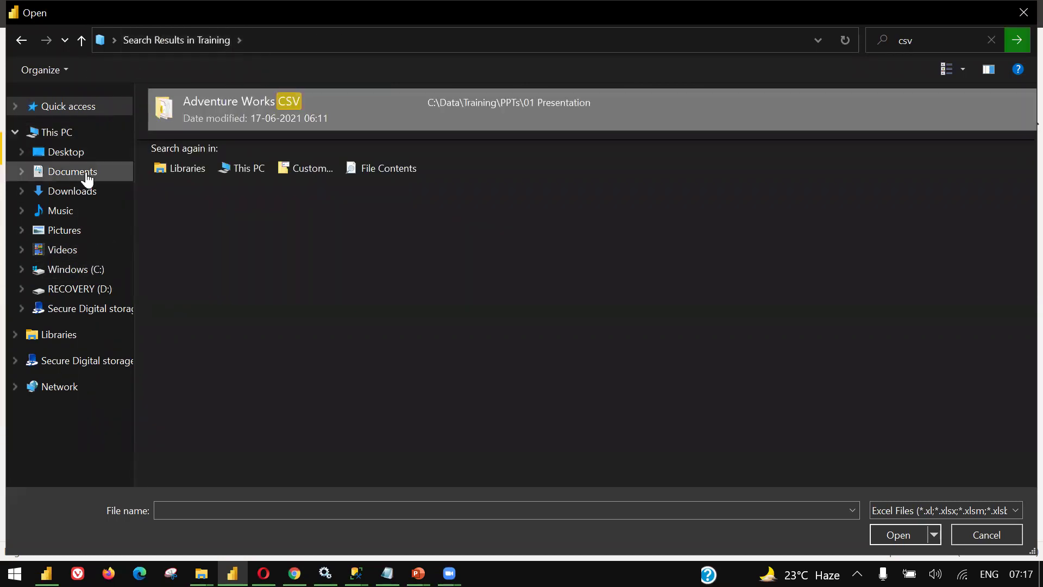
left_click(88, 154)
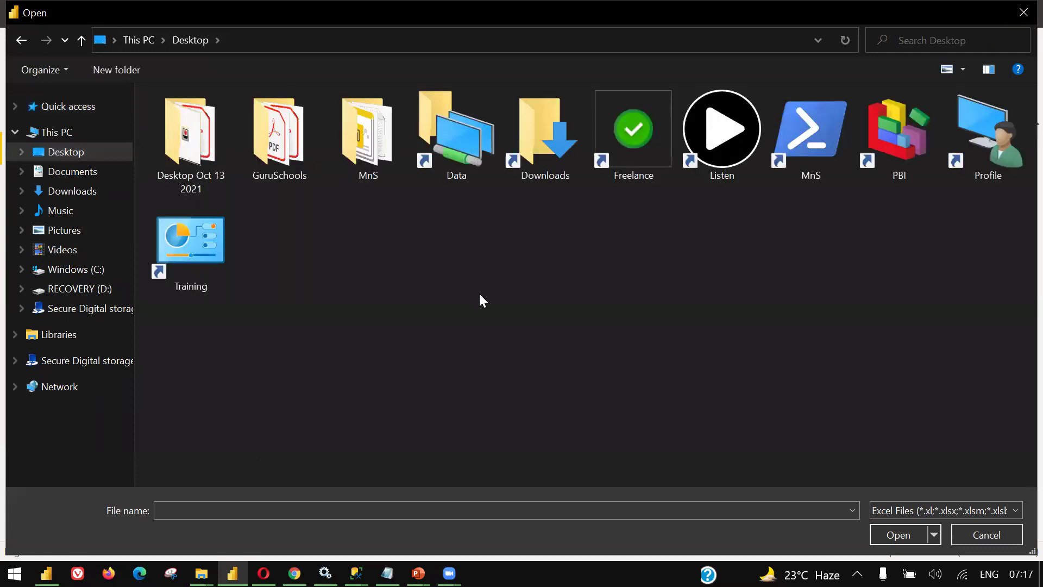
double_click(437, 120)
double_click(327, 187)
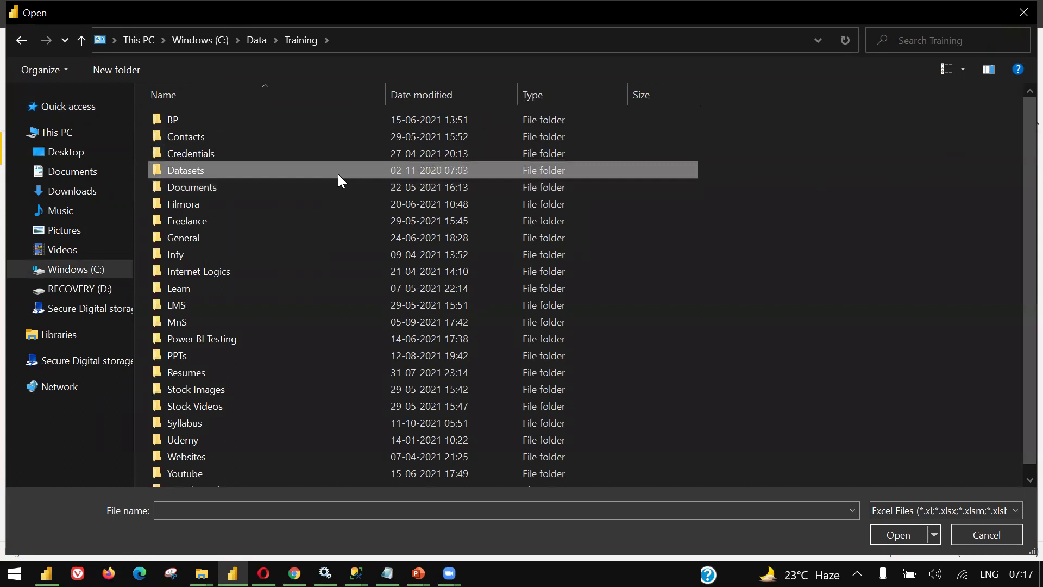
double_click(338, 174)
left_click(338, 174)
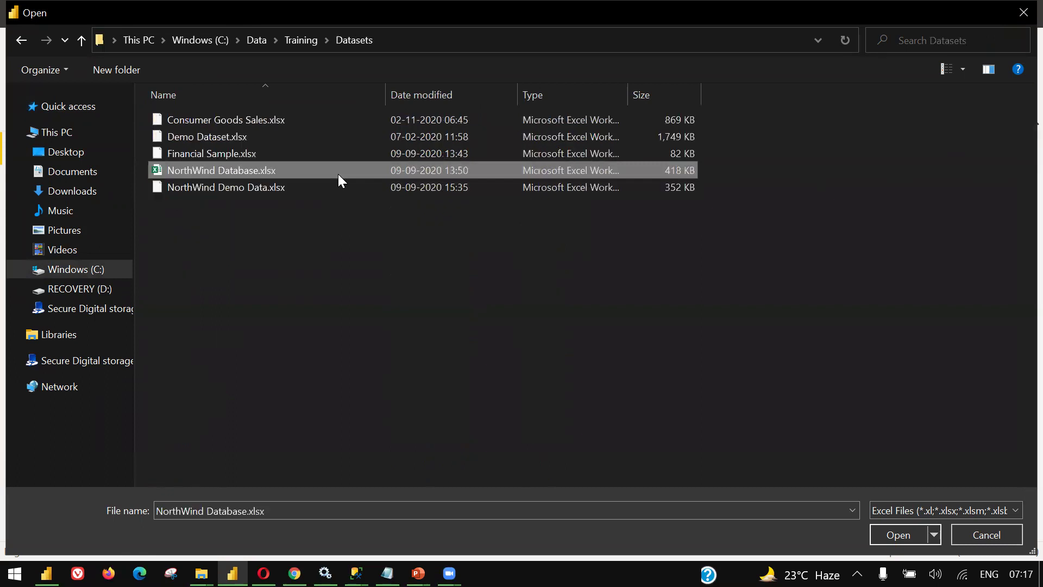
double_click(234, 142)
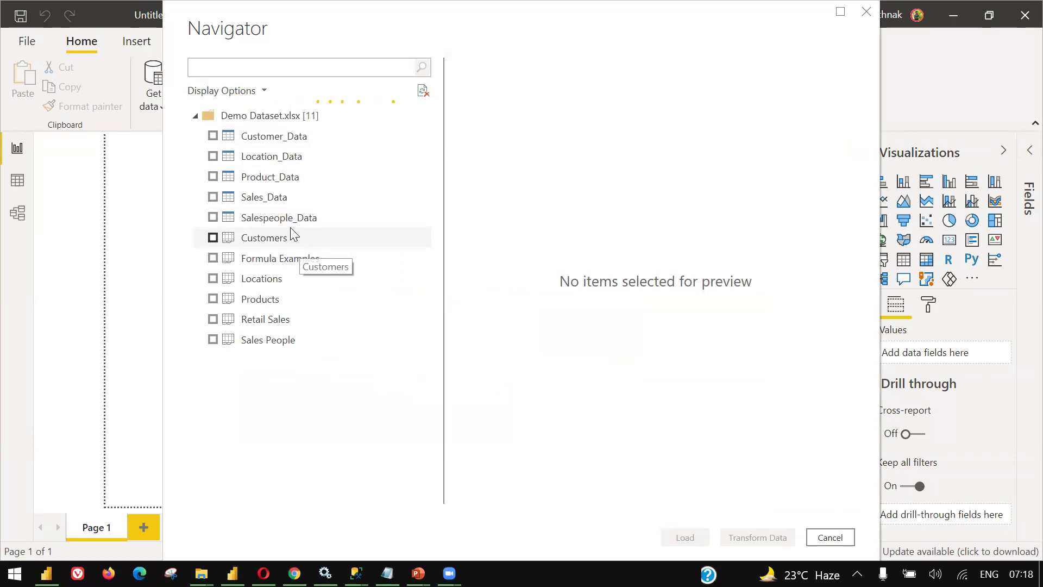
- Select the Customer_Data, Location_Data, Product_Data and Sales_Data tables and bring them into the Power Query Editor for transforming
left_click(215, 144)
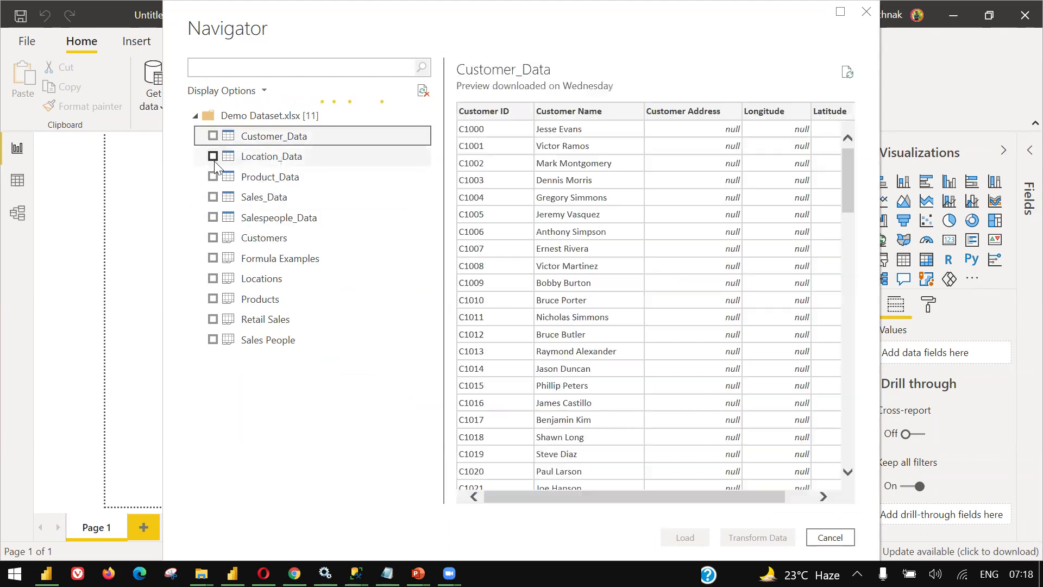
left_click(212, 137)
left_click(212, 156)
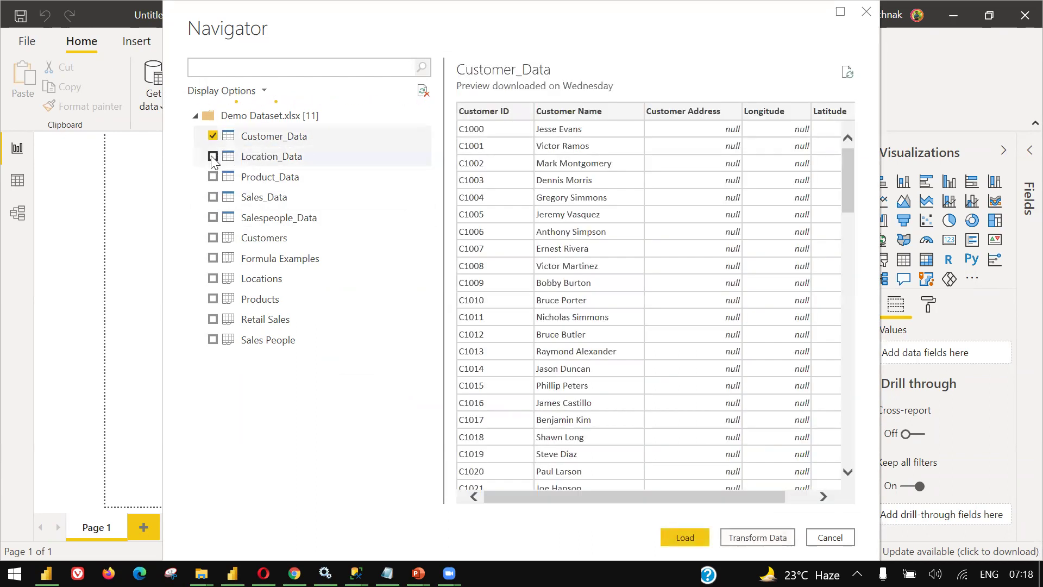
left_click(213, 177)
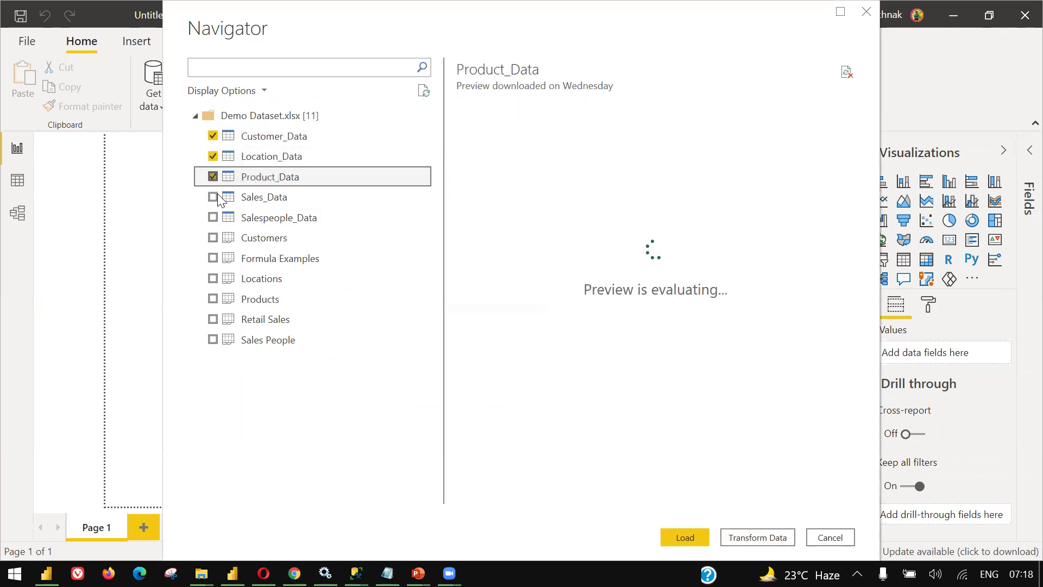
left_click(212, 197)
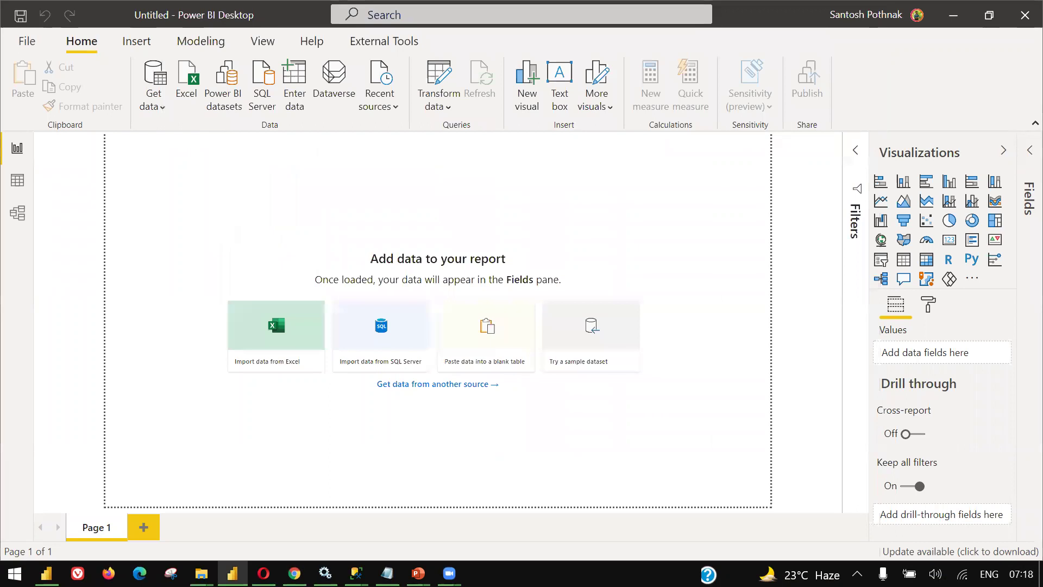
left_click(439, 81)
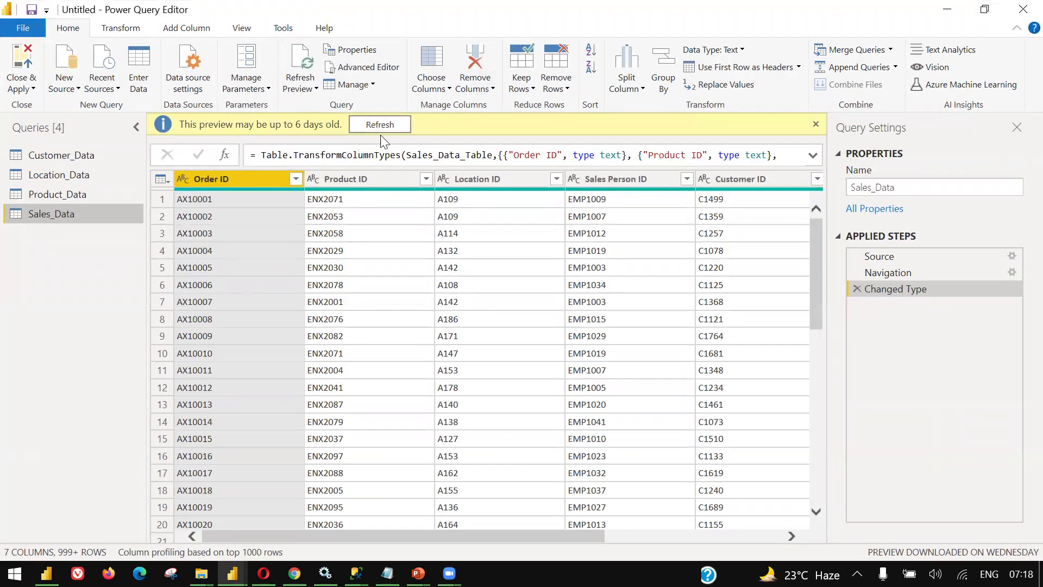
- Refresh the outdated data previews of the Sales_Data and Customer_Data queries
left_click(402, 118)
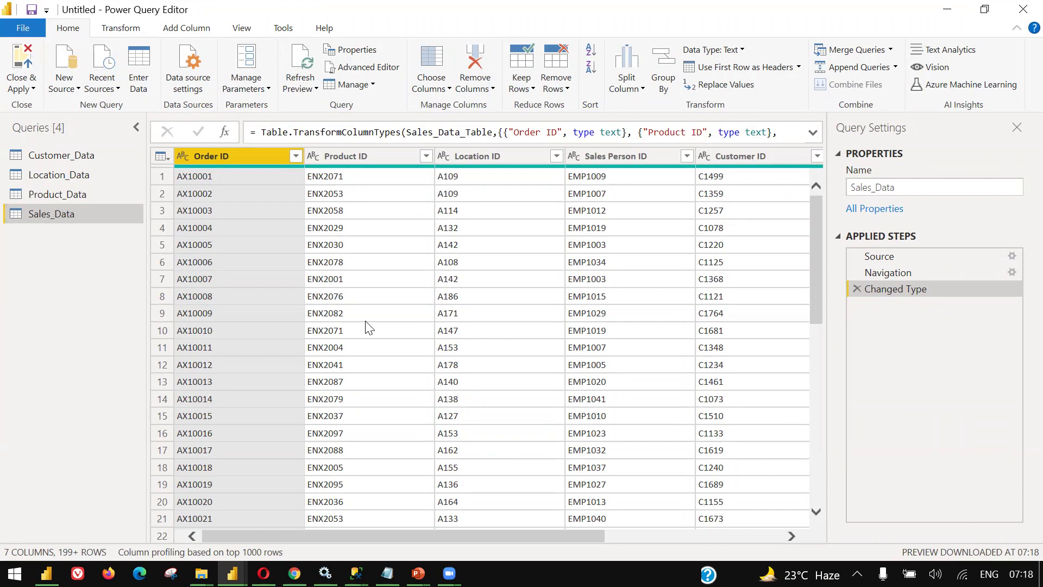
left_click(84, 159)
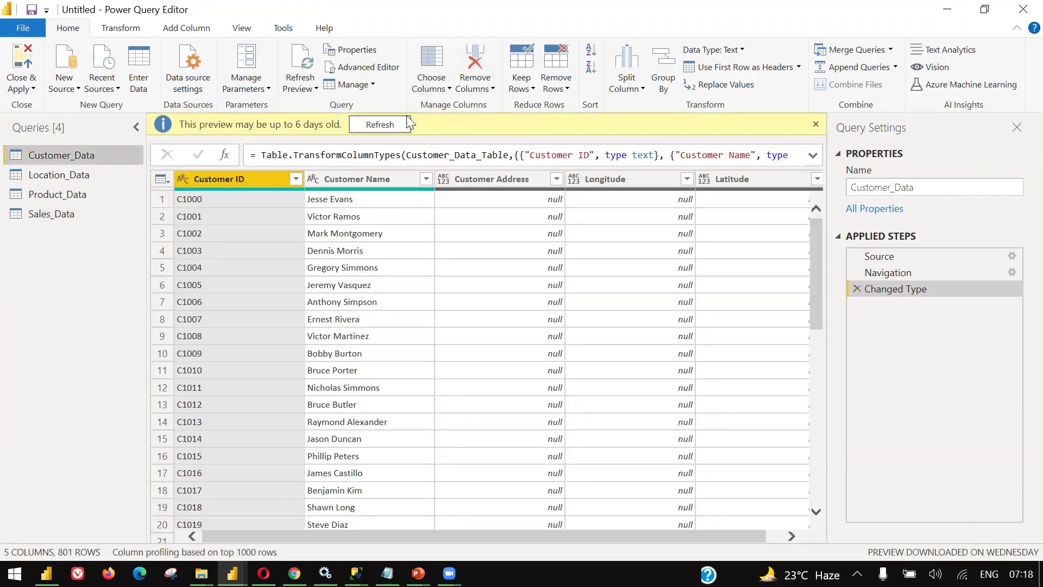
left_click(397, 126)
- Go to the Customer Address column in Customer_Data and remove it together with the Longitude column
left_click(445, 88)
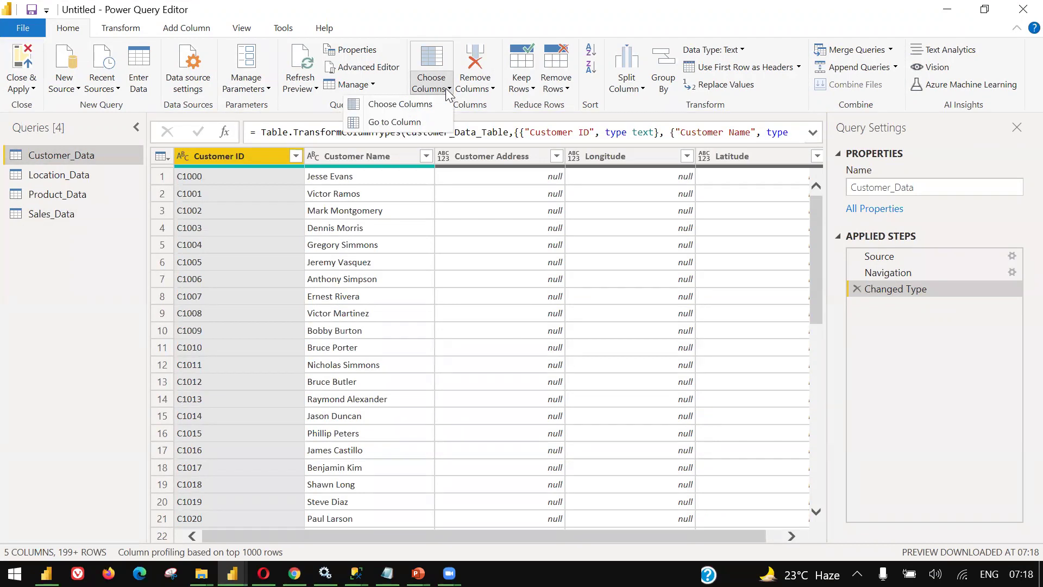
left_click(418, 124)
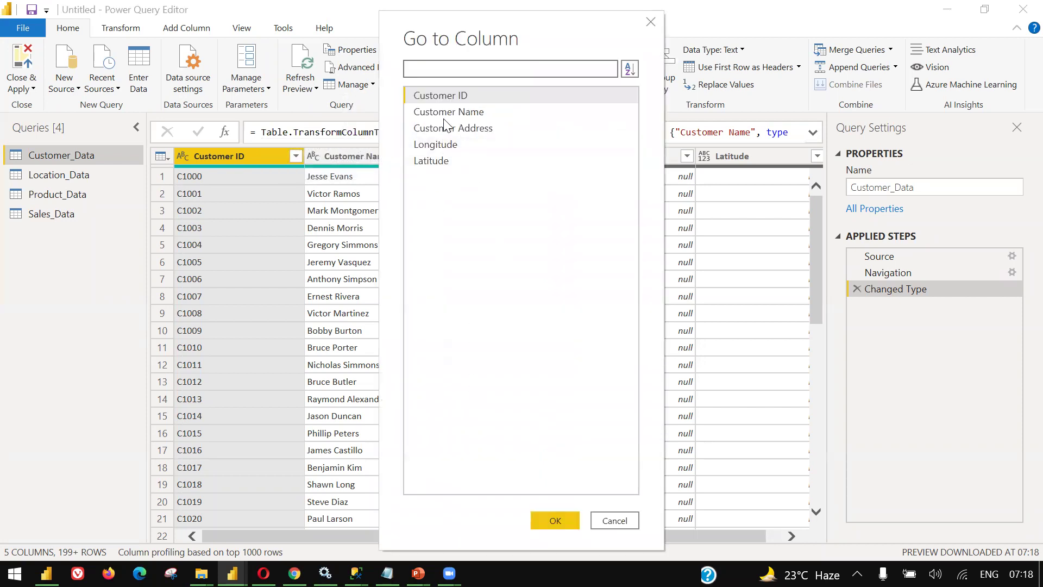
left_click(446, 129)
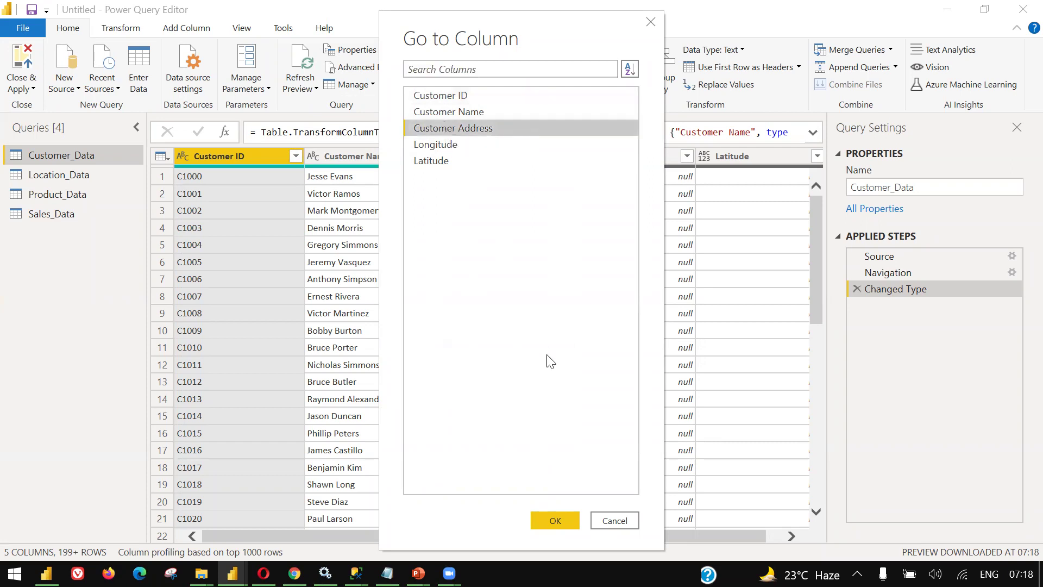
left_click(541, 519)
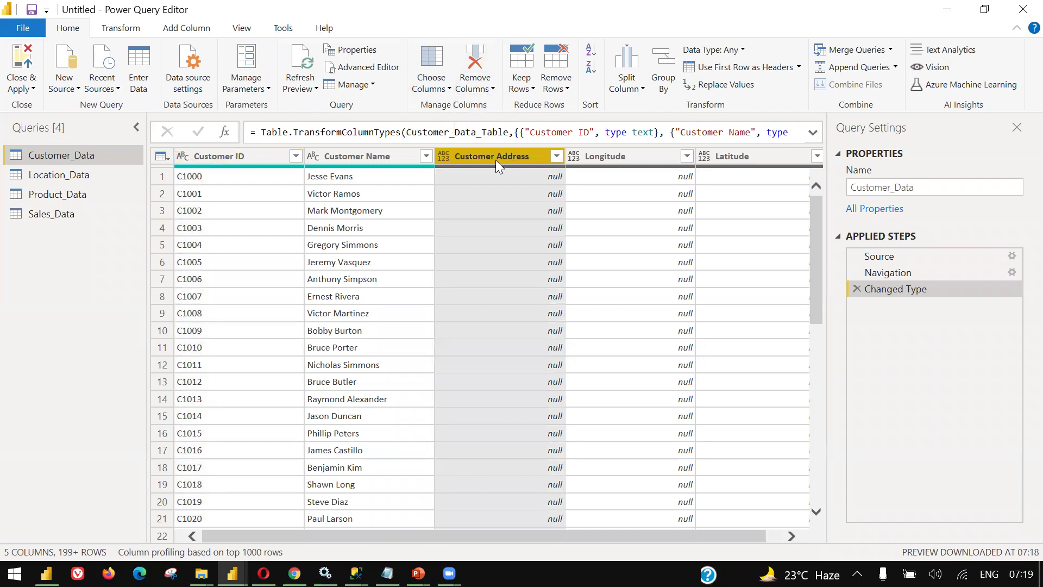
left_click(607, 155, "ctrl")
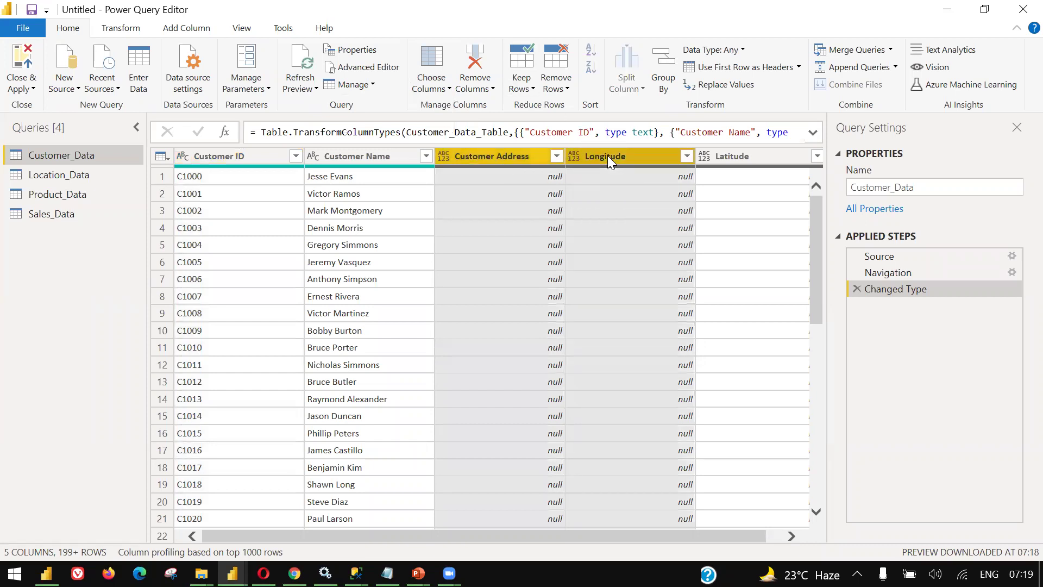
left_click(475, 64)
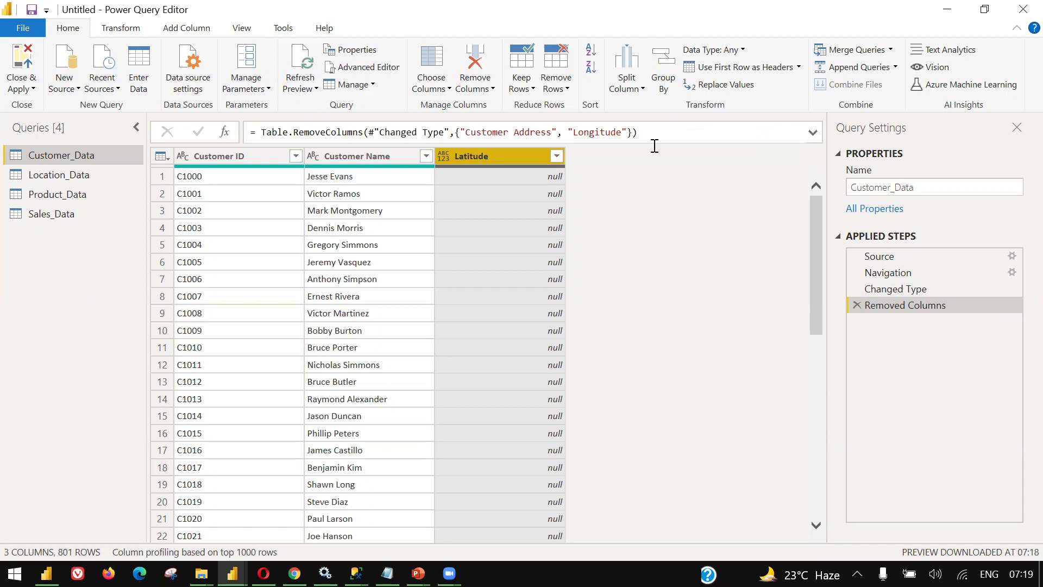
- Keep only the top 11 rows of the Customer_Data query
left_click(515, 86)
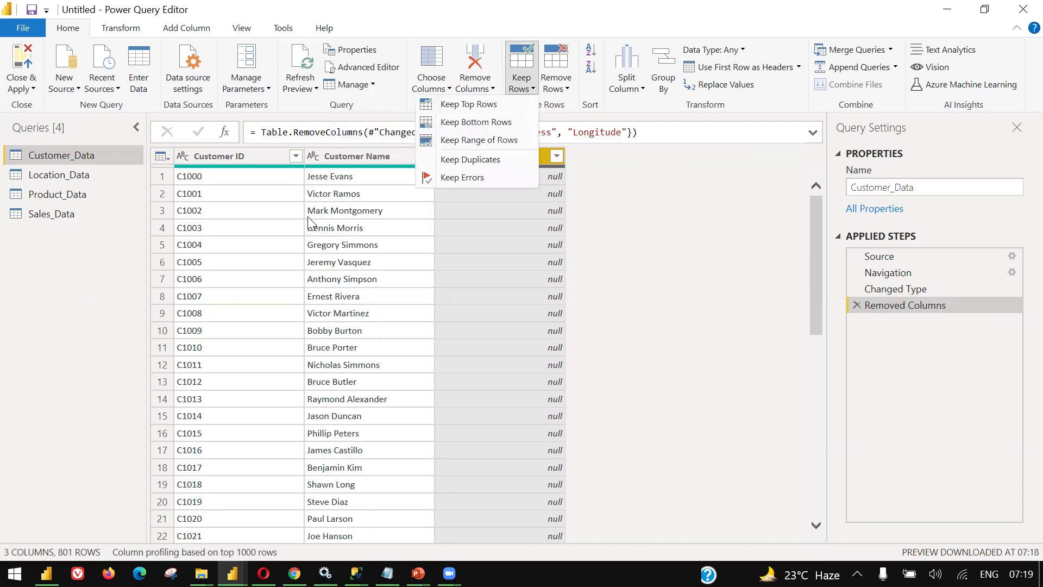
left_click(688, 313)
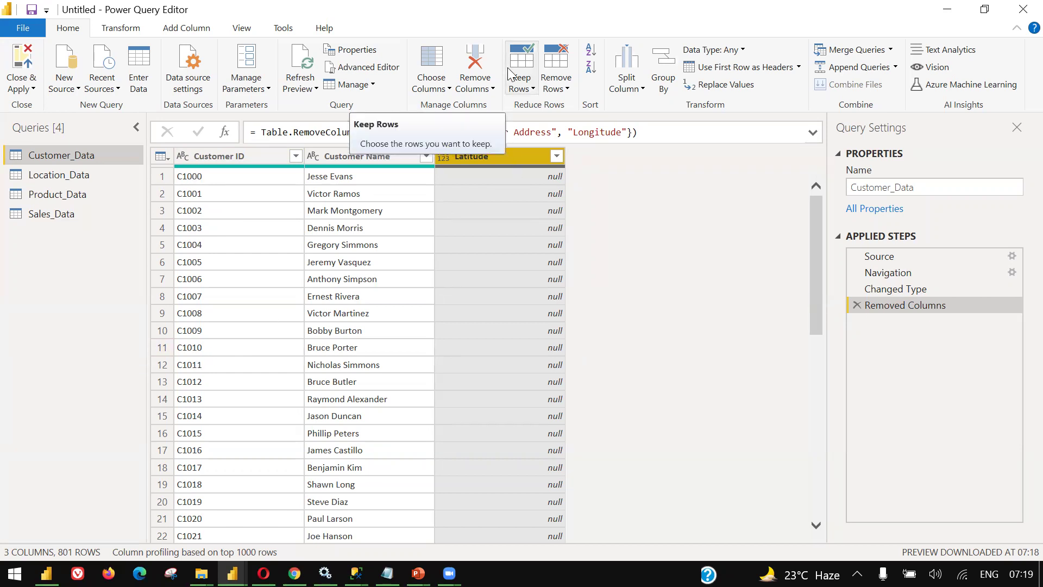
left_click(521, 86)
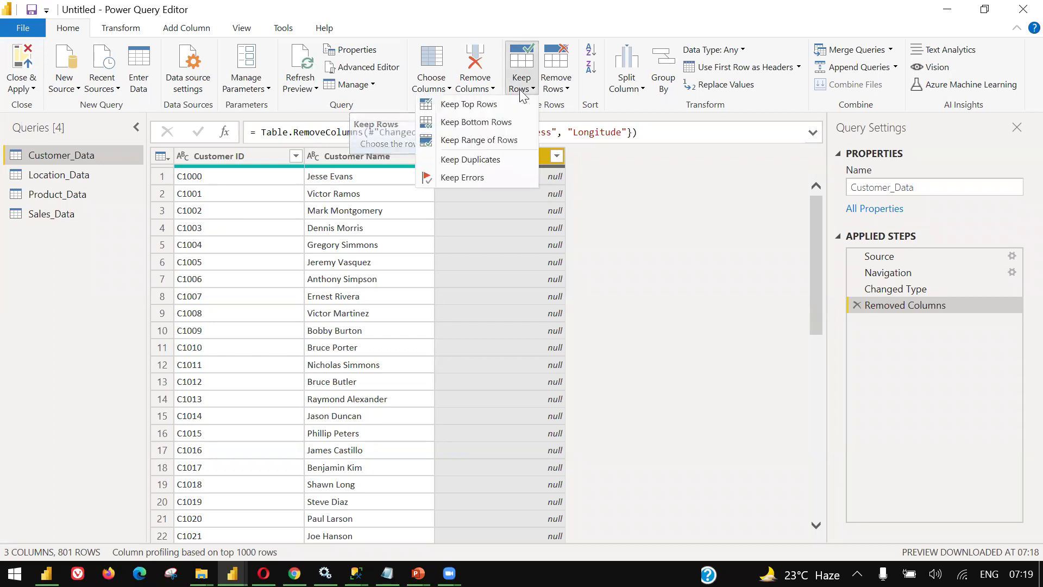
left_click(514, 105)
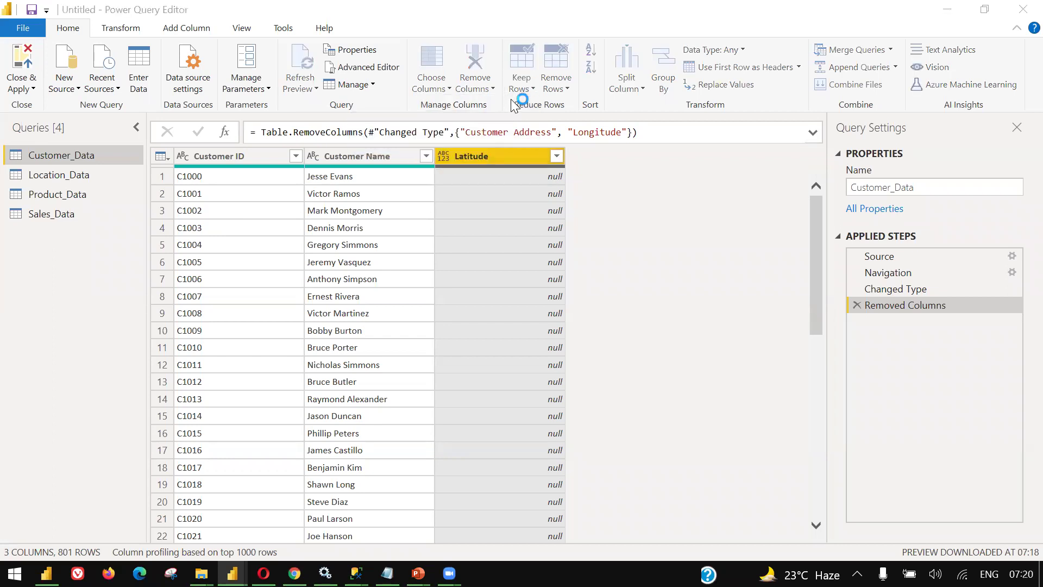
type("11")
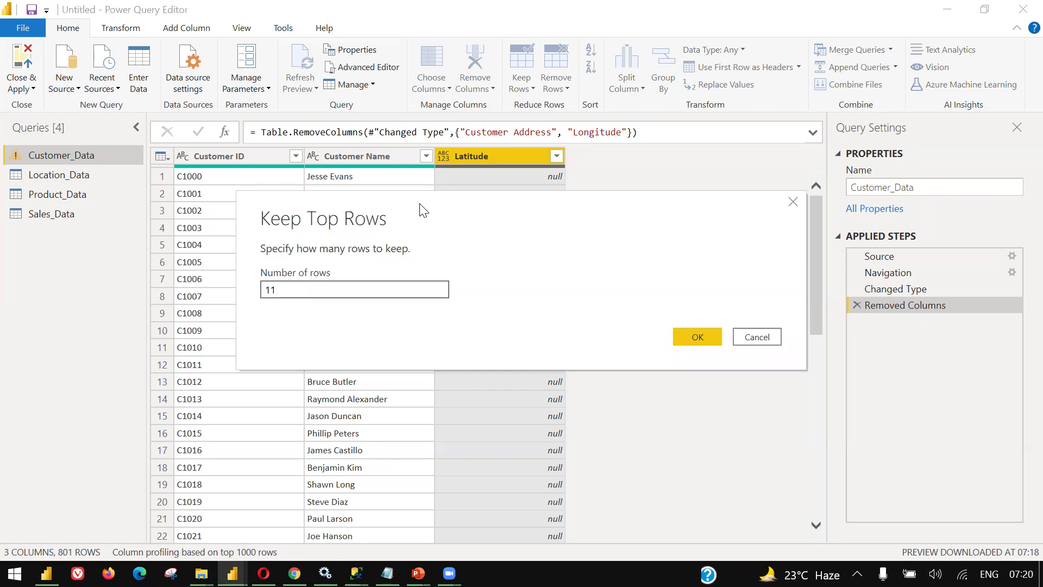
left_click(694, 335)
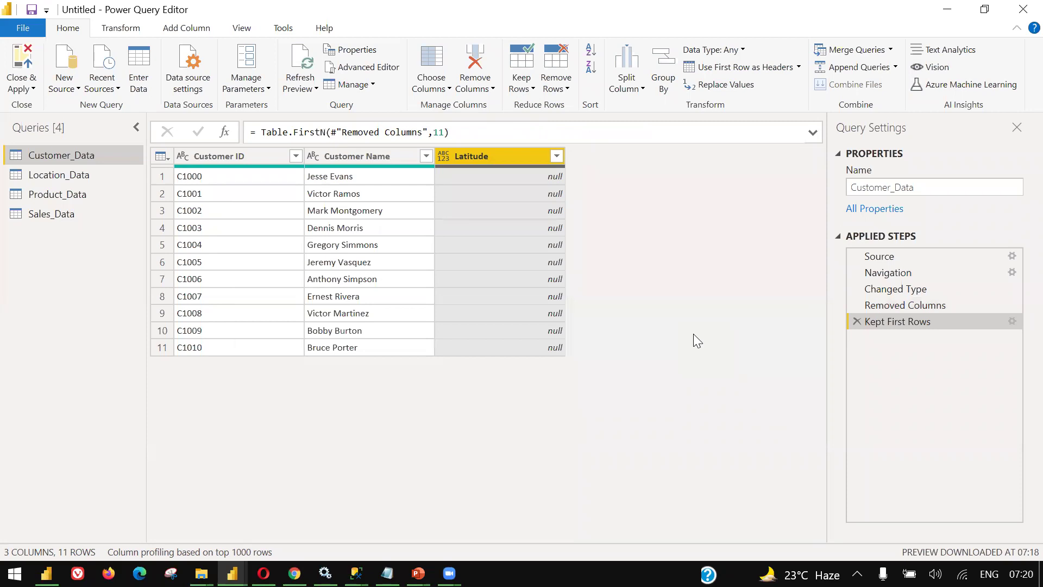
- Keep a range of rows in Customer_Data with first row 5 and number of rows 8
left_click(519, 89)
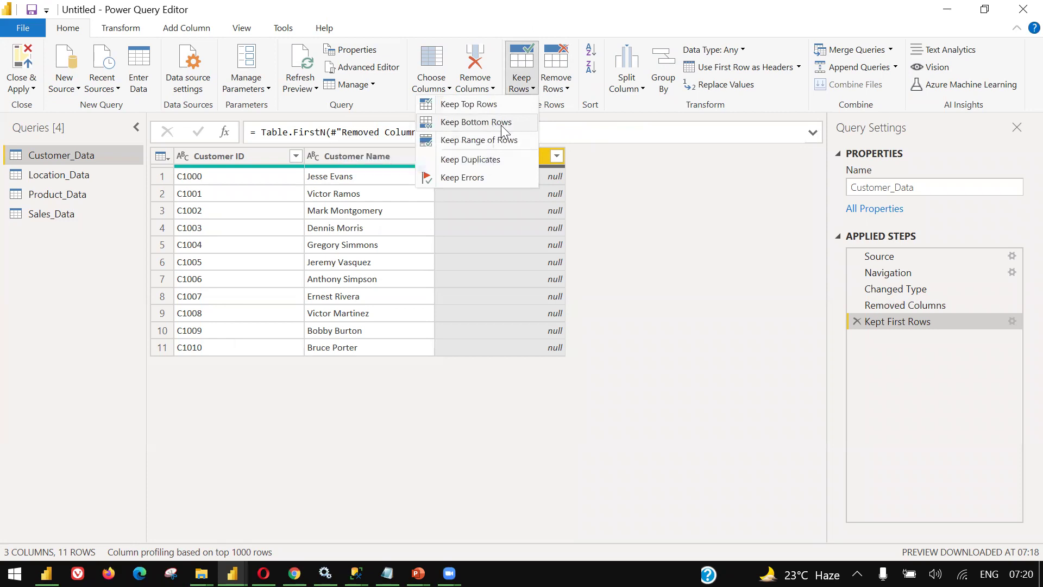
left_click(525, 141)
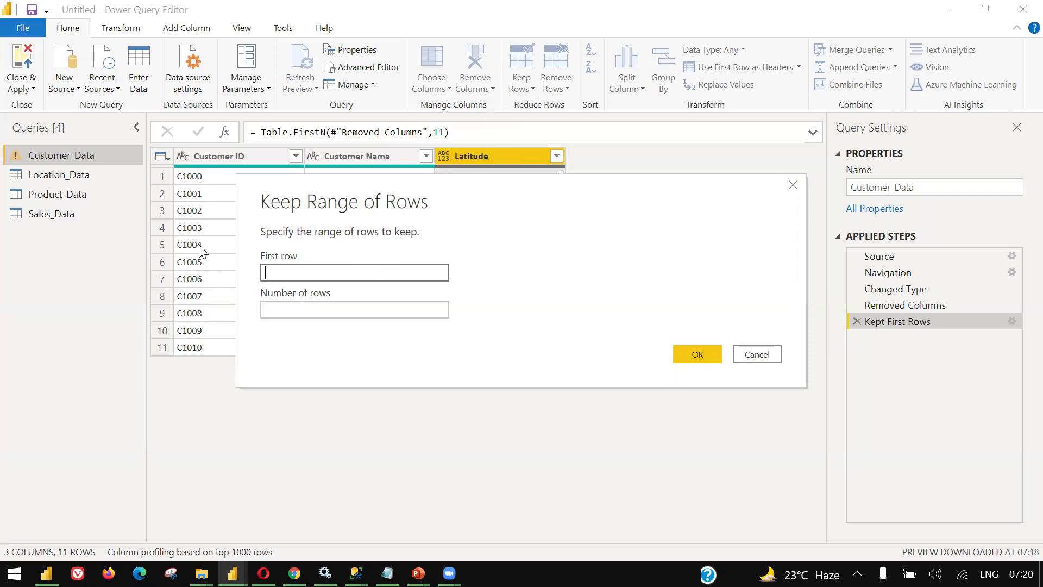
type("5")
left_click(337, 306)
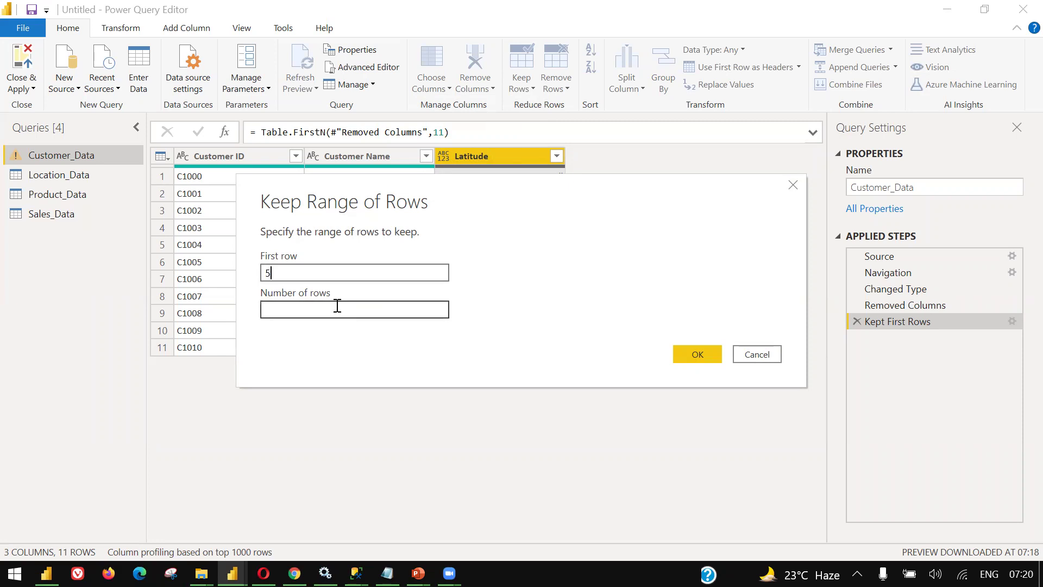
type("8")
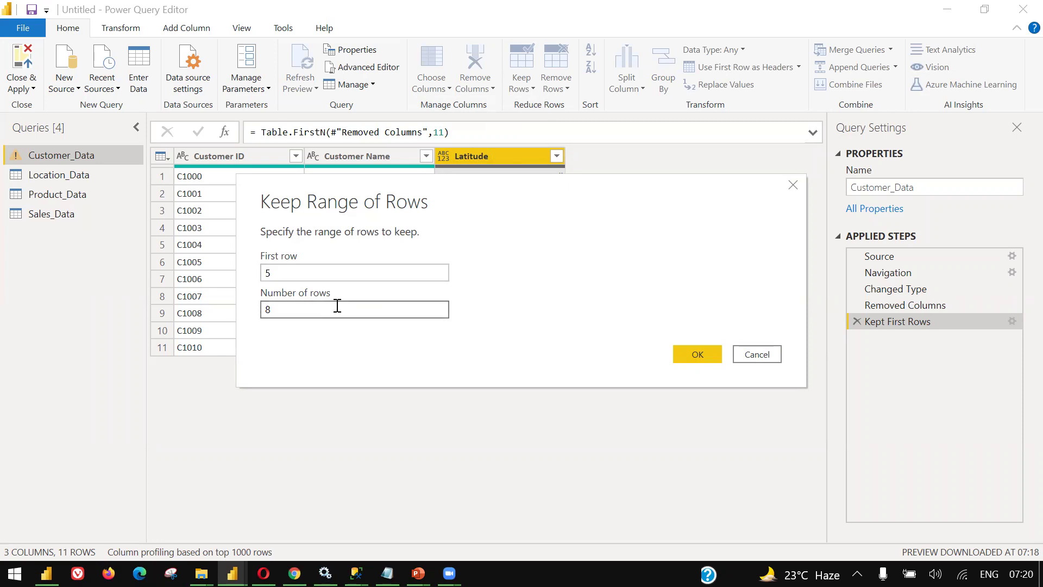
left_click(674, 351)
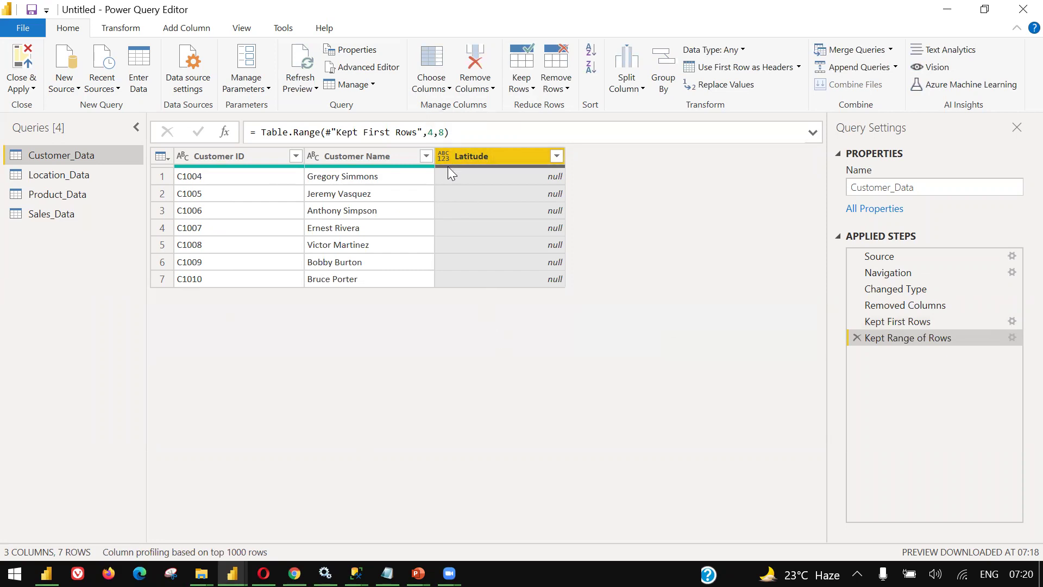
left_click(523, 87)
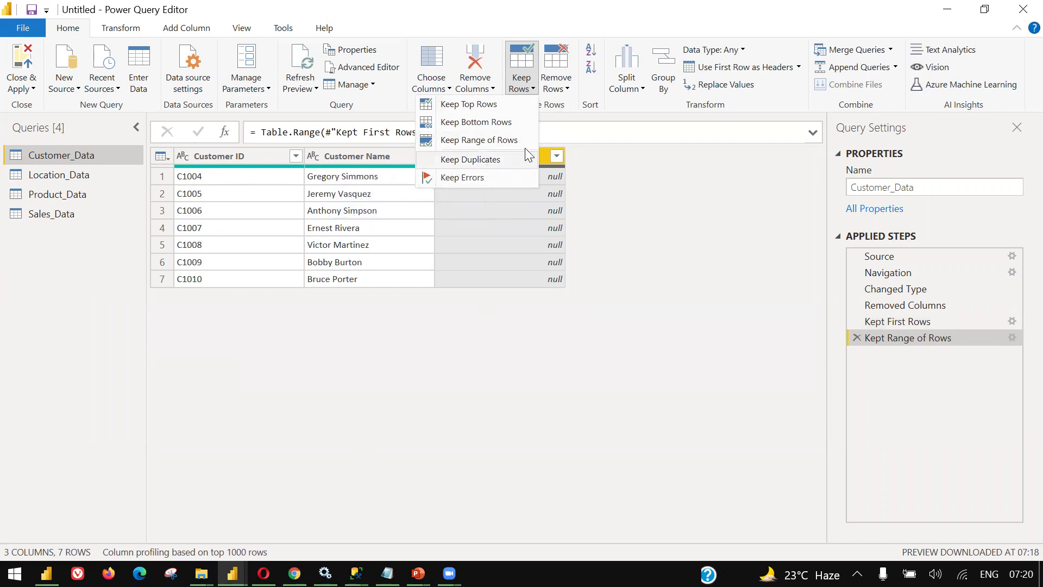
left_click(552, 90)
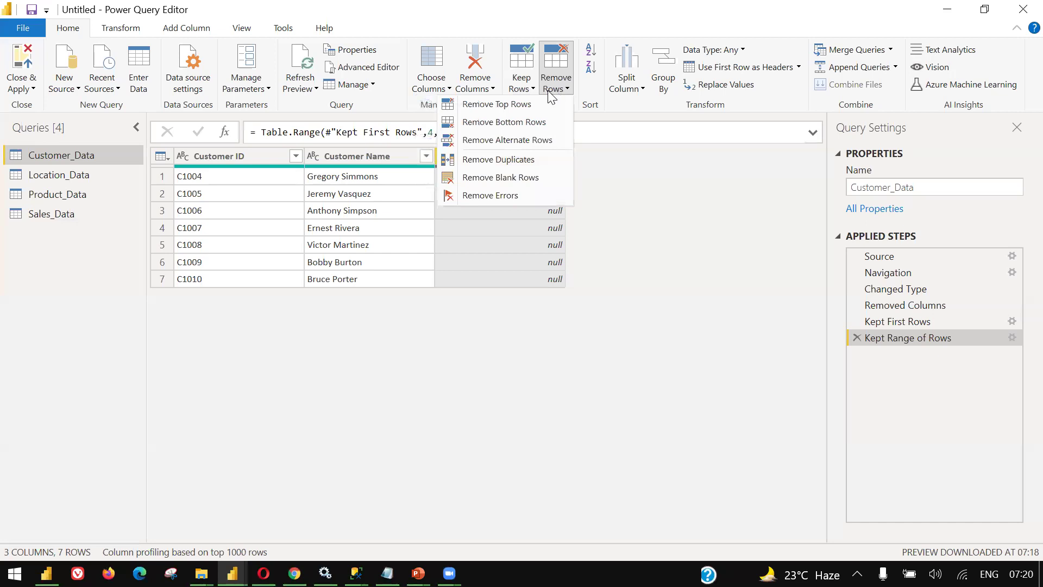
left_click(771, 290)
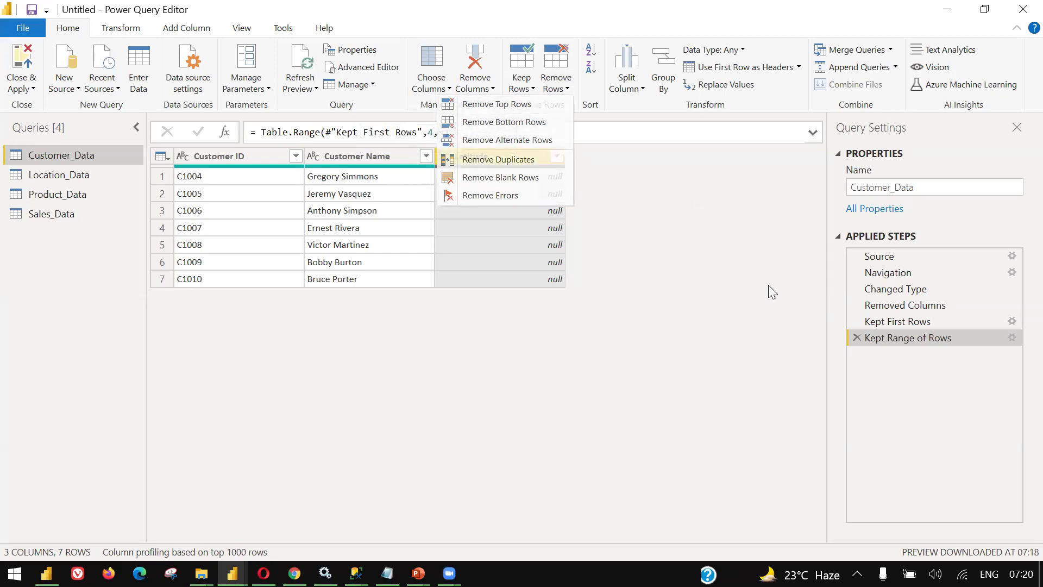
- Delete the Kept Range of Rows, Kept First Rows and Removed Columns applied steps from Customer_Data
left_click(855, 342)
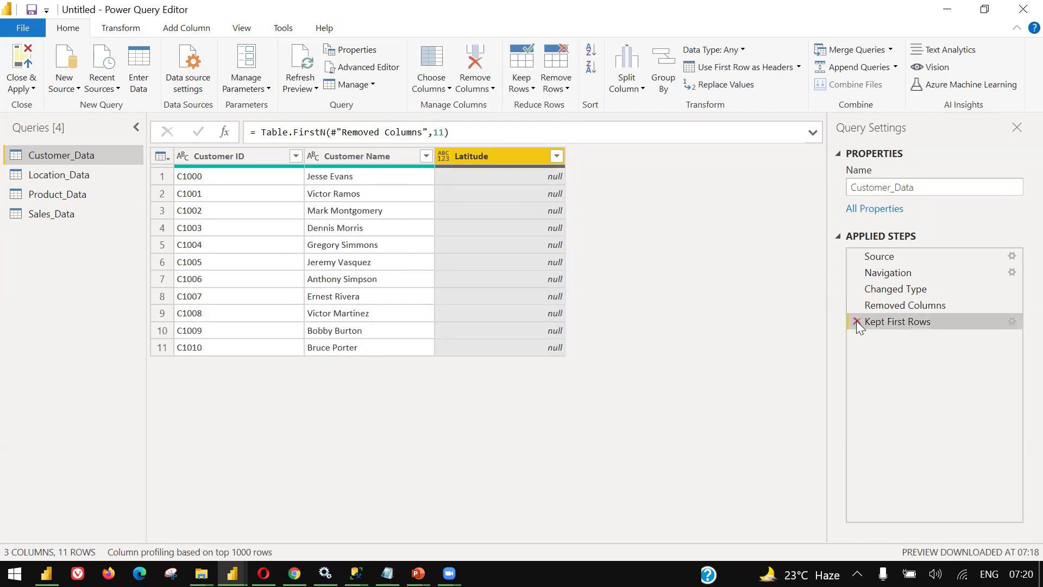
left_click(857, 320)
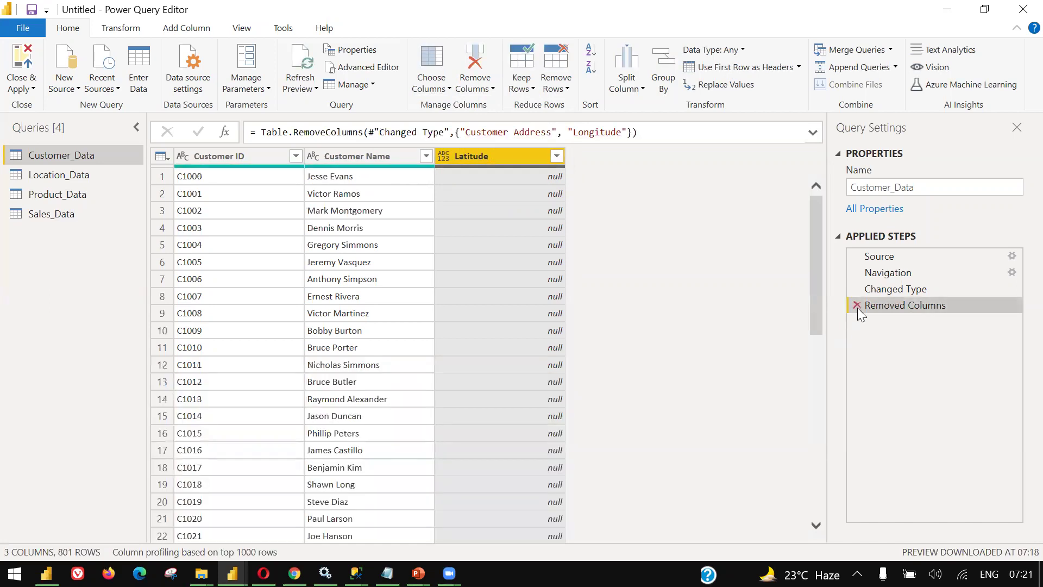
left_click(857, 306)
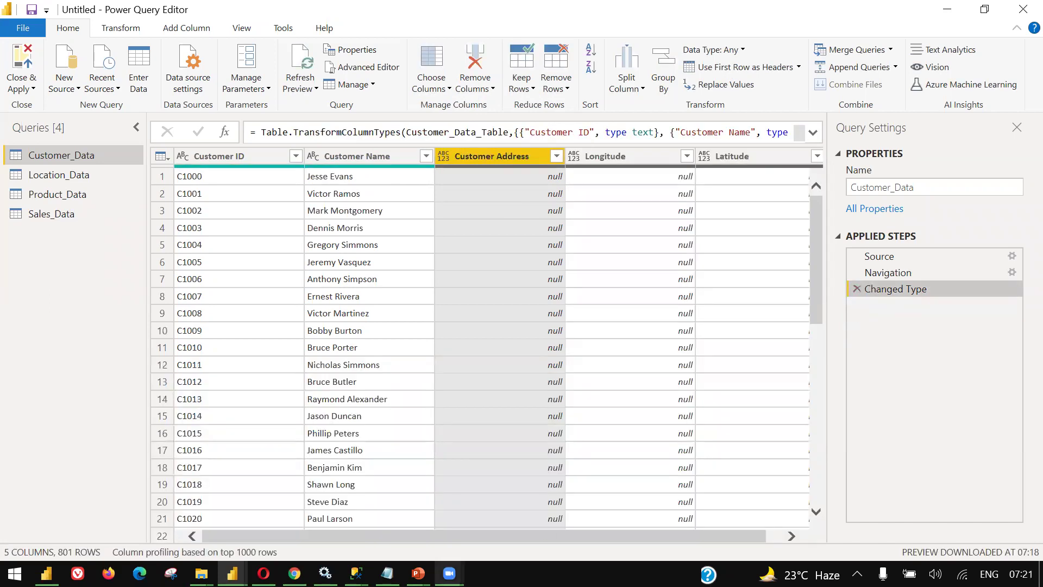
left_click_drag(505, 537, 442, 538)
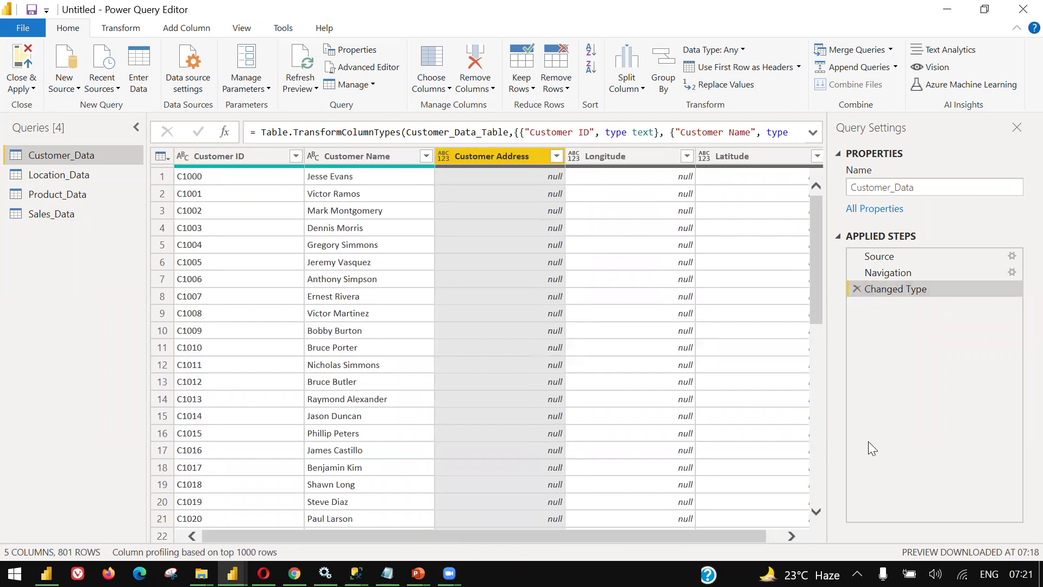
left_click(560, 91)
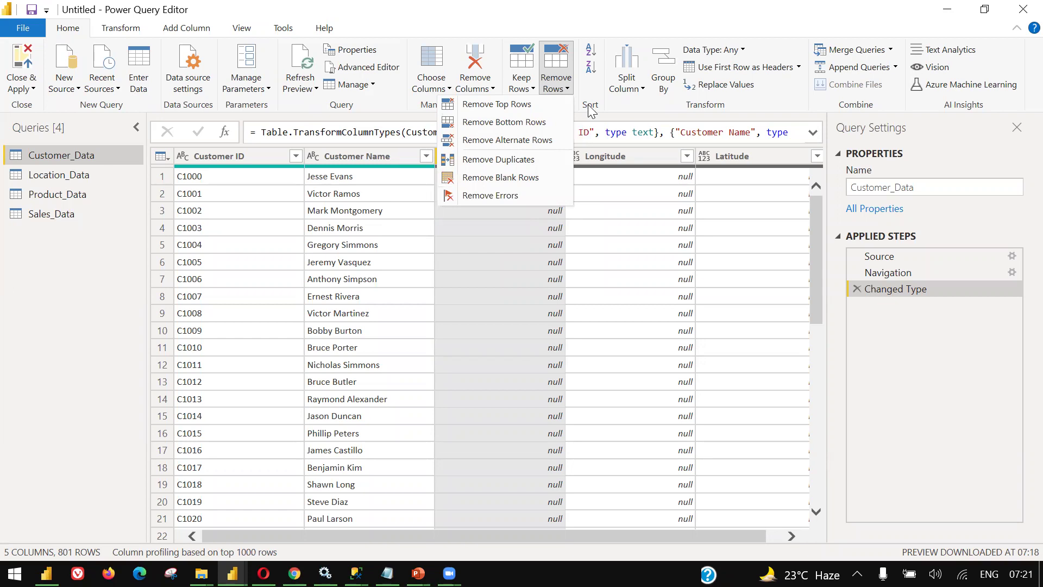
left_click(594, 16)
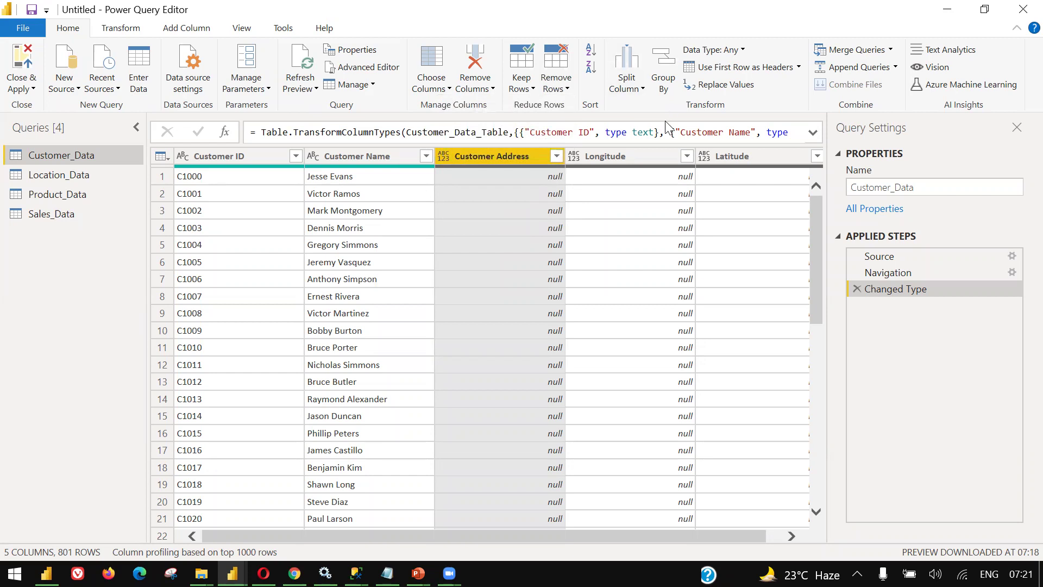
- Split the Customer Name column by the Space delimiter at the left-most delimiter
left_click(636, 86)
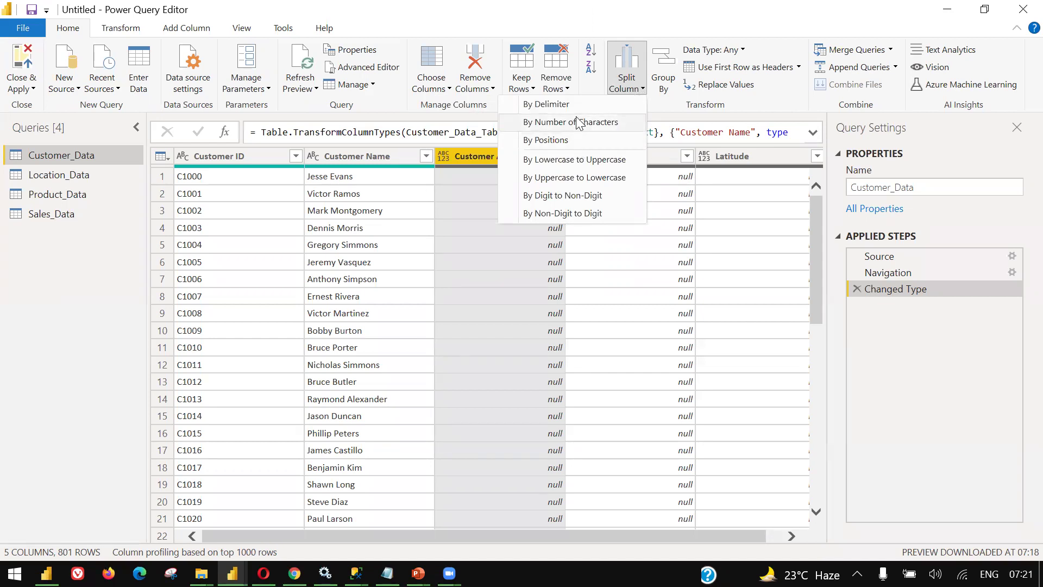
left_click(356, 160)
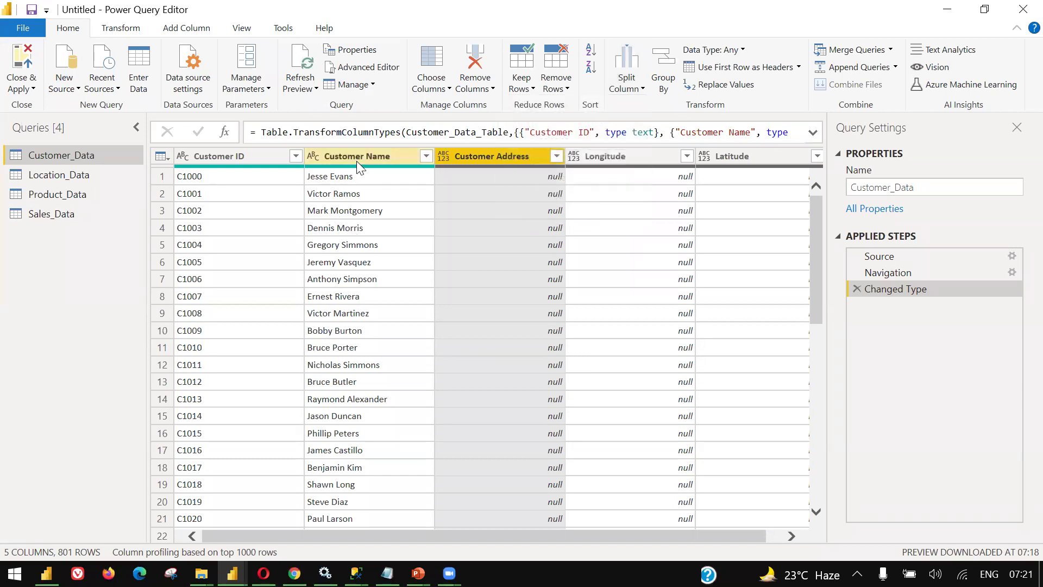
left_click(357, 161)
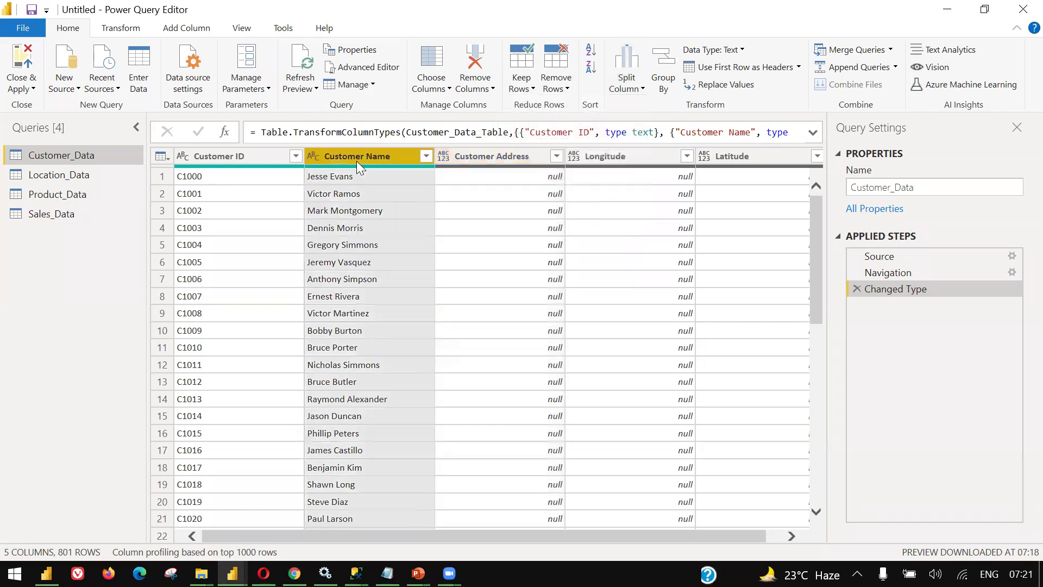
left_click(626, 89)
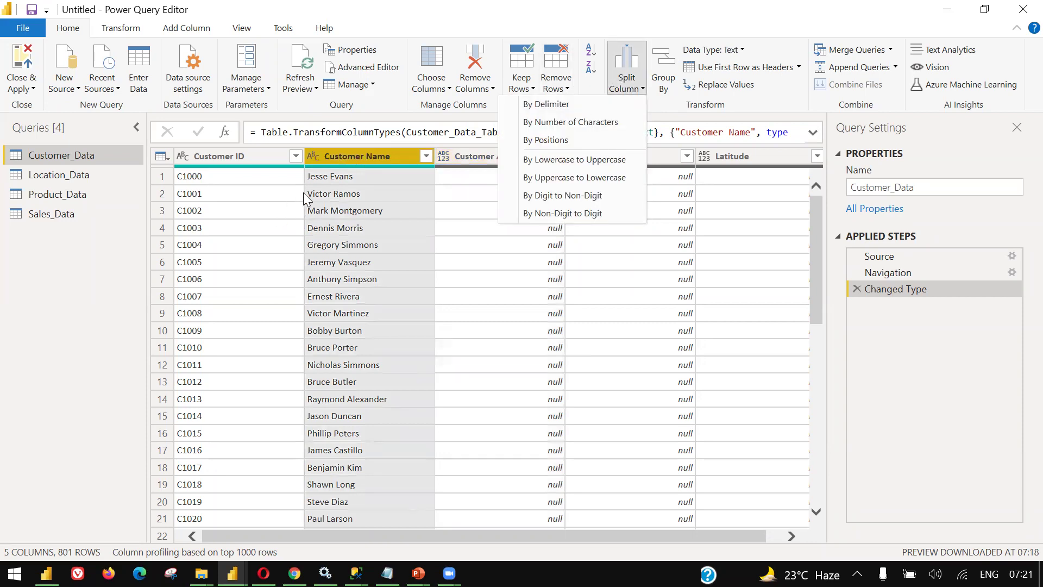
left_click(324, 186)
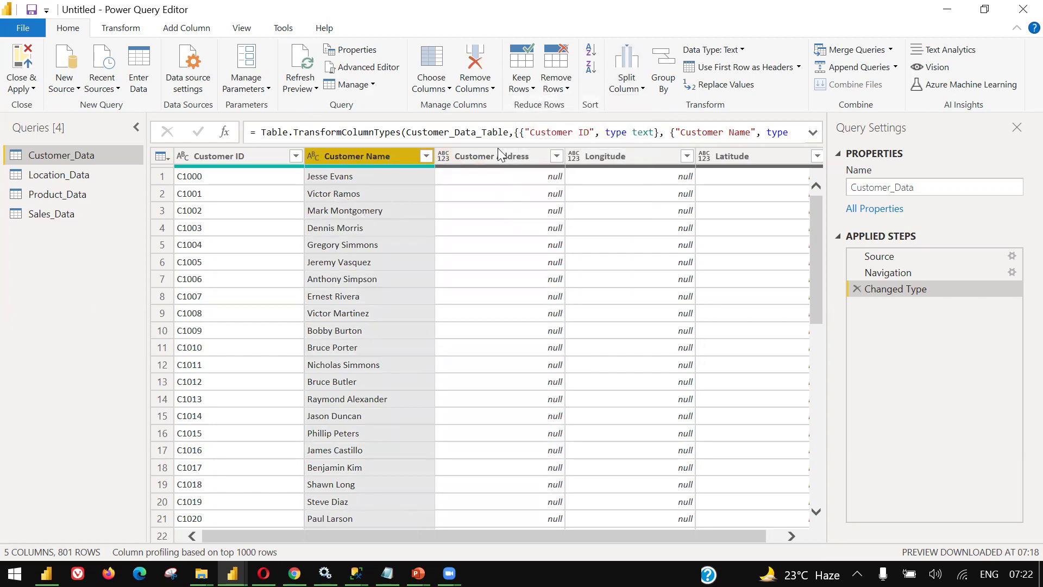
left_click(641, 90)
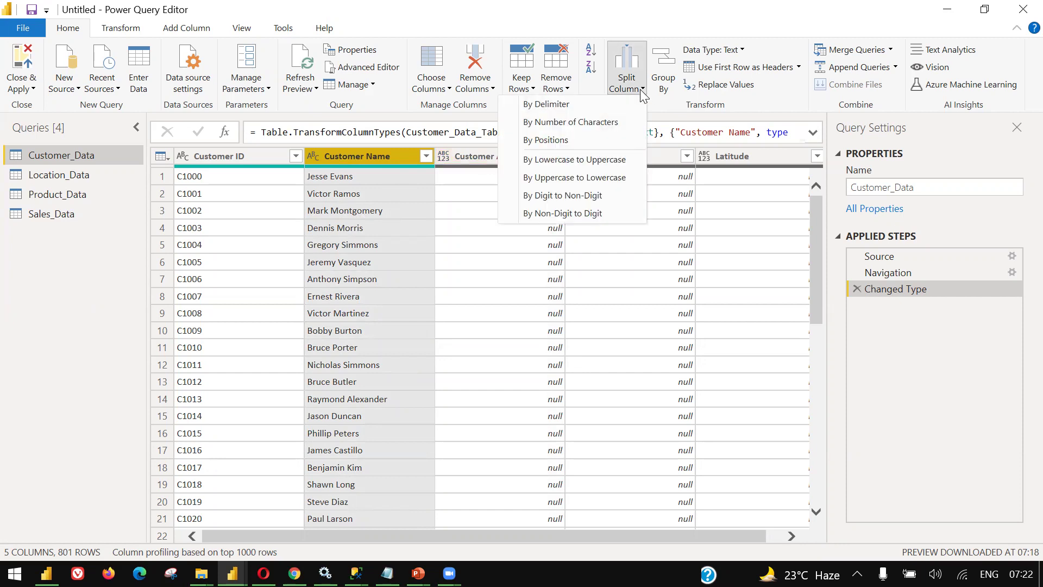
left_click(581, 112)
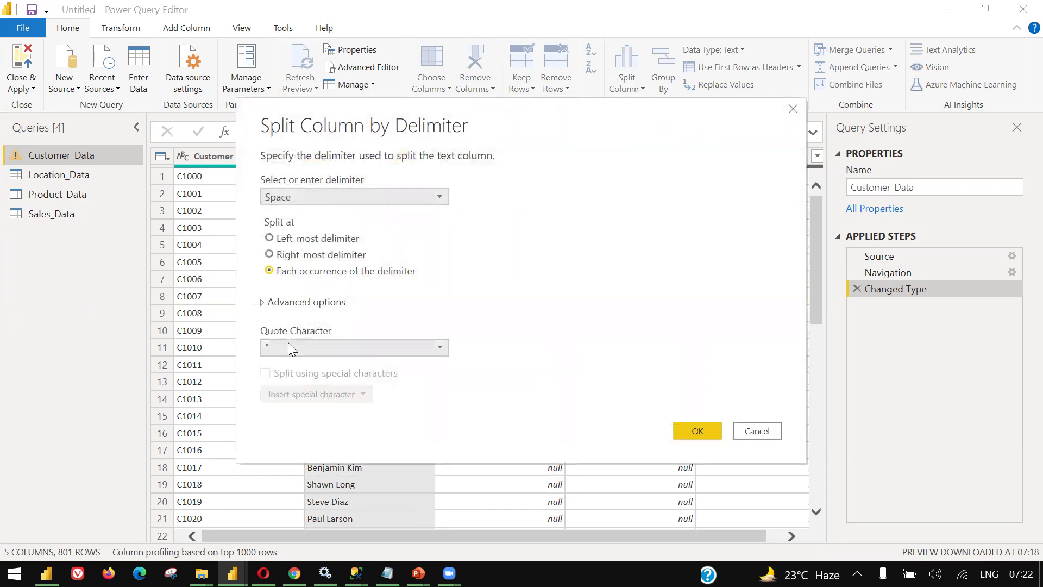
left_click(321, 192)
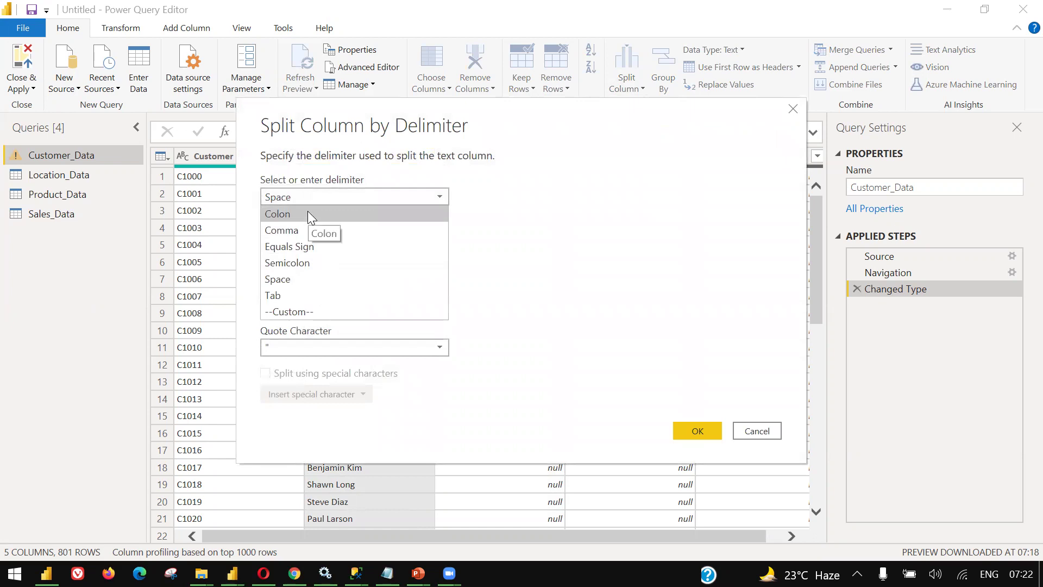
left_click(285, 279)
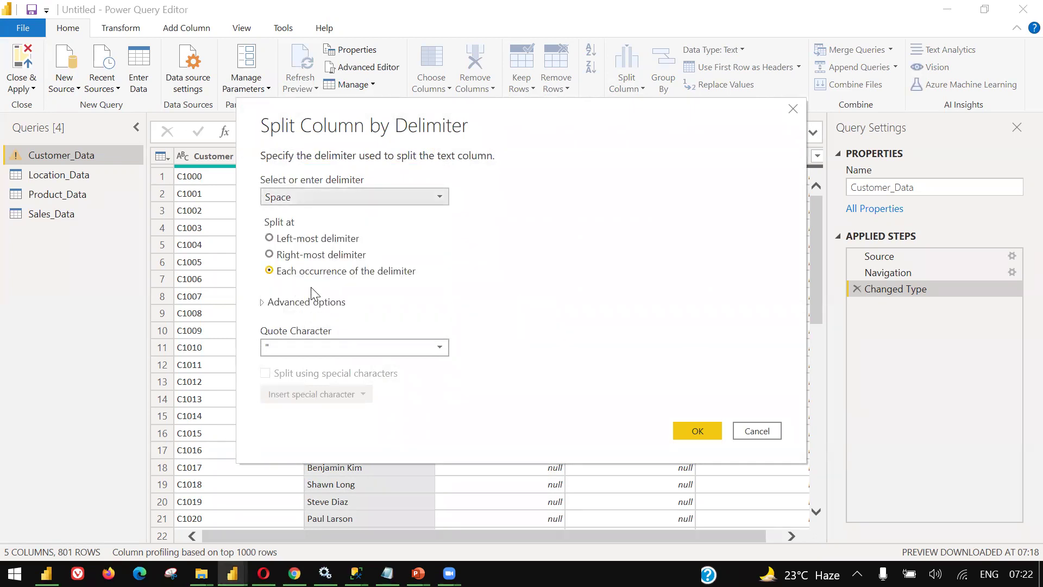
left_click(314, 251)
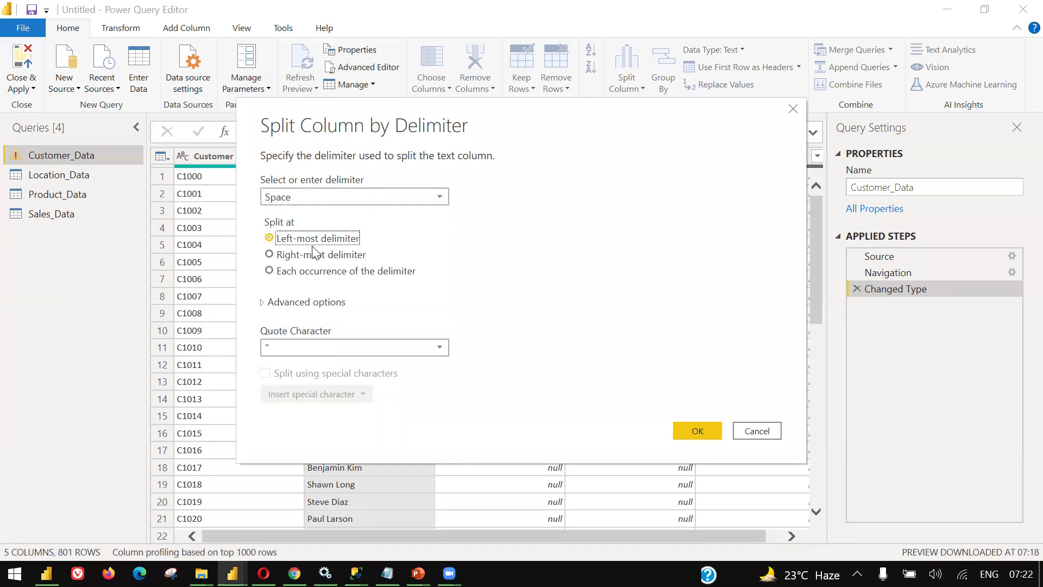
left_click(698, 431)
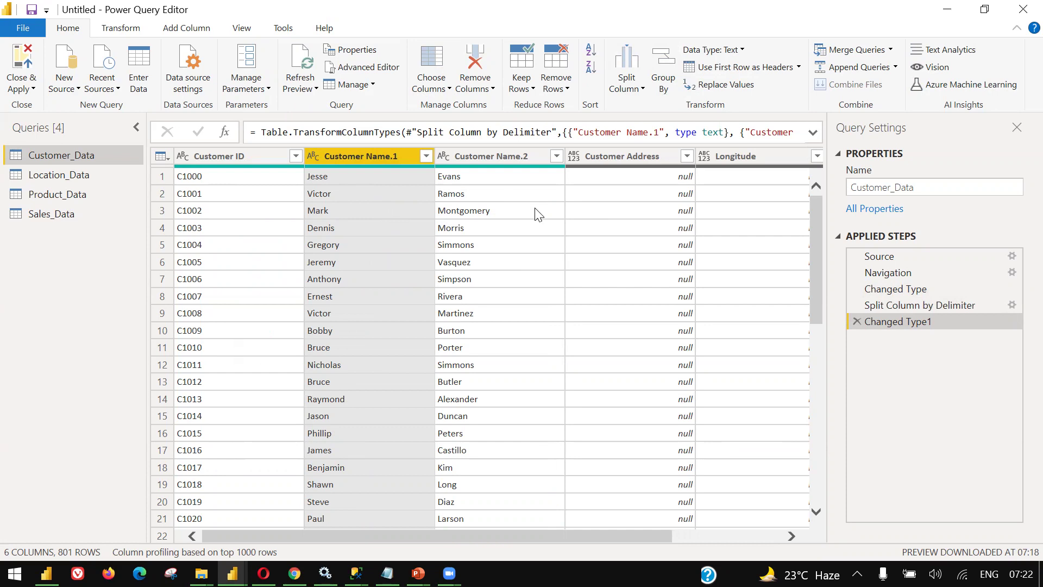
- Delete the Changed Type1 and Split Column by Delimiter applied steps from Customer_Data
left_click(858, 323)
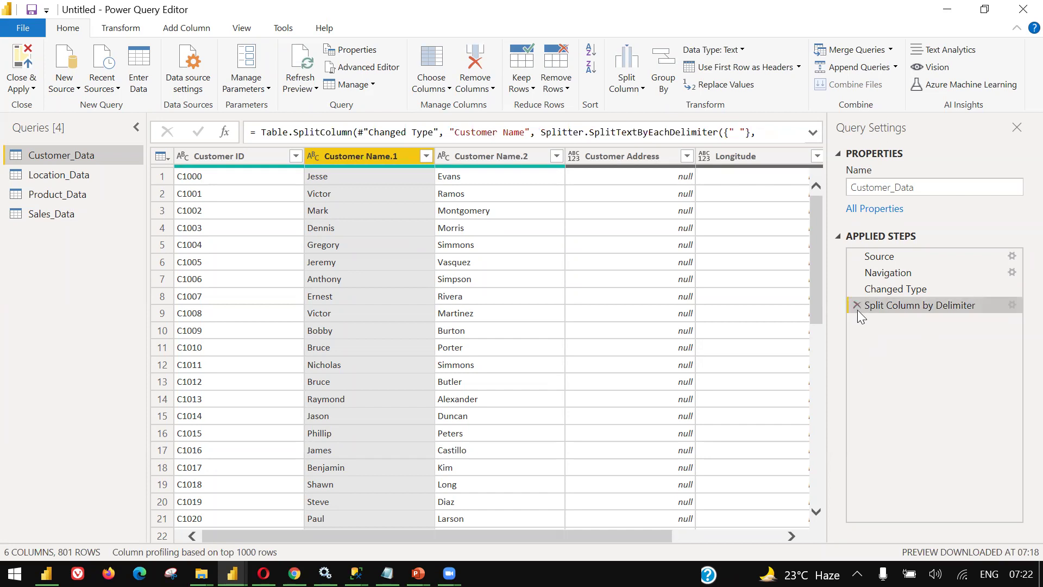
left_click(857, 305)
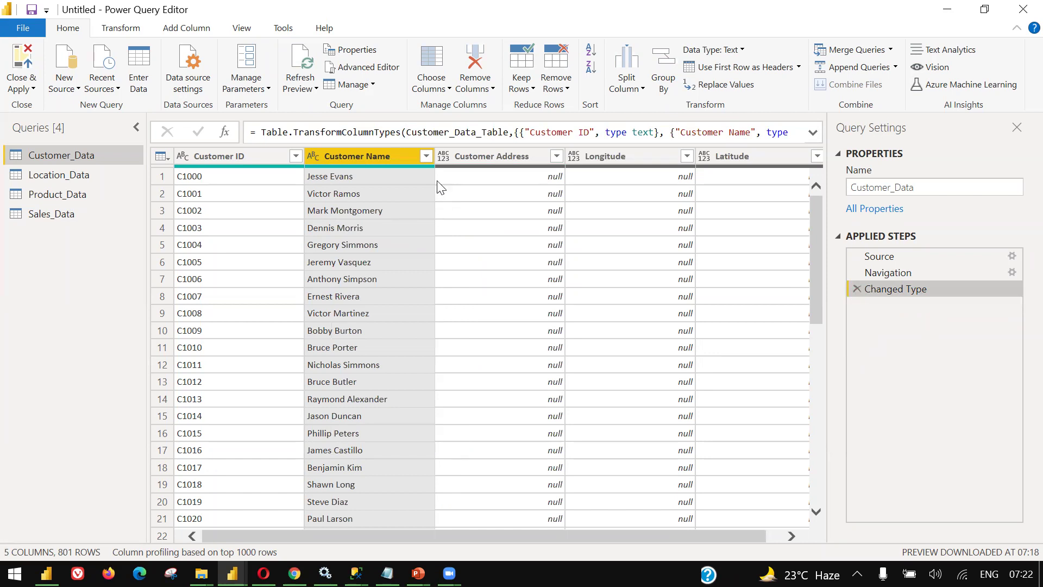
- Split the Customer Name column by the Space delimiter at each occurrence of the delimiter
left_click(629, 93)
left_click(619, 107)
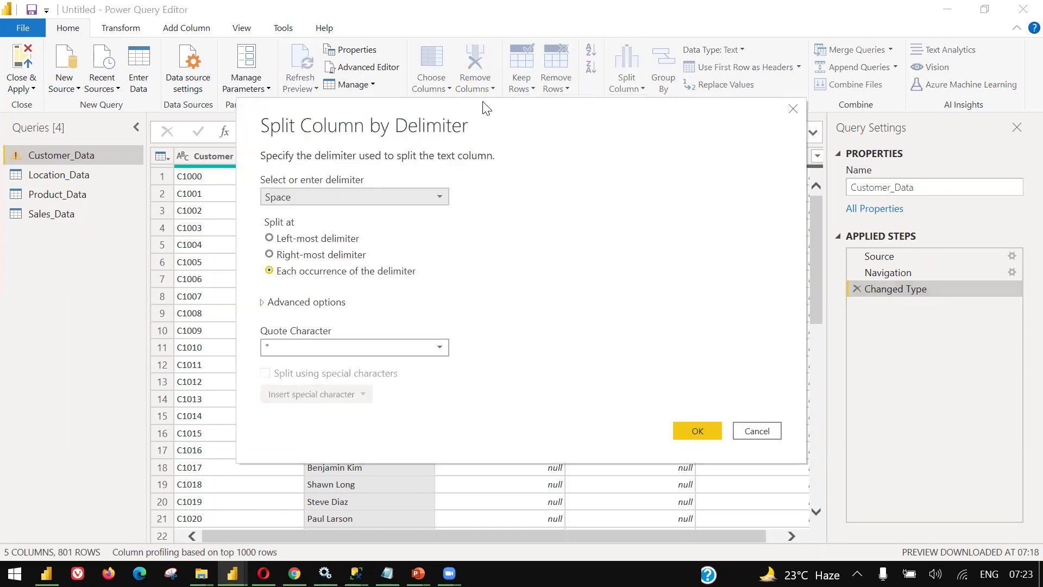
left_click_drag(513, 103, 805, 49)
left_click(664, 181)
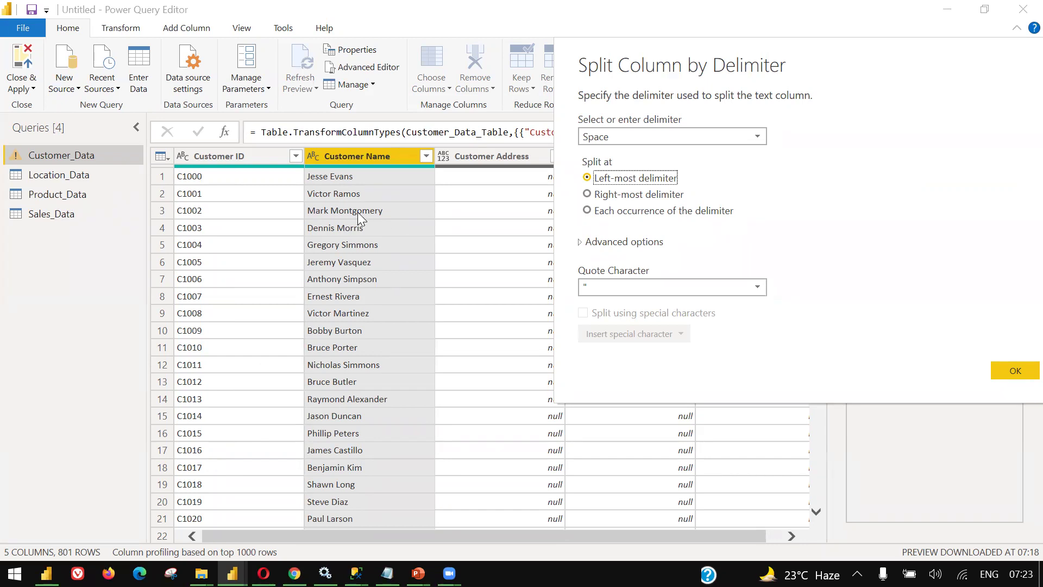
left_click(673, 213)
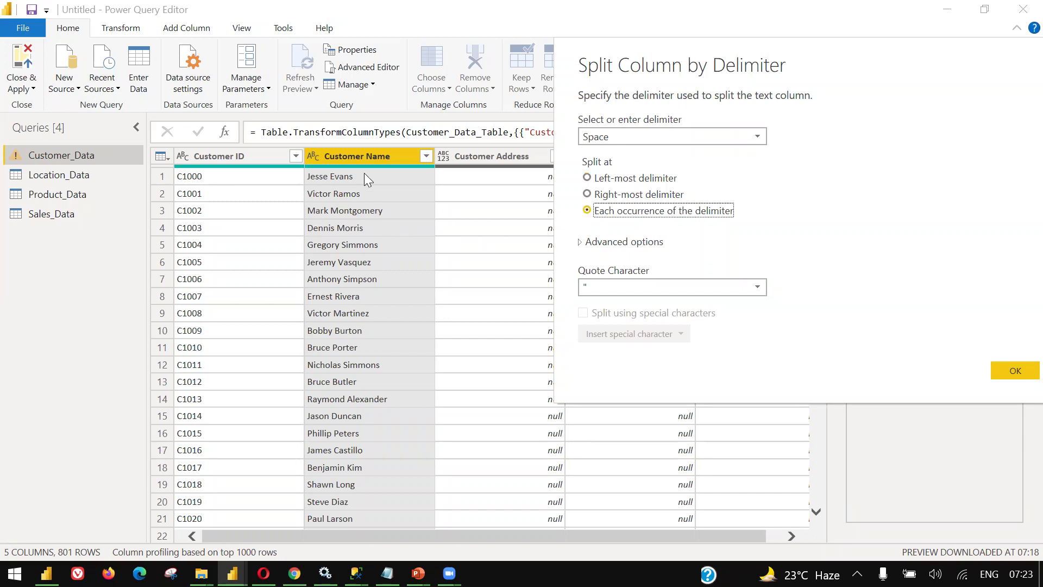
left_click(1003, 367)
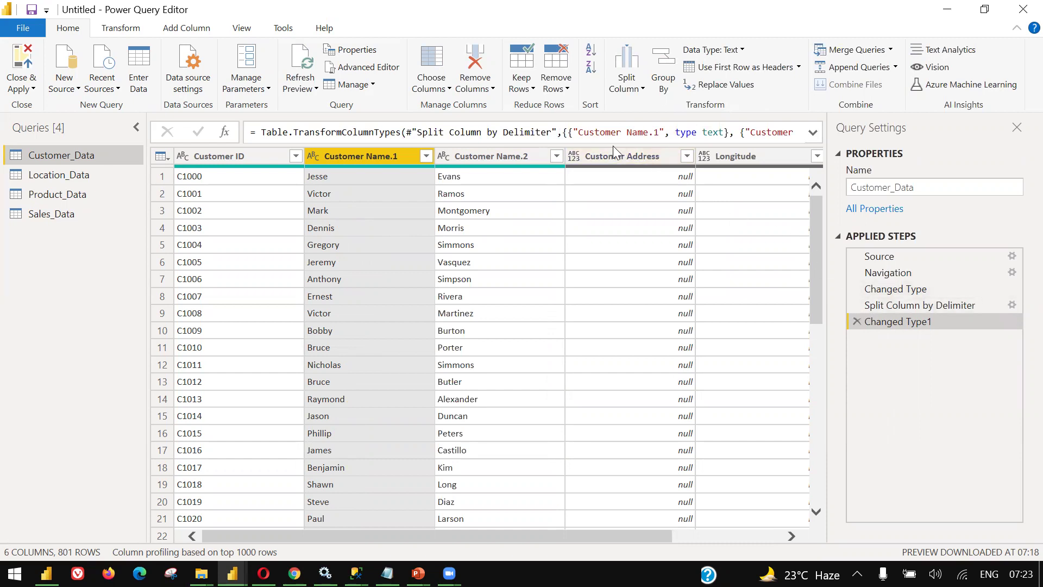
- Split the Customer Name.1 column by number of characters, repeatedly every 3 characters
left_click(644, 88)
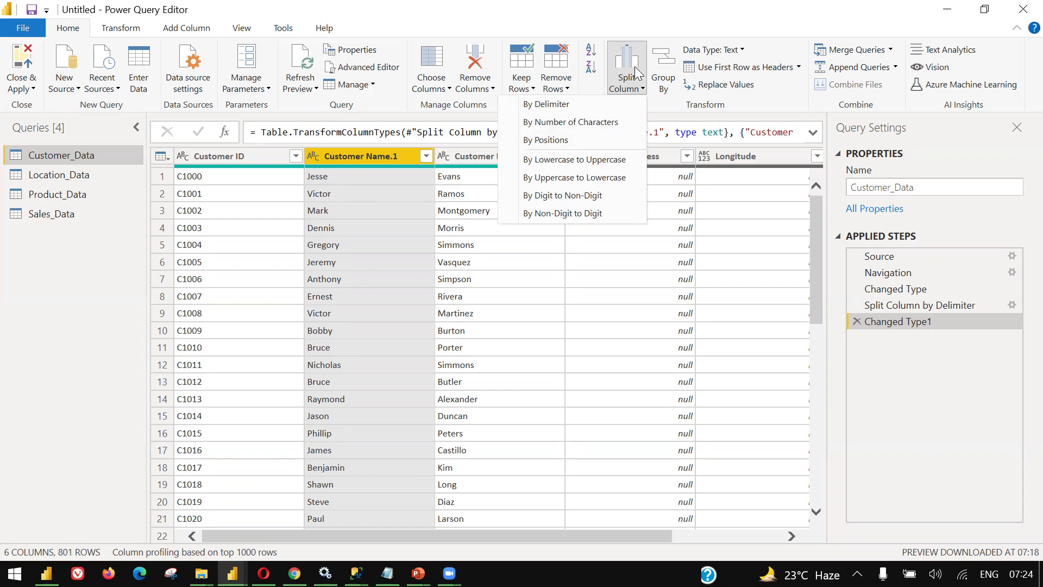
left_click(594, 126)
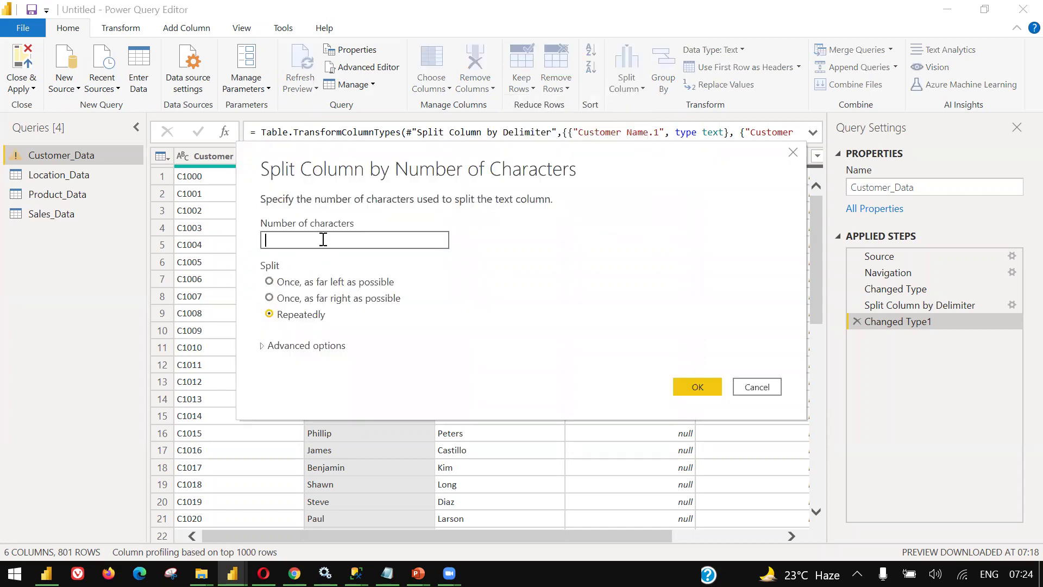
type("3")
left_click(696, 388)
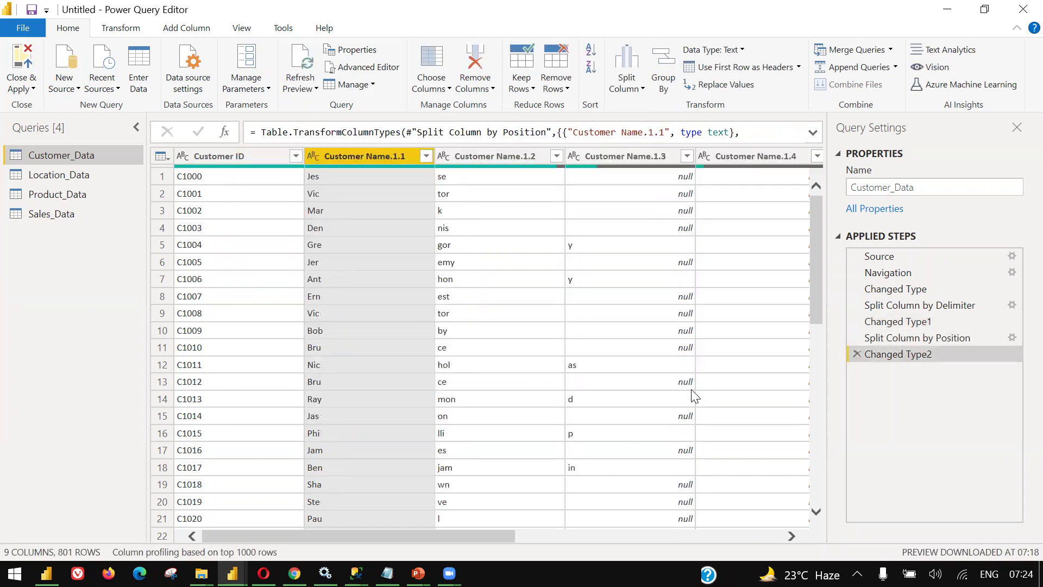
- Delete the Changed Type2 and Split Column by Position applied steps from Customer_Data
left_click(491, 158)
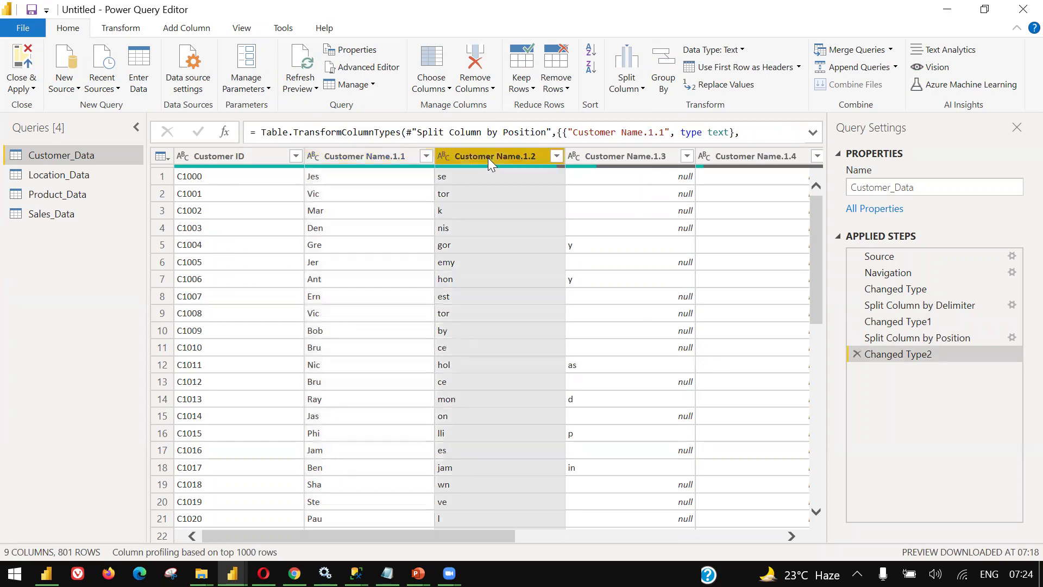
right_click(488, 158)
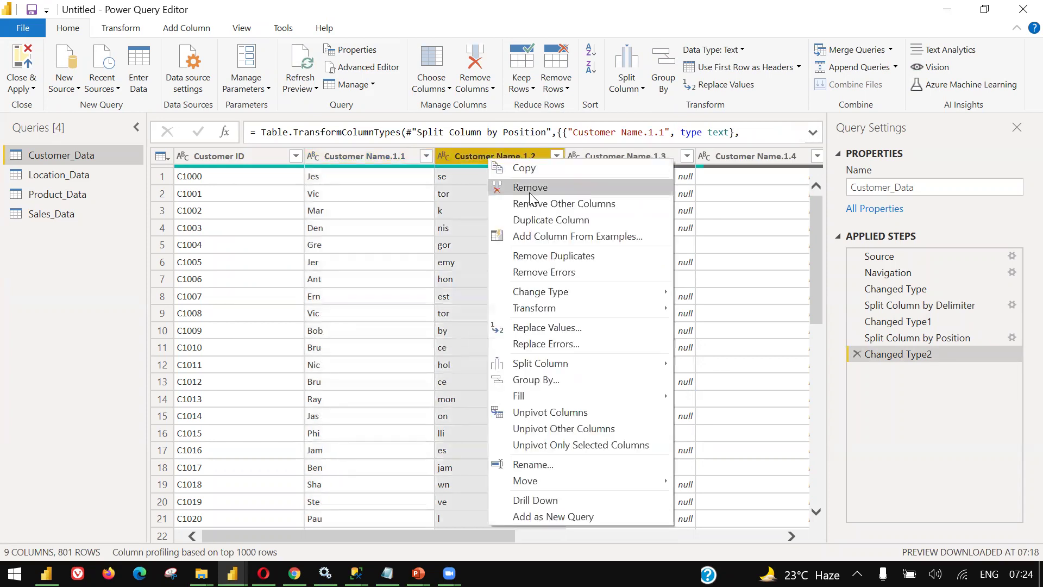
left_click(380, 156)
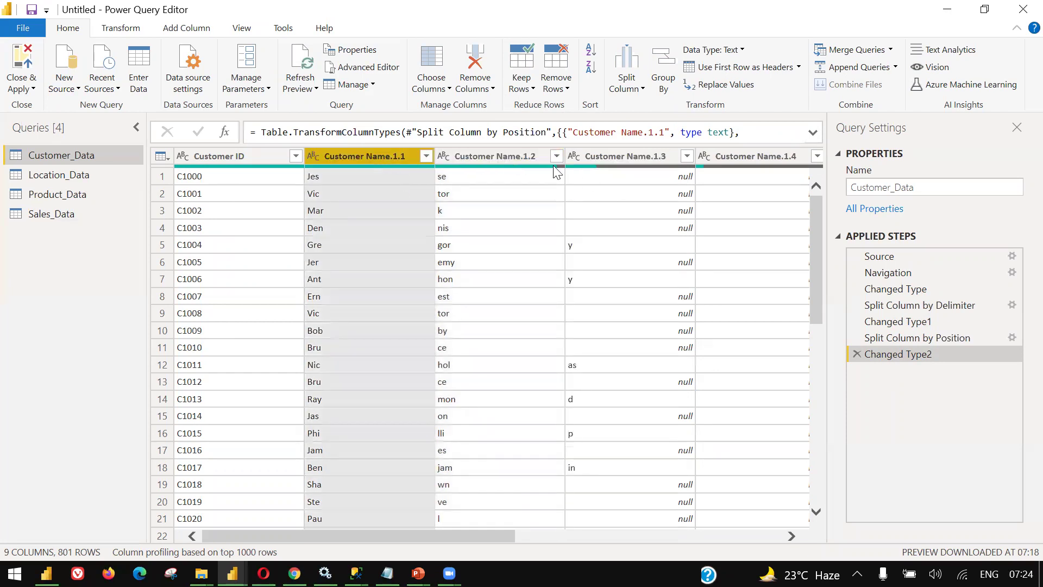
left_click(856, 354)
left_click(857, 337)
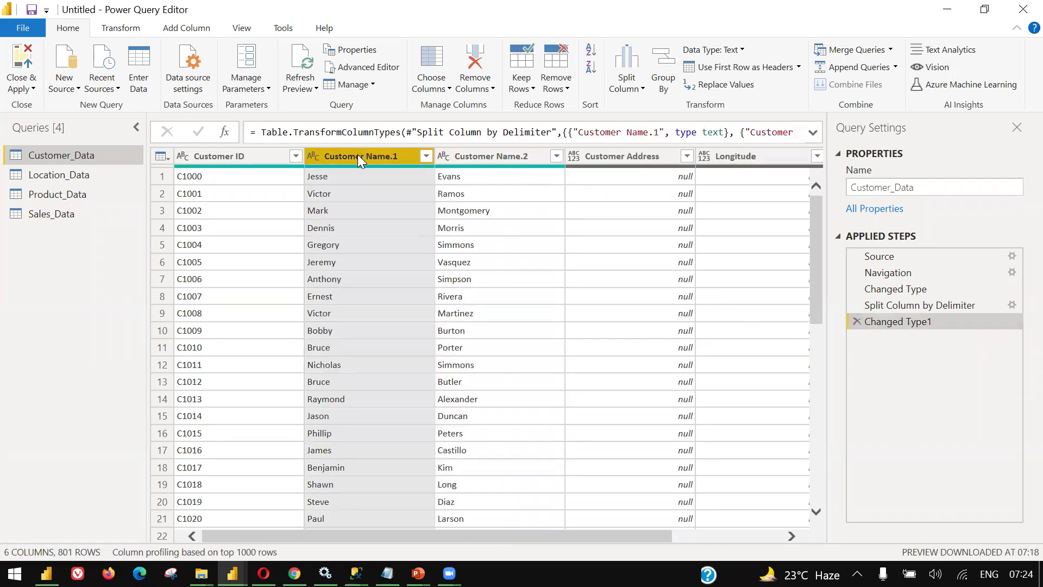
- Duplicate the Customer Name.1 column and split the copy by 3 characters once, as far left as possible
right_click(357, 154)
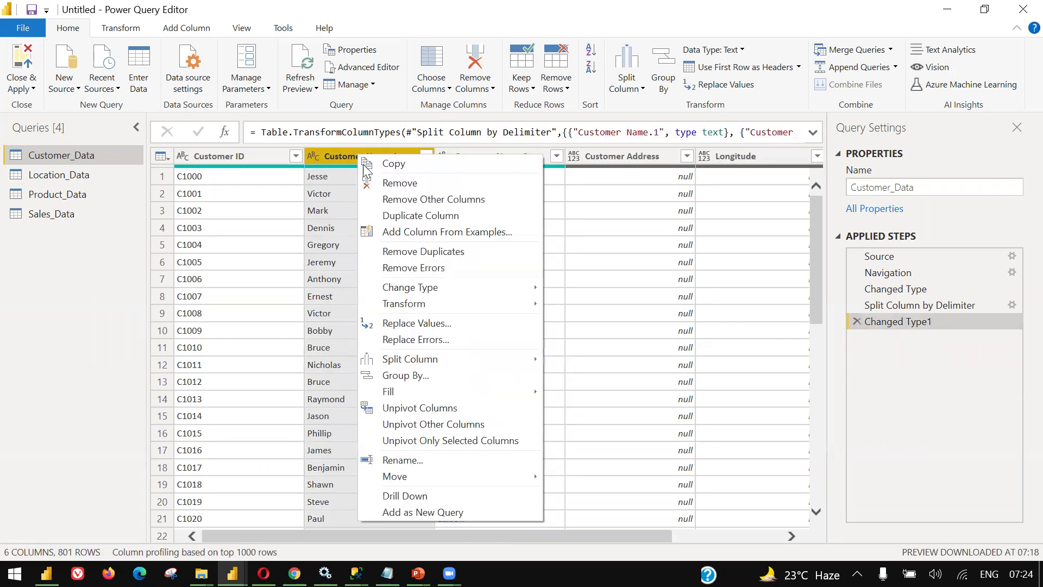
left_click(389, 216)
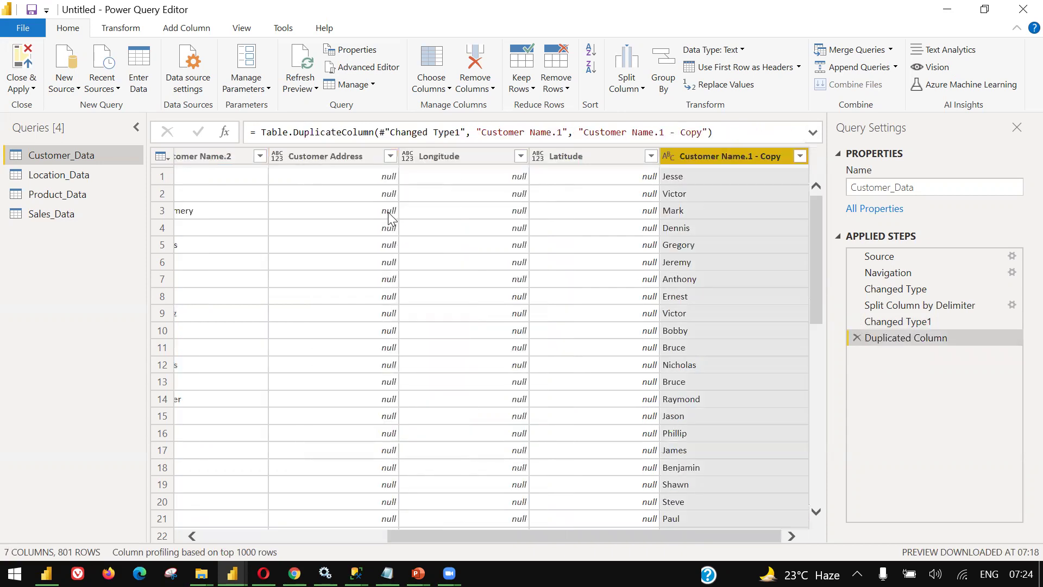
right_click(716, 149)
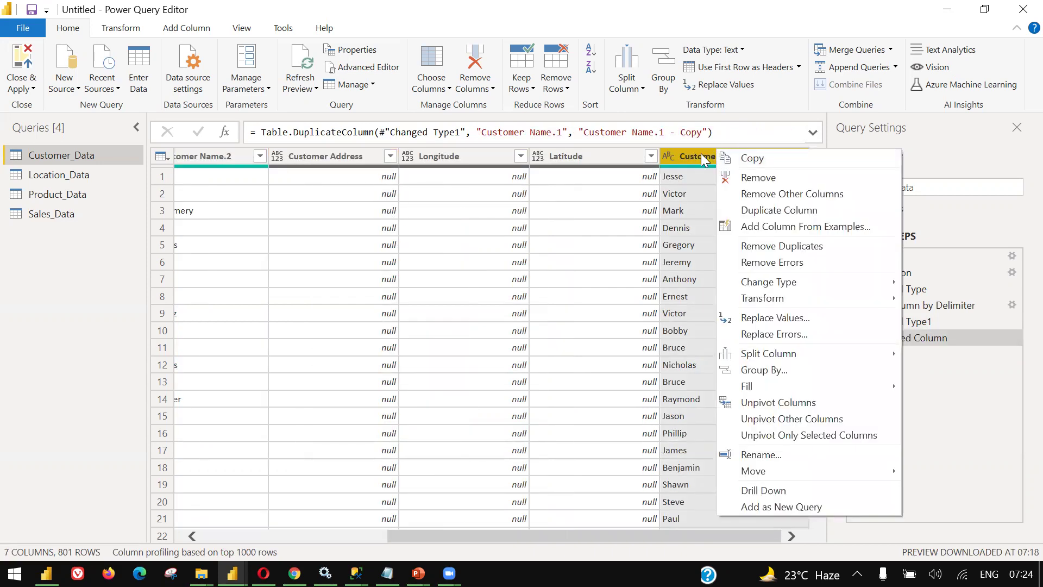
left_click(701, 153)
left_click(626, 78)
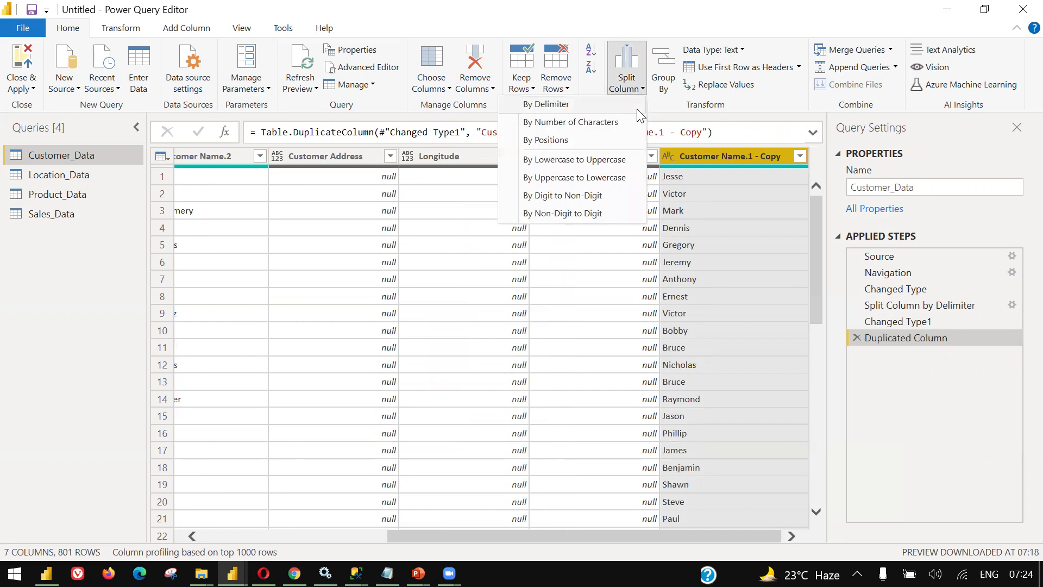
left_click(620, 124)
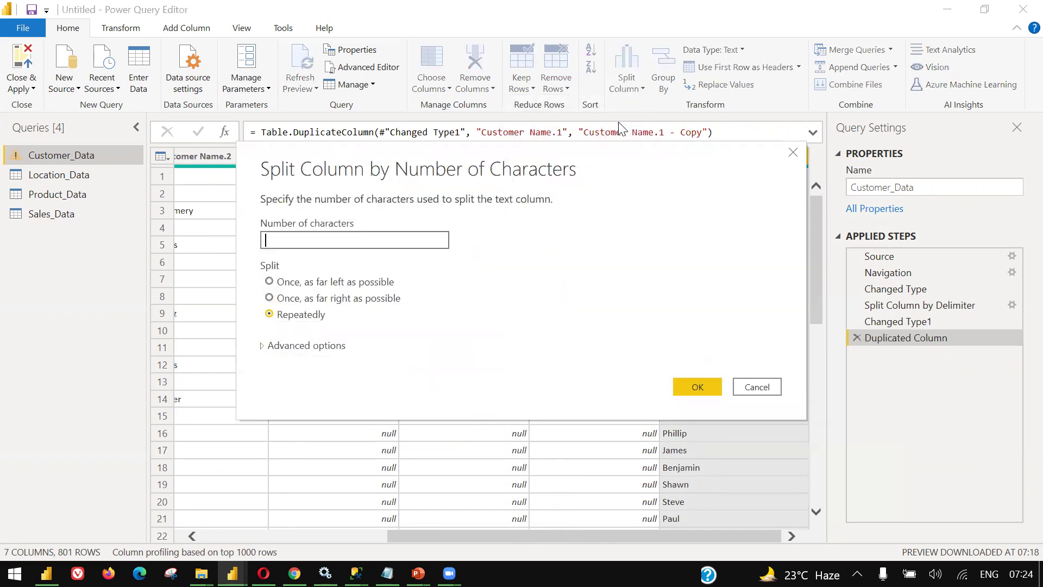
type("3")
left_click(273, 281)
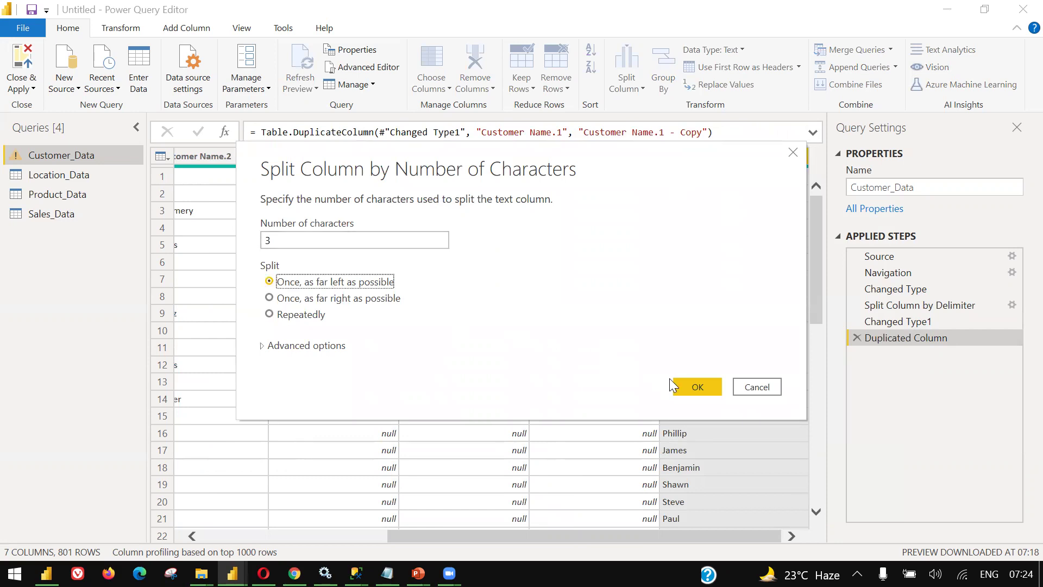
left_click(686, 387)
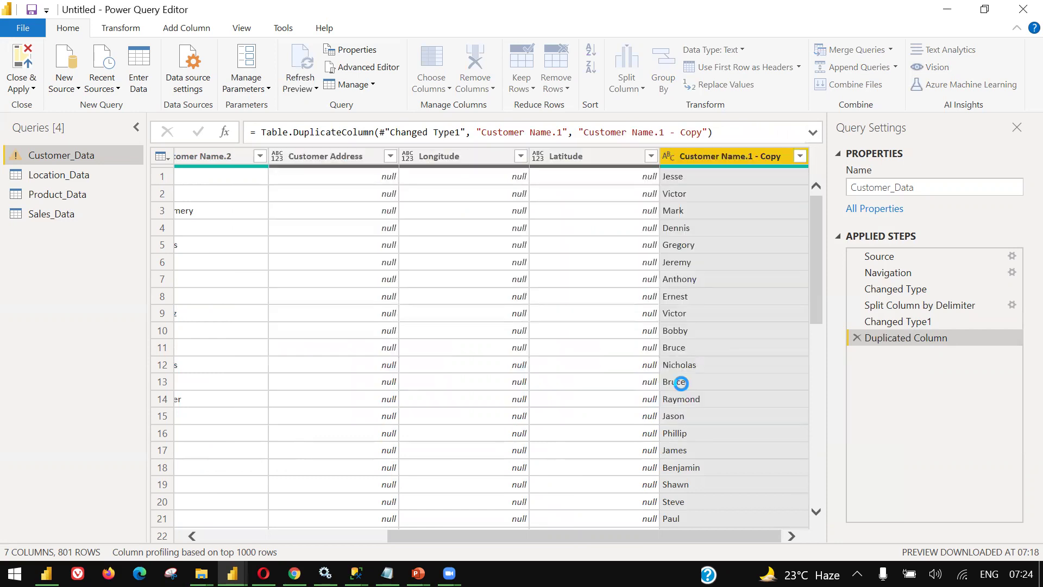
- Rename the Customer Name.1 - Copy.1 column to ShortName
double_click(685, 156)
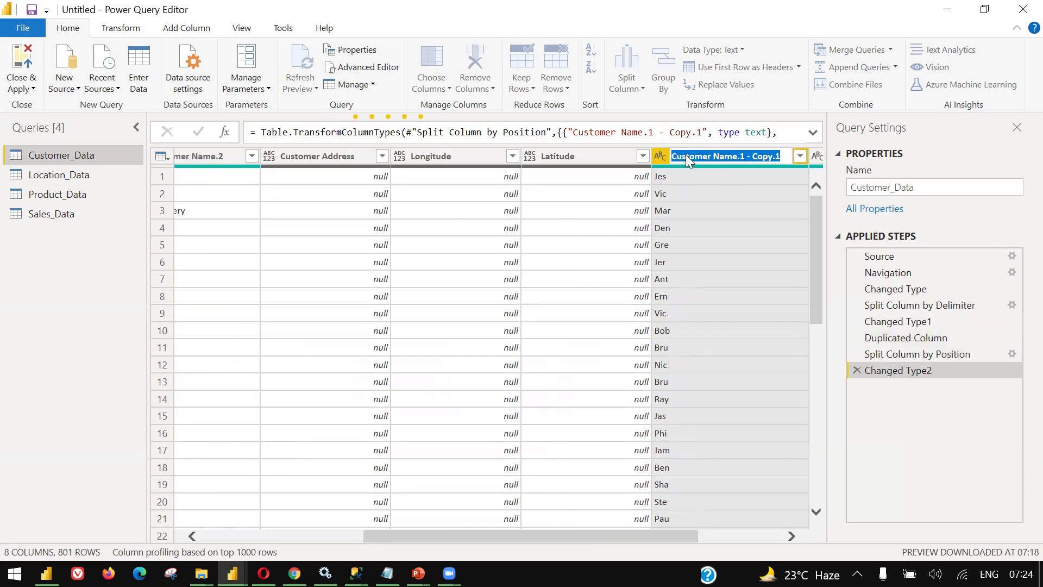
type("ShortName")
key("Return")
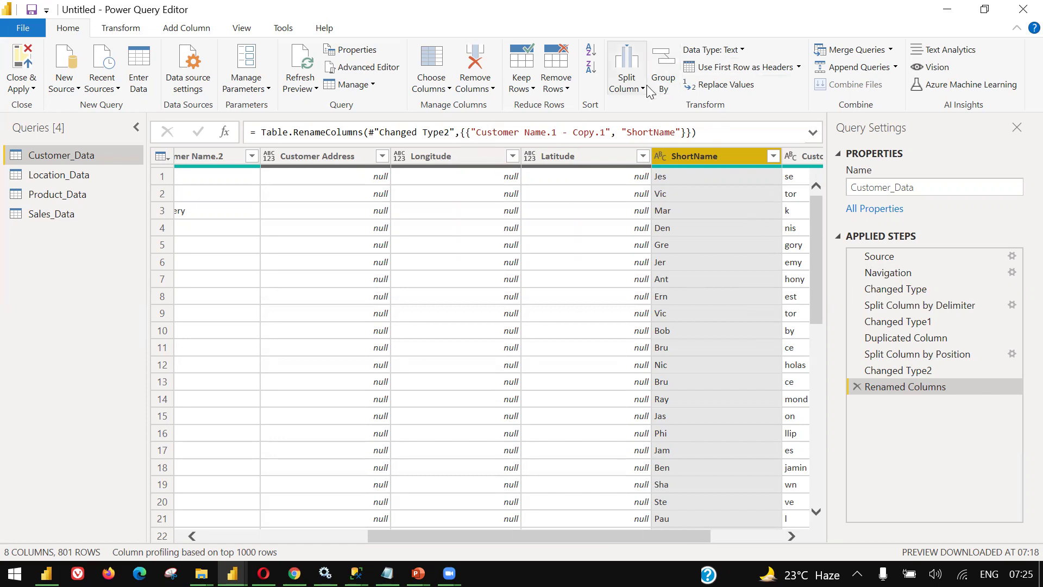
left_click(623, 92)
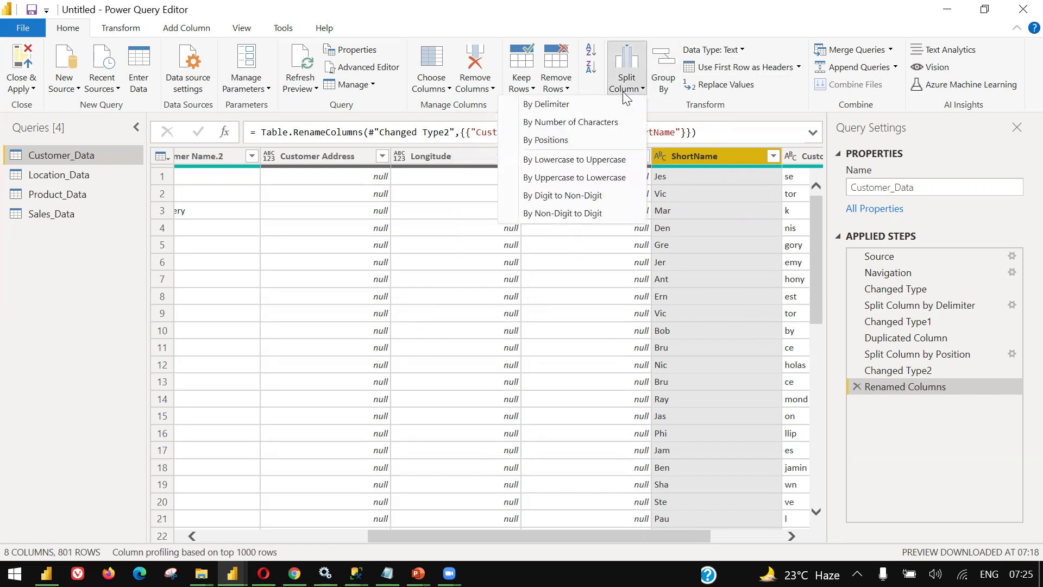
left_click(595, 136)
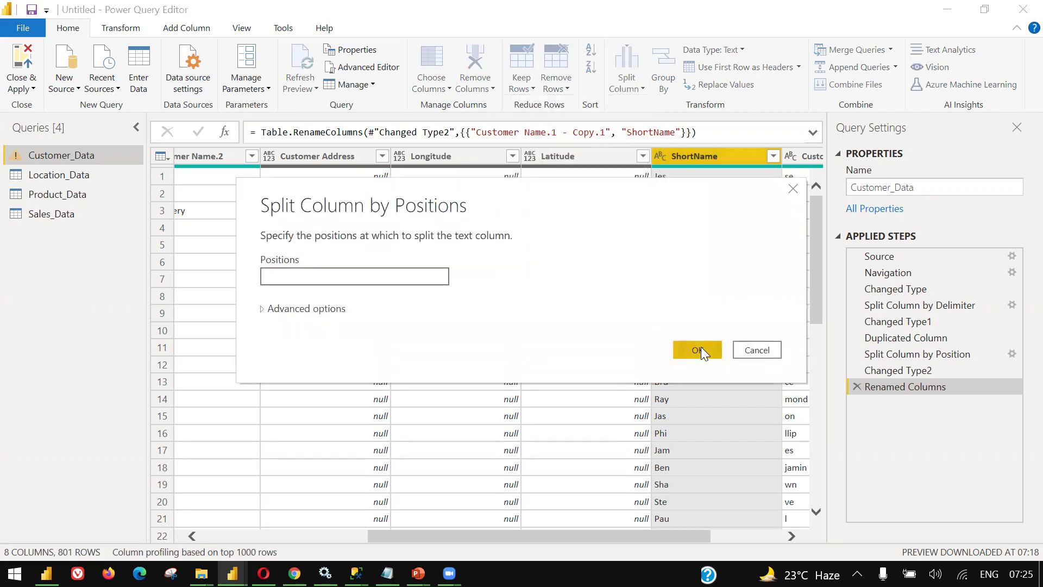
left_click(759, 350)
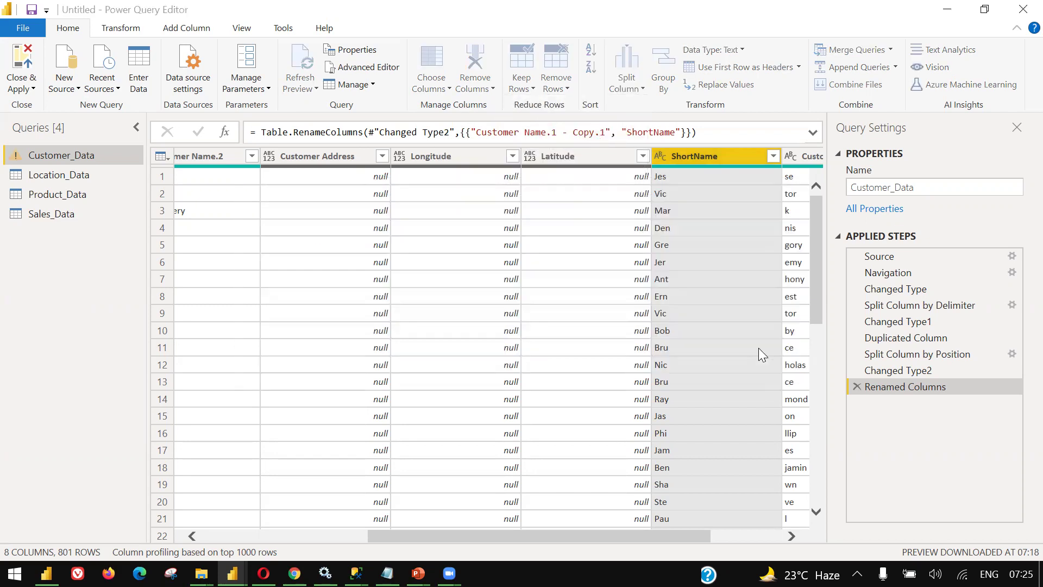
- Split the ShortName column by the transition from lowercase to uppercase
left_click(644, 95)
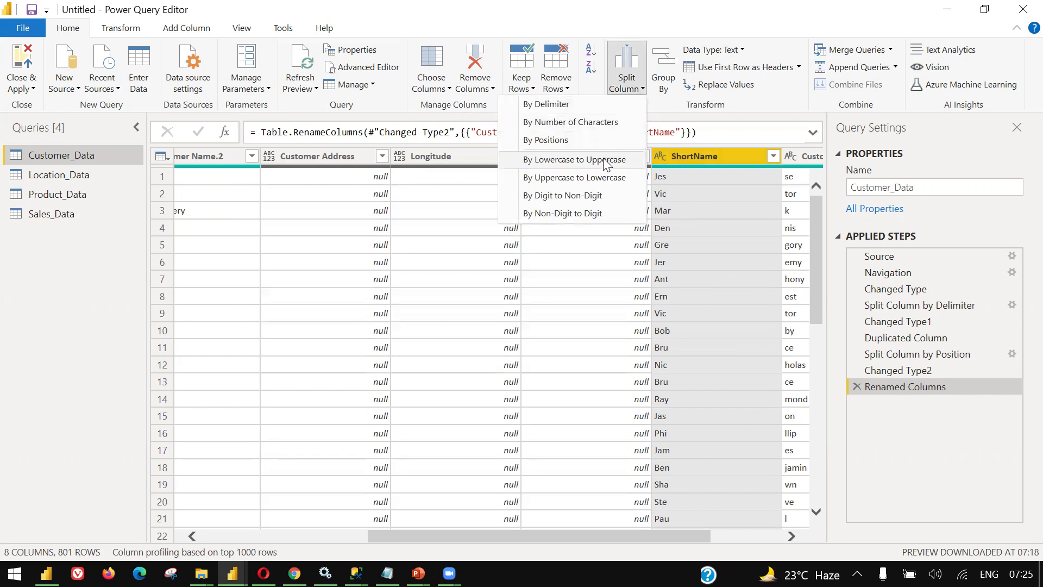
left_click(685, 154)
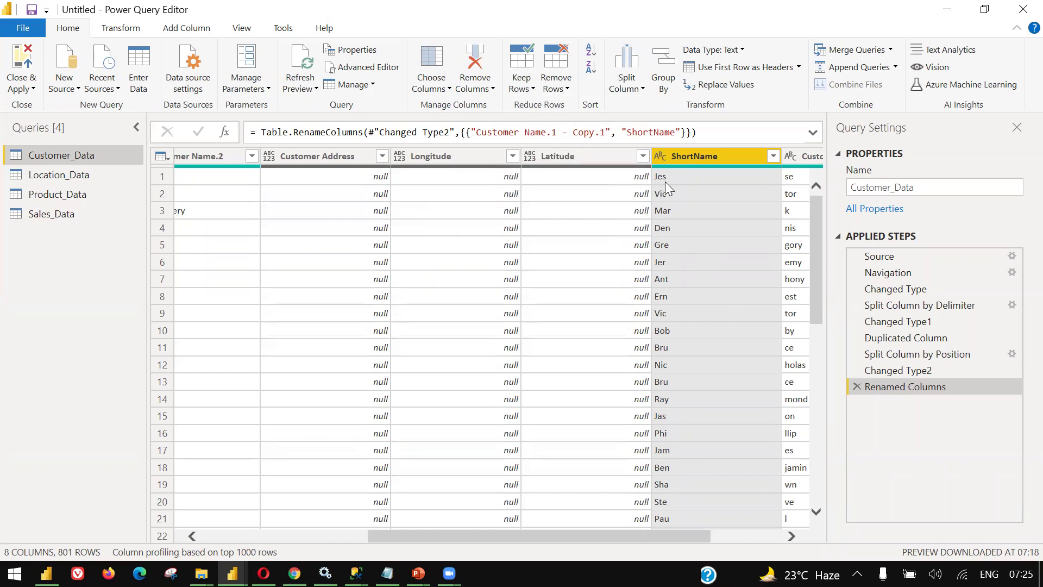
left_click(634, 93)
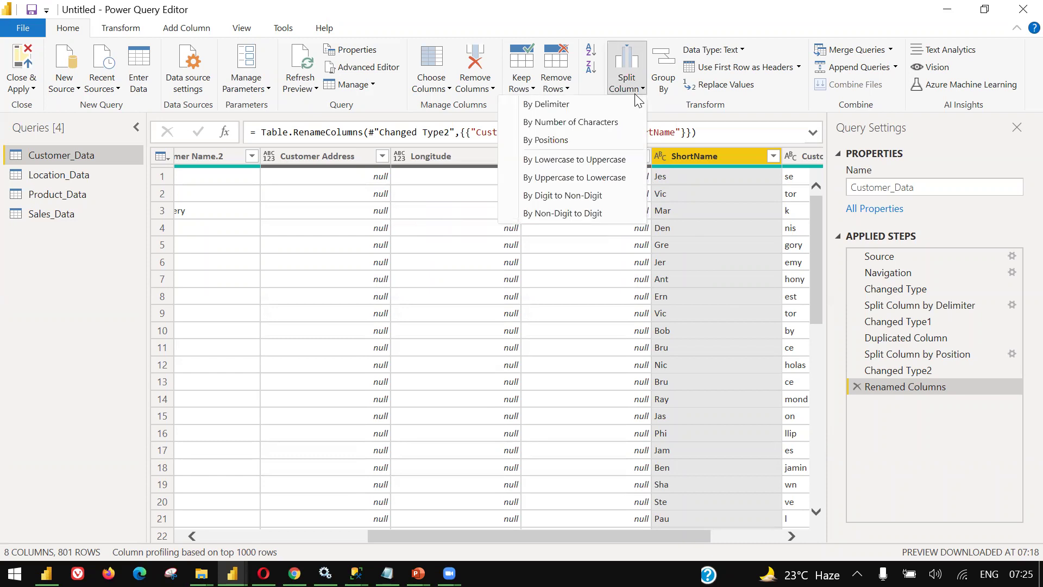
left_click(617, 159)
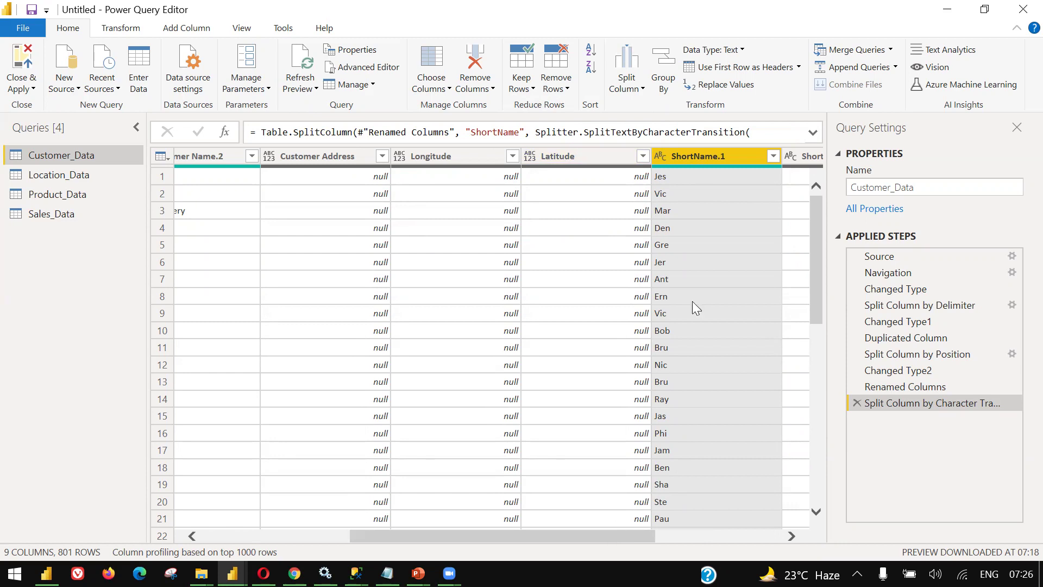
left_click(611, 89)
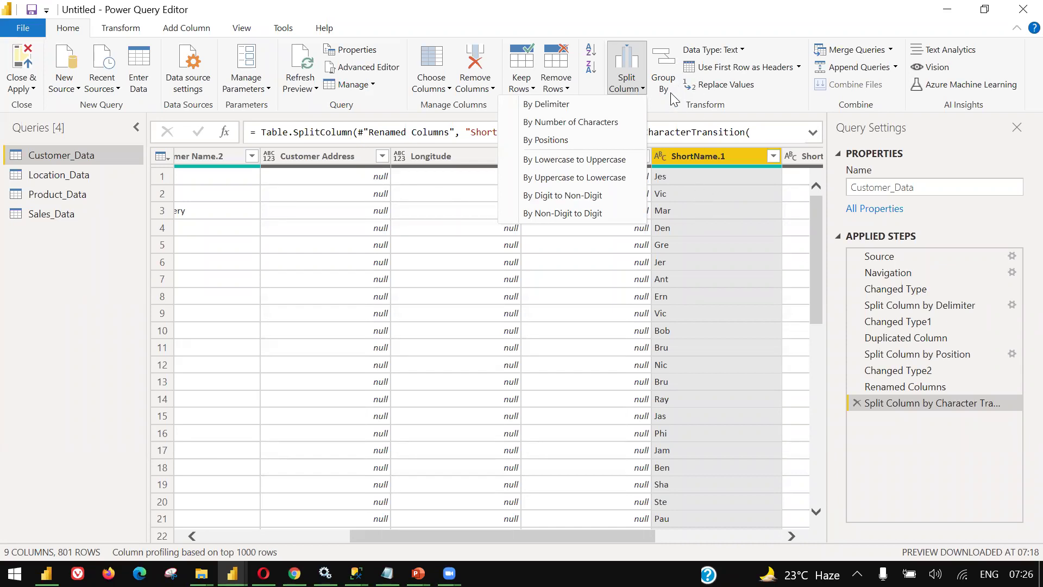
left_click(726, 24)
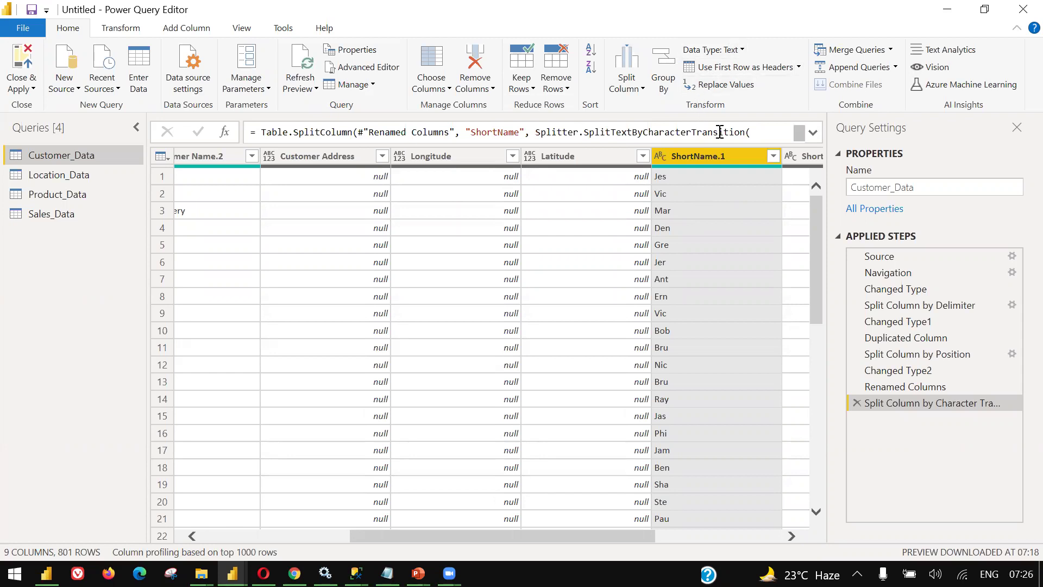
- Transform the text in the ShortName.1 column to lowercase
mouse_move(729, 171)
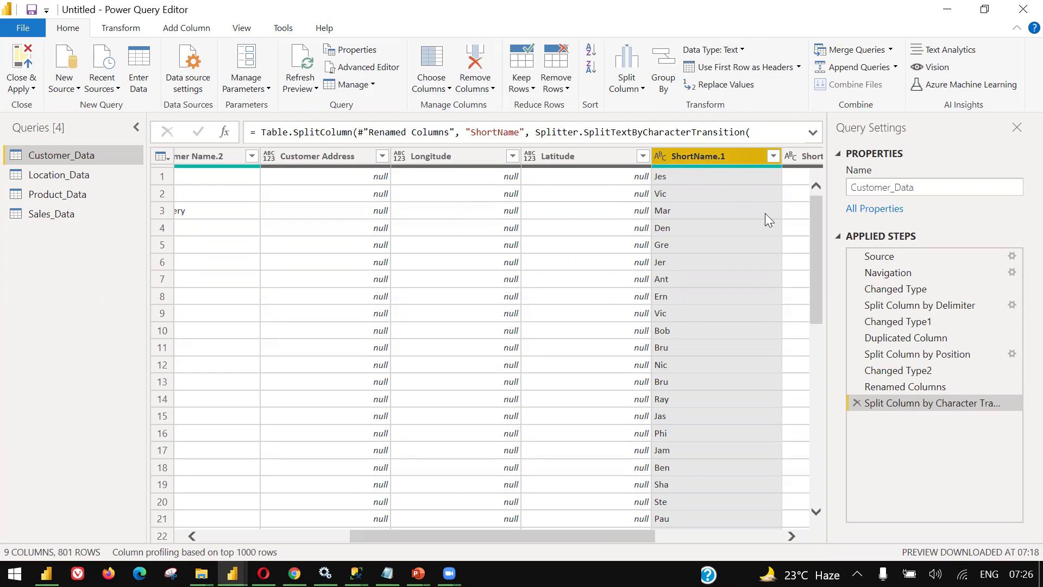
right_click(728, 158)
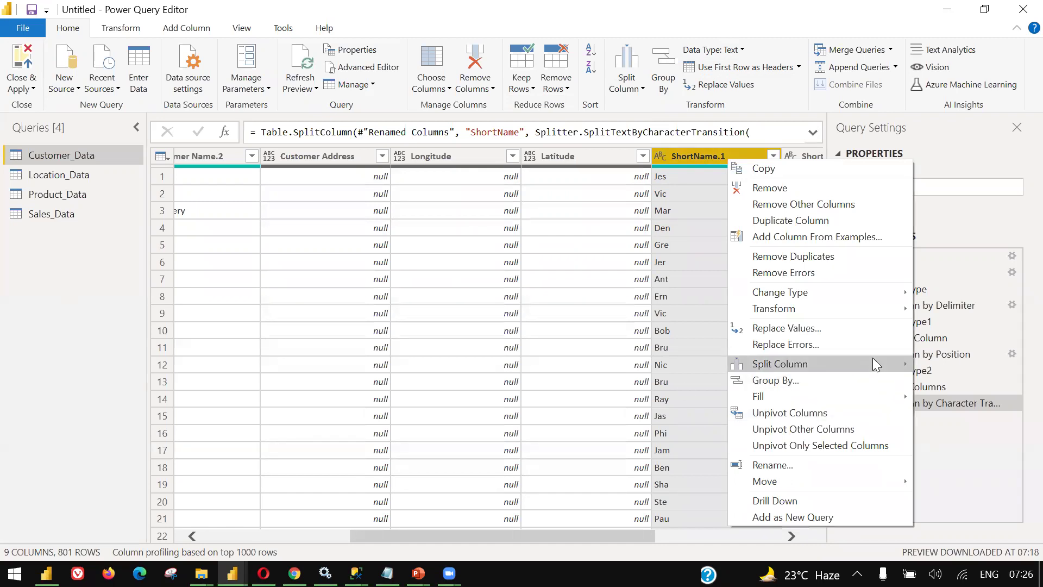
mouse_move(875, 366)
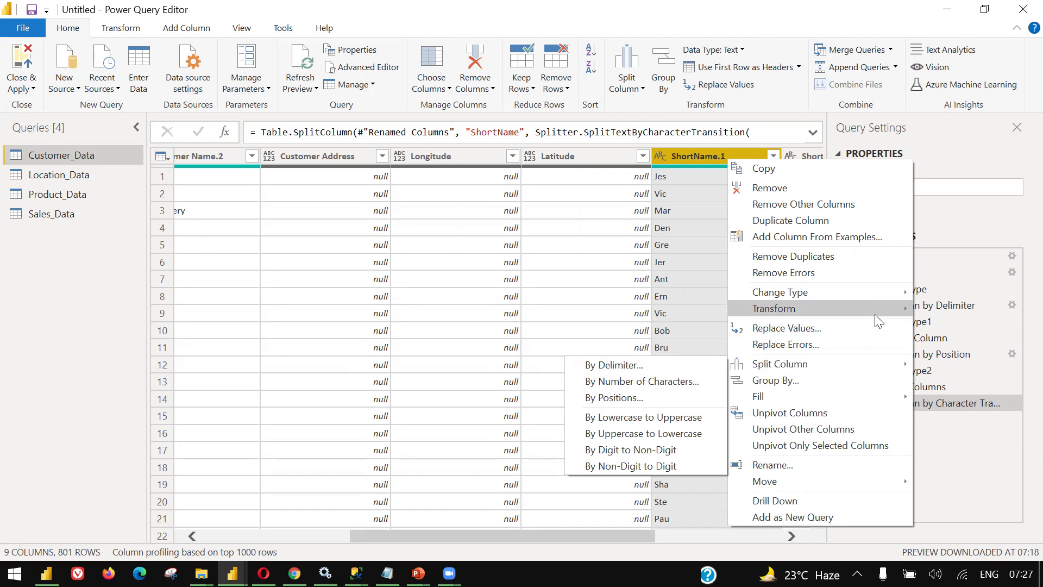
mouse_move(876, 312)
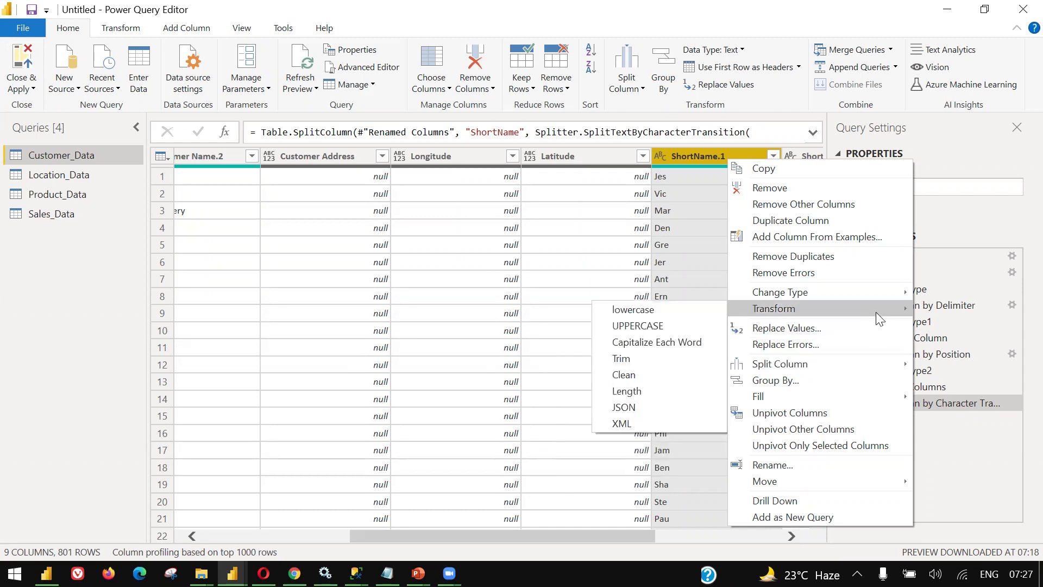
left_click(679, 312)
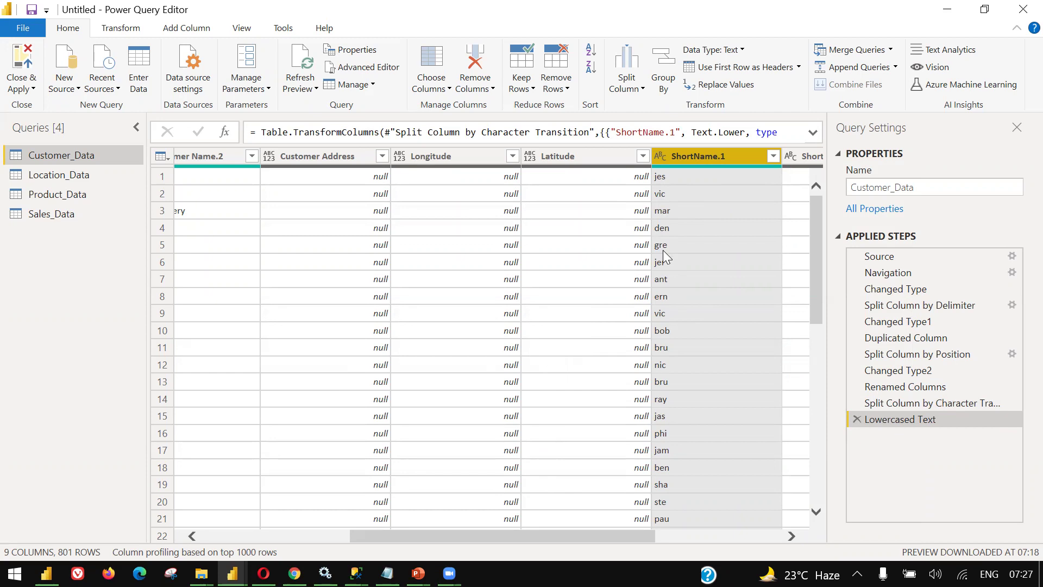
- Transform the text in the ShortName.1 column to uppercase
right_click(714, 156)
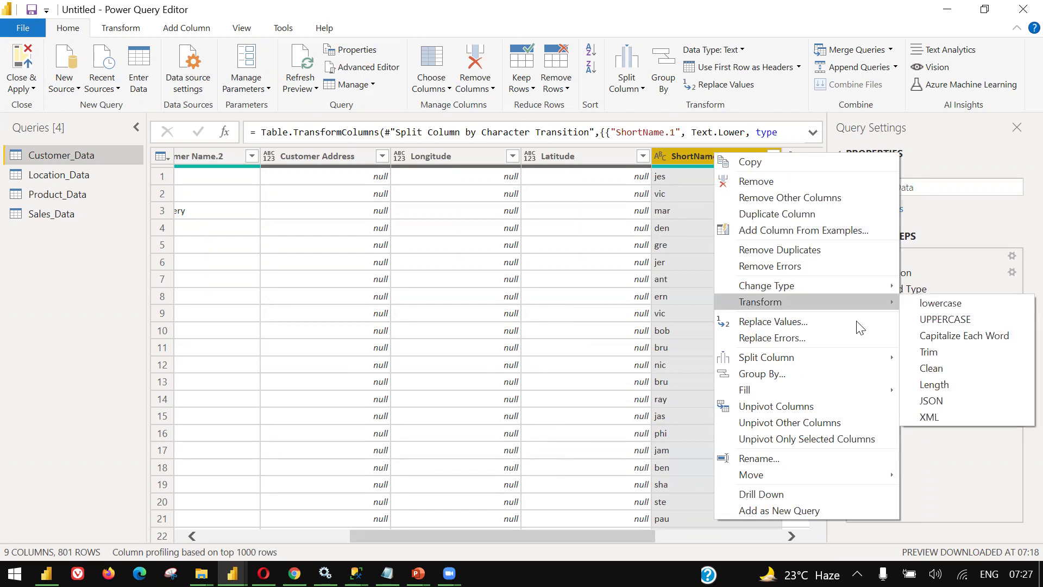
mouse_move(863, 311)
left_click(941, 319)
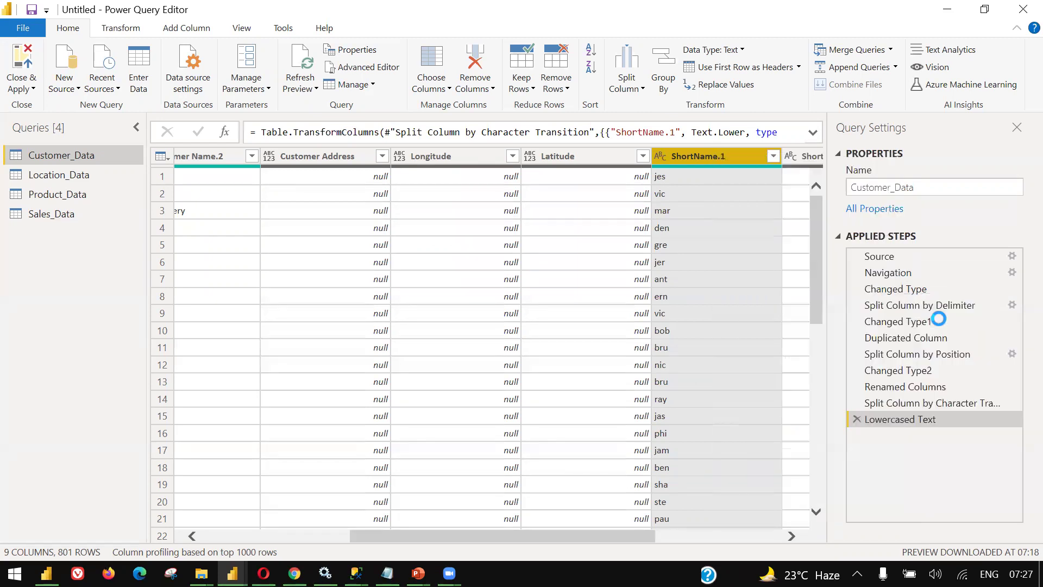
right_click(685, 159)
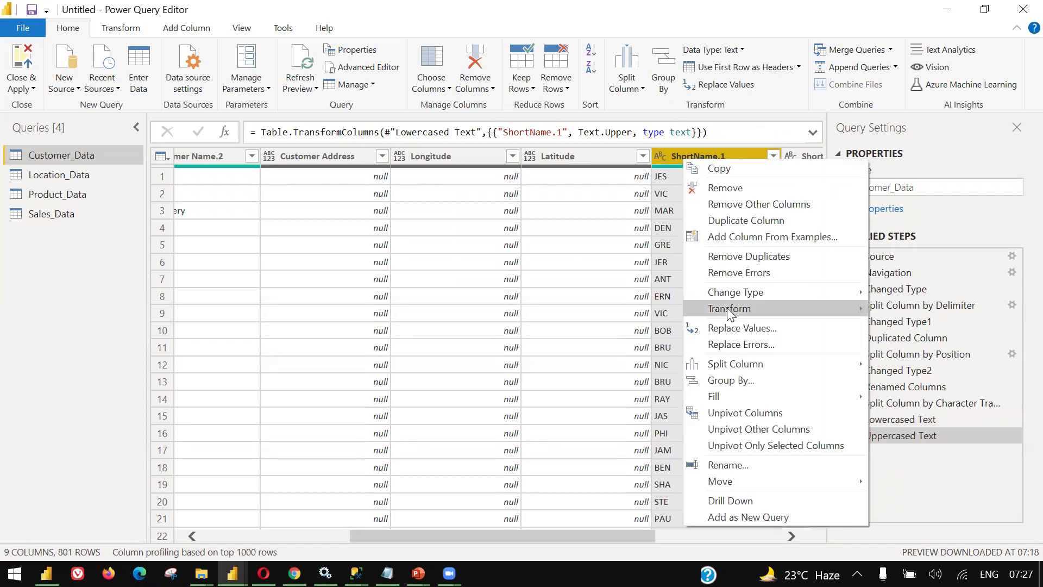
mouse_move(730, 314)
left_click(689, 108)
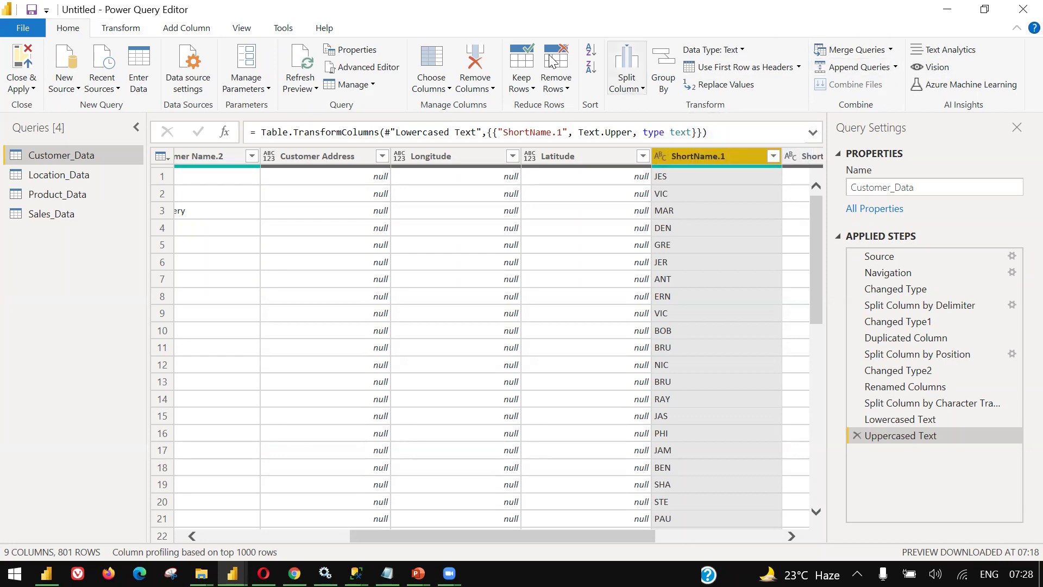
- View the Source step of the Customer_Data query and close the Power Query Editor without applying the changes
left_click(136, 33)
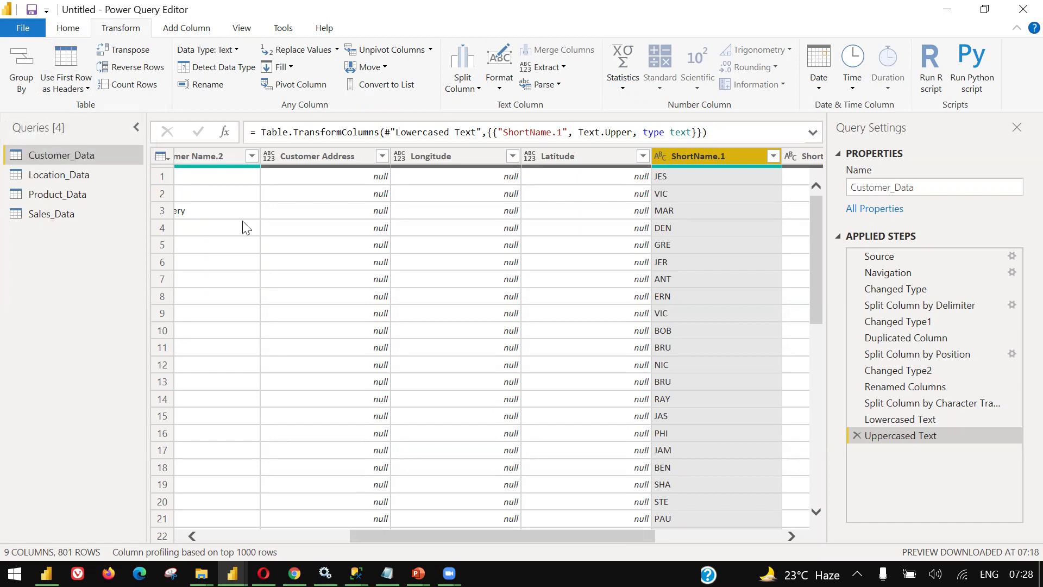
left_click(883, 259)
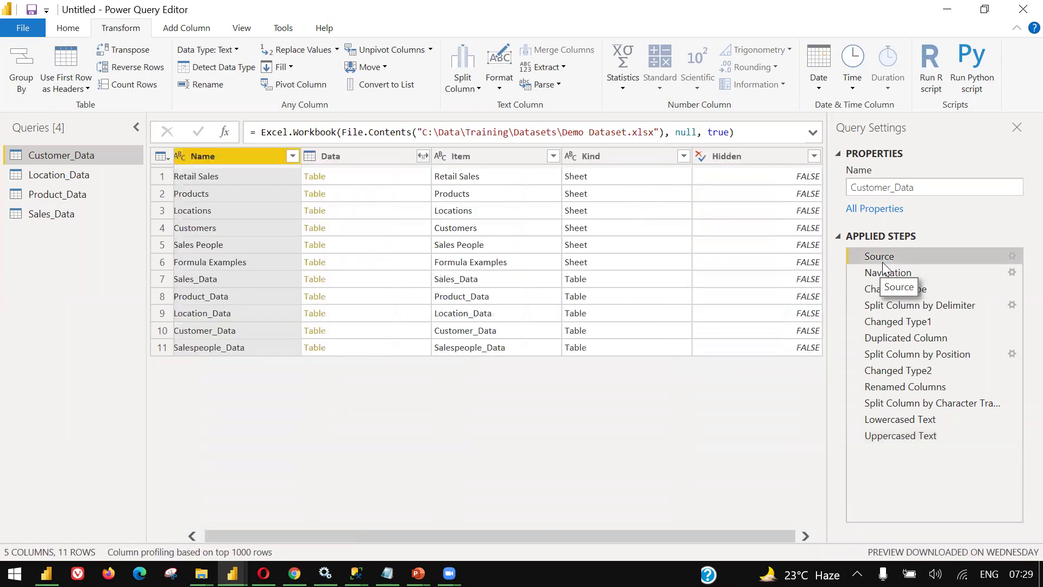
left_click(68, 28)
left_click(22, 87)
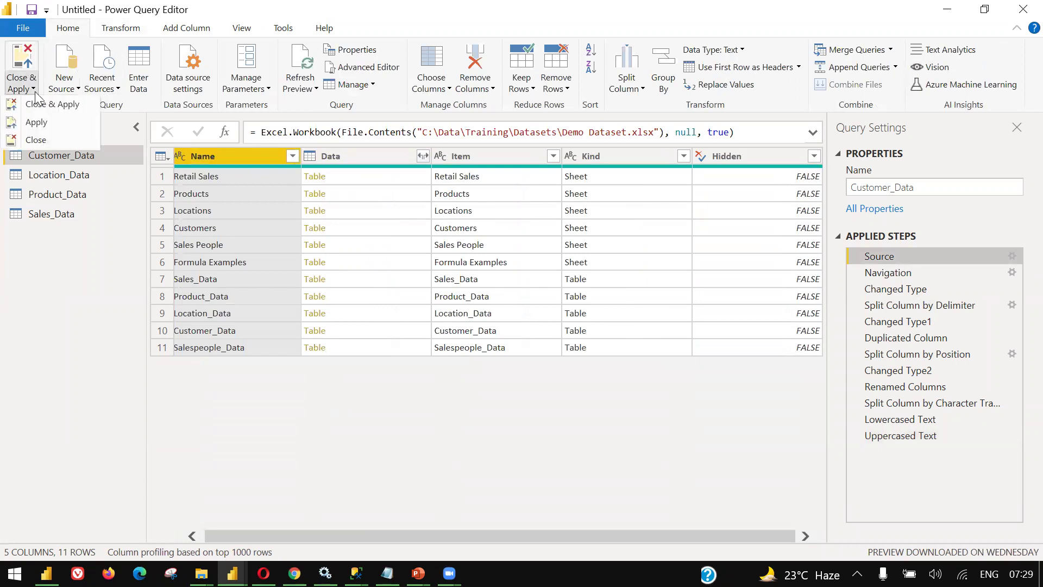
left_click(53, 140)
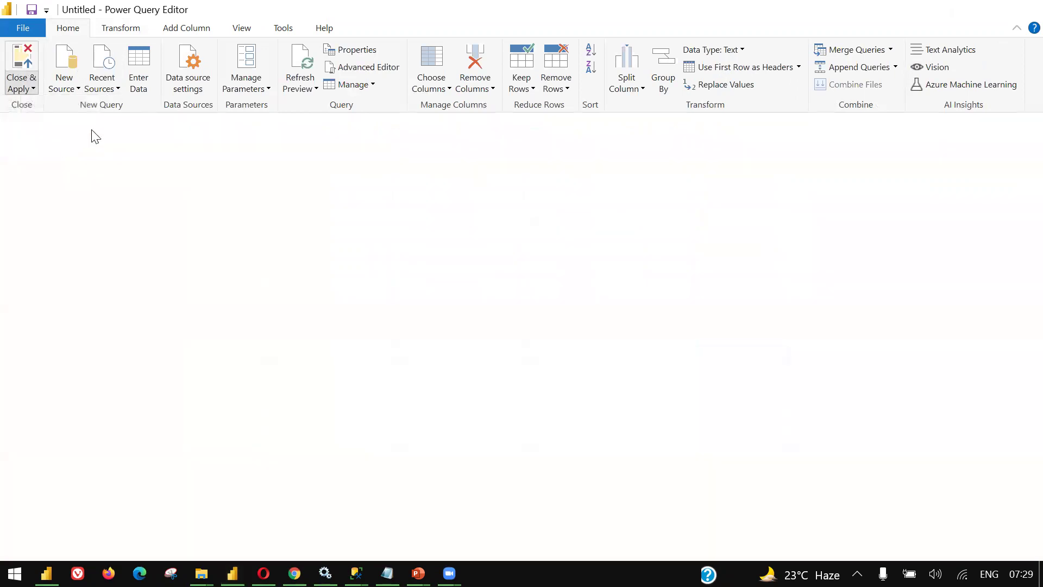
- Get data from the text/CSV file Dim_Customer.csv, searching the Training folder for csv, and open it for transformation
left_click(156, 104)
left_click(190, 316)
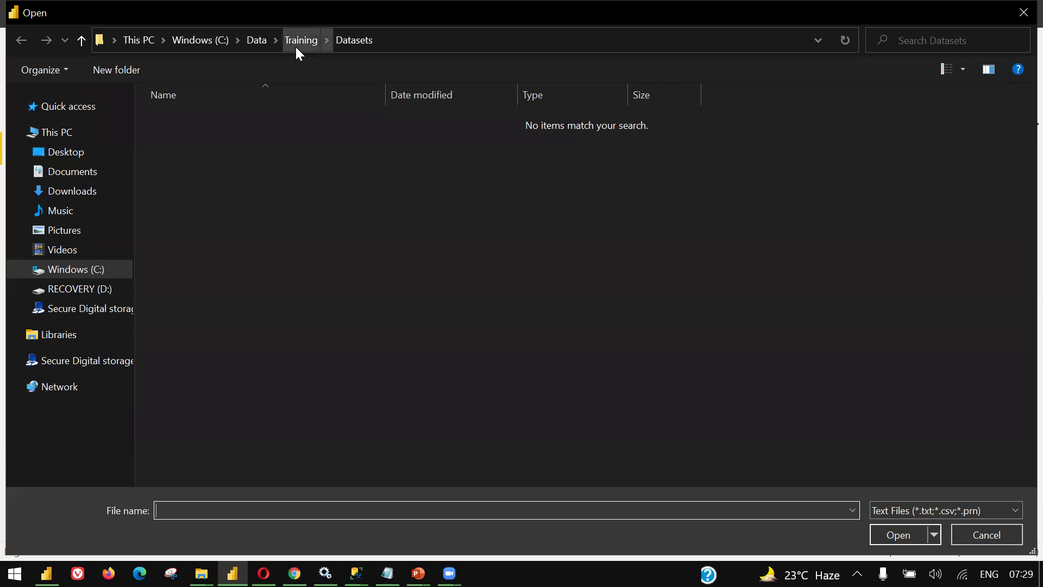
left_click(297, 41)
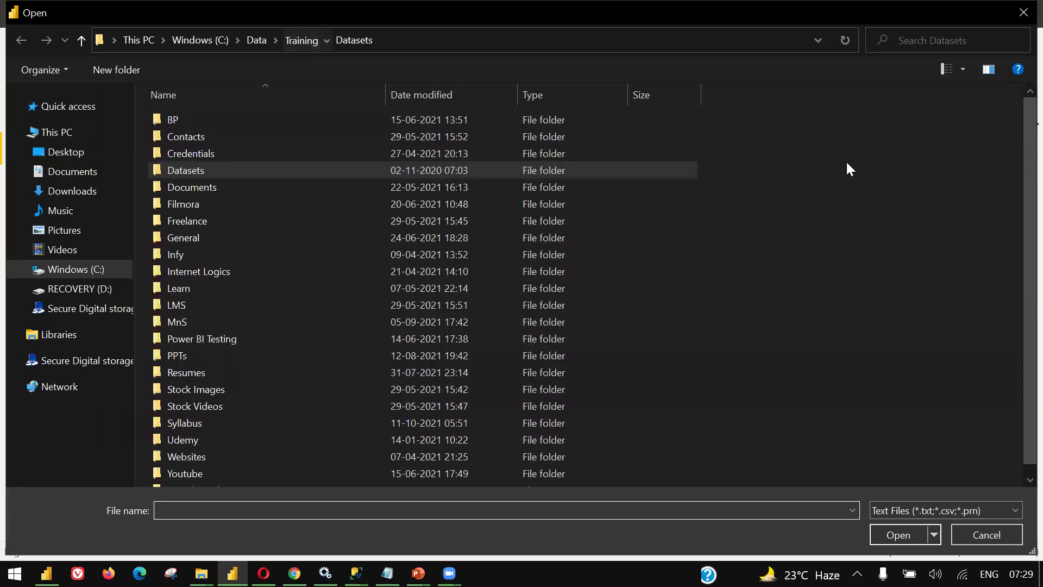
left_click(984, 48)
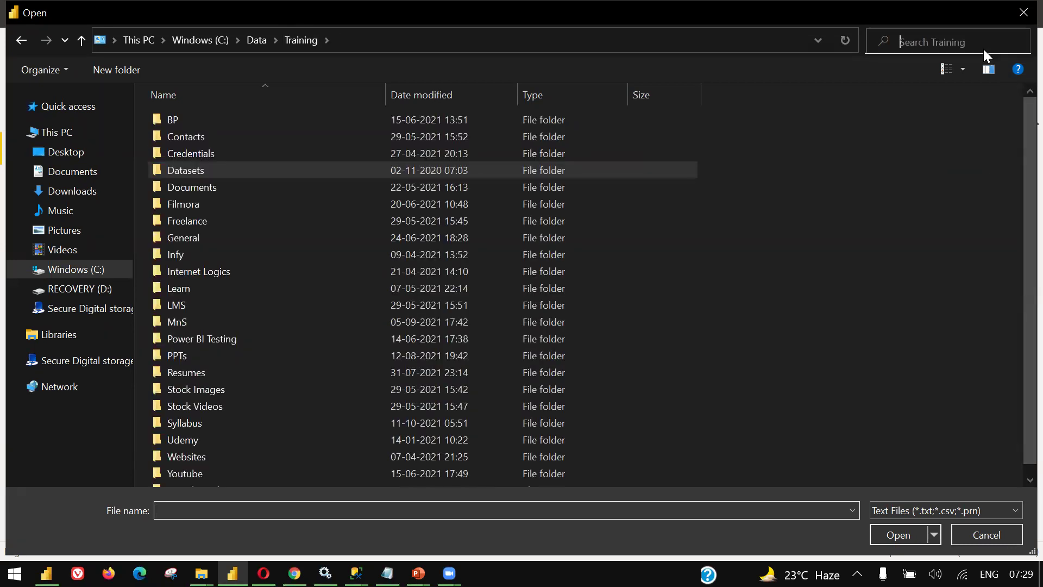
type("csv")
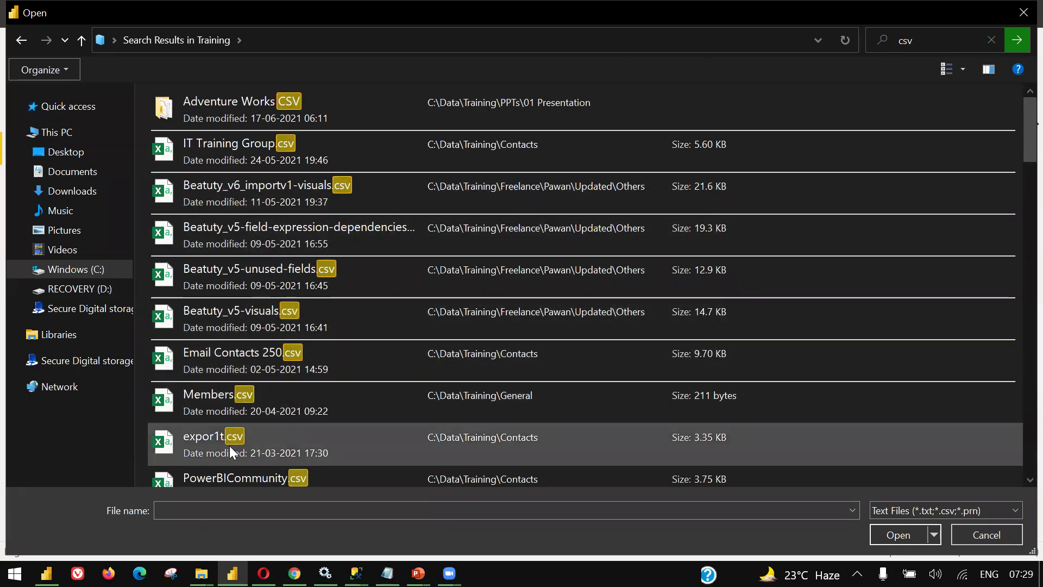
left_click_drag(1017, 152, 1018, 310)
left_click(390, 340)
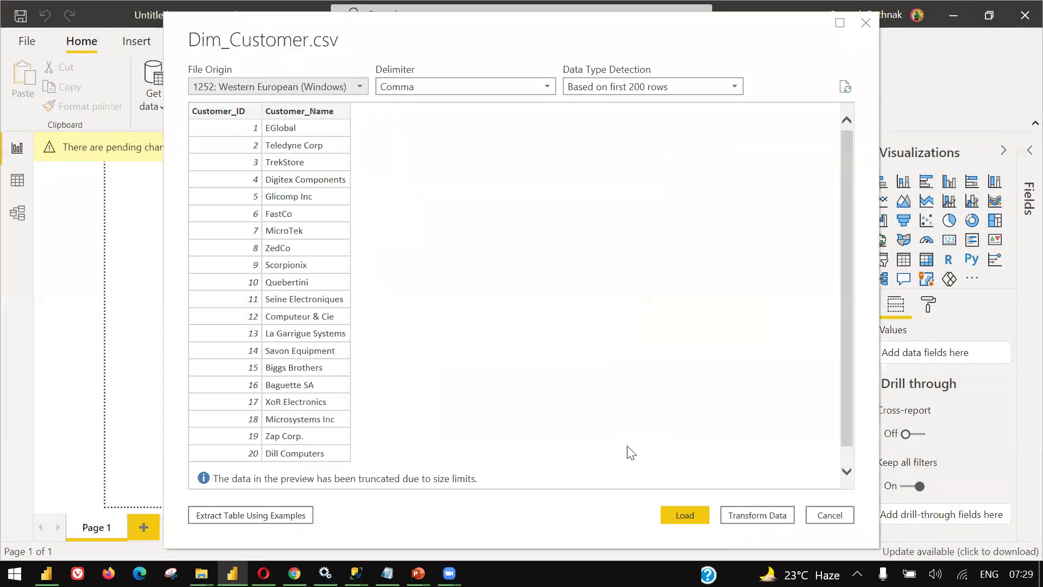
left_click(737, 512)
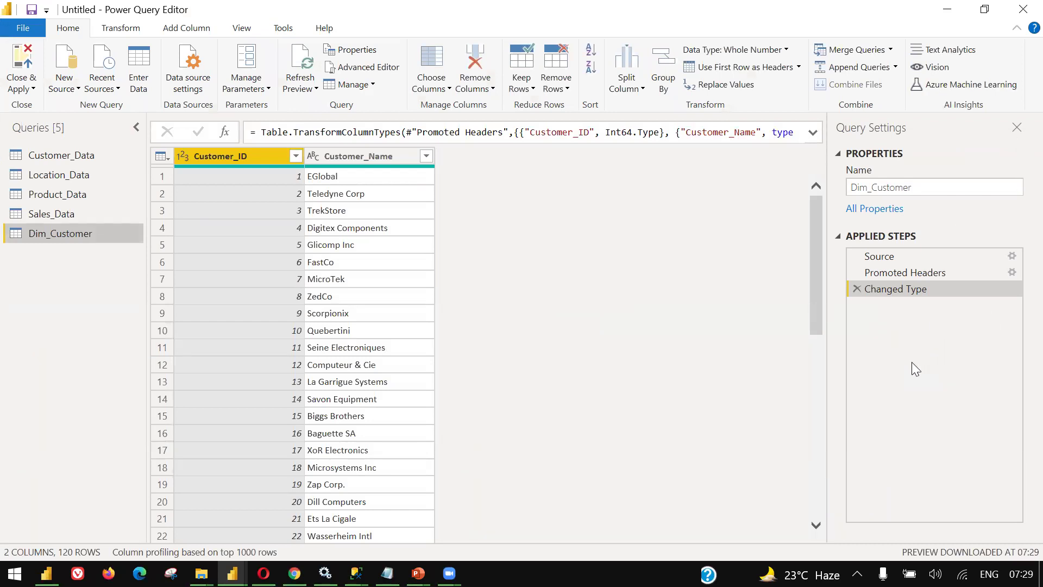
- Inspect the Source step of Dim_Customer and delete its Changed Type and Promoted Headers steps
left_click(911, 258)
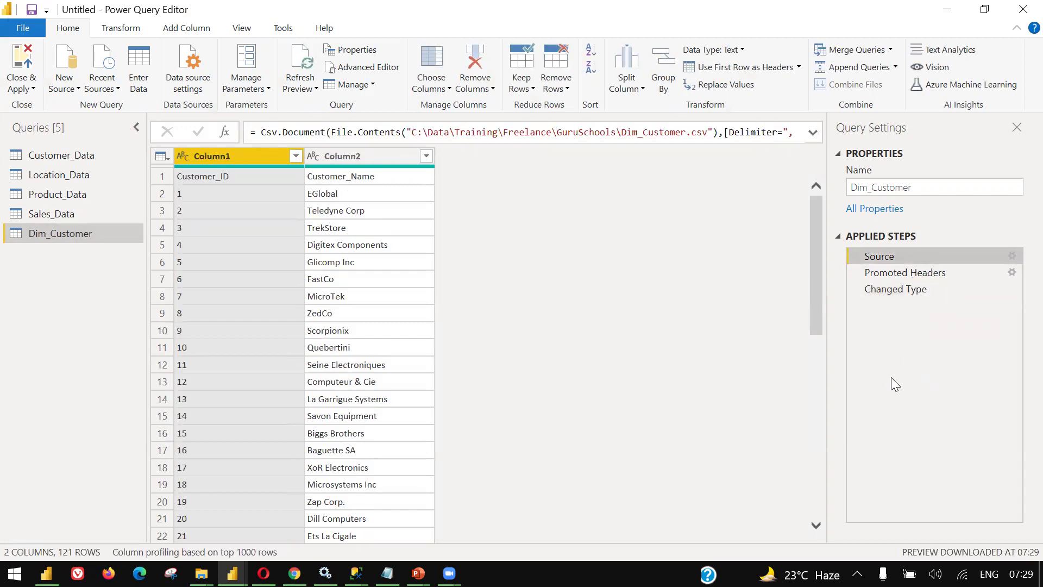
left_click(857, 291)
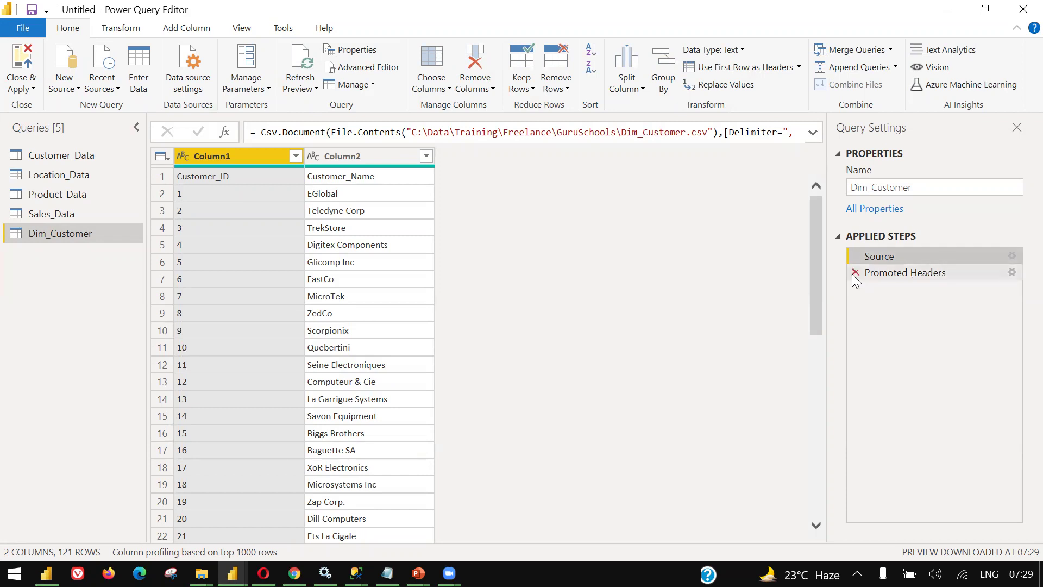
left_click(852, 274)
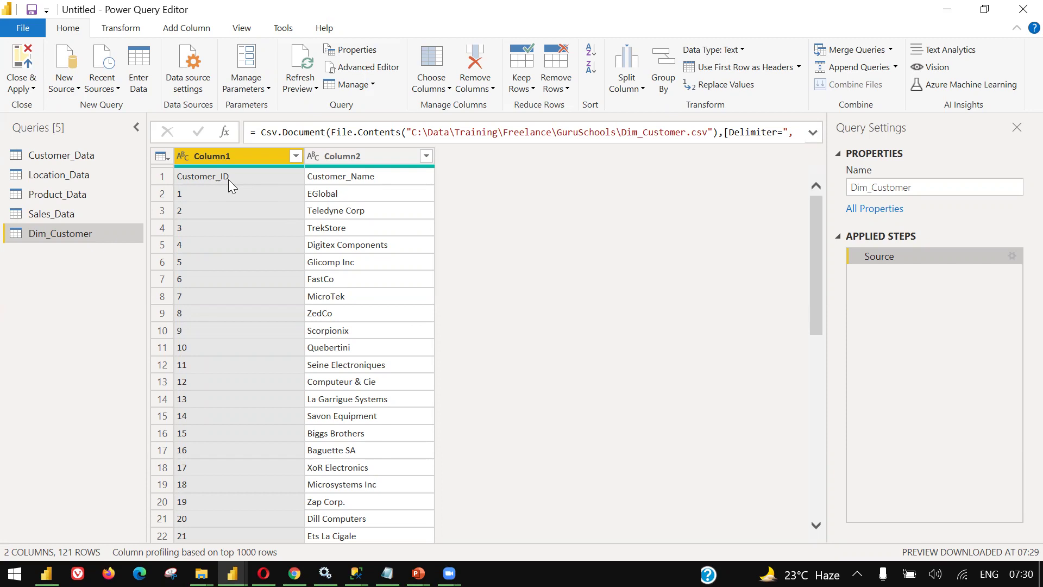
- Use the first row of the Dim_Customer table as its column headers
left_click(128, 29)
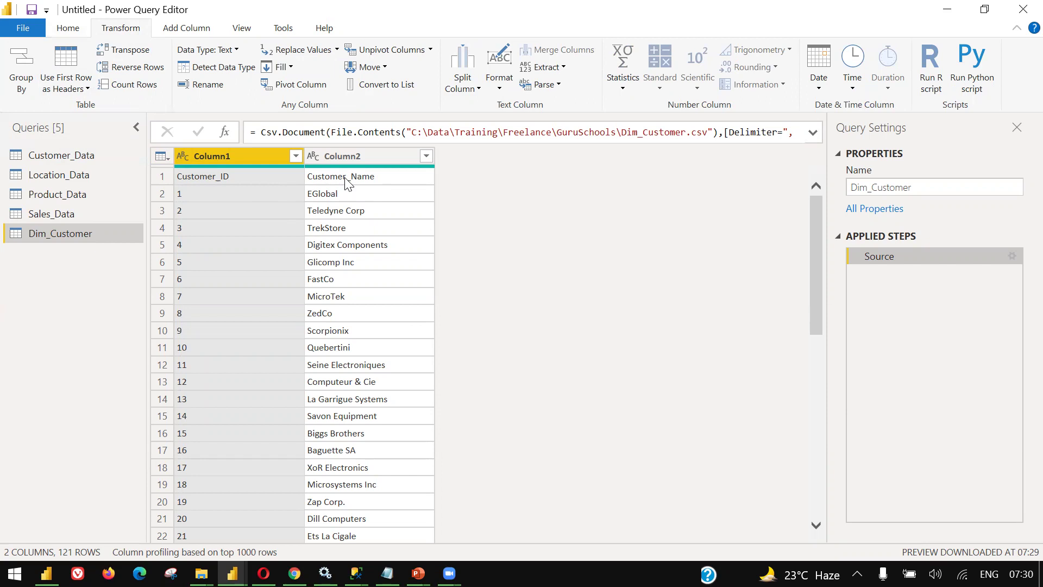
left_click(74, 58)
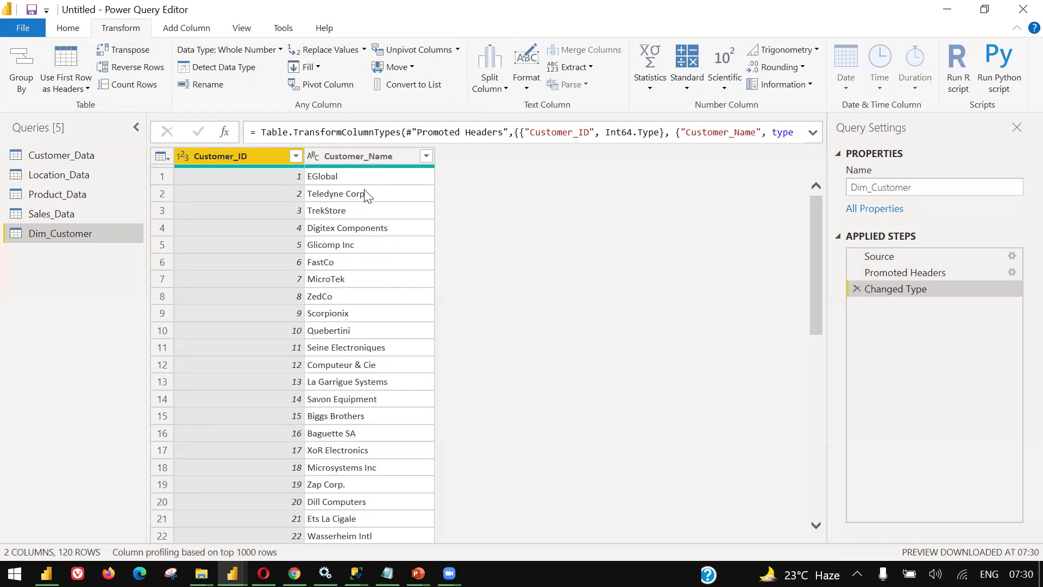
- Compare the Promoted Headers and Changed Type steps of the Dim_Customer query
left_click(889, 272)
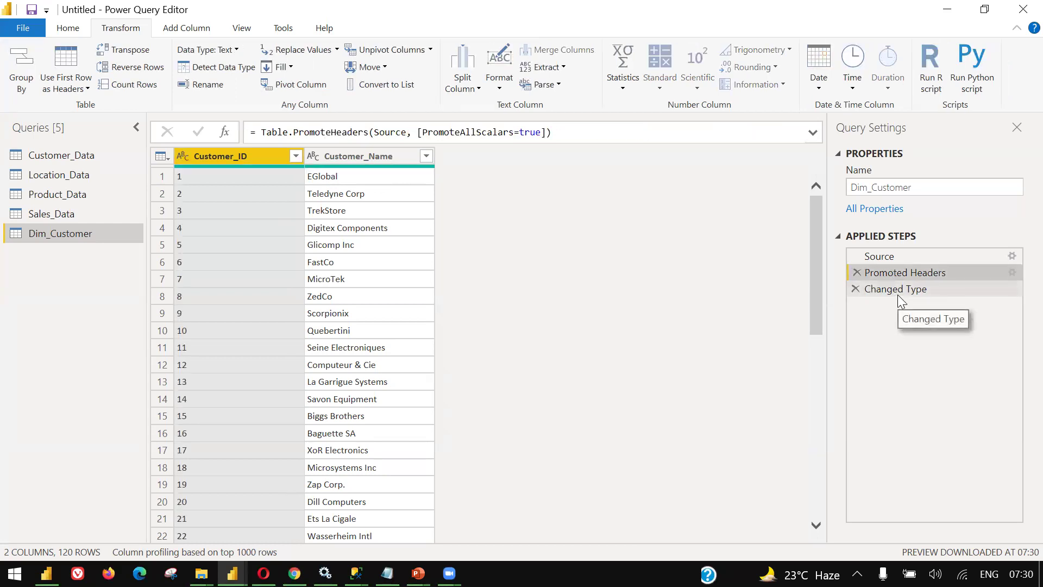
left_click(897, 293)
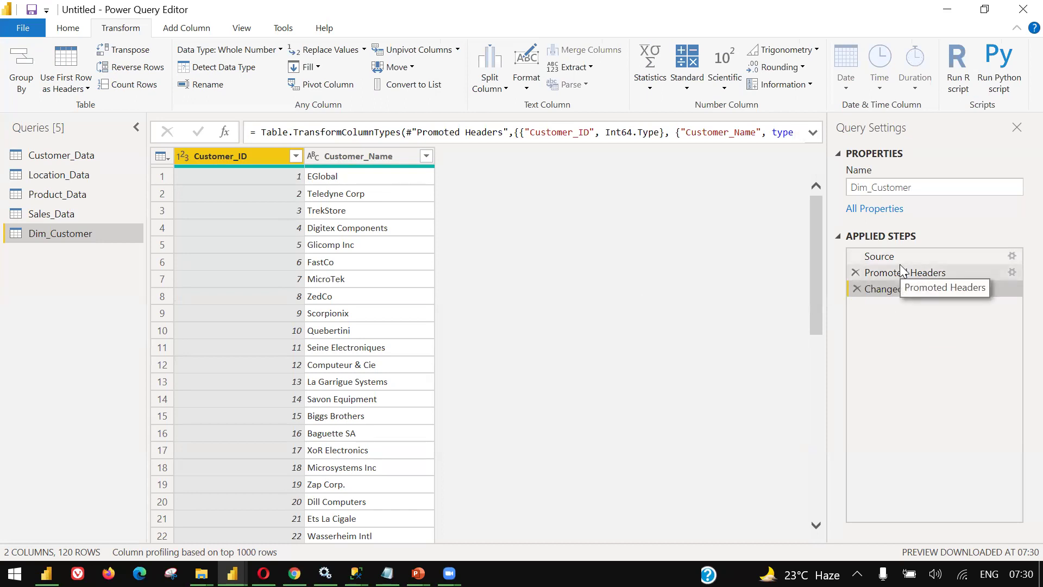
left_click(899, 271)
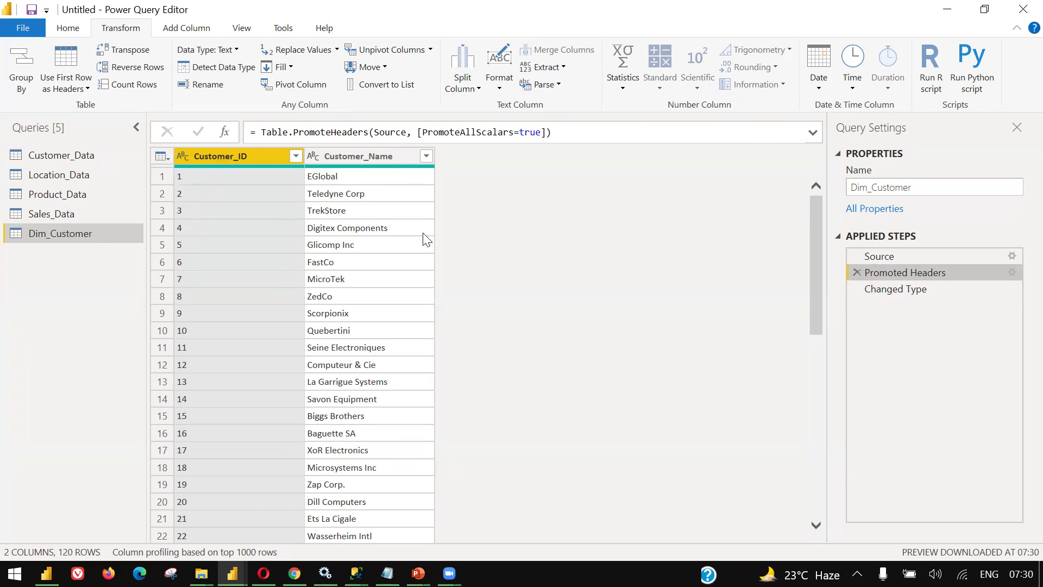
left_click(888, 291)
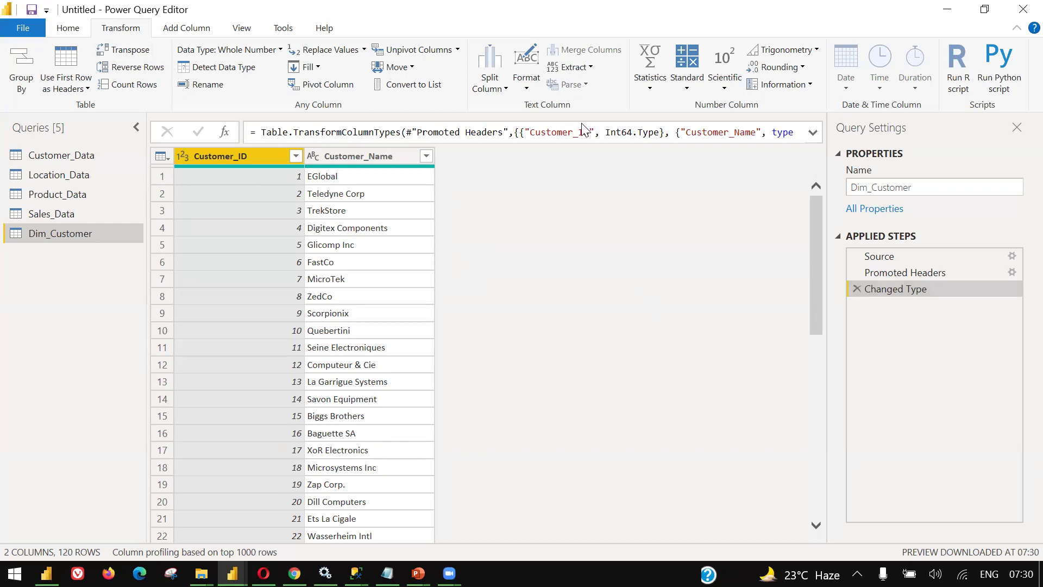
left_click(92, 10)
- Examine the data types available for the Customer_Name column and choose Text
left_click(312, 156)
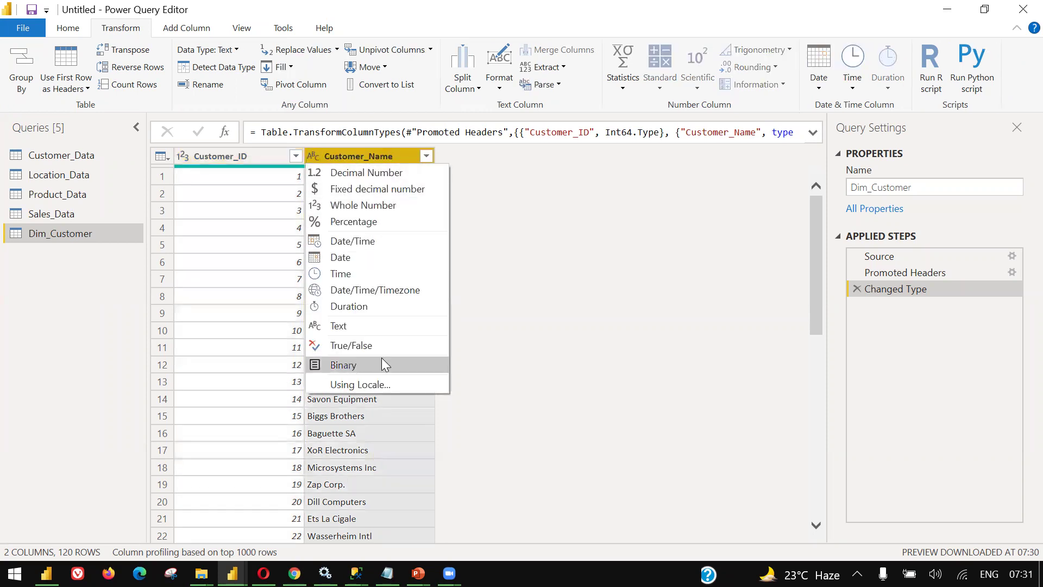
left_click(549, 236)
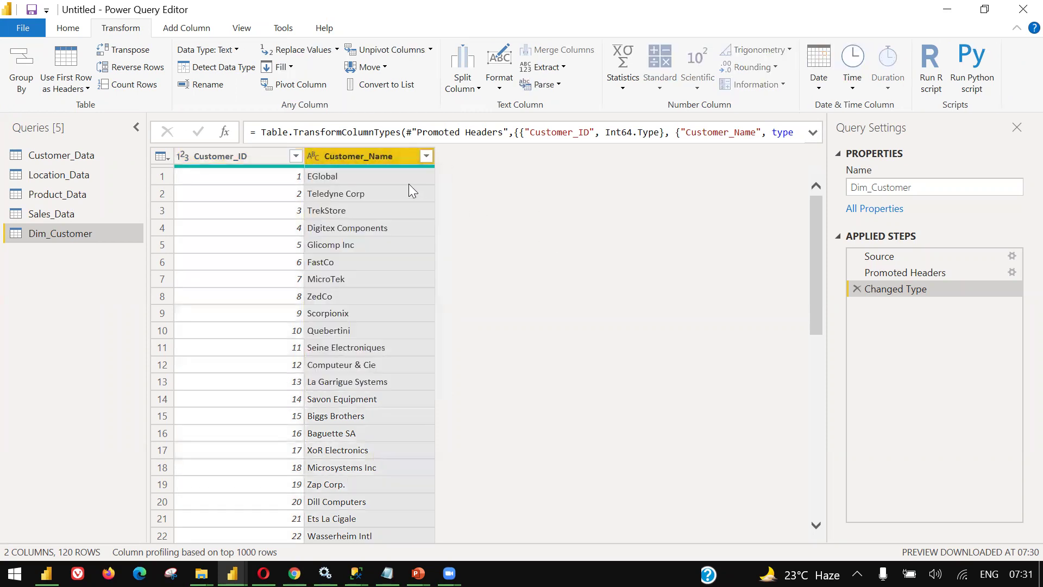
left_click(313, 157)
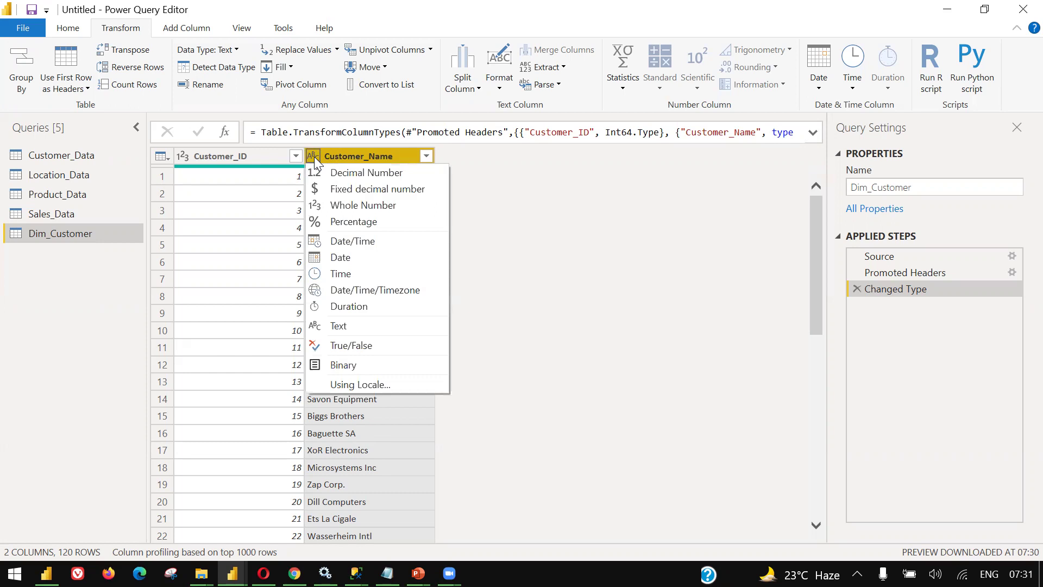
left_click(591, 281)
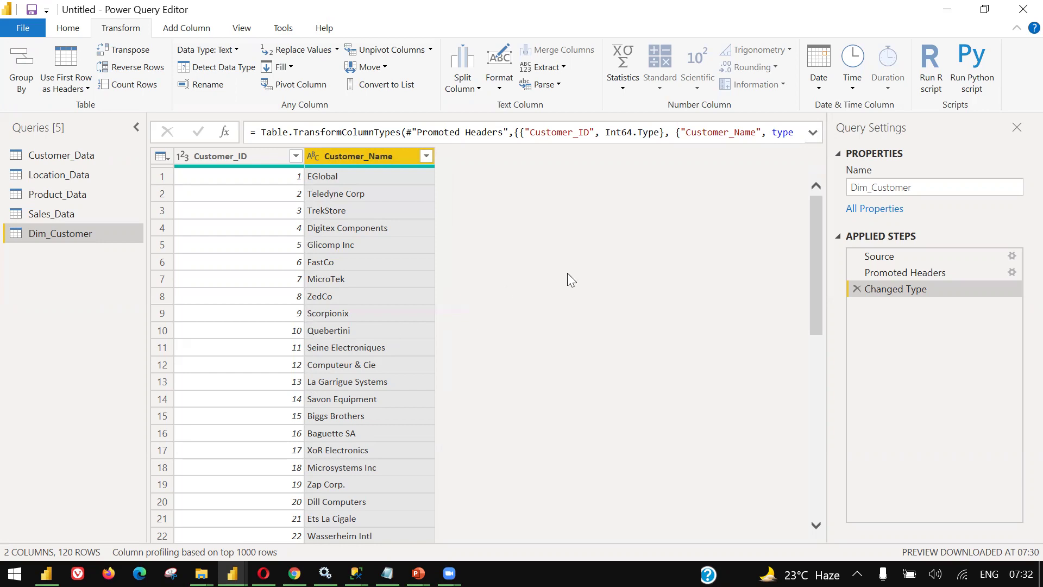
left_click(315, 157)
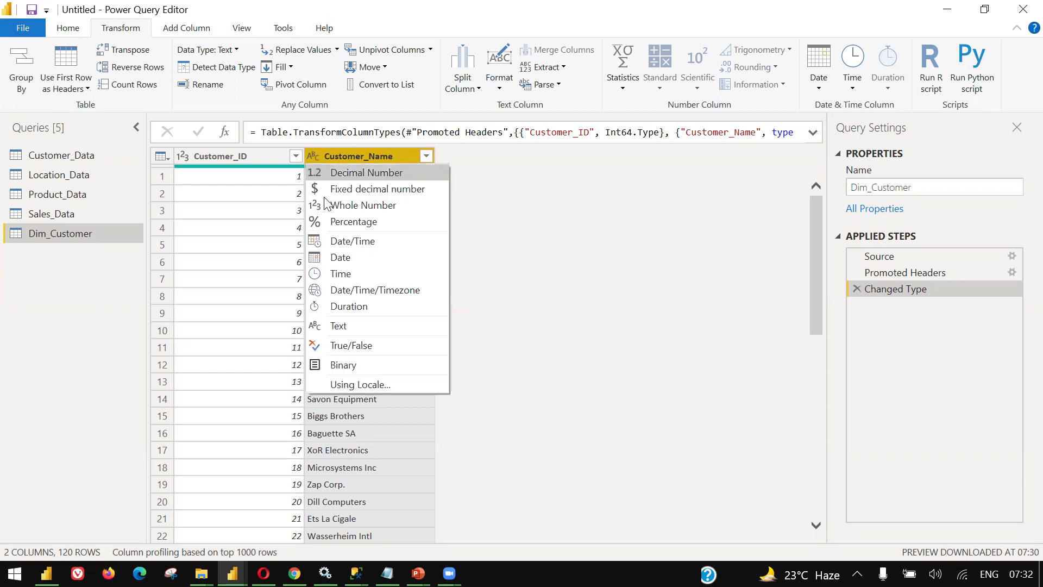
left_click(350, 326)
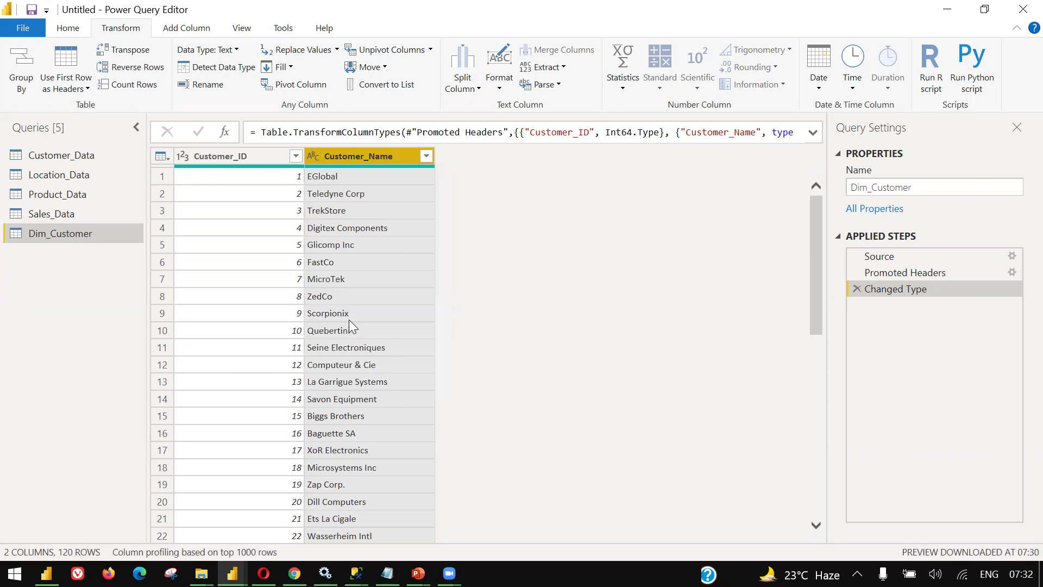
left_click(307, 159)
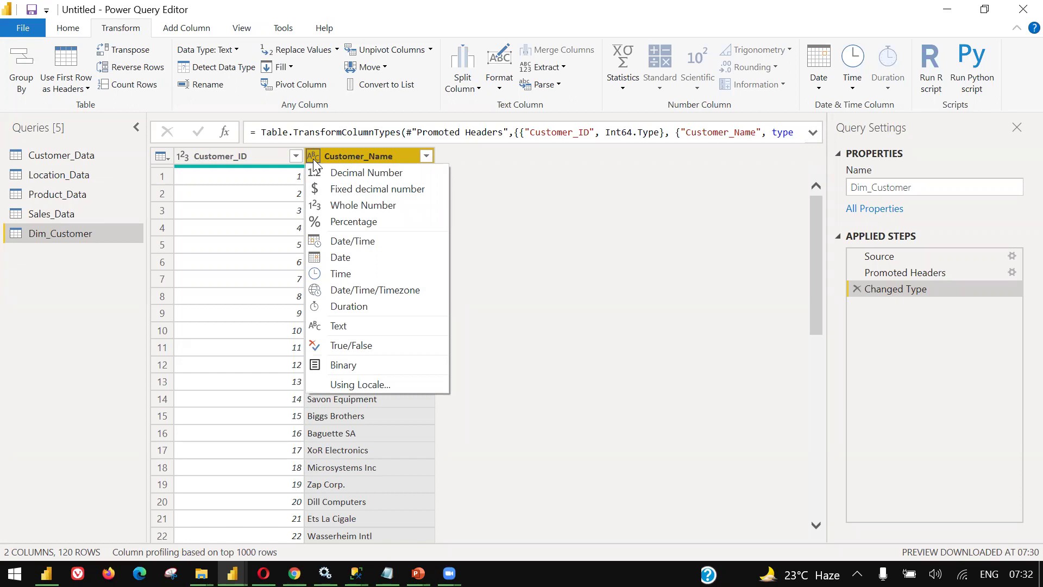
left_click(547, 282)
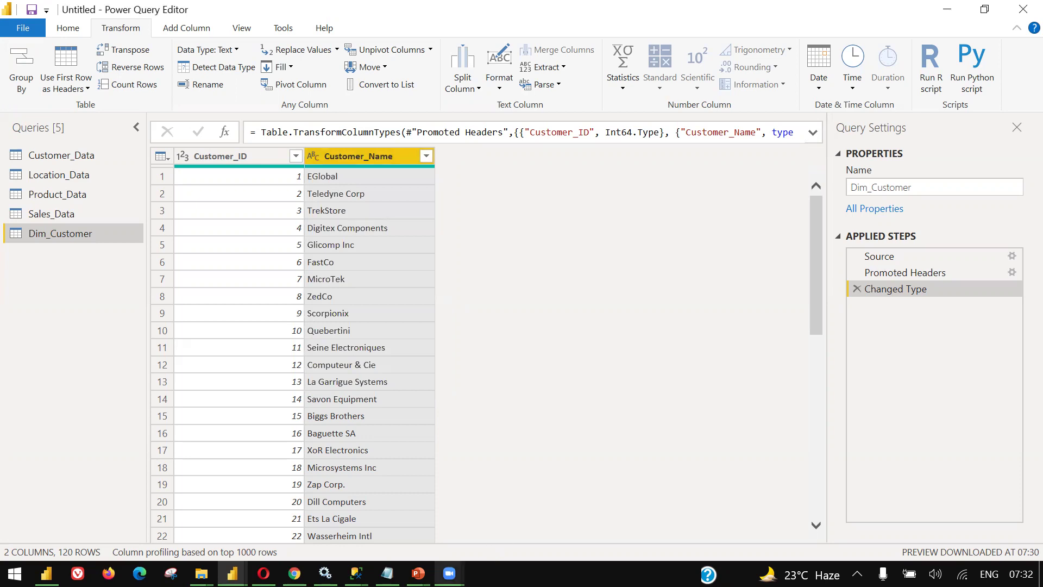
mouse_move(449, 573)
left_click(464, 503)
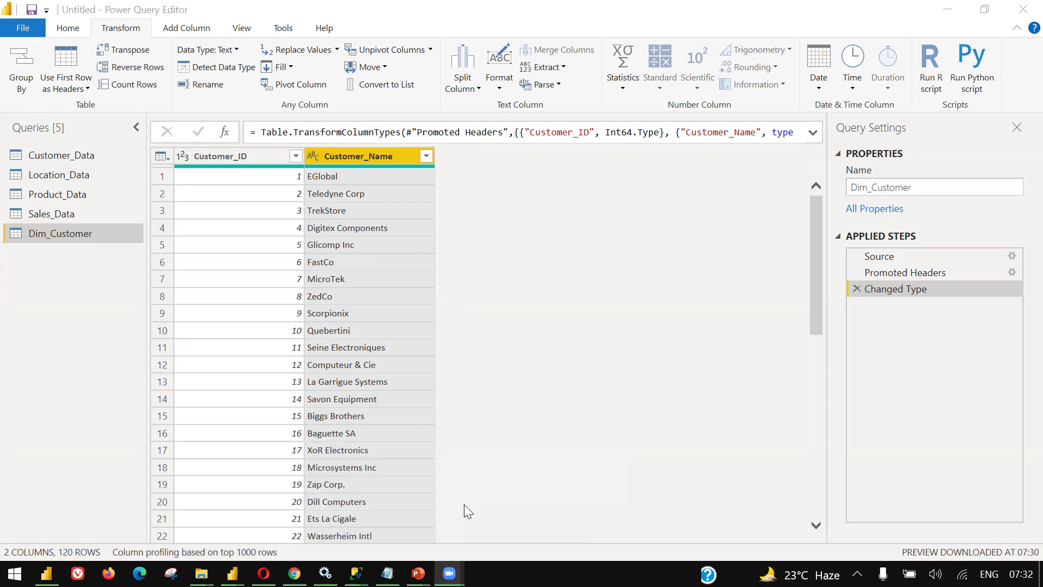